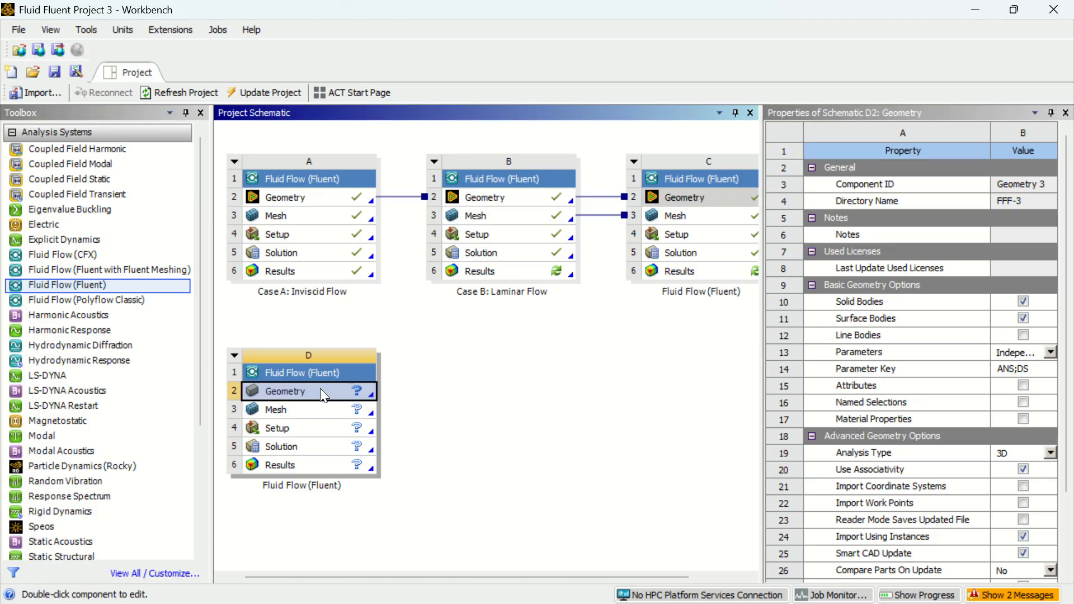
Set the analysis type of system D's geometry to 2D.
left_click(1017, 454)
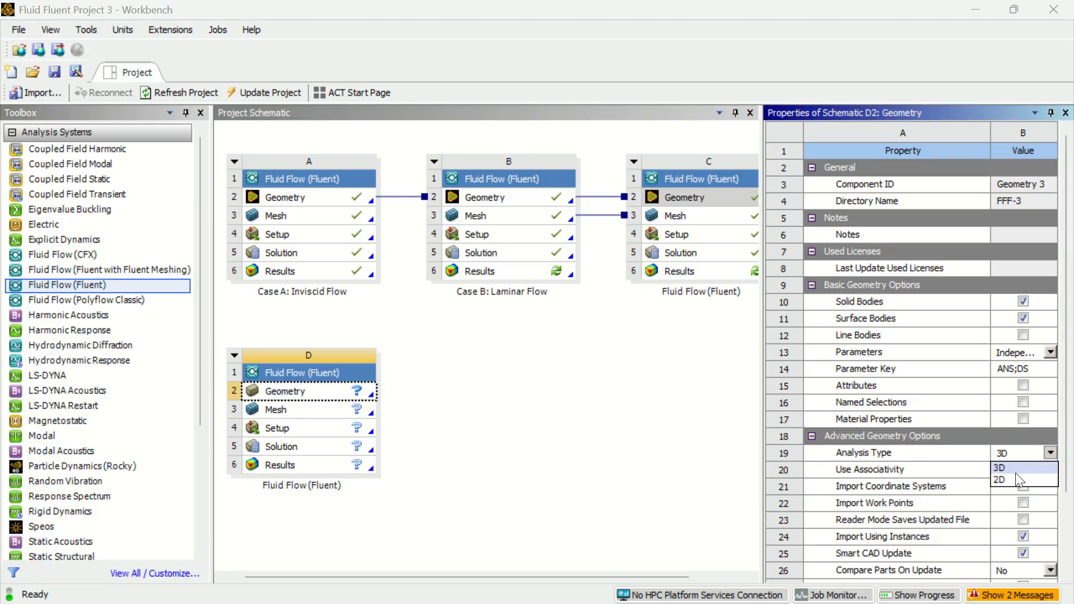
left_click(1016, 473)
left_click(1052, 453)
left_click(1034, 472)
left_click(1056, 442)
left_click(1051, 452)
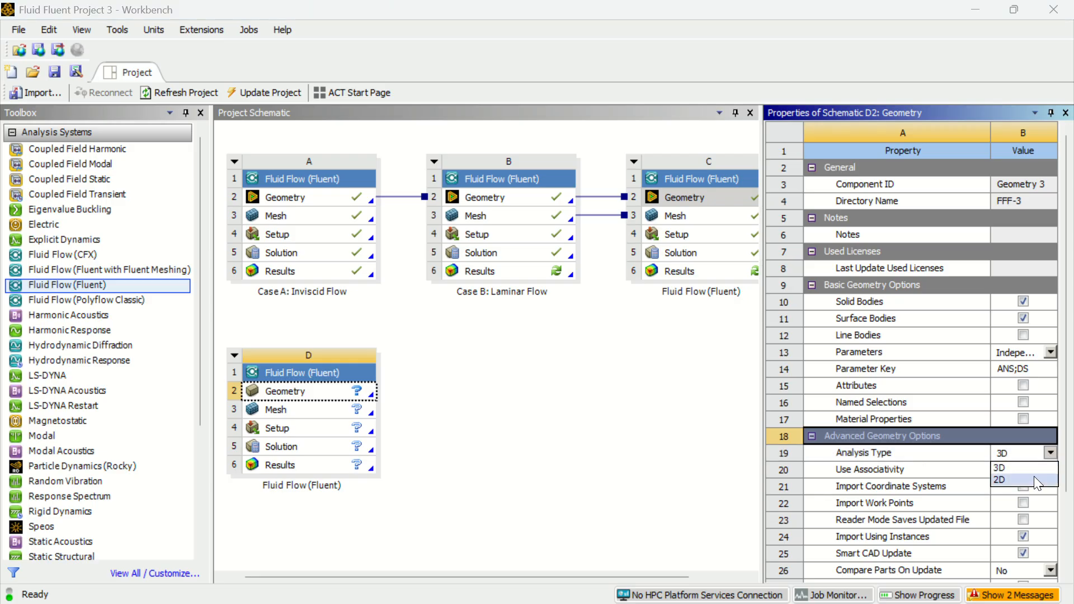
left_click(1036, 481)
Create new DesignModeler geometry for system D.
left_click(347, 387)
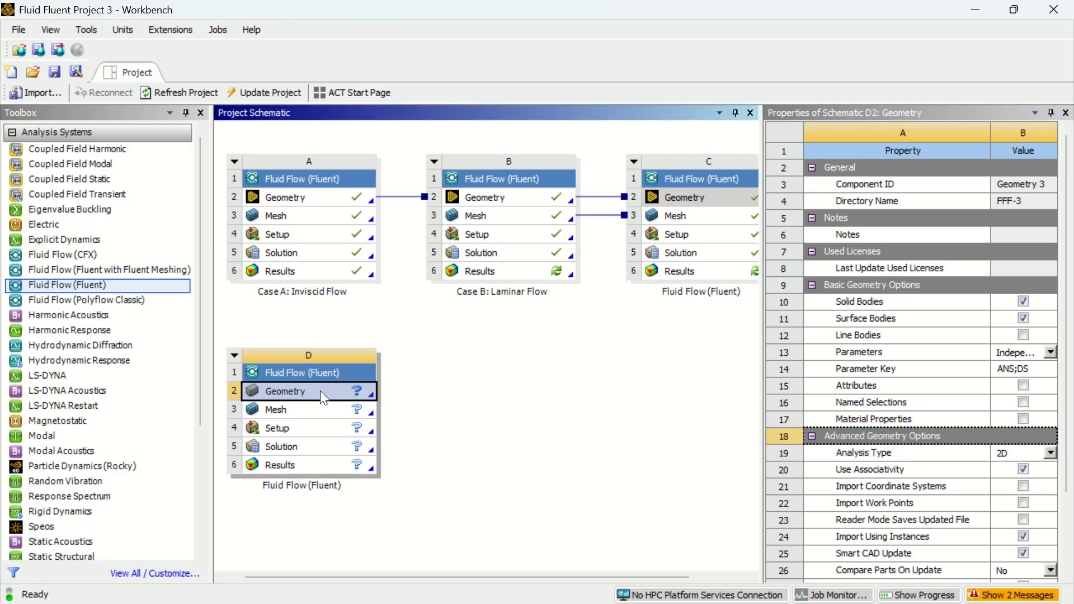
right_click(326, 398)
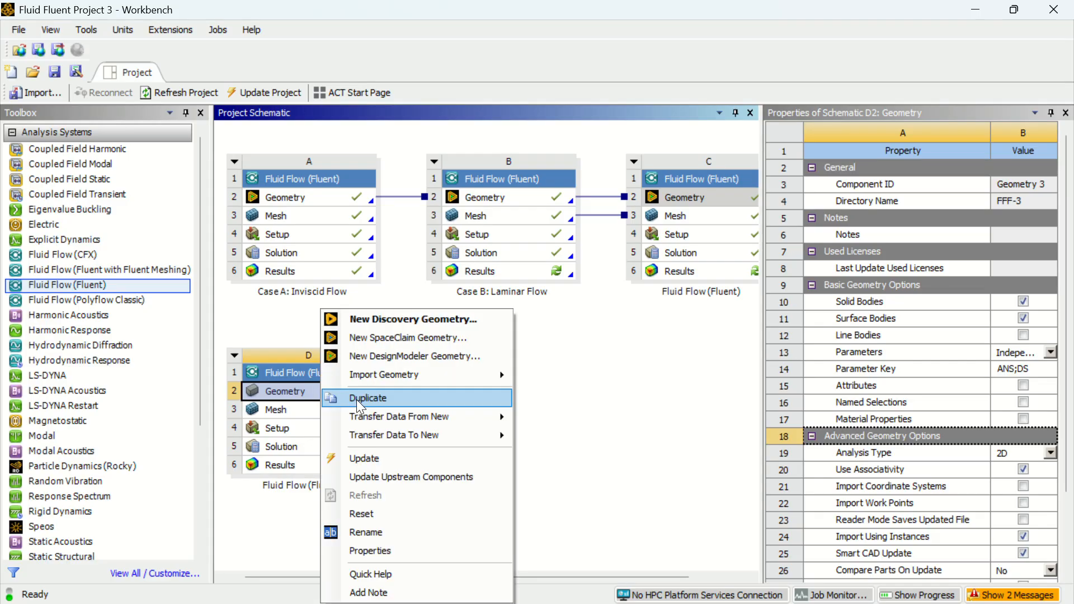
left_click(365, 348)
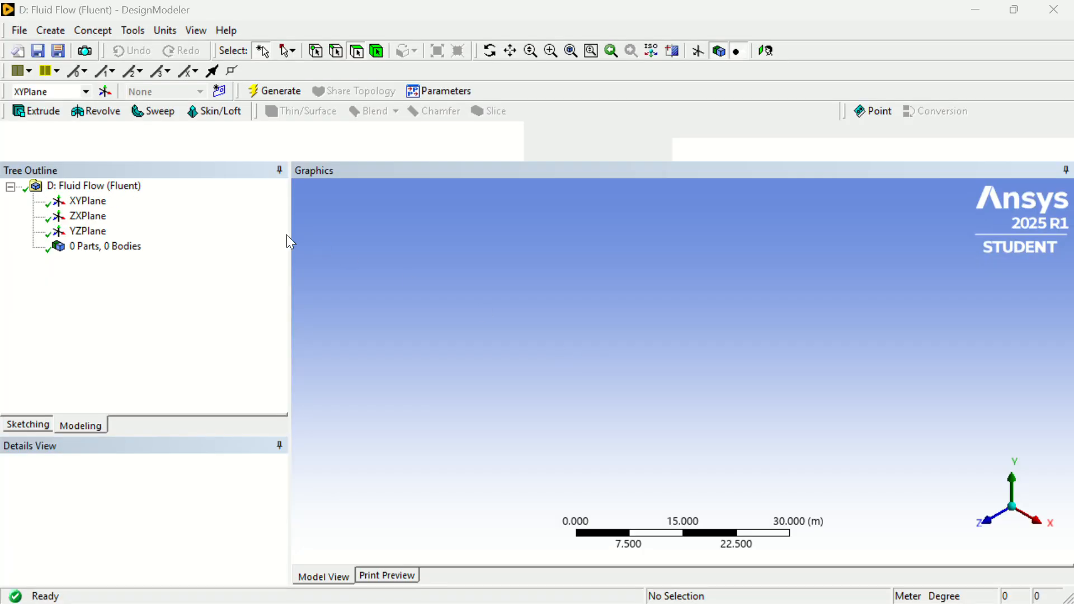
Sketch a circle about 6.5 m in diameter on the XY plane, centred on the origin, viewed along +Z.
left_click(994, 519)
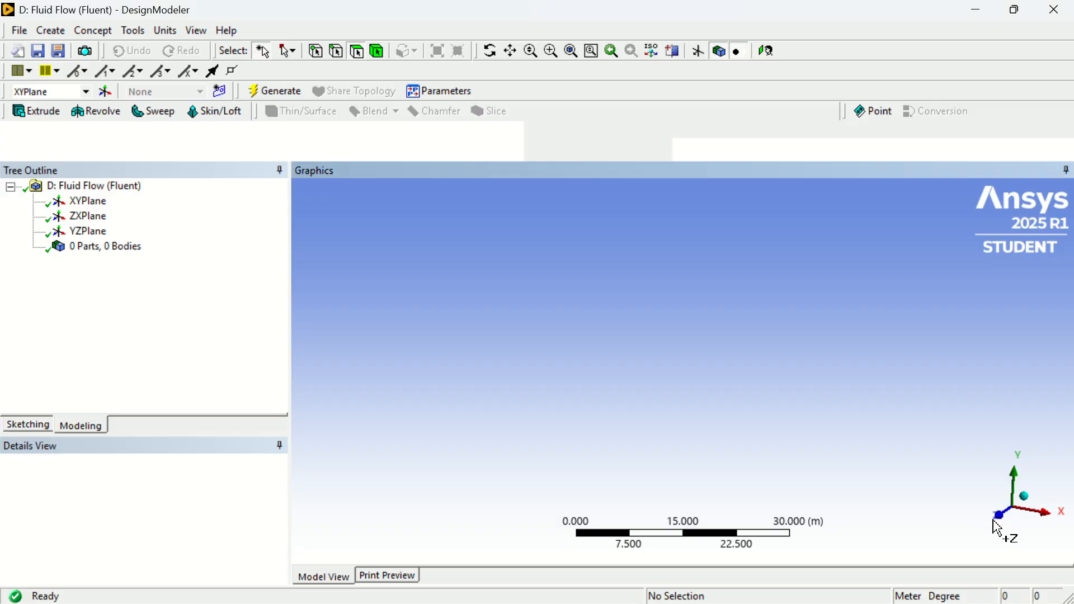
left_click(86, 201)
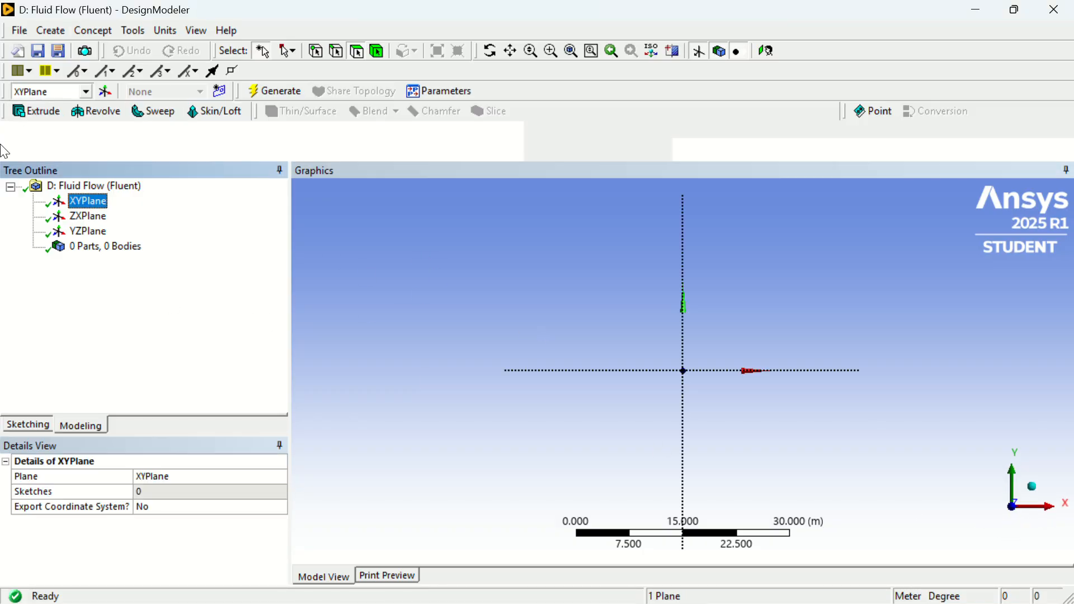
left_click(25, 426)
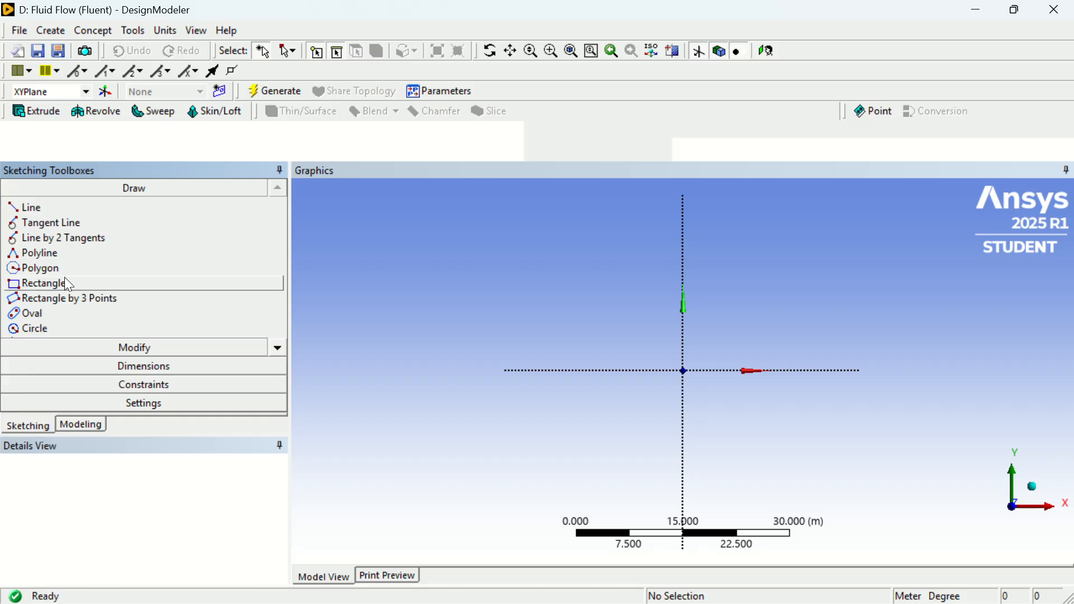
left_click(43, 329)
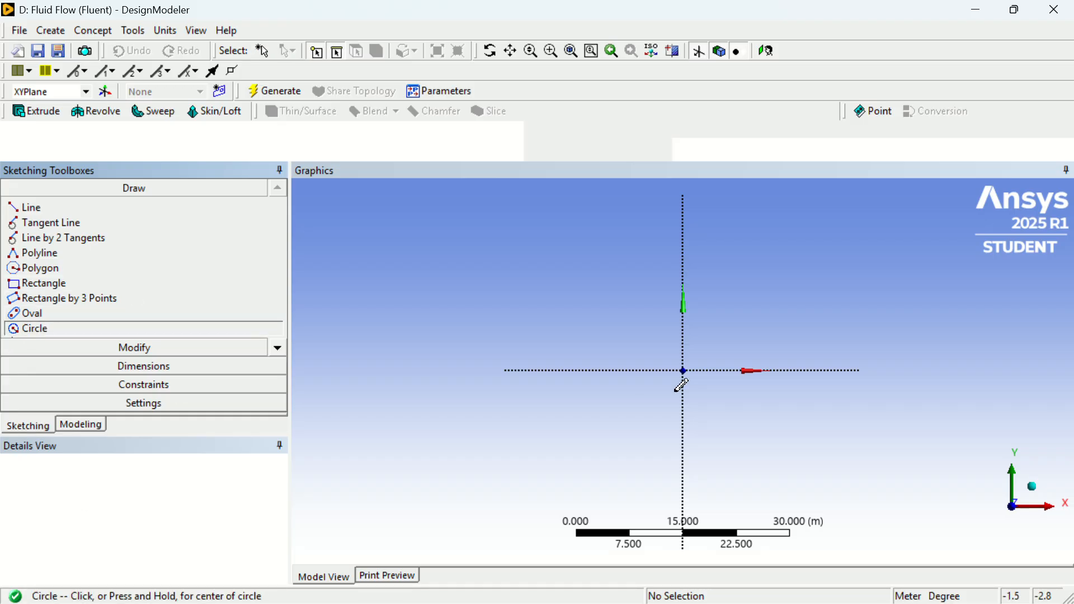
scroll(684, 369, "up", 1)
scroll(684, 367, "up", 3)
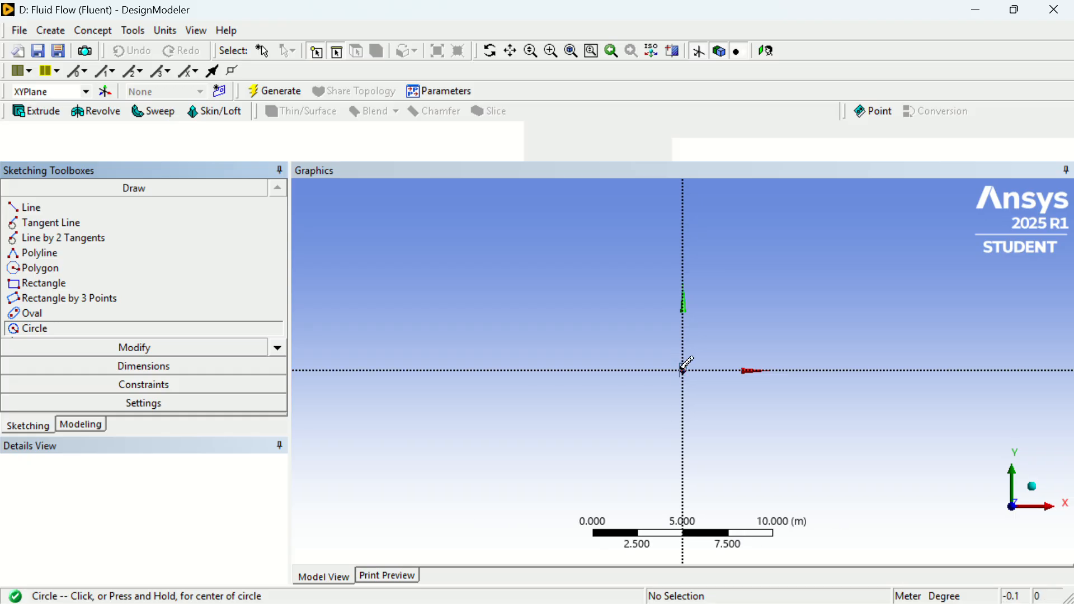
left_click(684, 369)
left_click(725, 325)
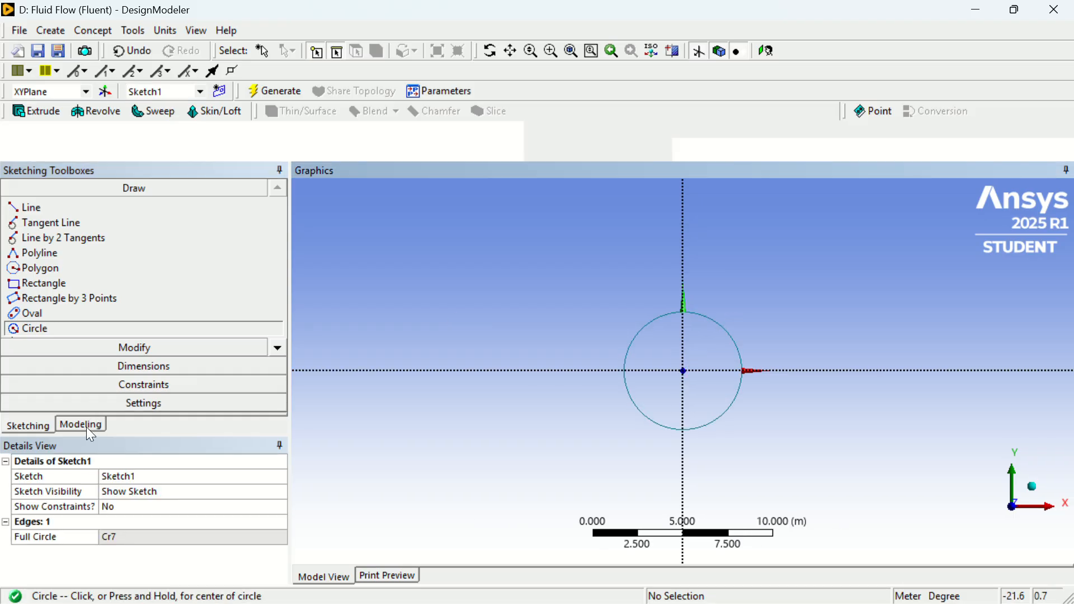
Add a diameter dimension to the circle and set it to 1 m.
left_click(92, 368)
left_click(32, 322)
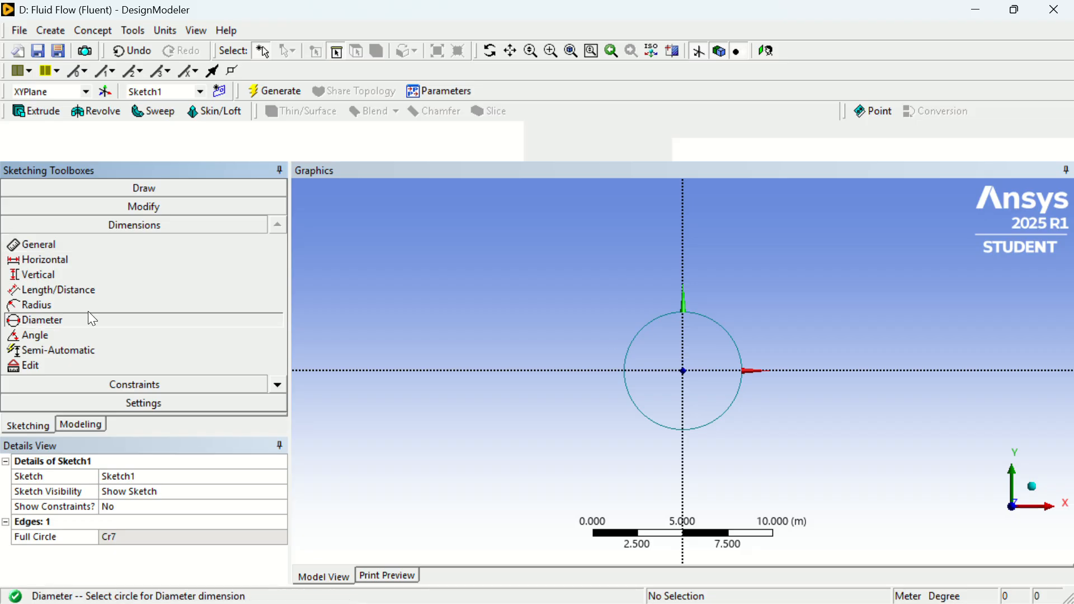
left_click(736, 336)
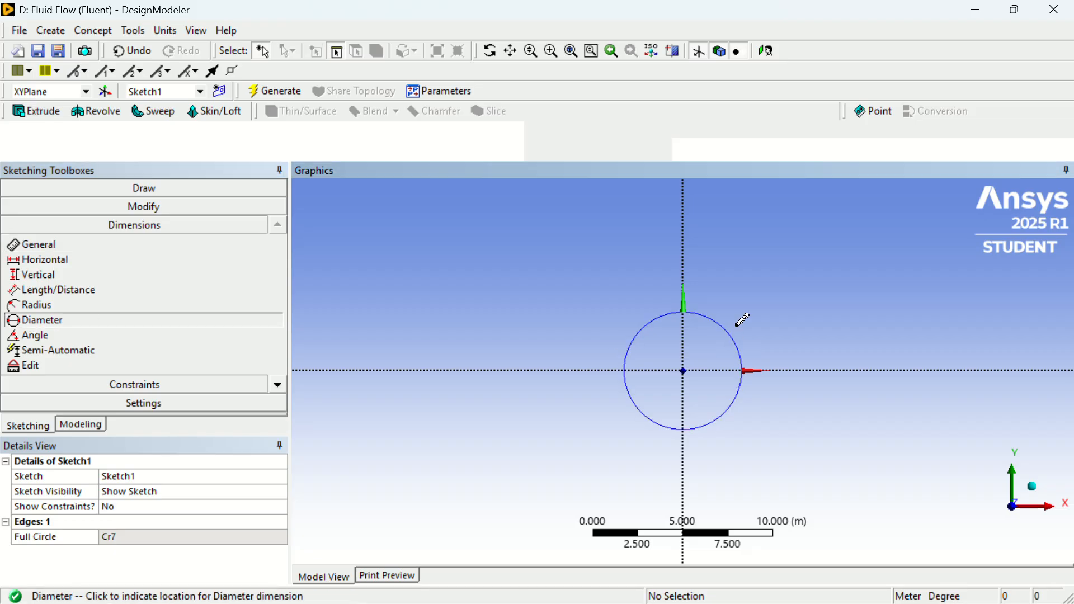
left_click(816, 293)
left_click(149, 539)
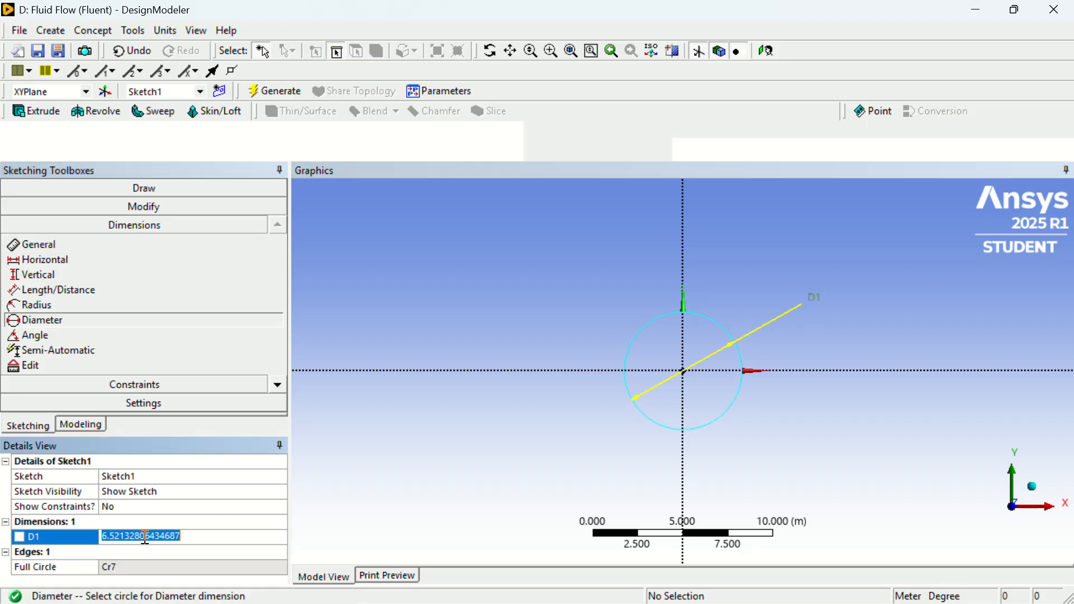
type("1")
key("Return")
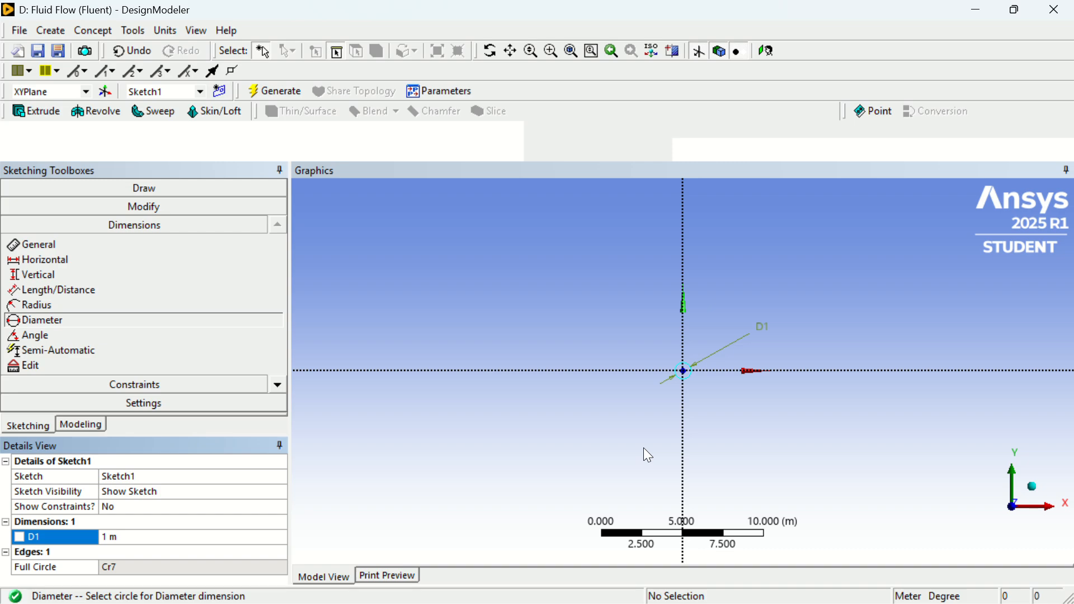
Sketch a rectangle about 33.6 m wide and 26.8 m high enclosing the circle.
scroll(647, 455, "down", 2)
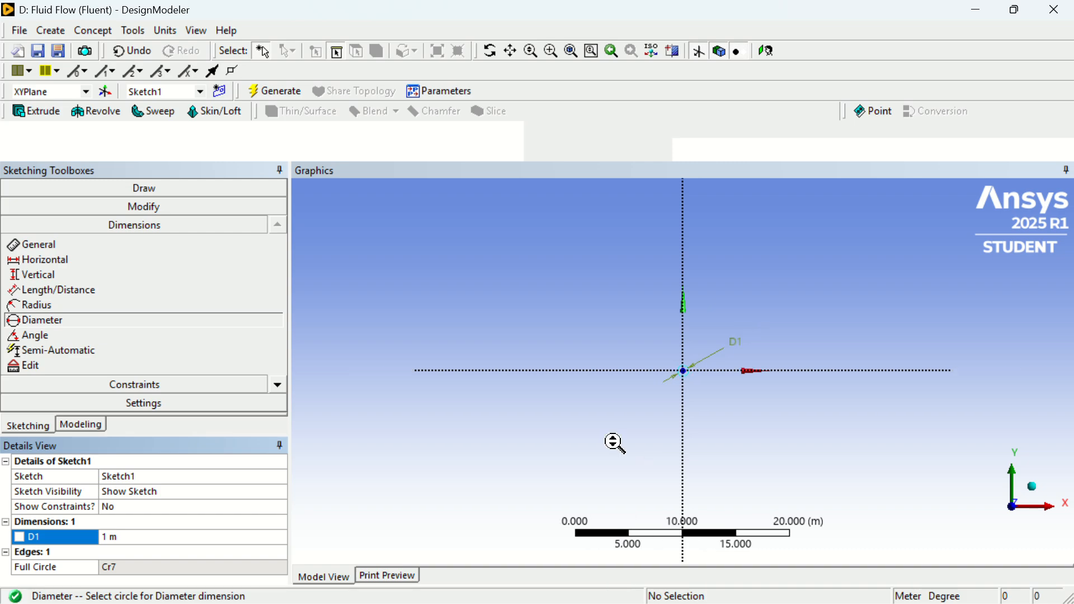
left_click(71, 193)
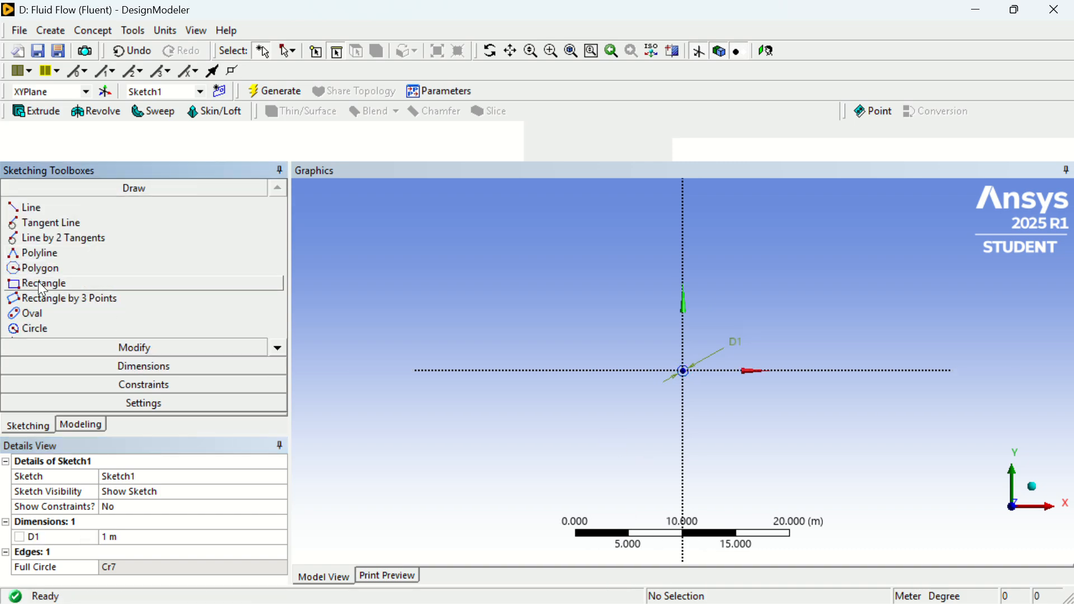
left_click(42, 283)
left_click(509, 231)
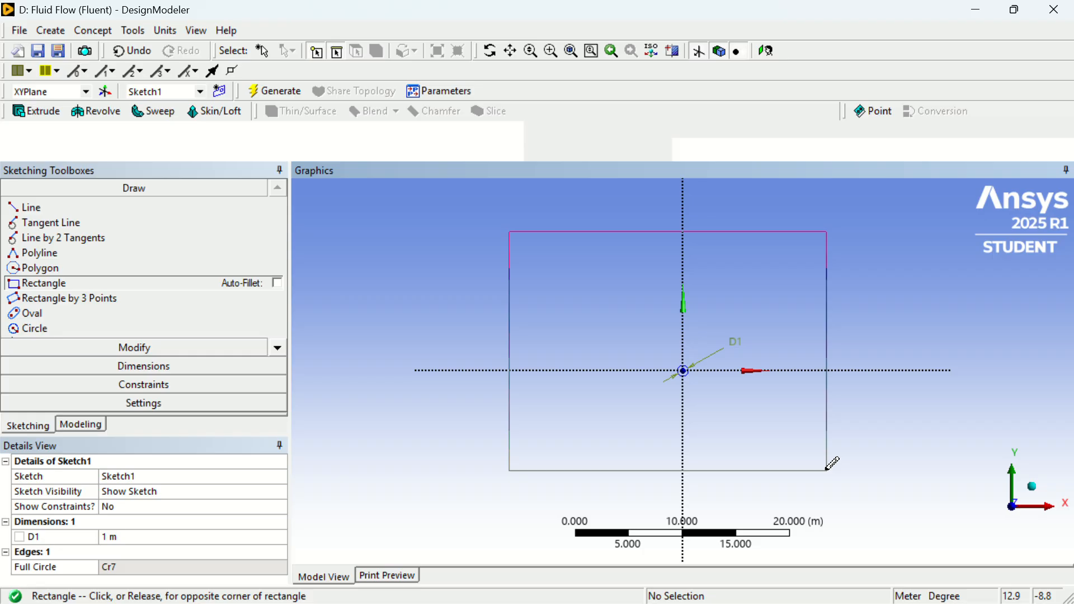
left_click(869, 520)
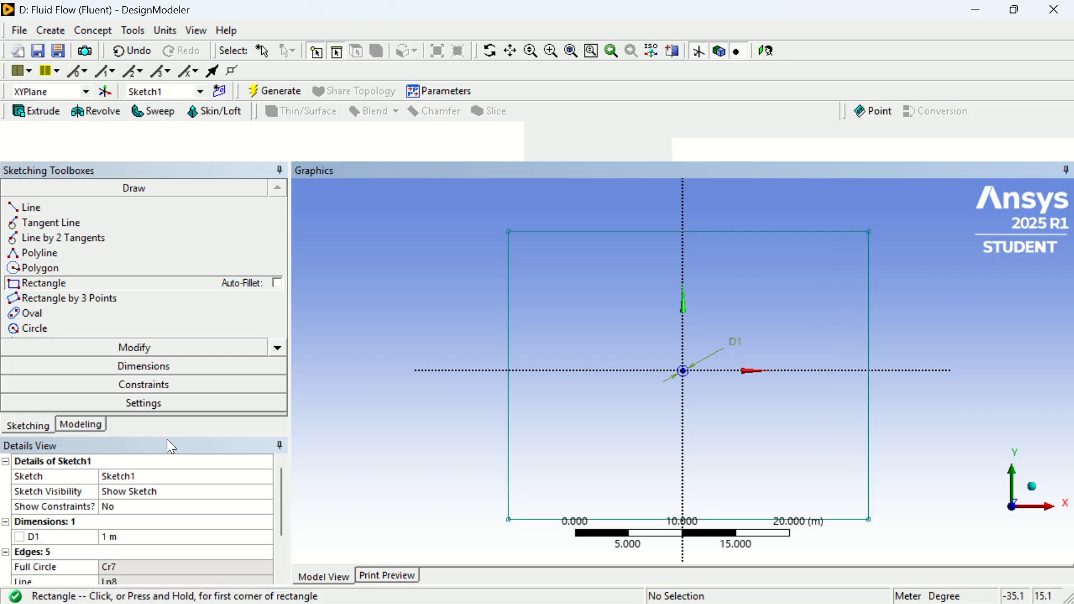
Add a horizontal dimension between the rectangle's upper corners and set the width to 50 m.
left_click(134, 368)
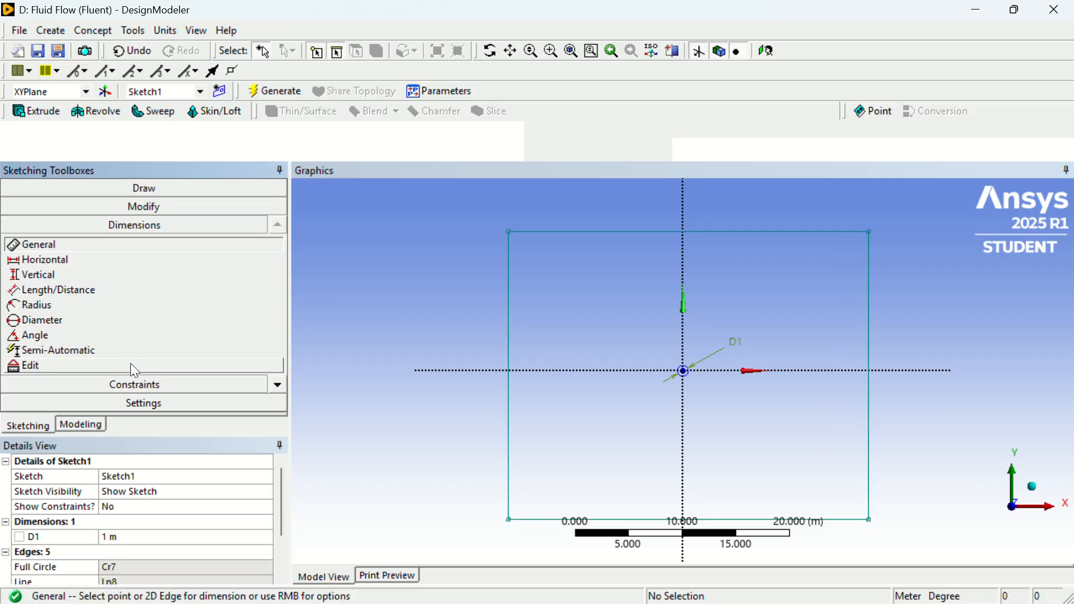
left_click(40, 259)
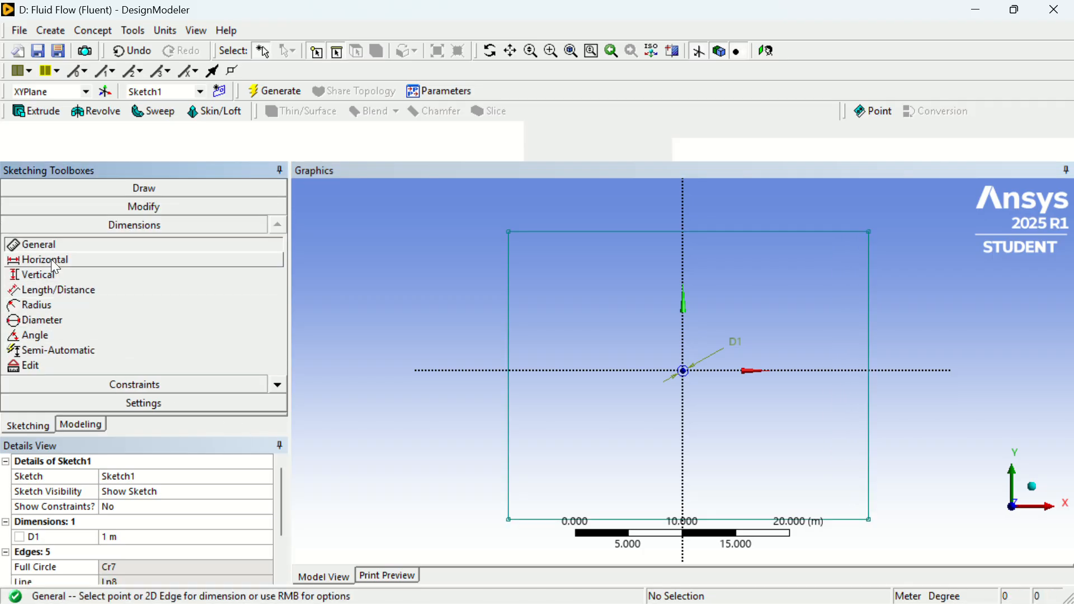
left_click(509, 233)
left_click(873, 232)
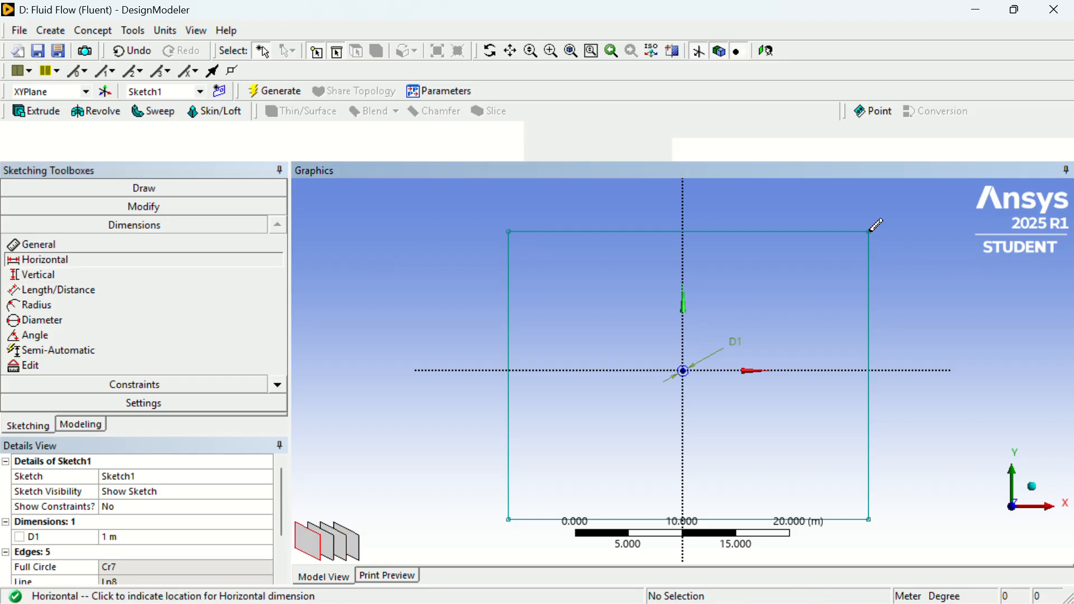
left_click(860, 202)
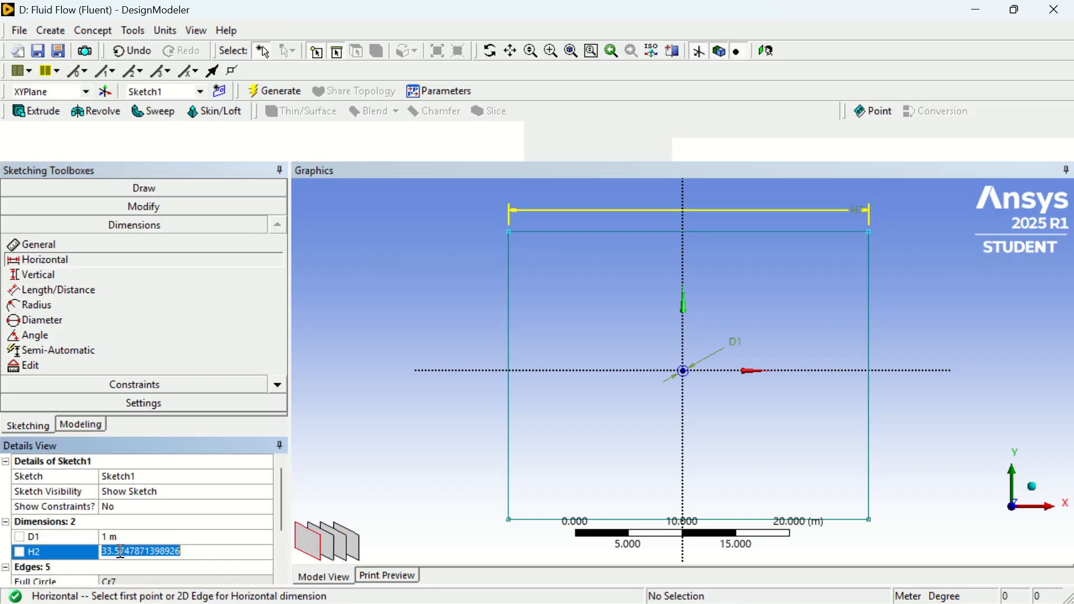
type("50")
key("Return")
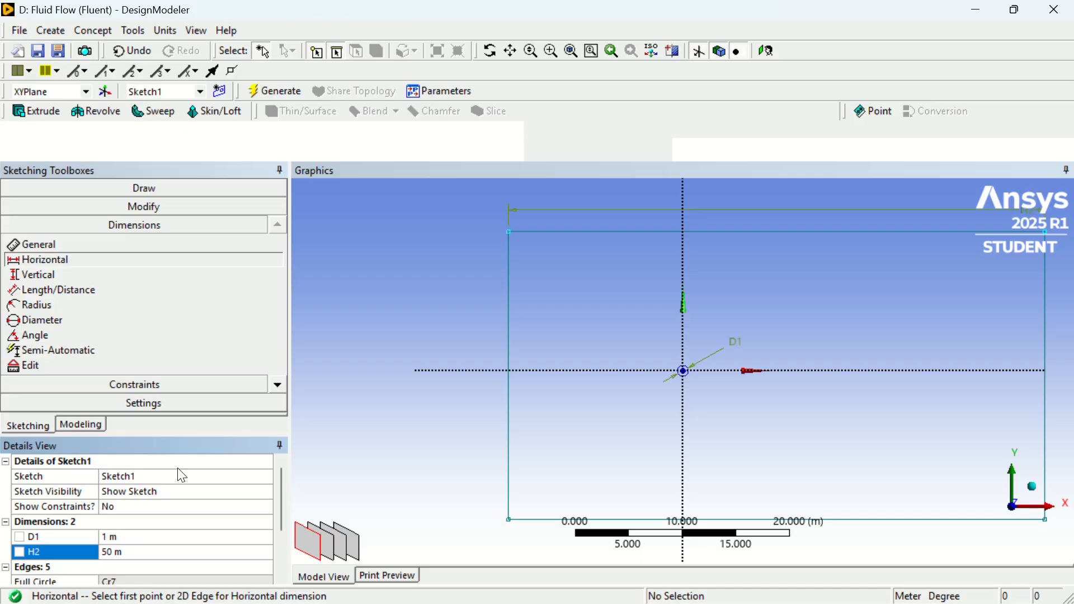
Add a vertical dimension between the rectangle's left-hand corners and set the height to 50 m.
left_click(509, 519)
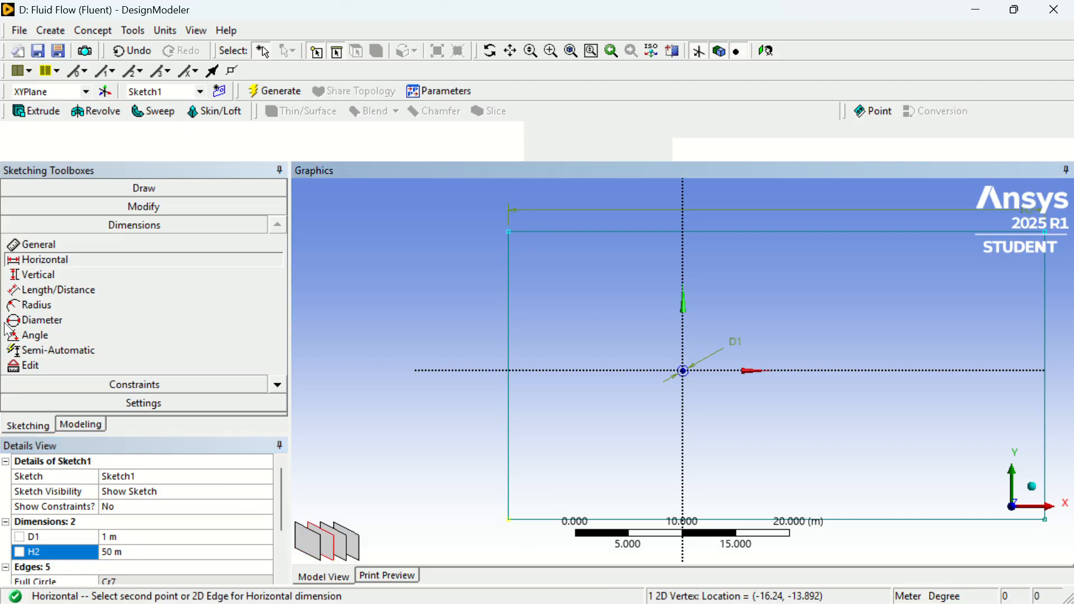
left_click(66, 274)
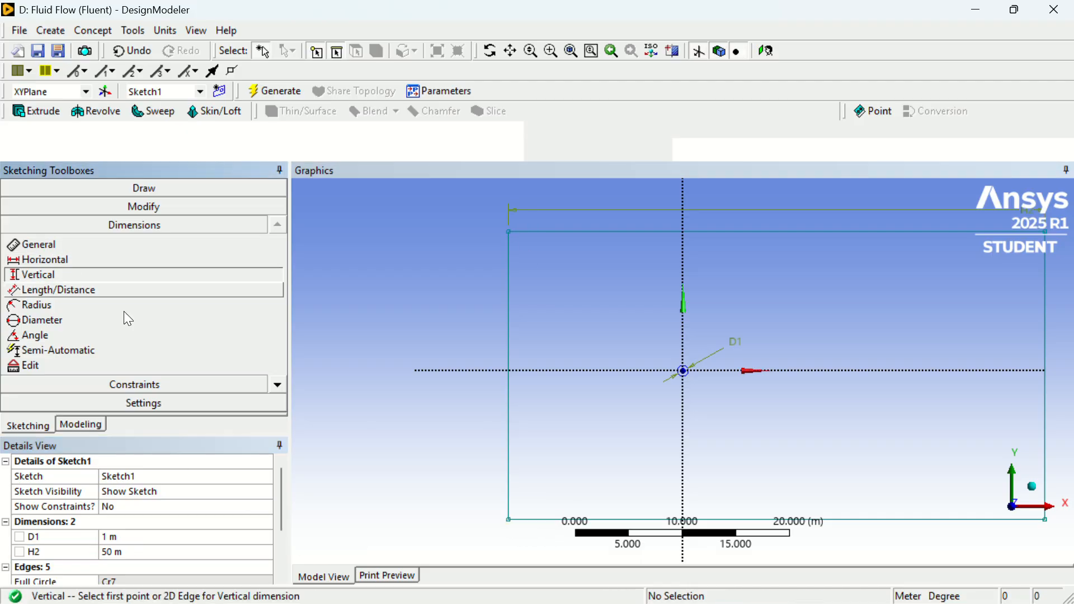
left_click(510, 521)
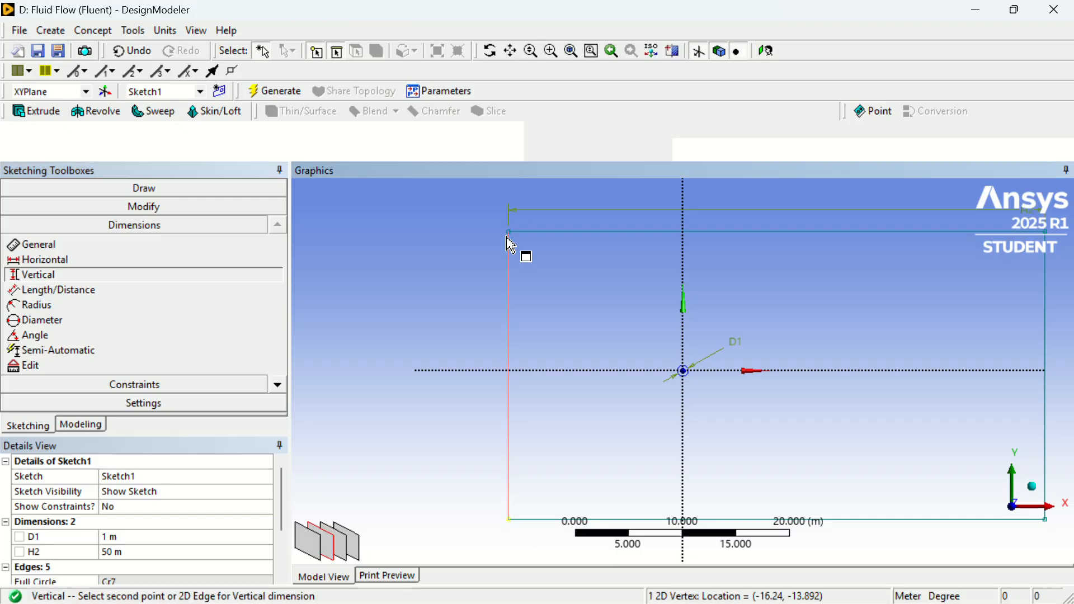
left_click(509, 233)
left_click(394, 273)
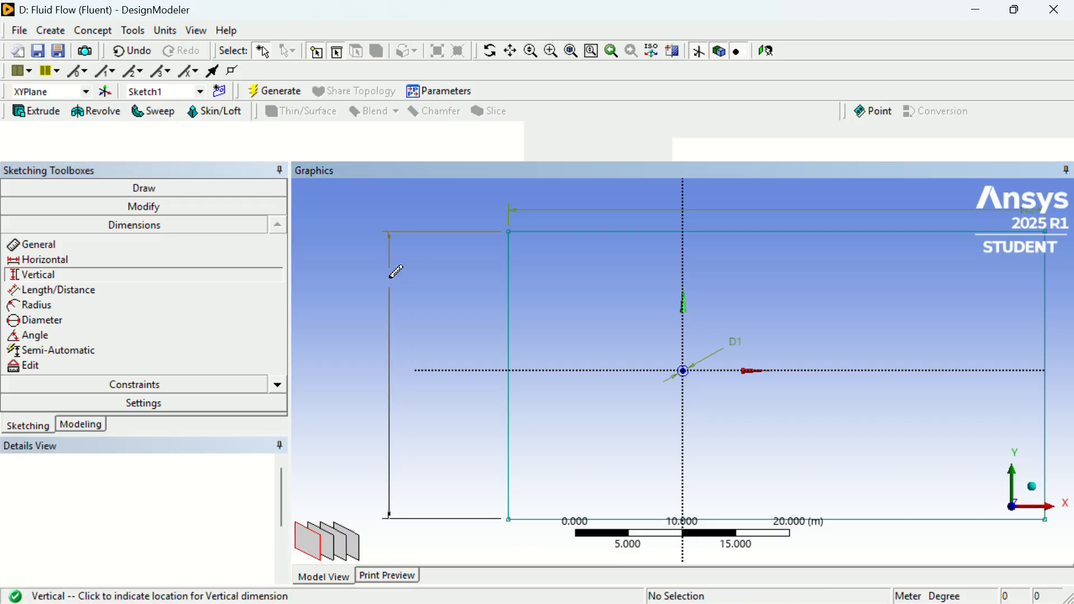
left_click(129, 567)
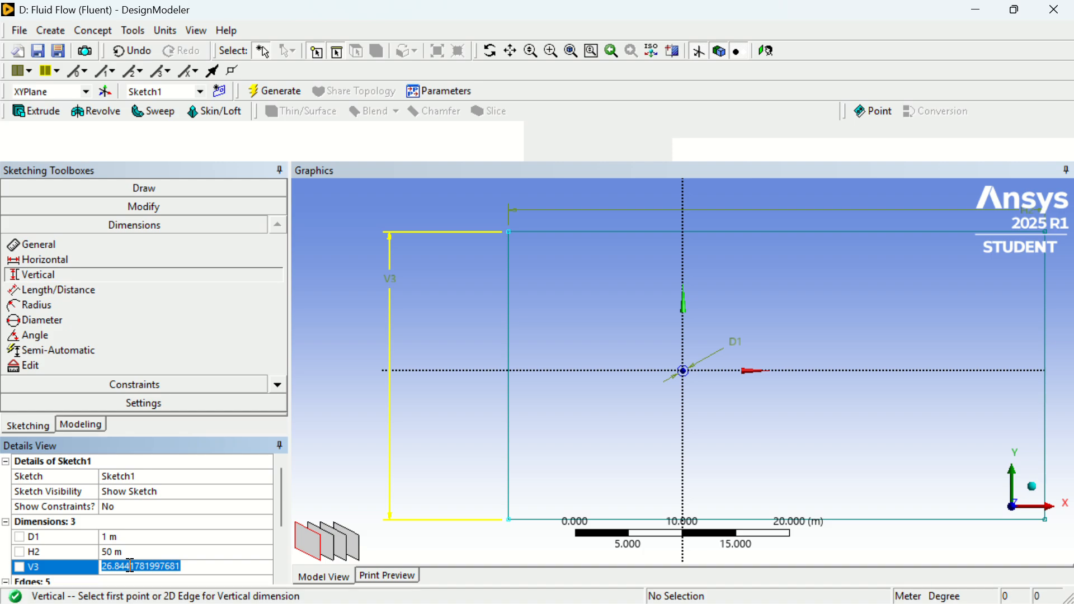
type("50")
key("Return")
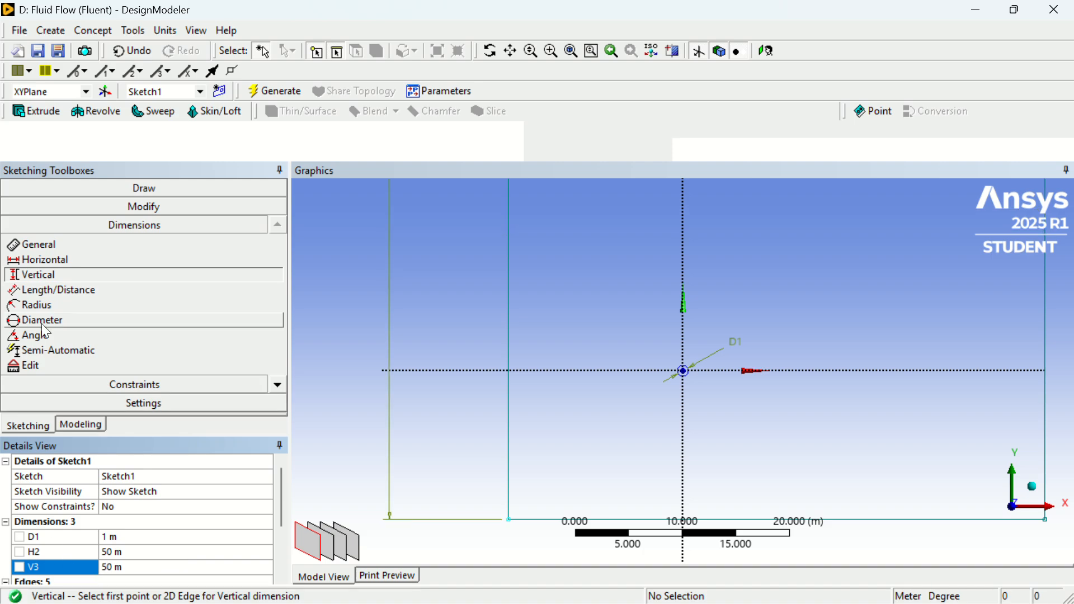
Dimension the distance from the rectangle's left edge to the vertical axis and set it to 25 m.
left_click(37, 289)
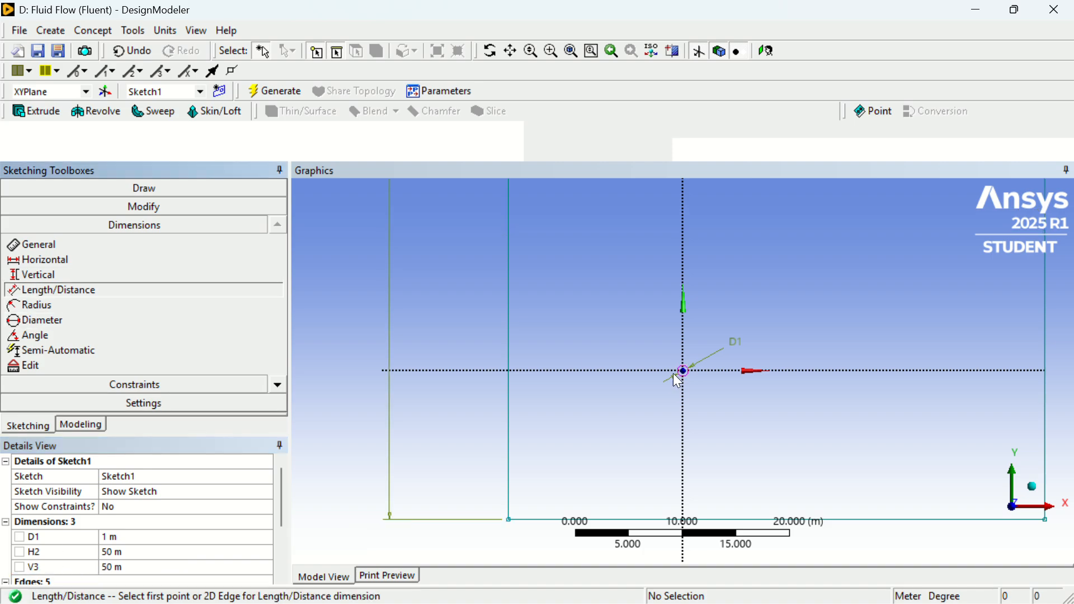
left_click(510, 416)
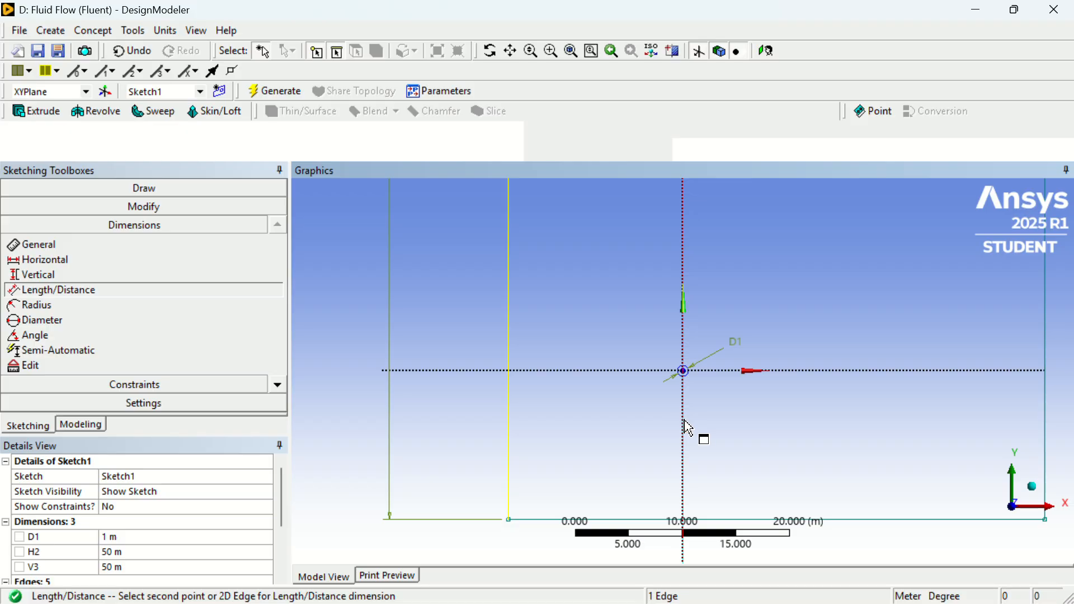
left_click(684, 455)
left_click(674, 454)
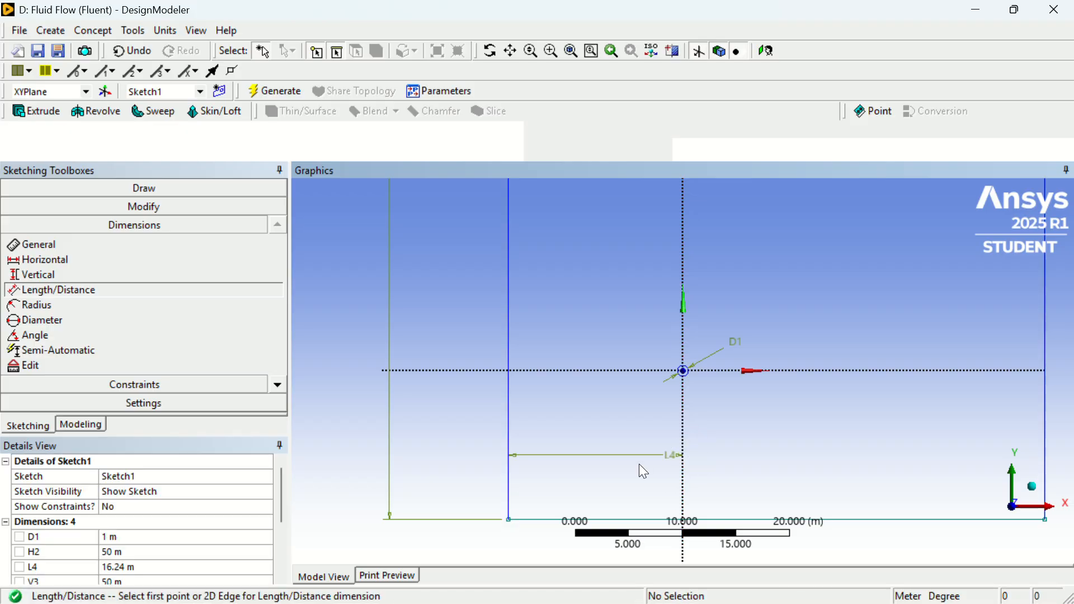
left_click(99, 568)
type("25")
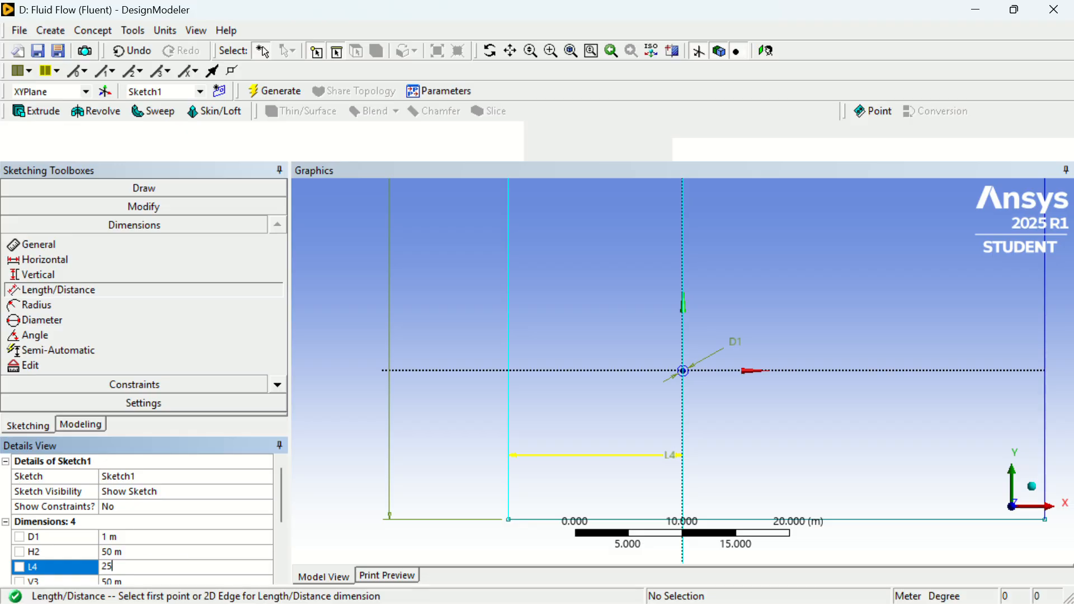
key("Return")
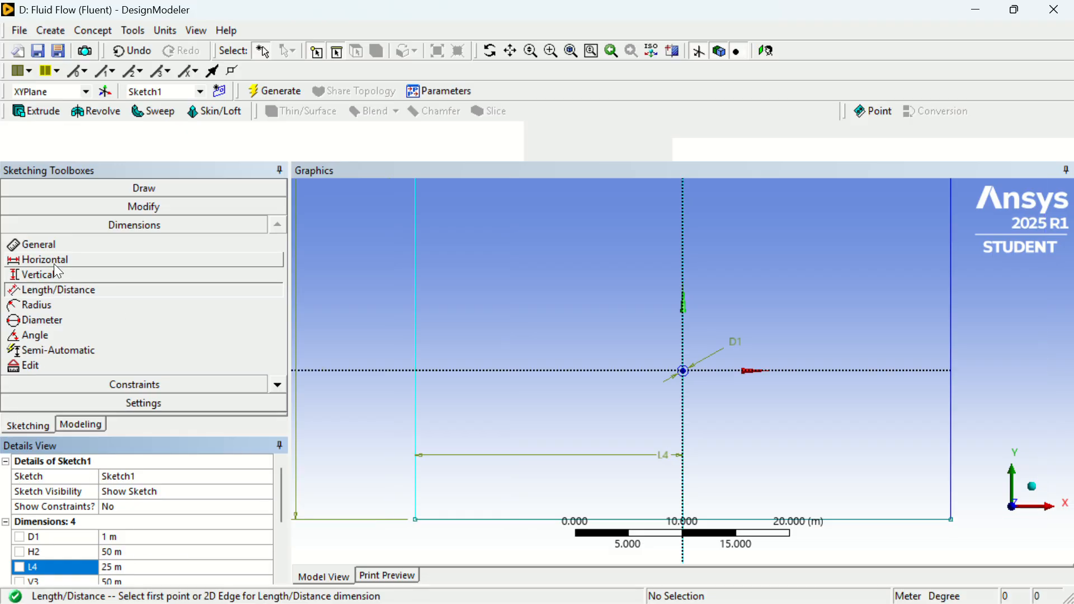
Dimension the distance from the horizontal axis to the rectangle's lower edge and set it to 25 m.
left_click(479, 370)
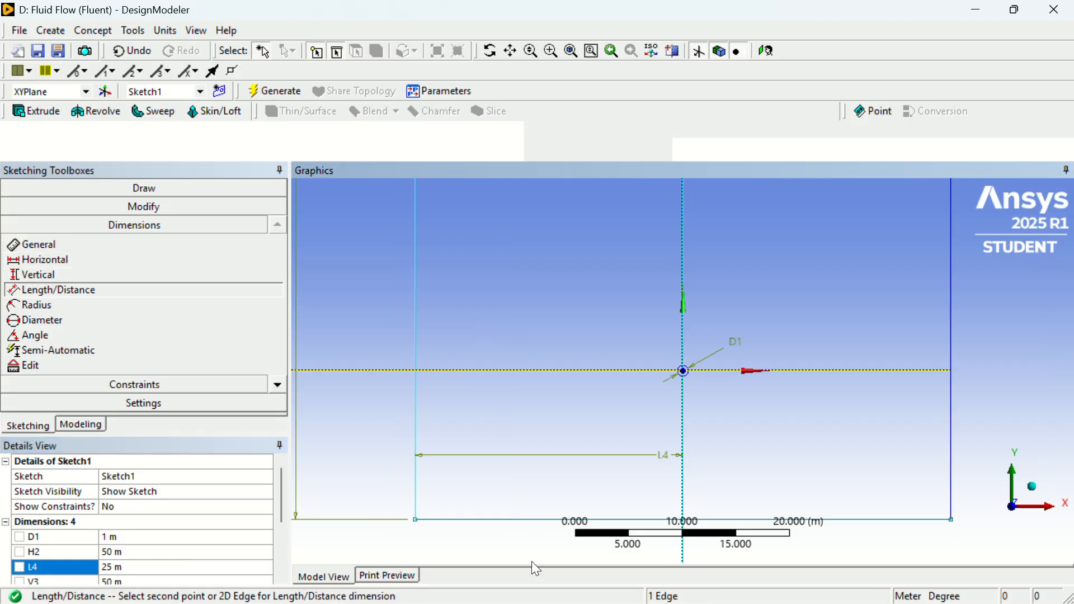
left_click(504, 520)
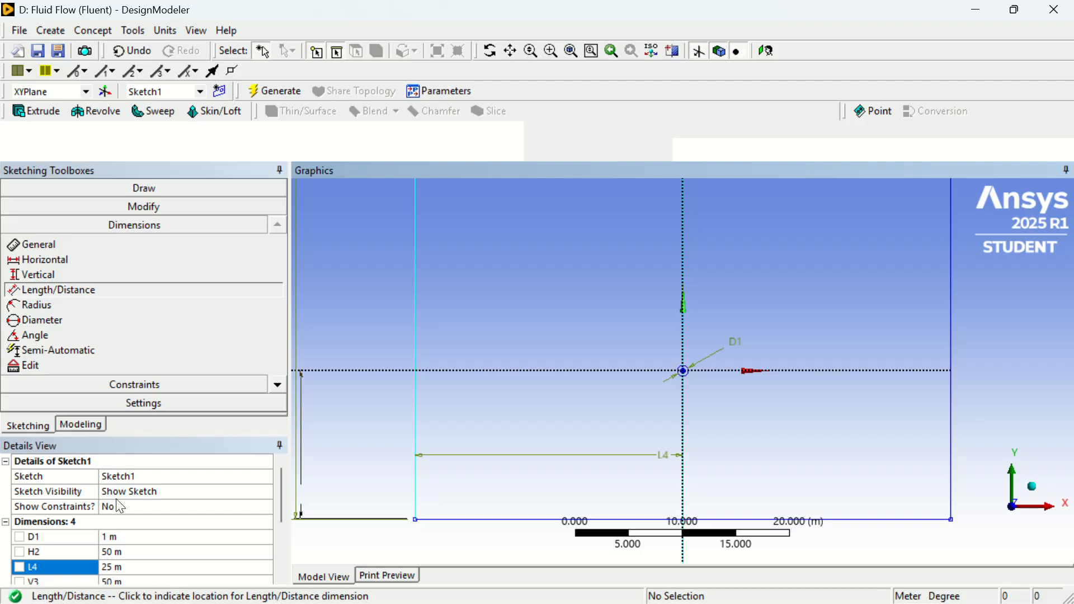
left_click(530, 428)
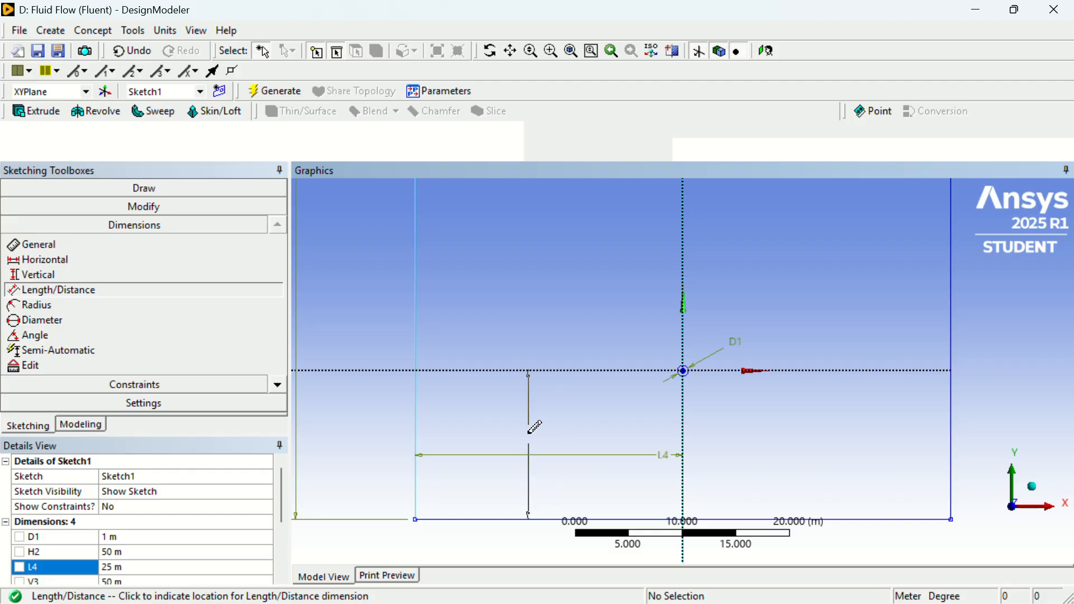
scroll(119, 562, "down", 1)
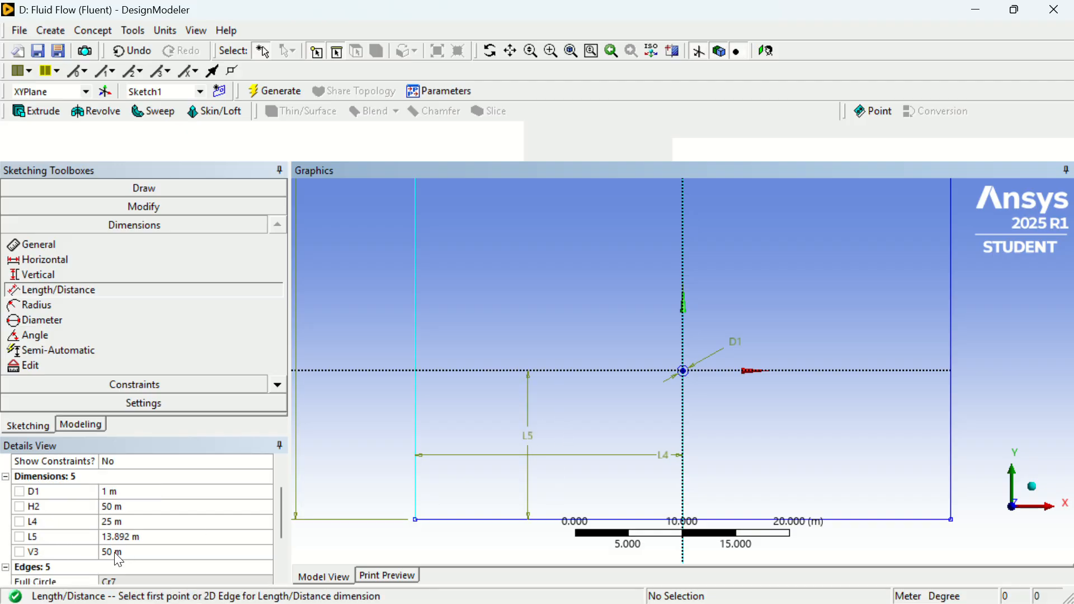
left_click(113, 537)
type("25")
key("Return")
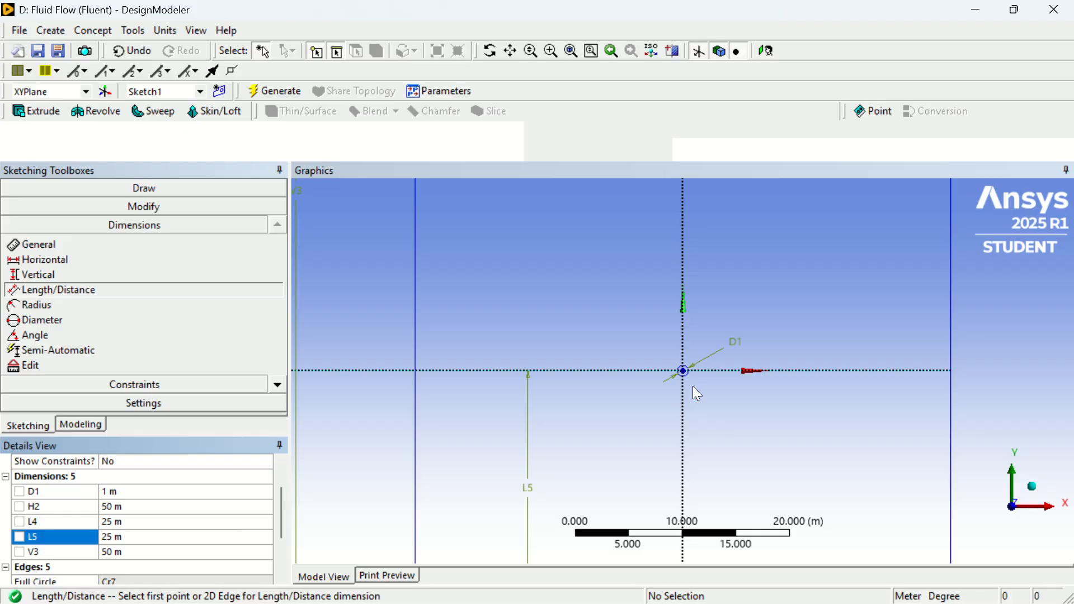
key("F7")
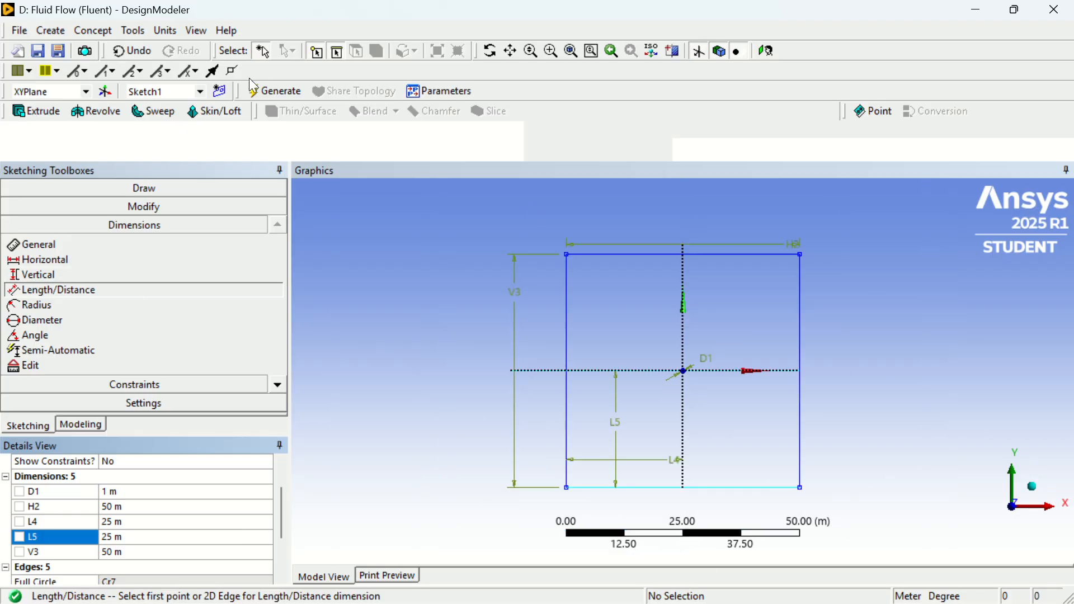
Create a surface from the sketch, using the rectangle and circle as base objects, and generate it.
left_click(92, 31)
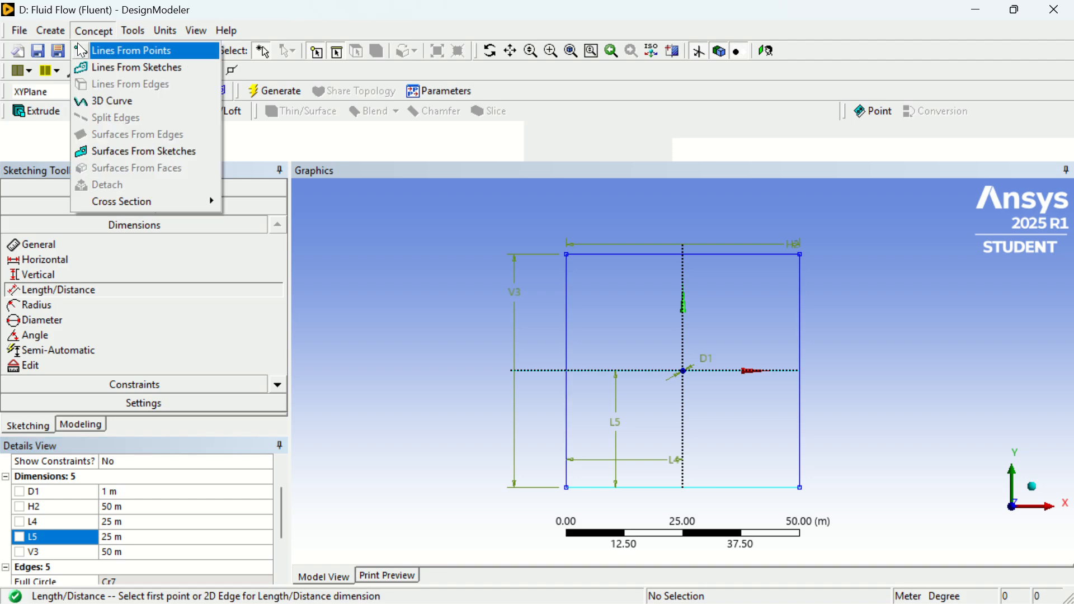
left_click(137, 151)
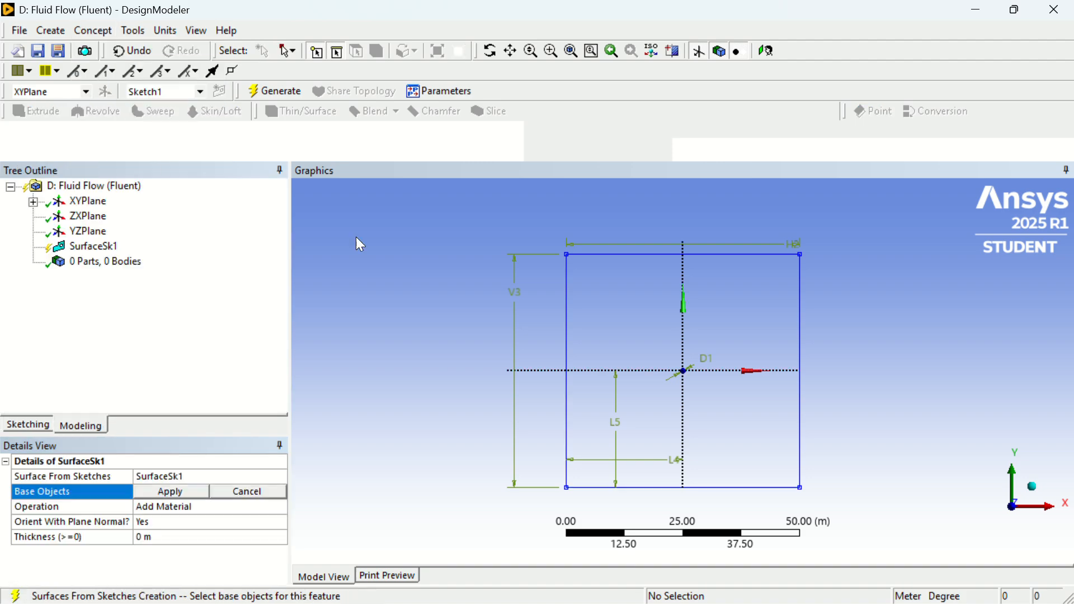
left_click(300, 55)
left_click(307, 86)
mouse_move(490, 217)
left_mouse_down()
mouse_move(874, 429)
mouse_move(914, 568)
mouse_move(906, 527)
left_mouse_up()
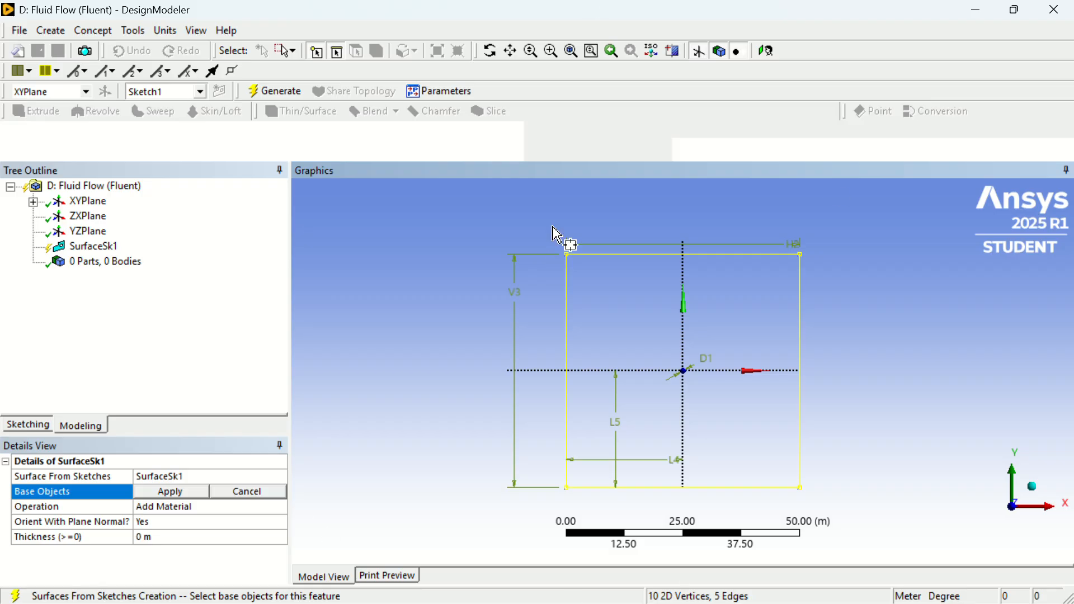
left_click(257, 90)
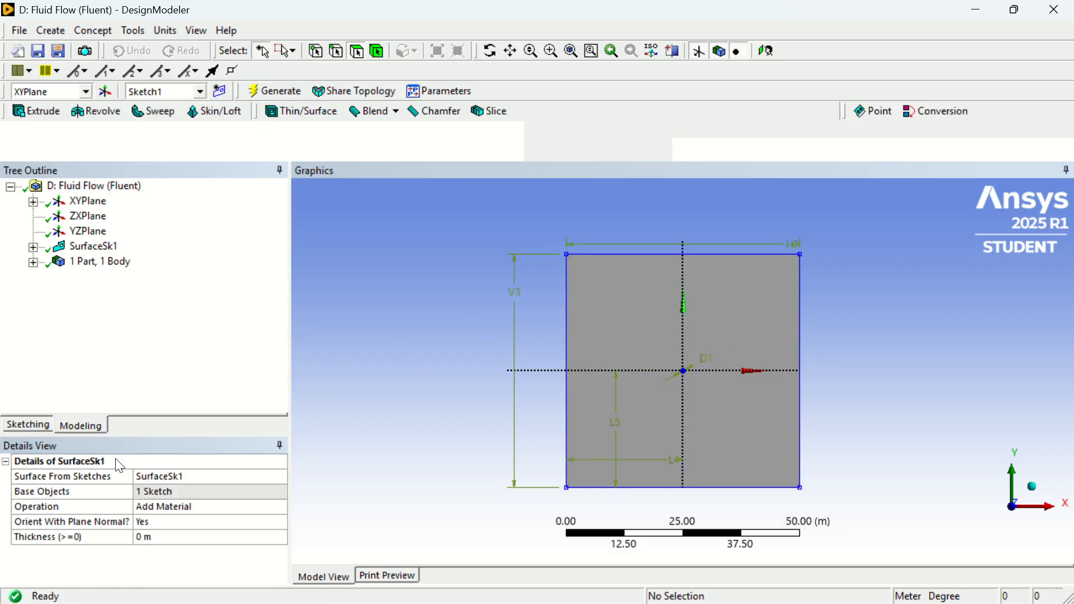
Close DesignModeler and open the mesh of Fluid Flow system D in Ansys Meshing.
left_click(1071, 10)
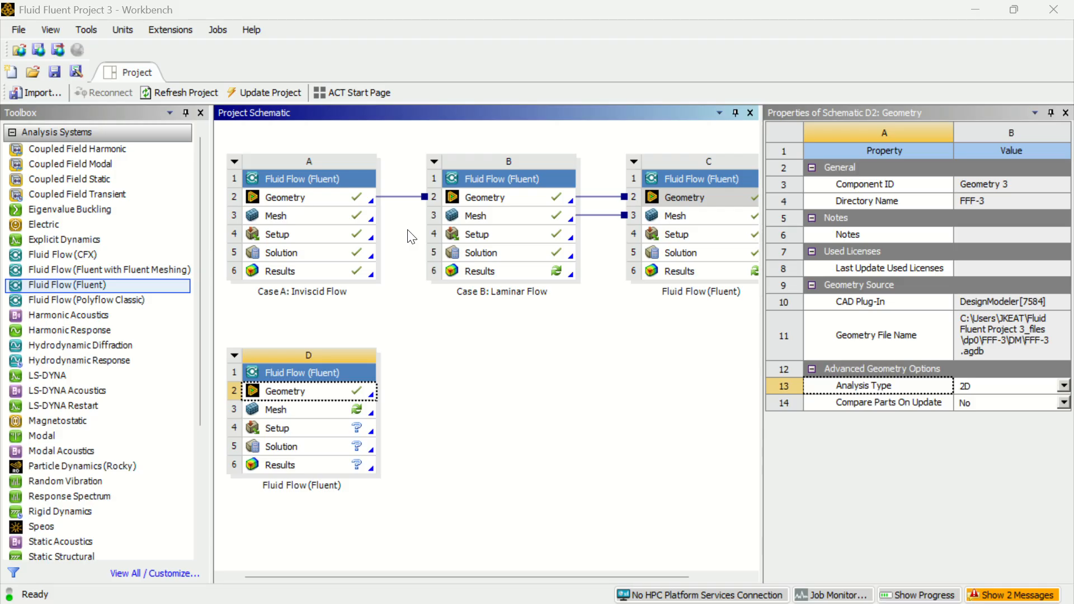
left_click(322, 412)
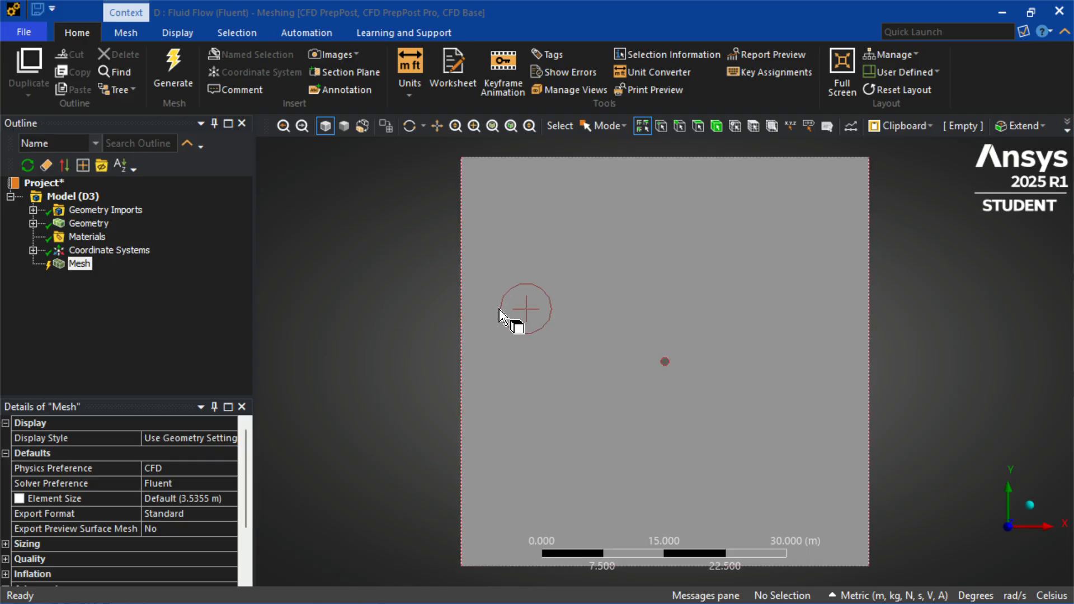
Insert a mesh method and scope it to the square flow domain body.
left_click(73, 266)
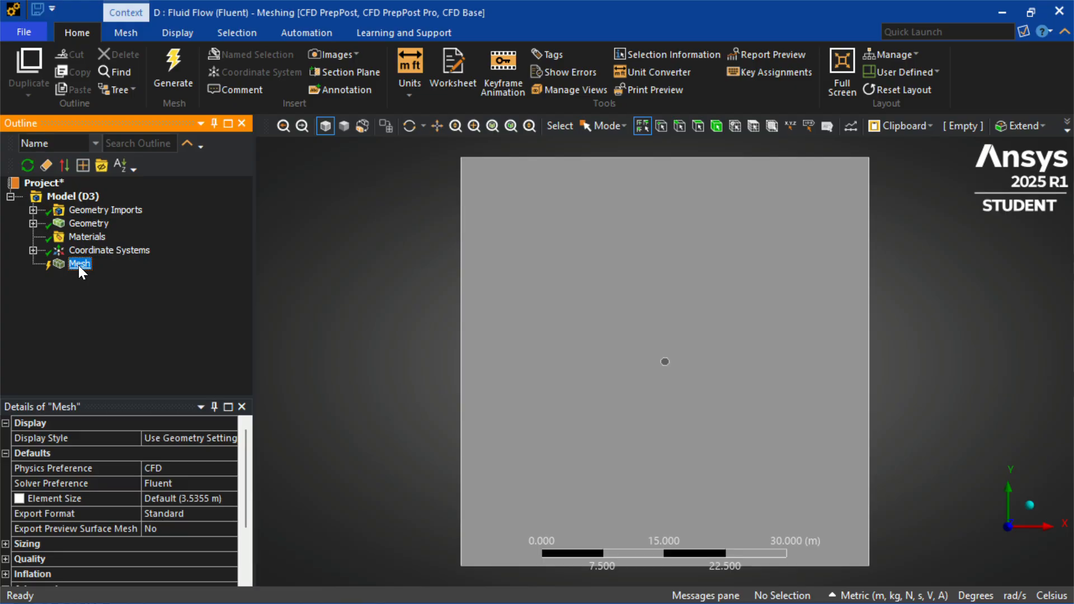
right_click(78, 265)
mouse_move(129, 277)
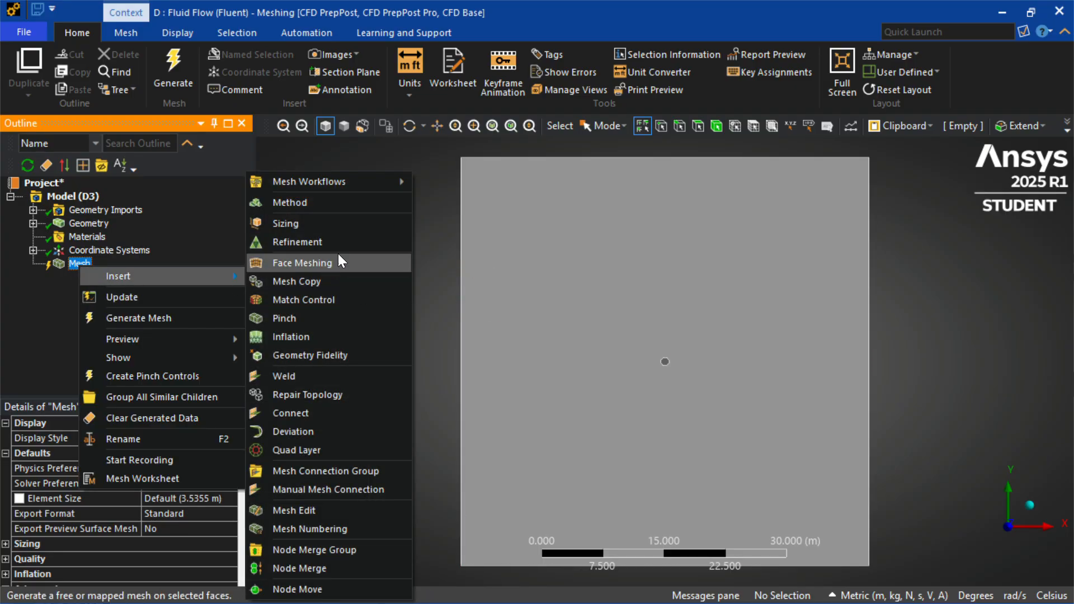
left_click(320, 203)
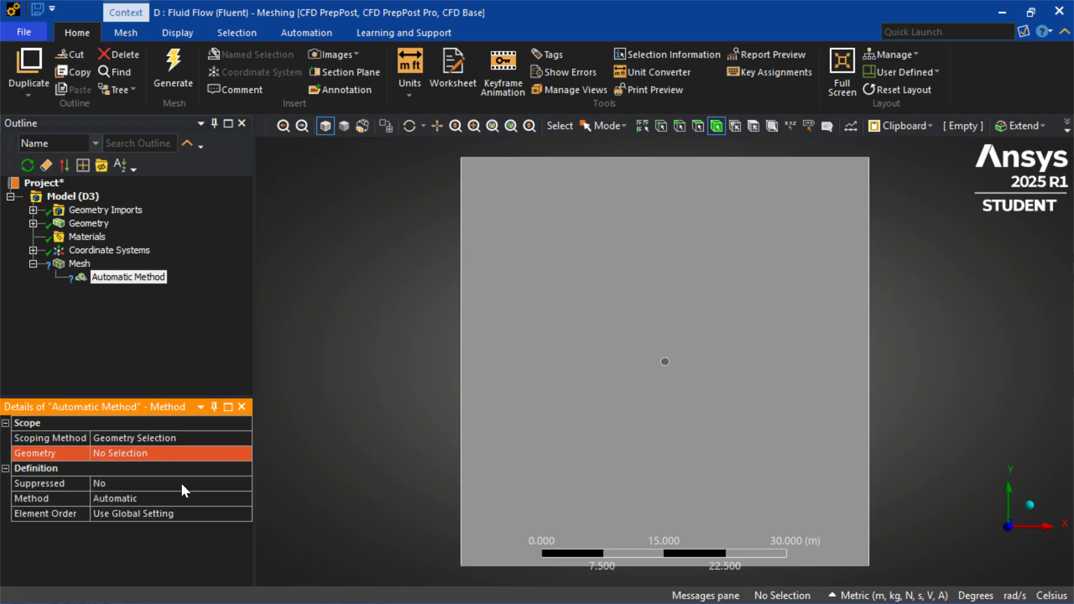
left_click(112, 468)
left_click(116, 455)
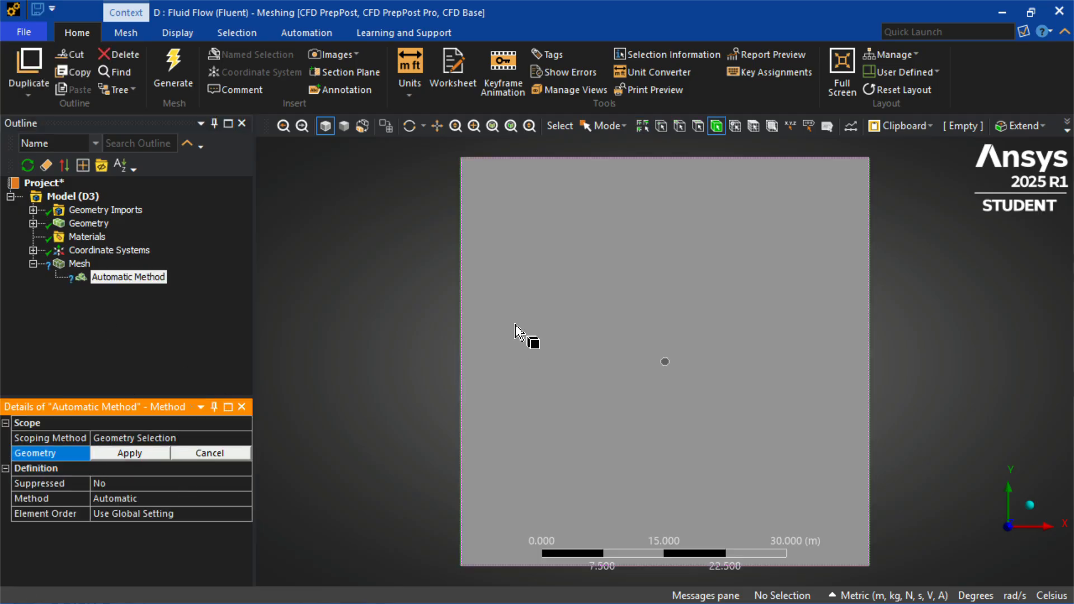
left_click(515, 324)
left_click(135, 454)
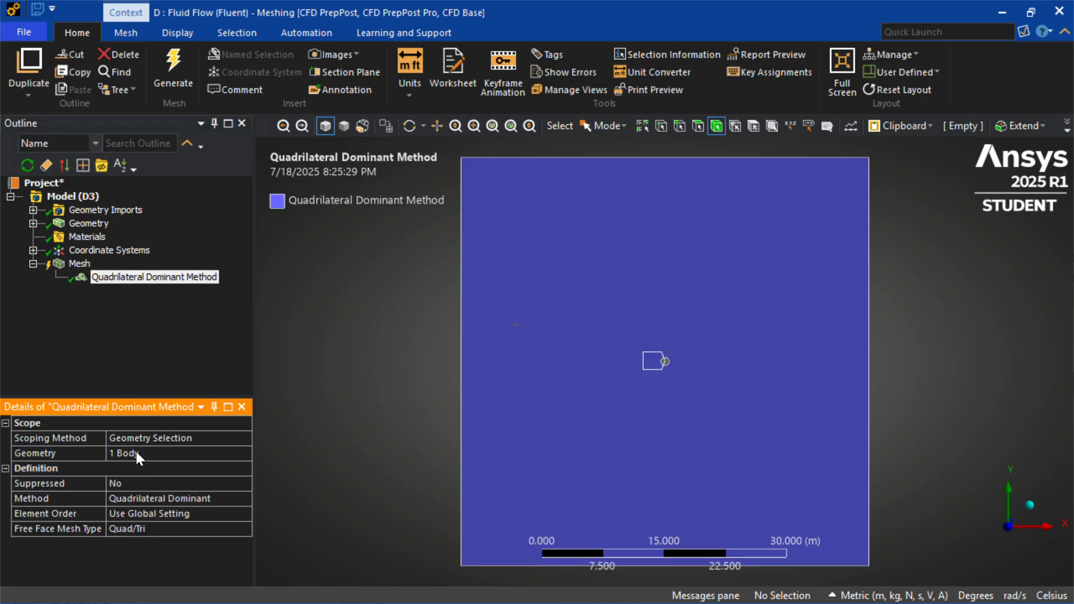
Set the mesh method to Triangles, generate the mesh and display it.
left_click(123, 513)
left_click(136, 497)
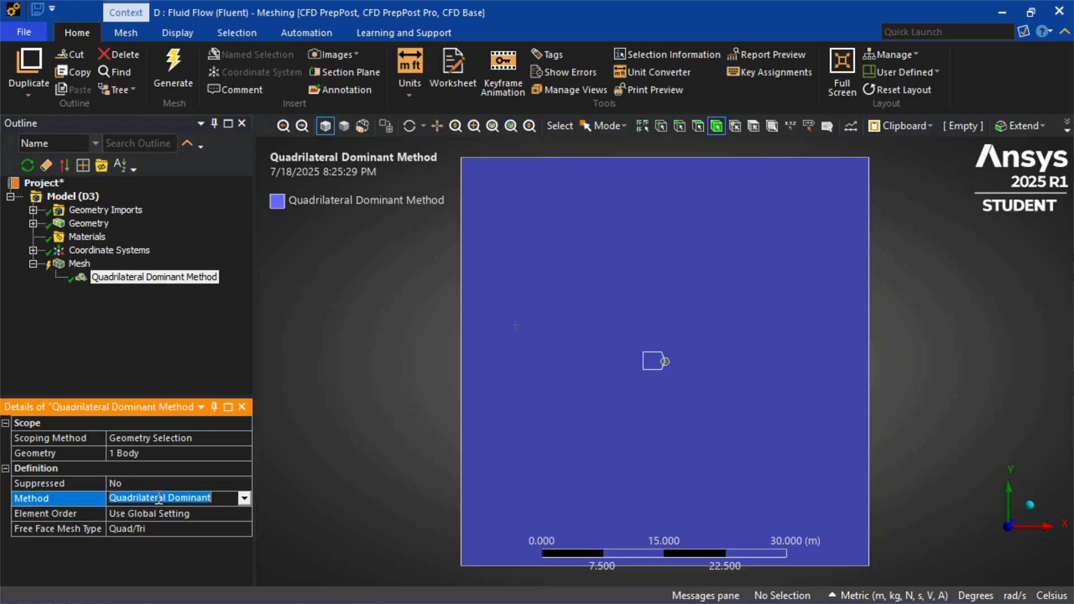
left_click(242, 498)
left_click(217, 525)
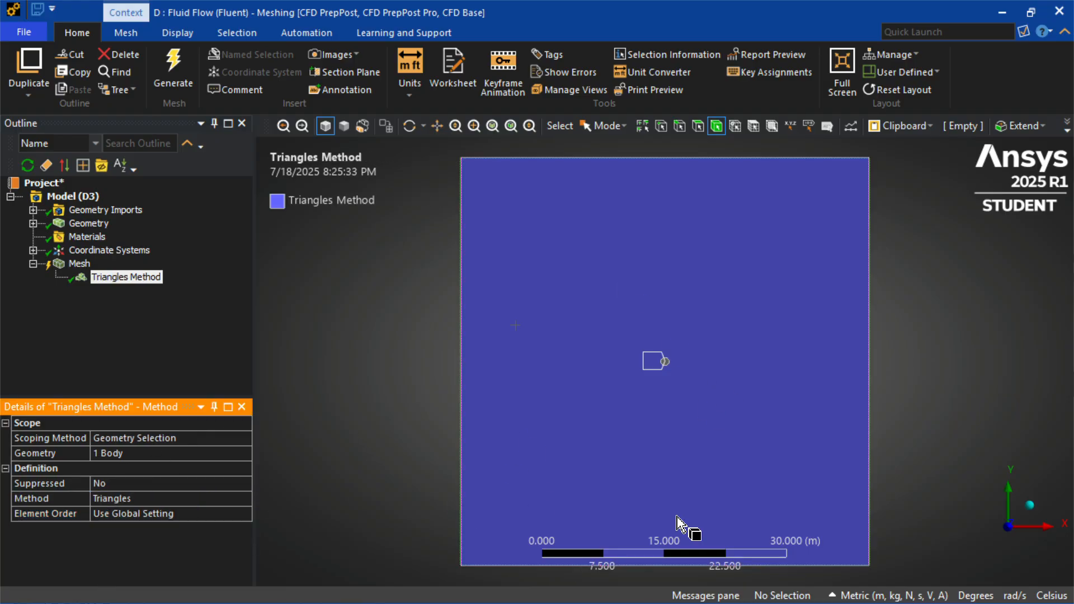
left_click(170, 68)
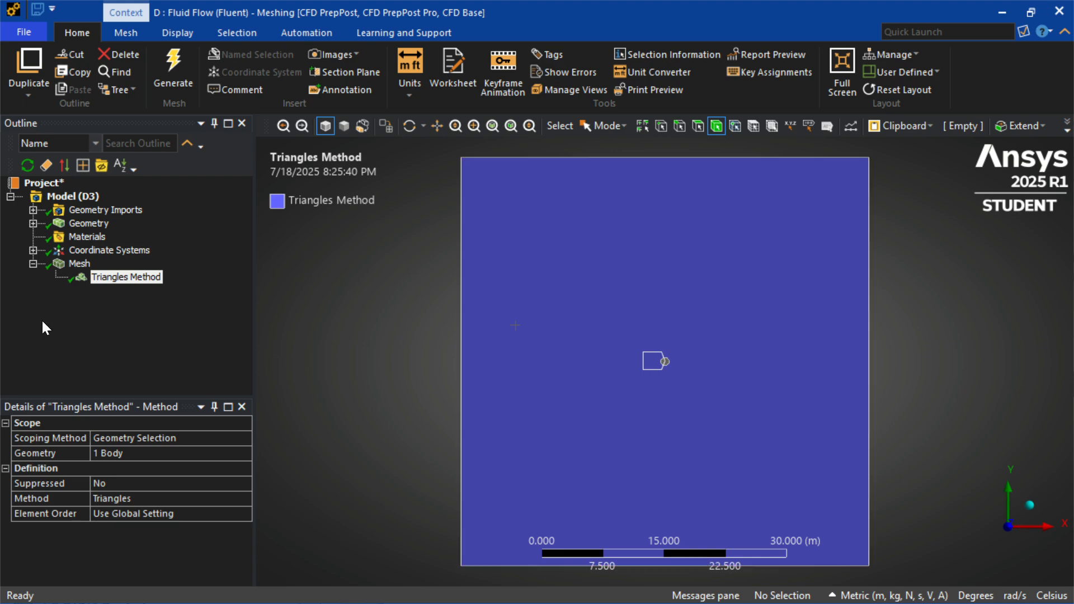
left_click(79, 264)
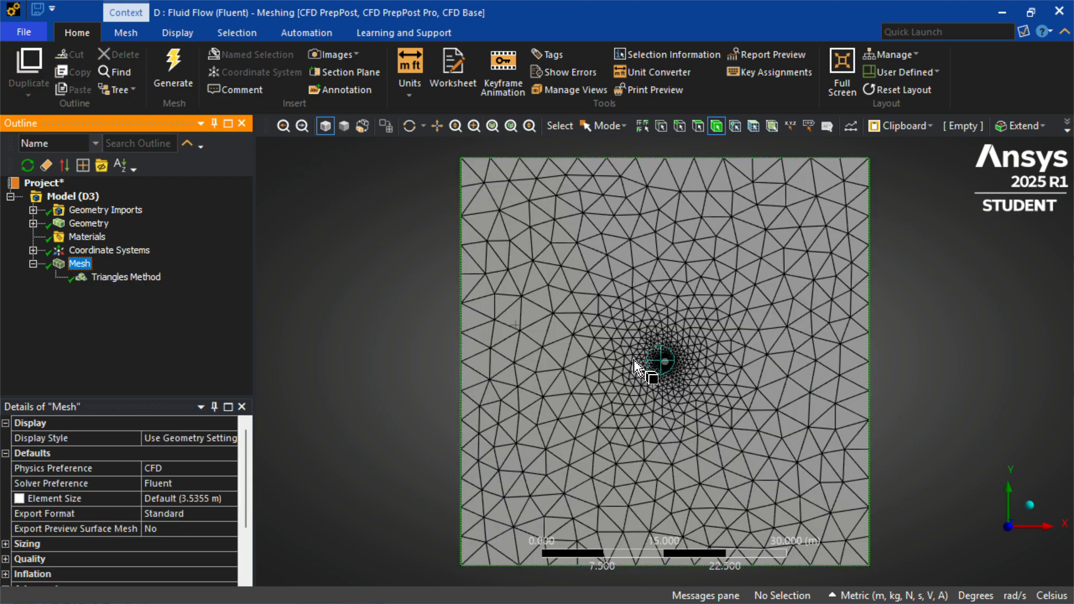
Insert a mesh sizing and scope it to the circle's edge.
right_click(84, 264)
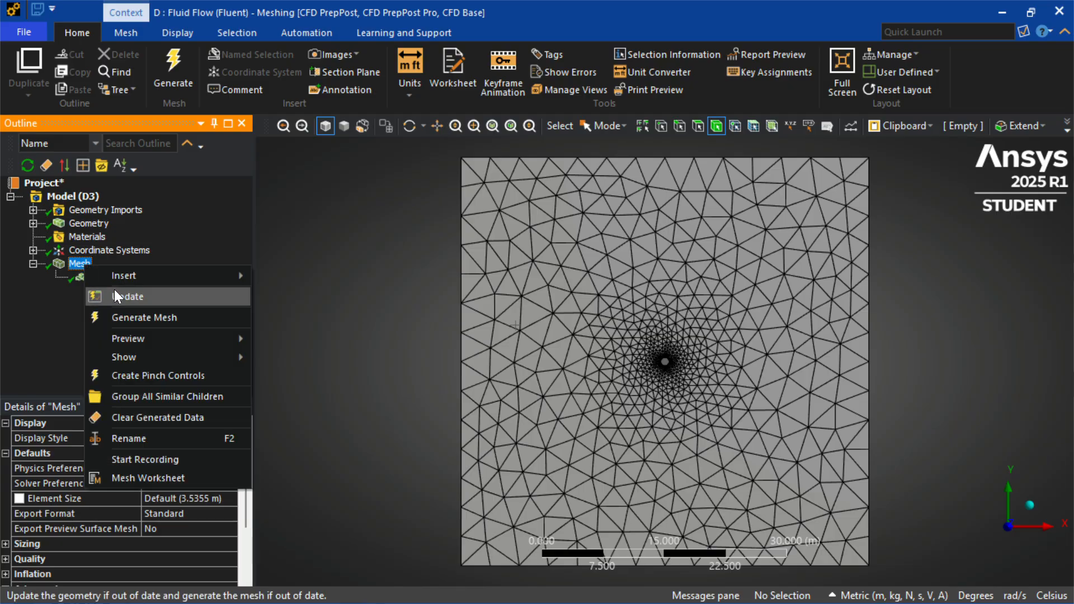
mouse_move(115, 276)
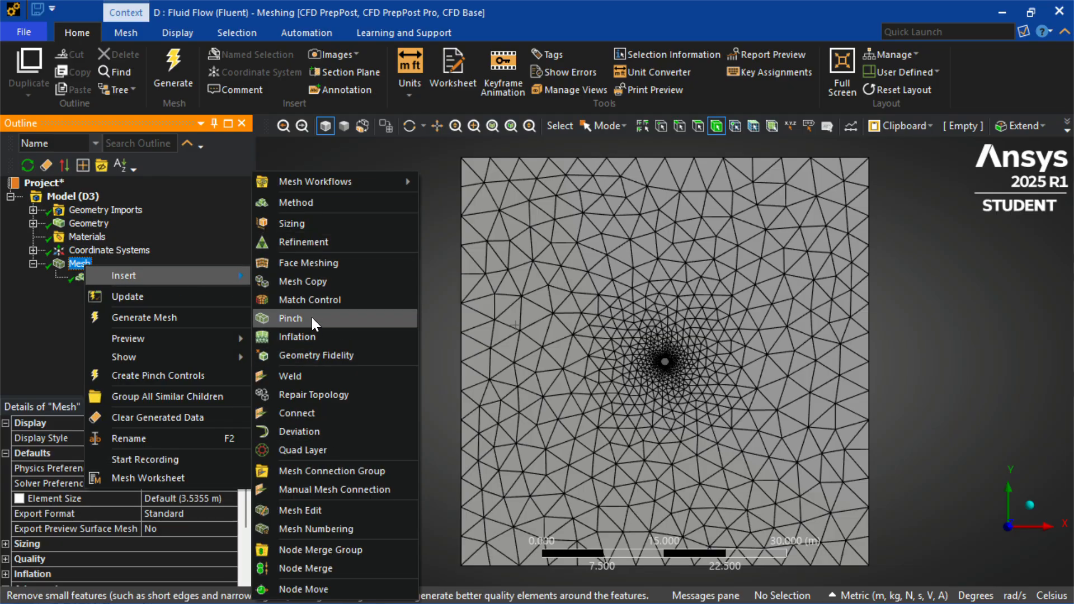
left_click(299, 226)
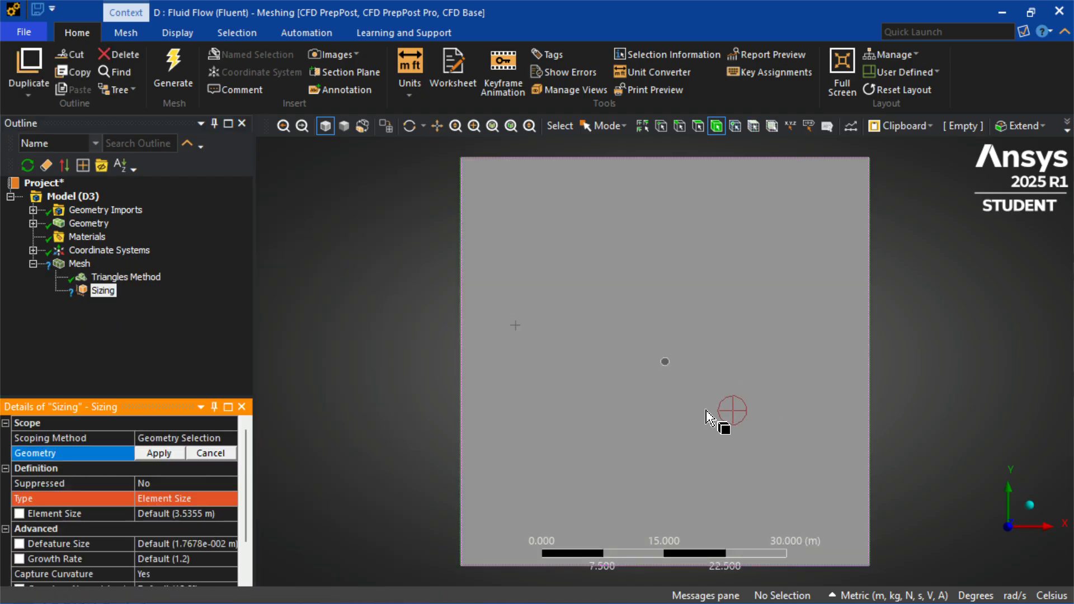
scroll(665, 366, "up", 3)
scroll(661, 367, "up", 3)
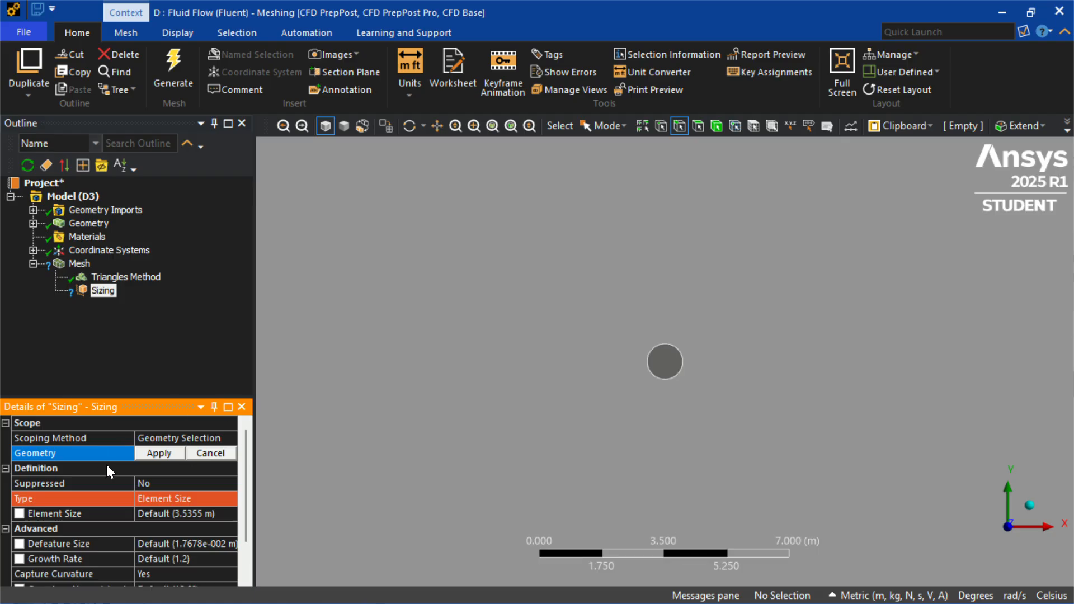
left_click(648, 352)
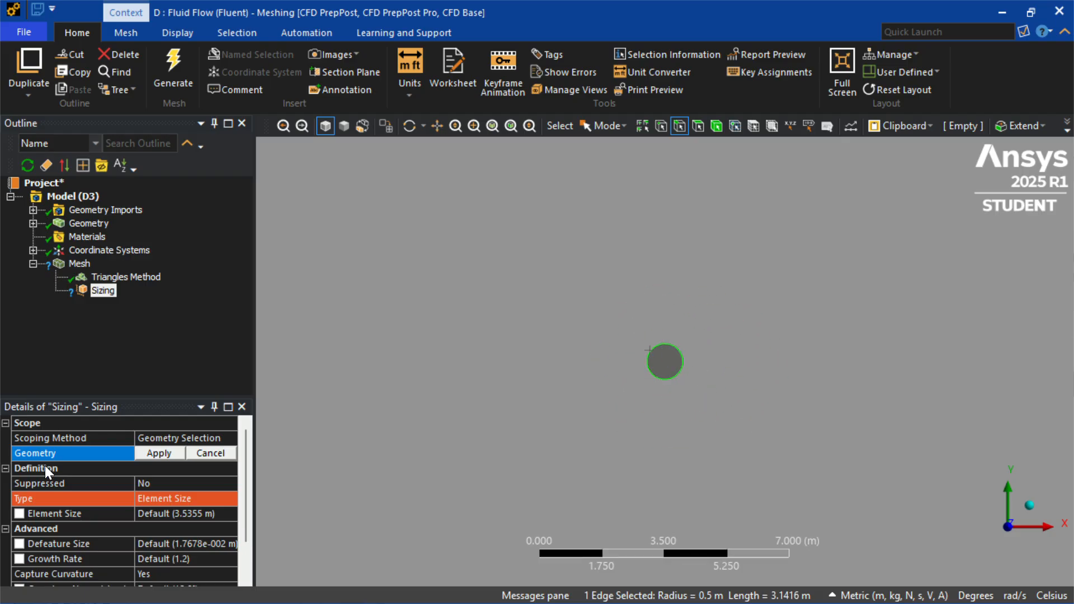
left_click(158, 453)
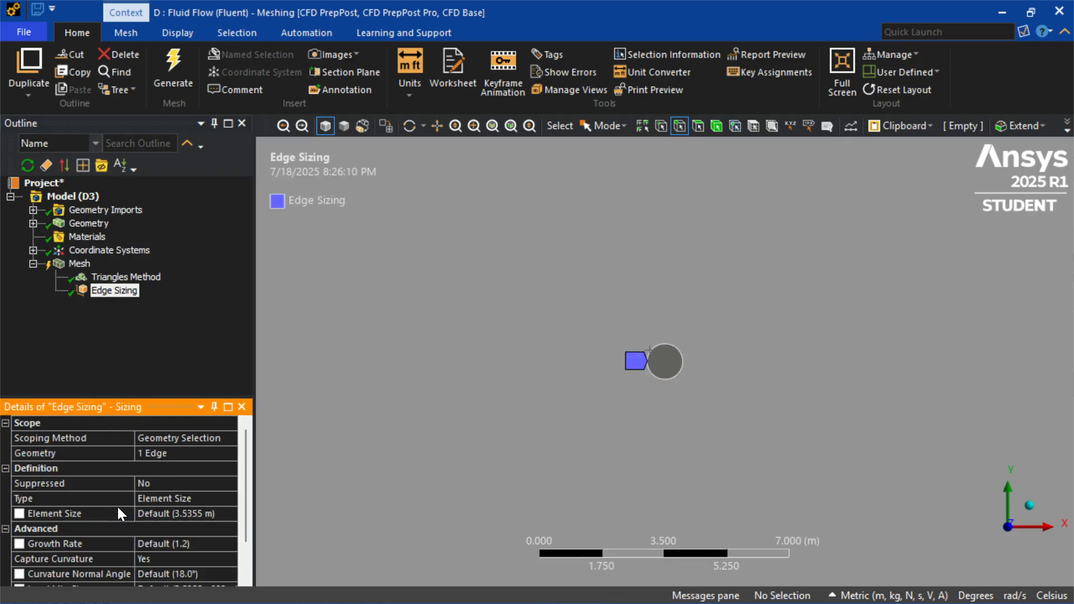
Define the circle's edge sizing by Number of Divisions and set it to 200.
left_click(168, 484)
left_click(203, 496)
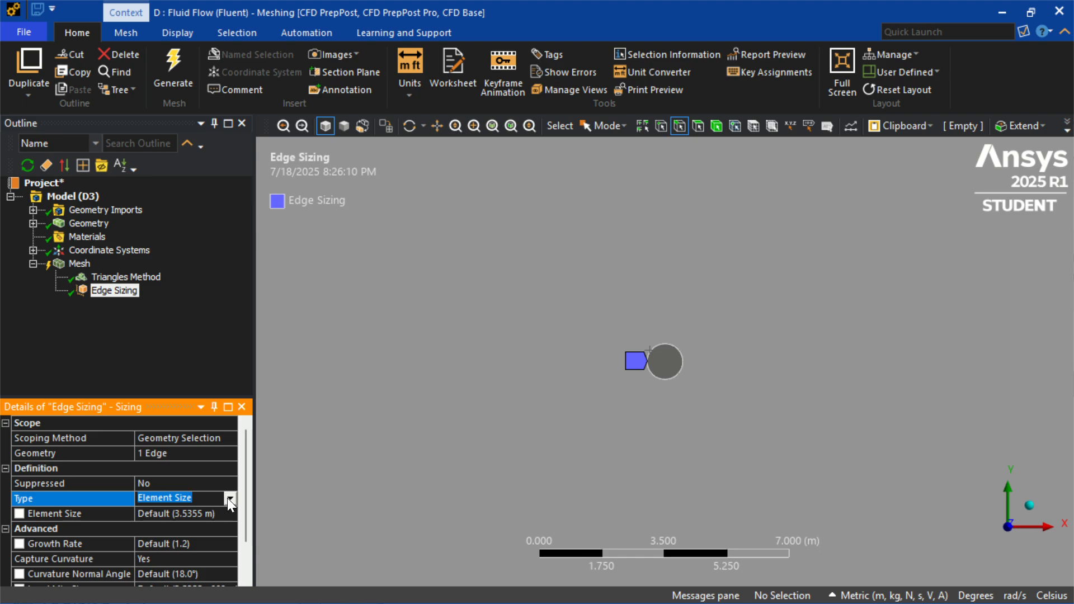
left_click(229, 499)
left_click(198, 519)
left_click(174, 514)
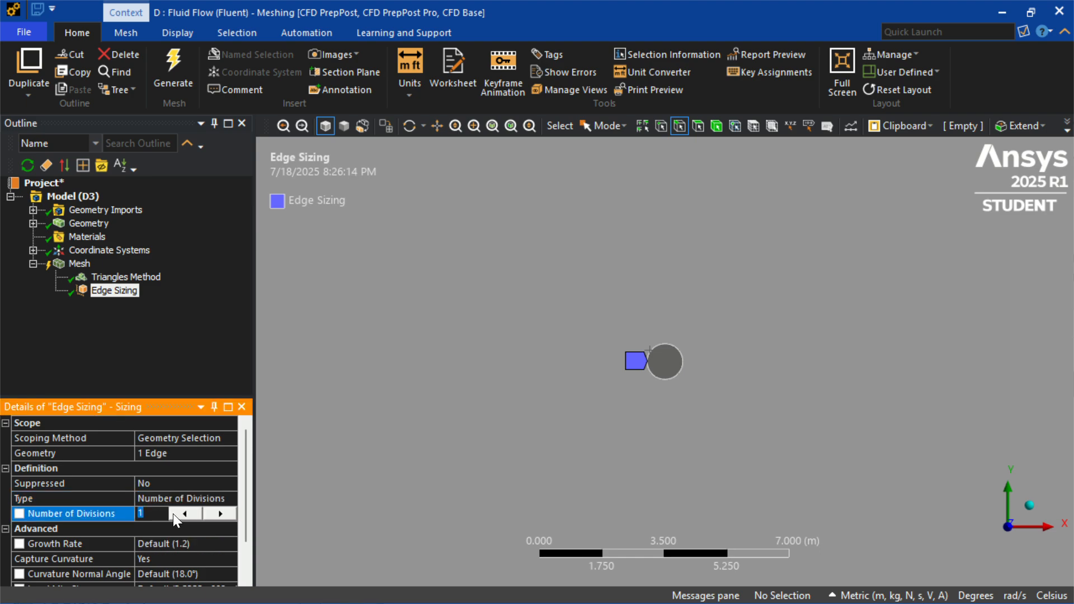
type("10")
key("BackSpace")
key("BackSpace")
type("200")
key("Return")
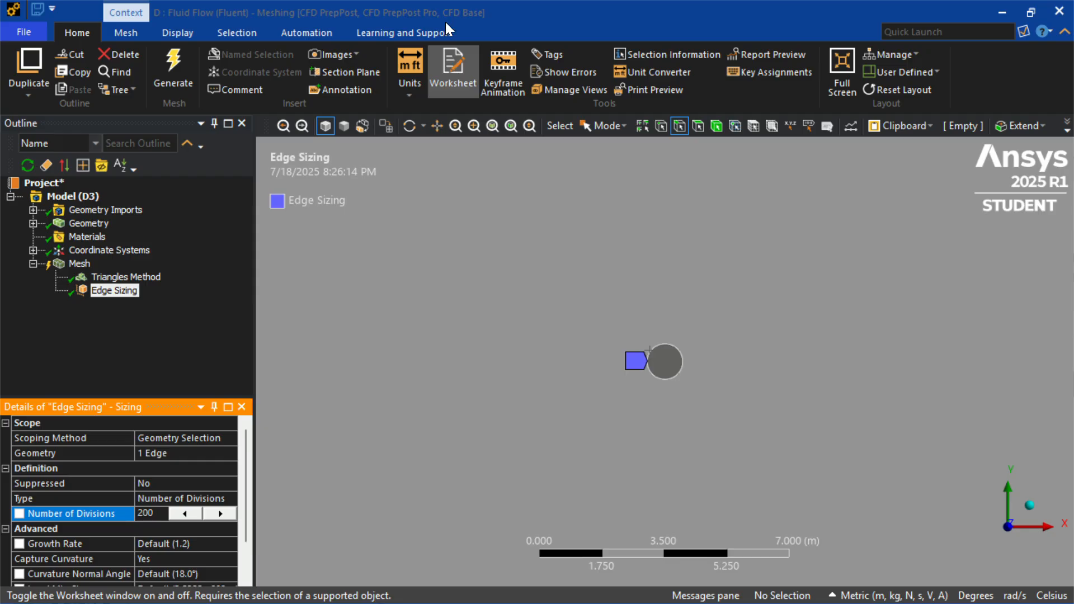
Set Capture Curvature to No for the circle's edge sizing.
left_click(157, 467)
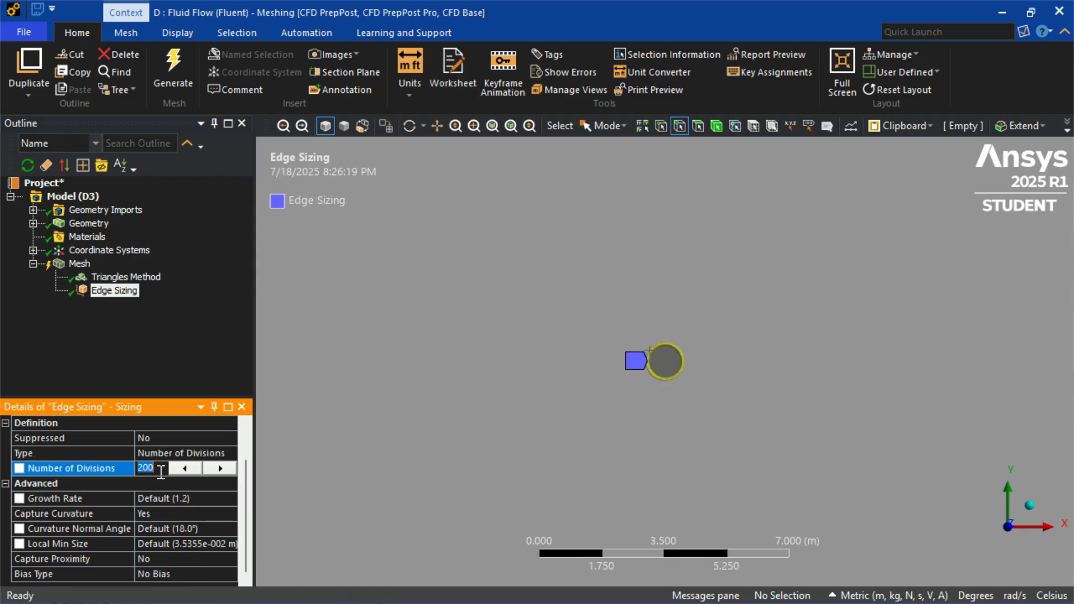
left_click(157, 502)
left_click(119, 485)
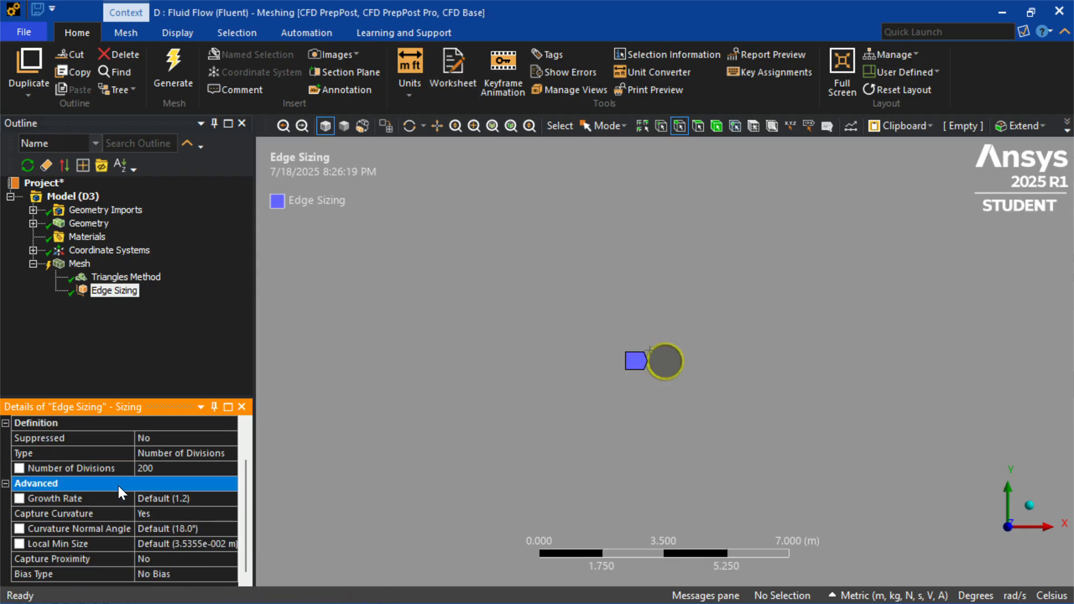
left_click(184, 517)
left_click(231, 514)
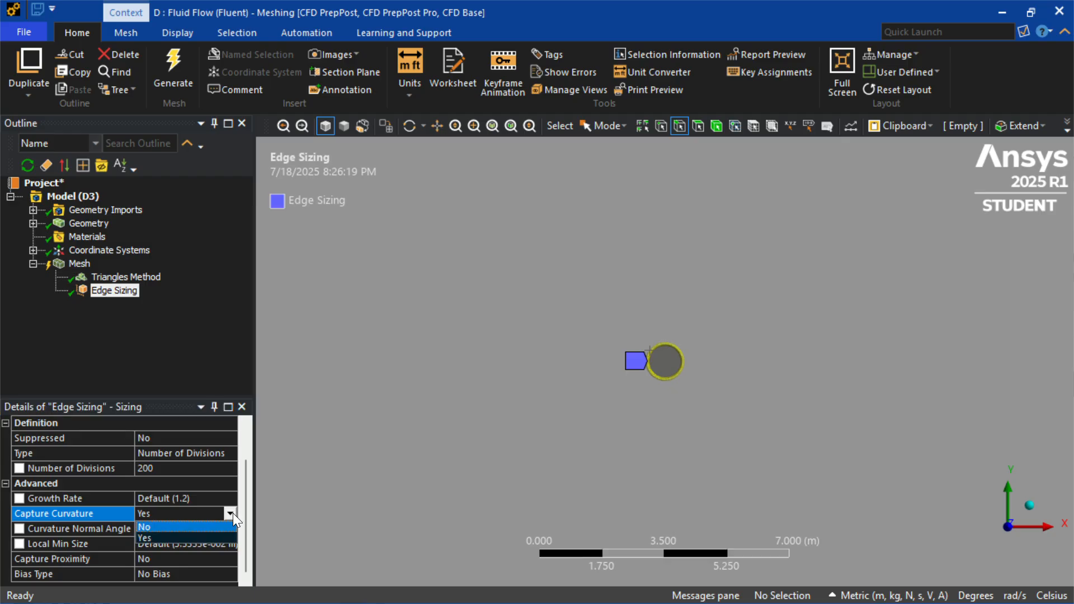
left_click(224, 527)
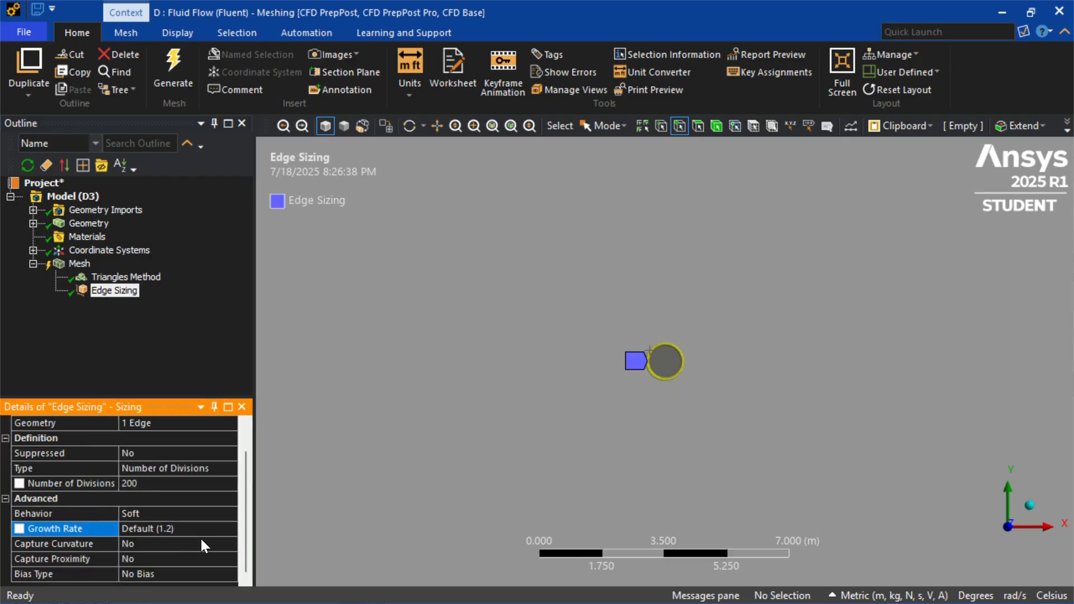
Set the behavior of the circle's edge sizing to Hard.
left_click(214, 498)
left_click(222, 513)
left_click(229, 514)
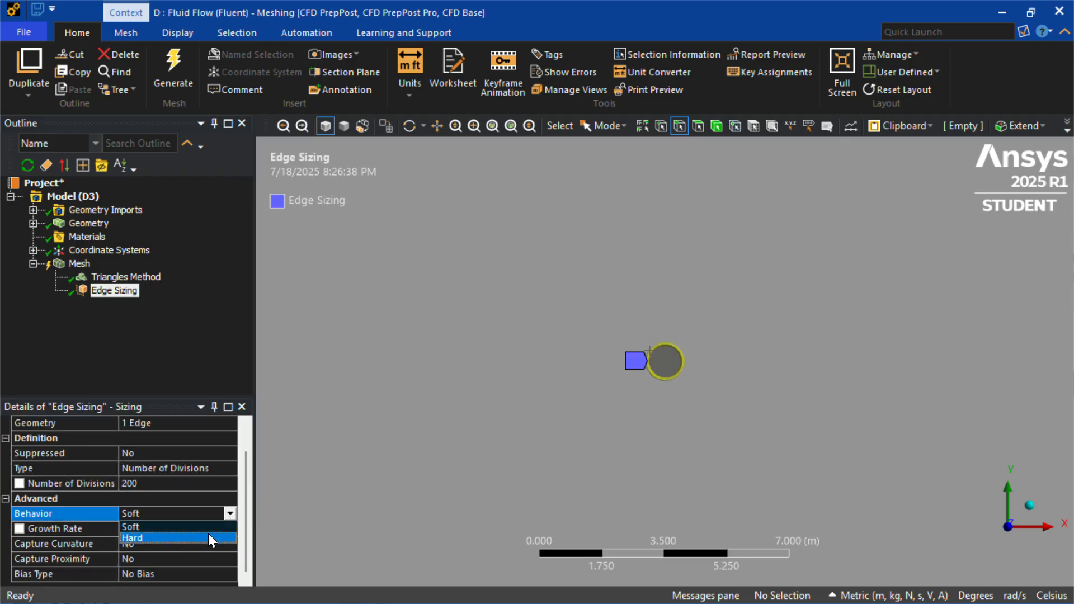
left_click(206, 527)
left_click(230, 513)
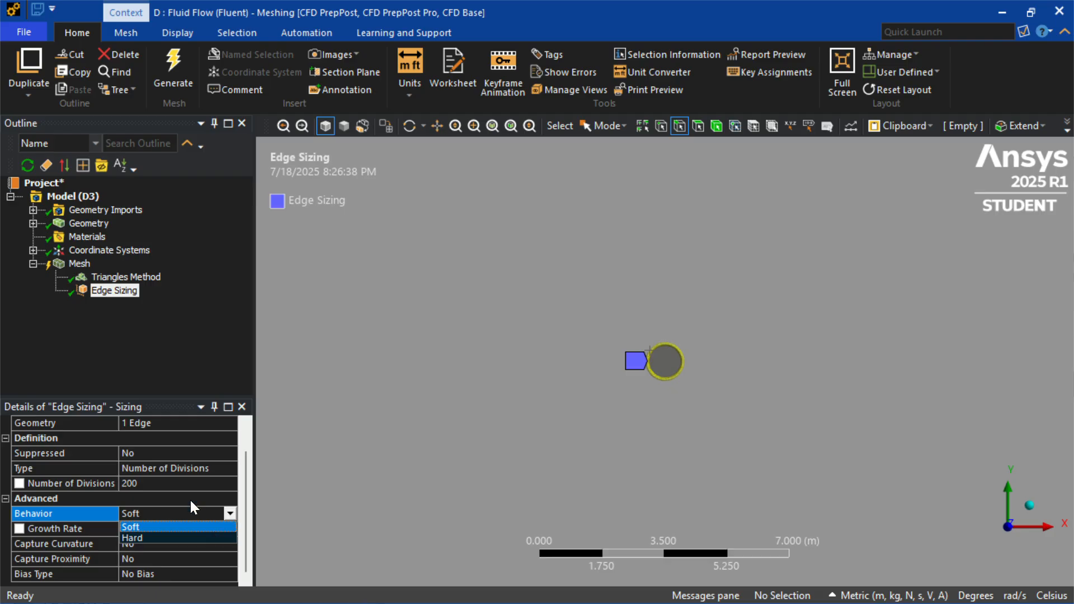
left_click(170, 537)
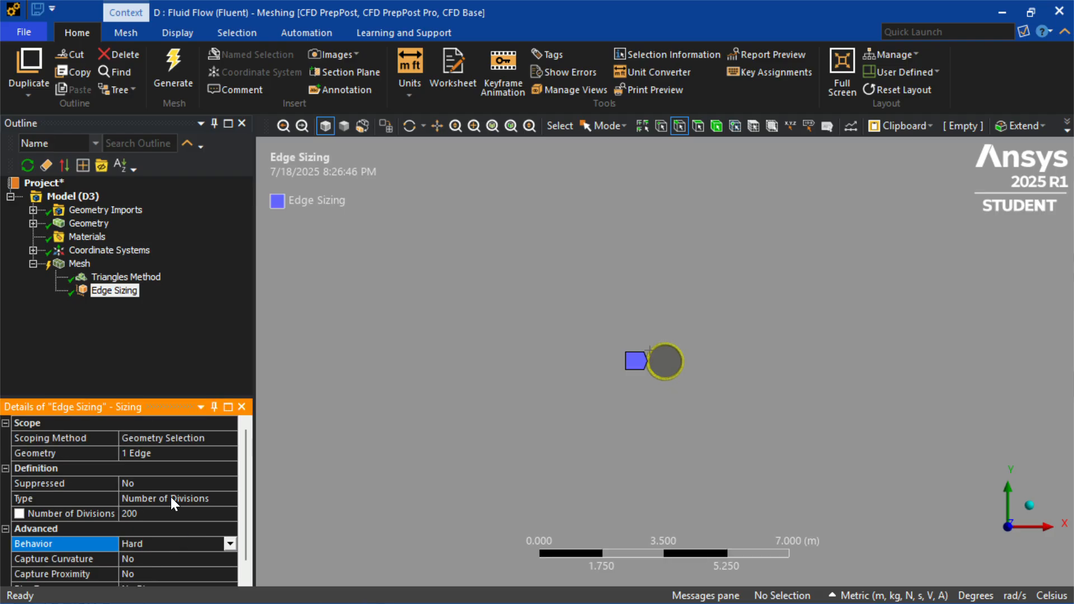
Generate the mesh with the hard edge sizing and display it around the circle.
right_click(171, 72)
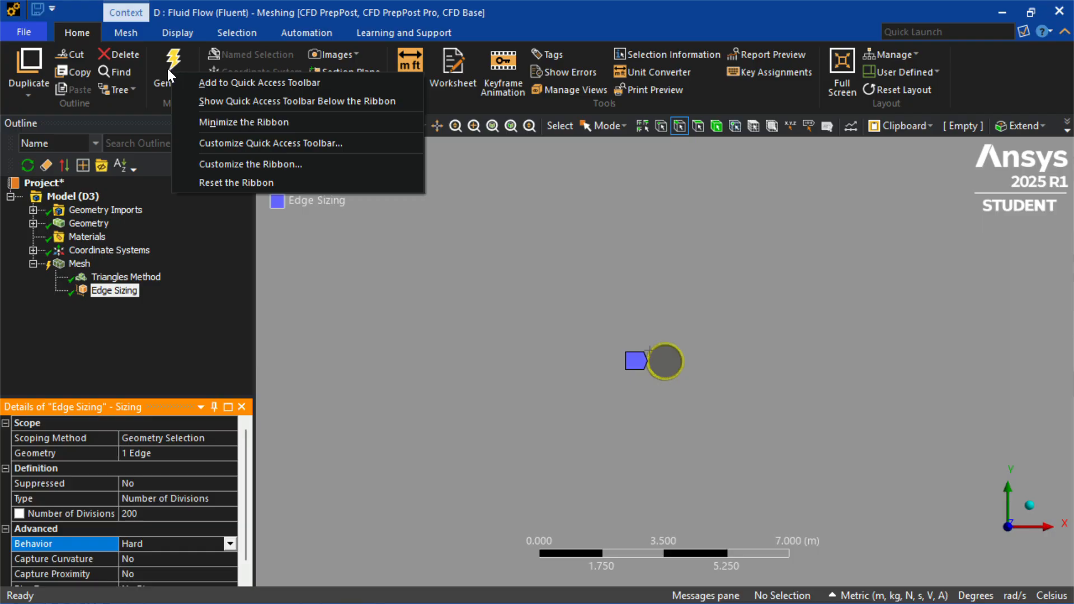
left_click(167, 68)
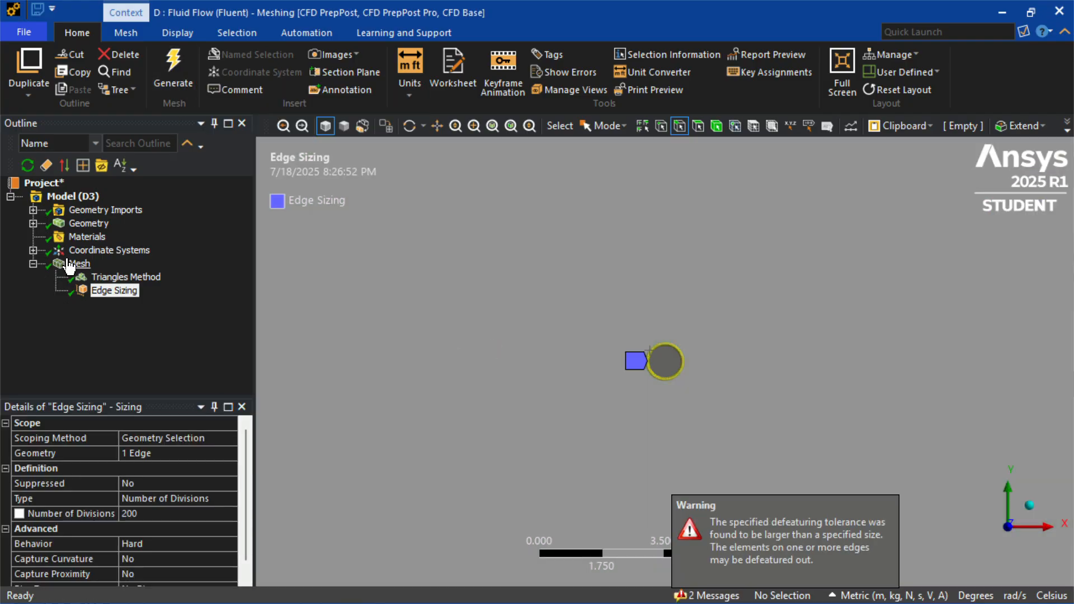
left_click(80, 264)
scroll(651, 372, "up", 4)
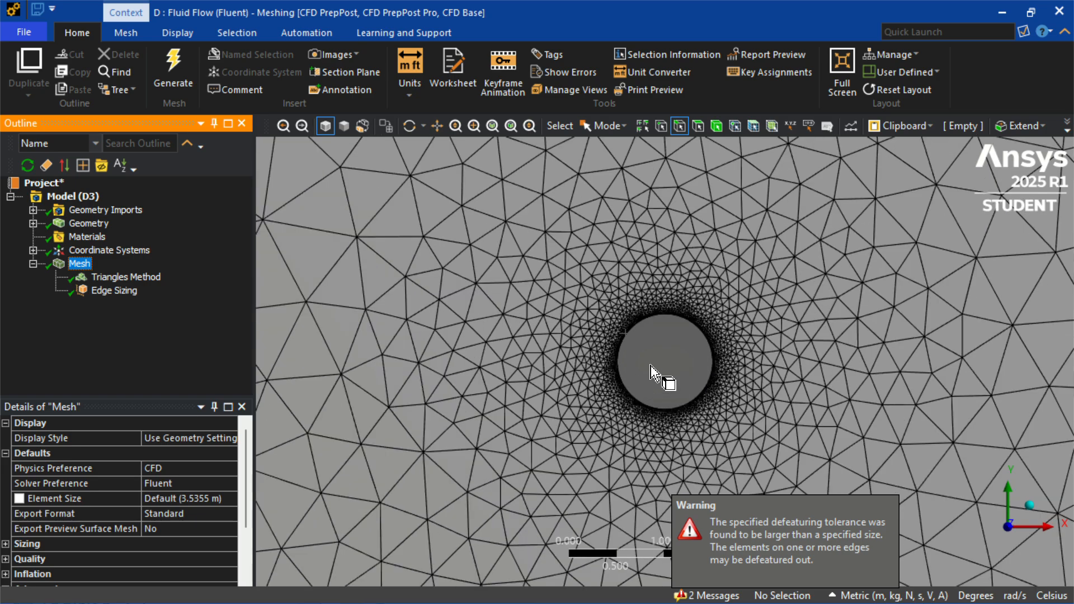
scroll(551, 365, "down", 8)
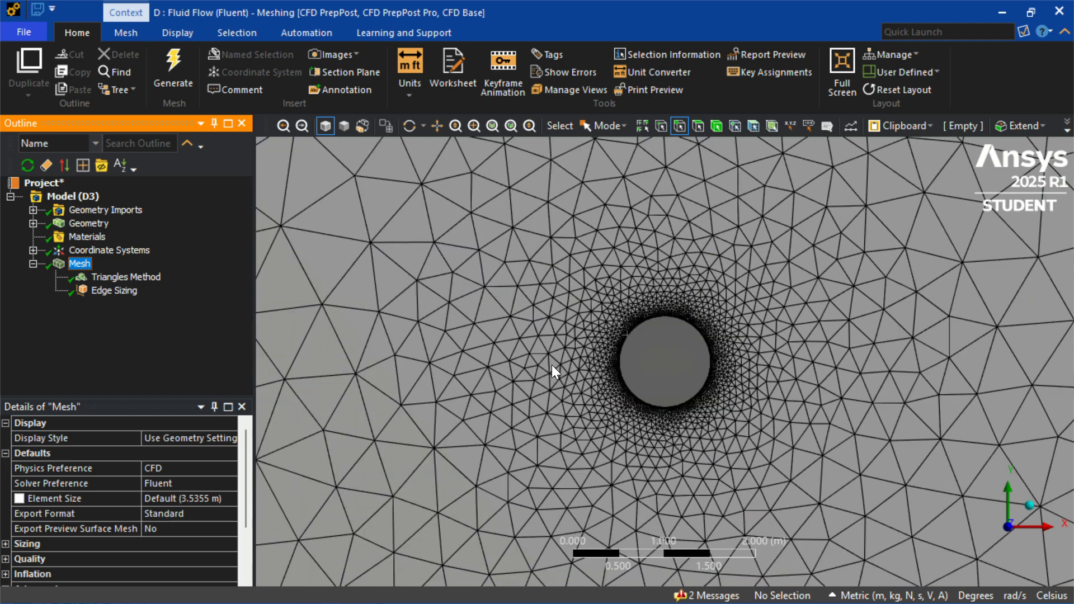
scroll(551, 365, "down", 2)
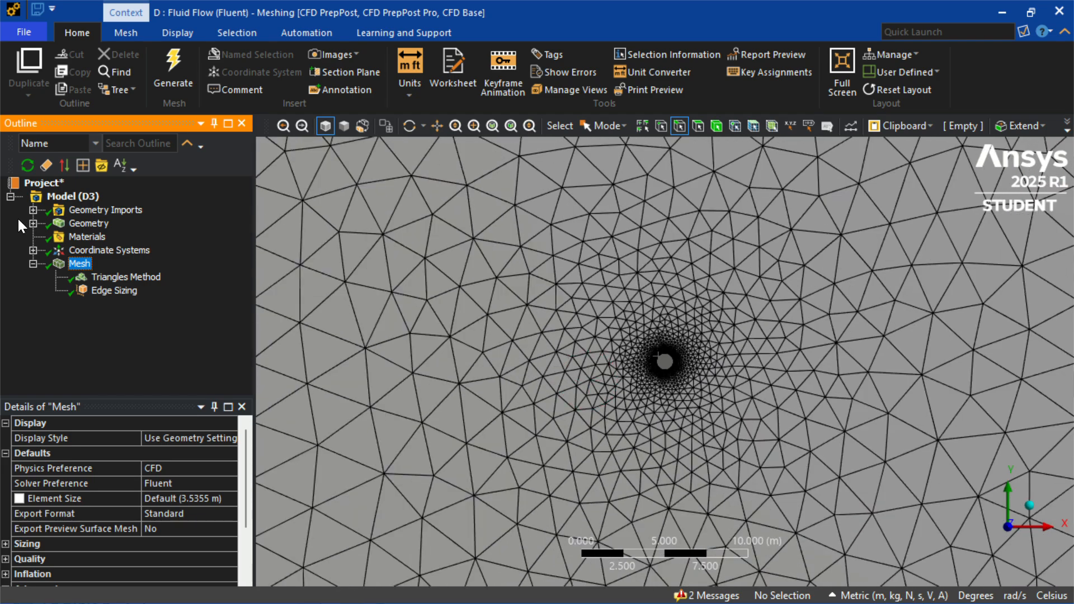
Insert an inflation control into the mesh and scope its geometry to the square domain face.
right_click(83, 264)
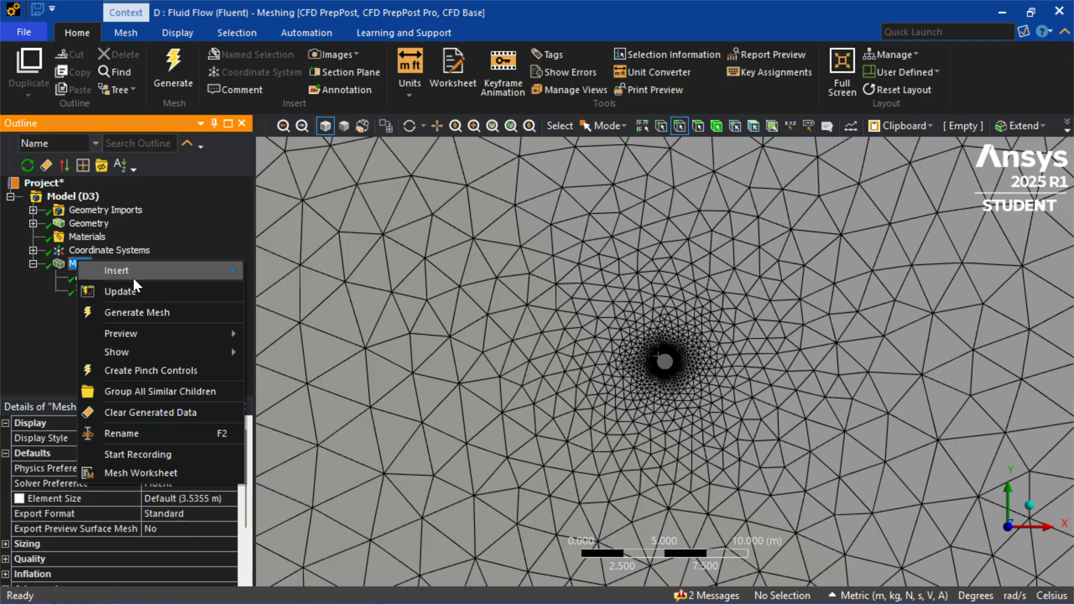
mouse_move(133, 274)
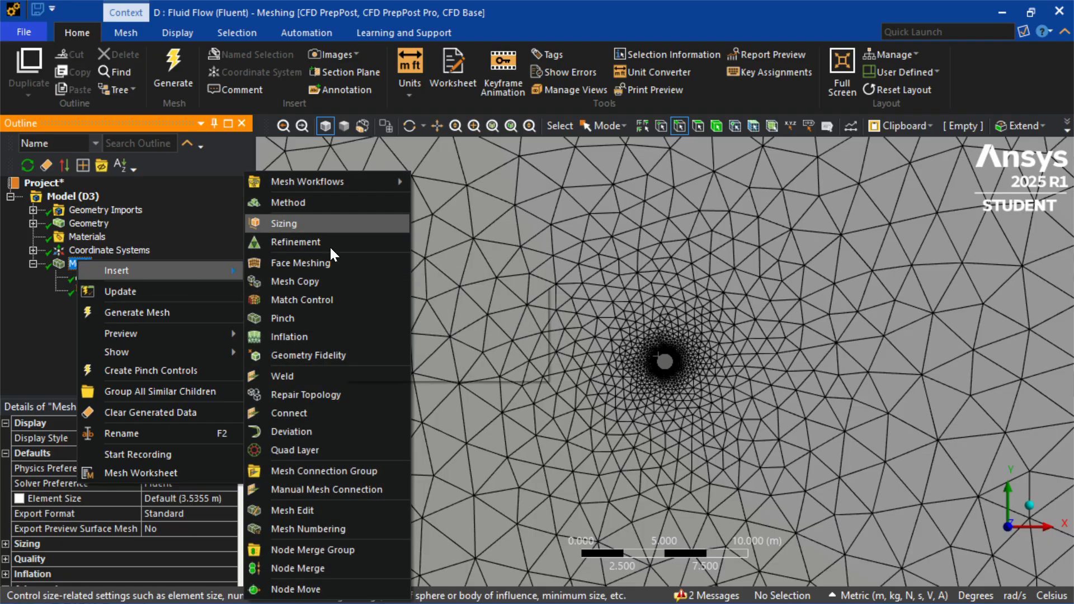
left_click(319, 337)
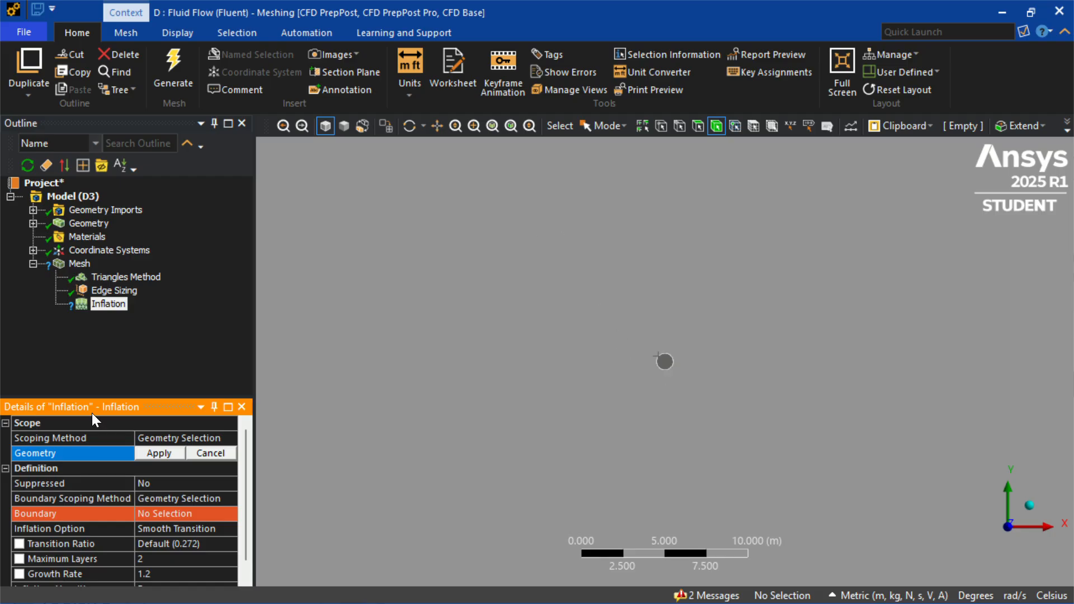
scroll(468, 233, "down", 4)
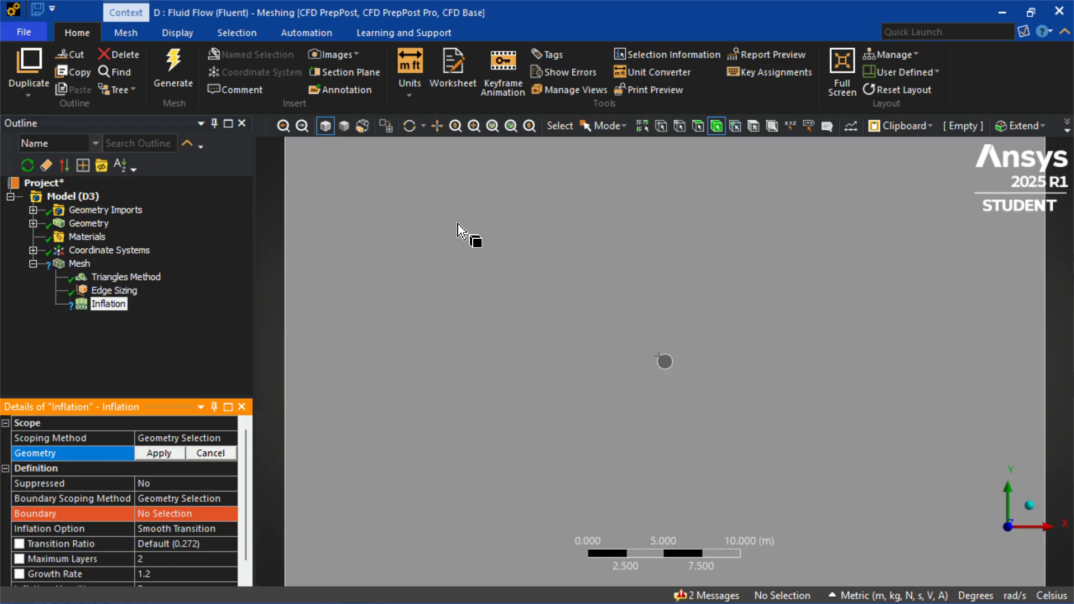
scroll(457, 231, "down", 1)
left_click(573, 311)
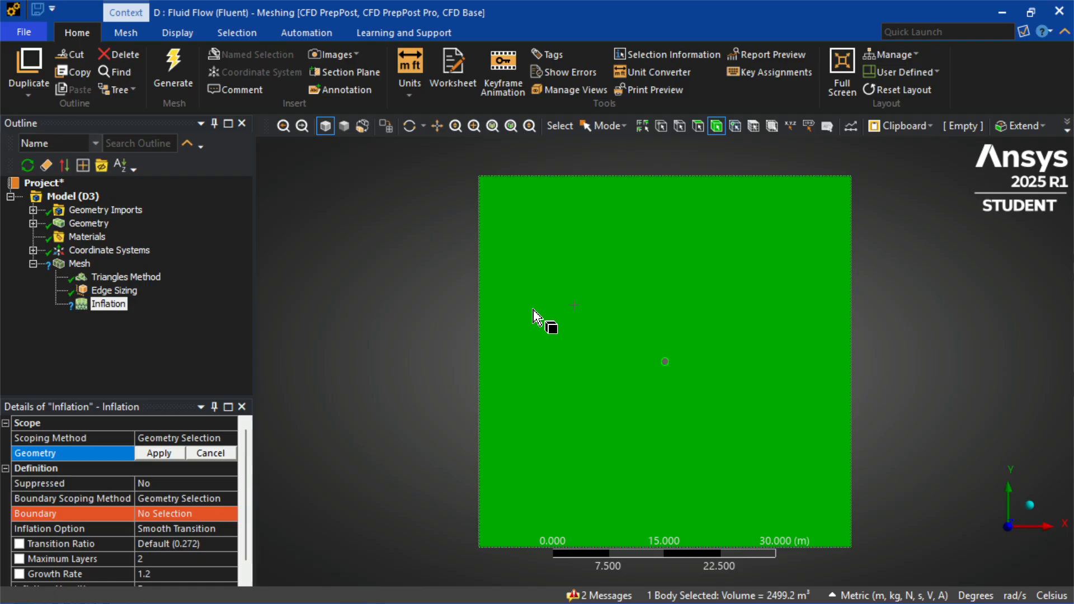
left_click(162, 452)
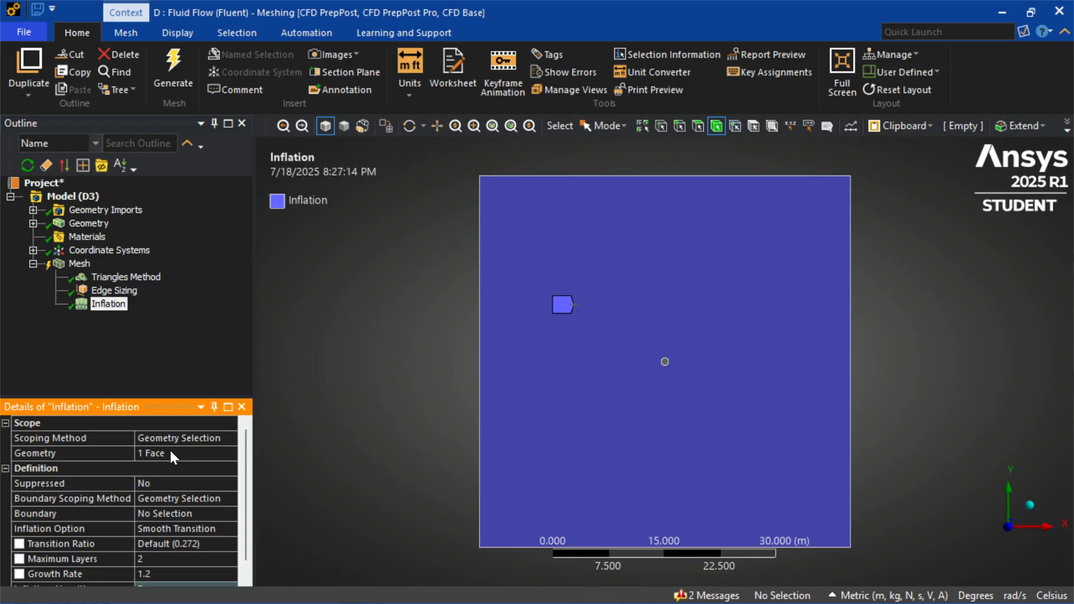
Assign the circle's edge as the boundary of the inflation.
left_click(172, 512)
left_click(182, 485)
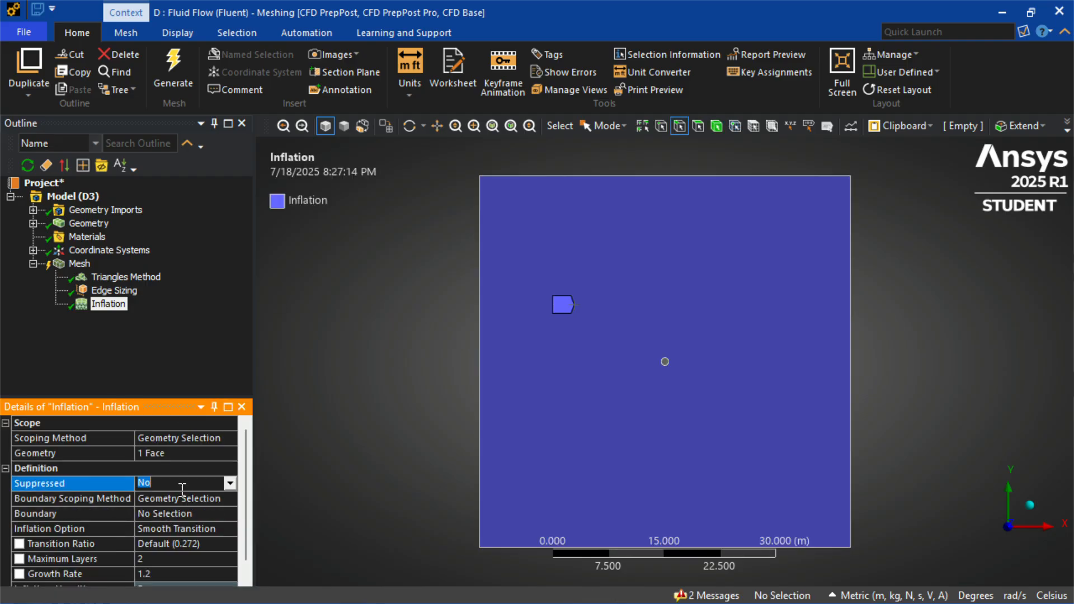
left_click(209, 512)
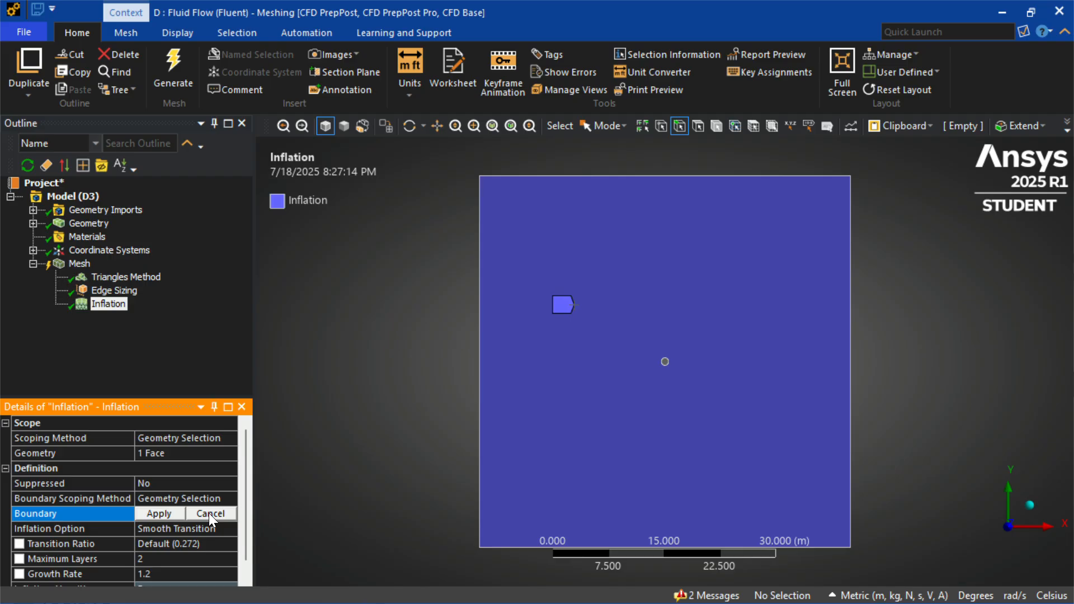
scroll(664, 362, "up", 3)
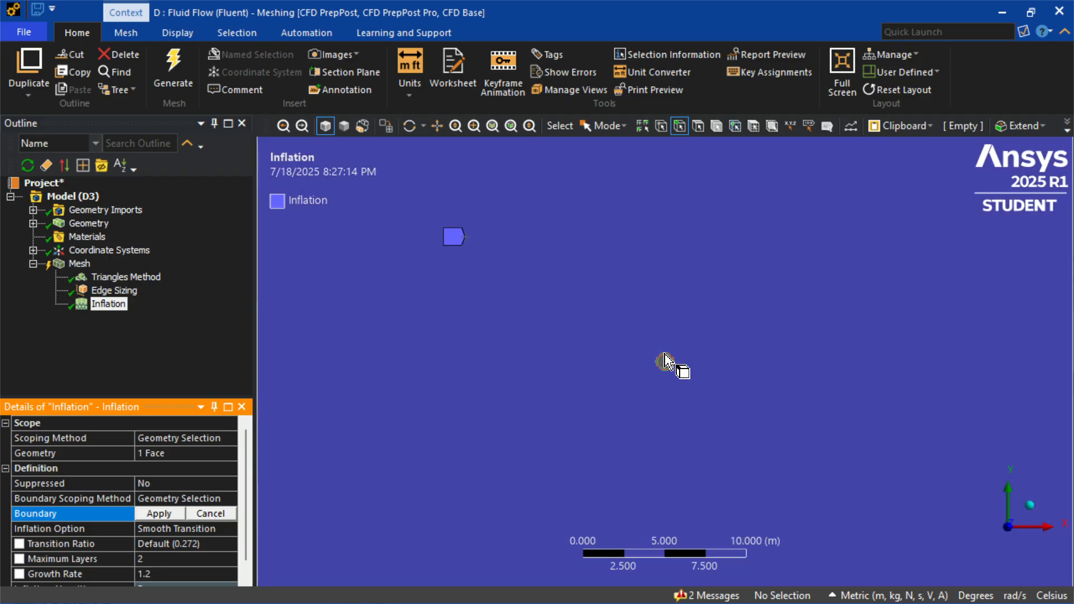
left_click(665, 362)
left_click(162, 513)
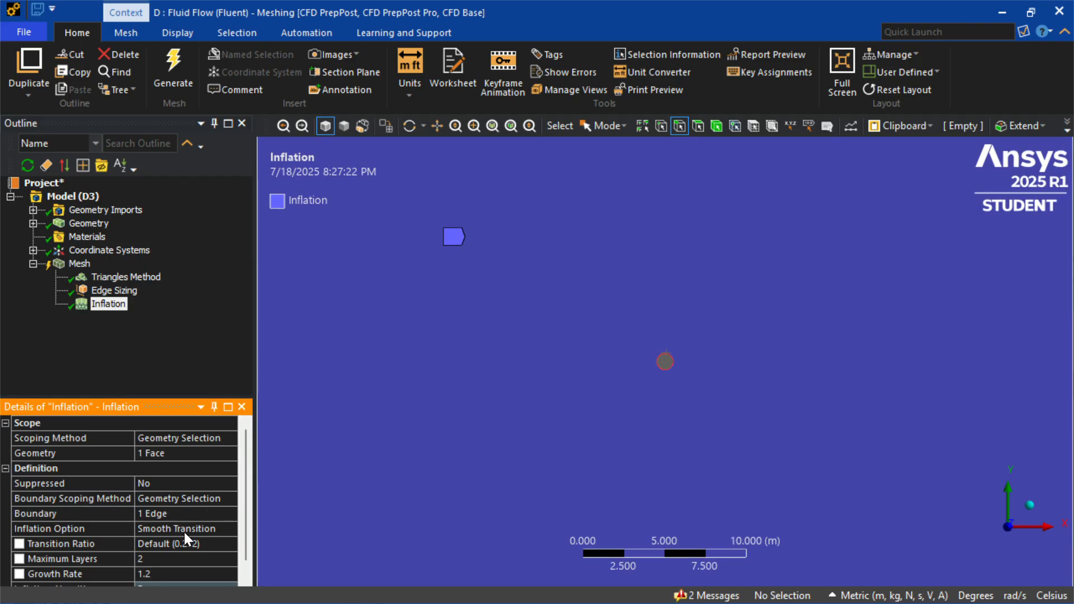
Define the inflation by First Layer Thickness with a first layer height of 0.003 m.
left_click(187, 530)
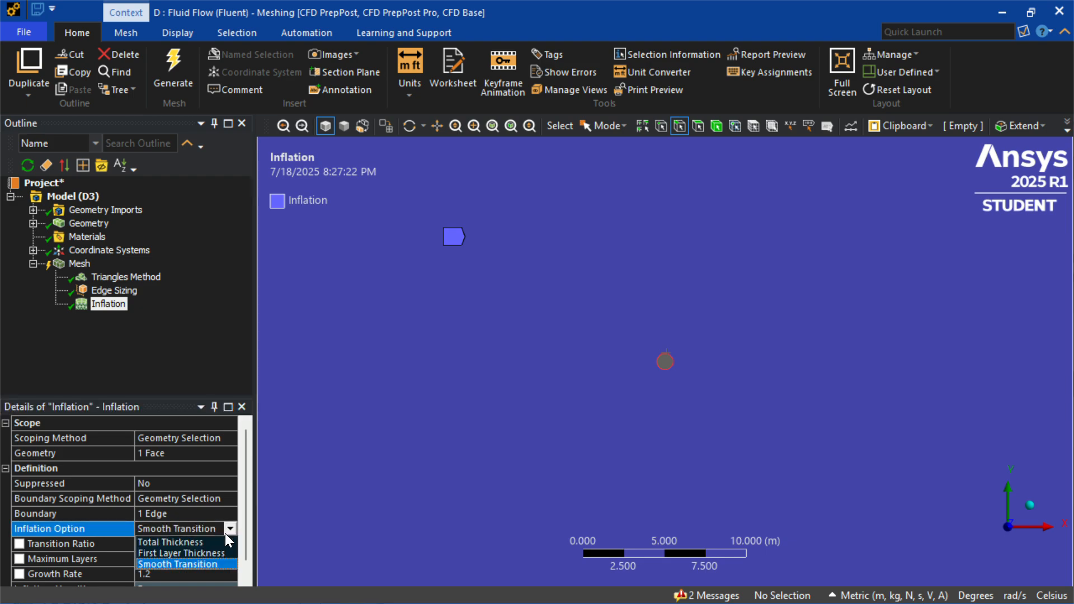
left_click(202, 552)
left_click(192, 543)
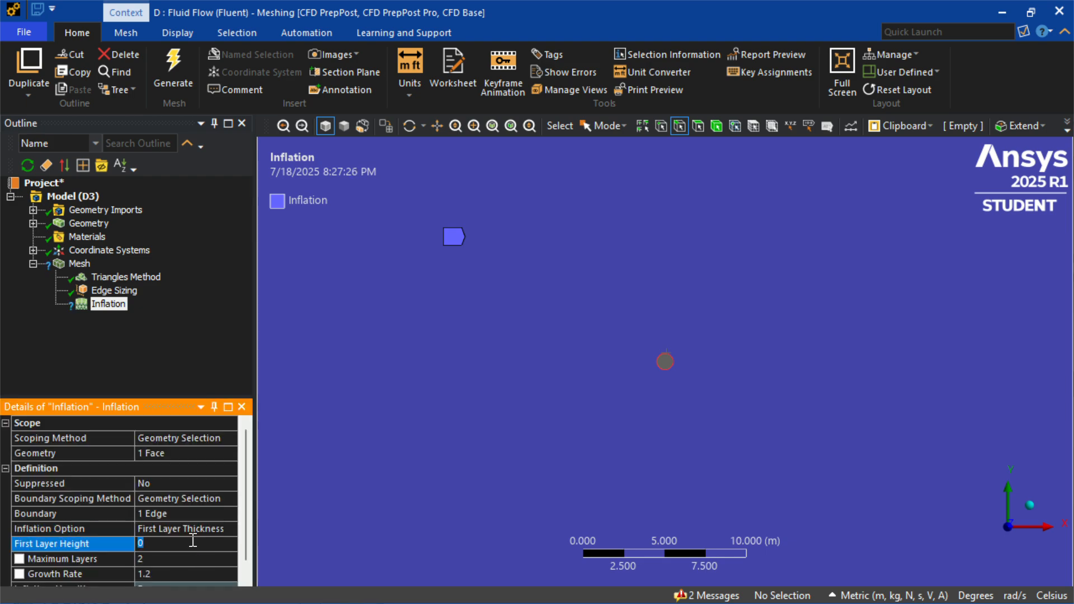
type("0.003")
key("Return")
key("Return")
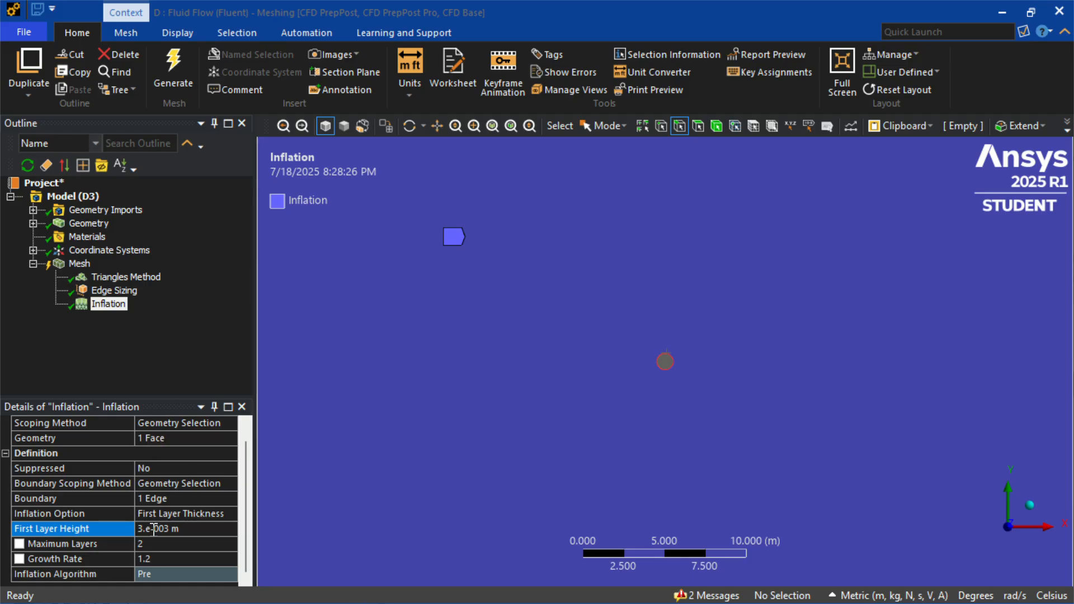
Set the inflation to a maximum of 100 layers with a growth rate of 1.05.
left_click(180, 557)
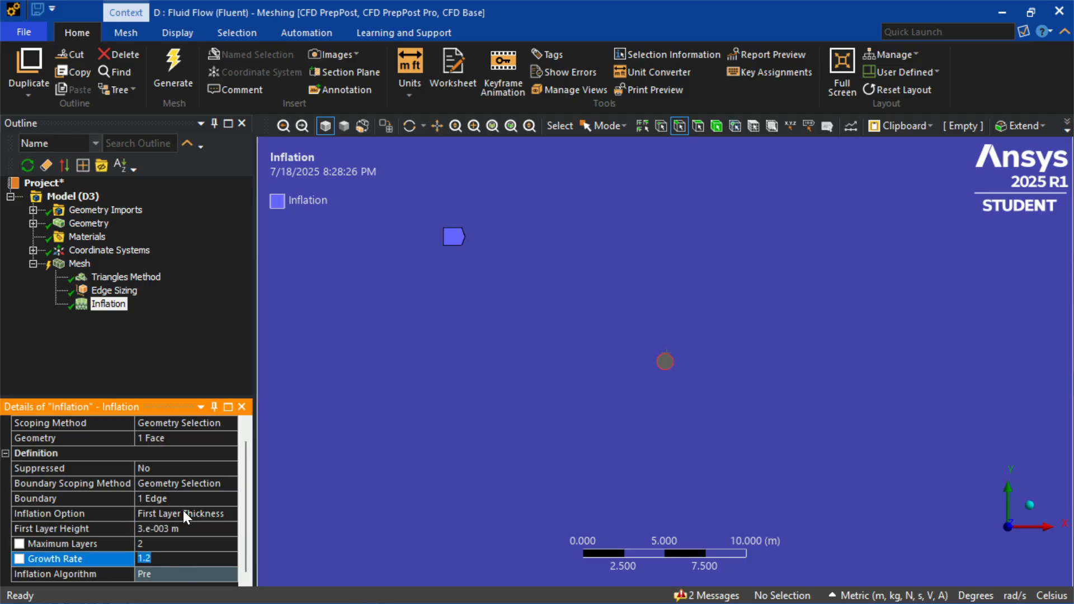
left_click(160, 542)
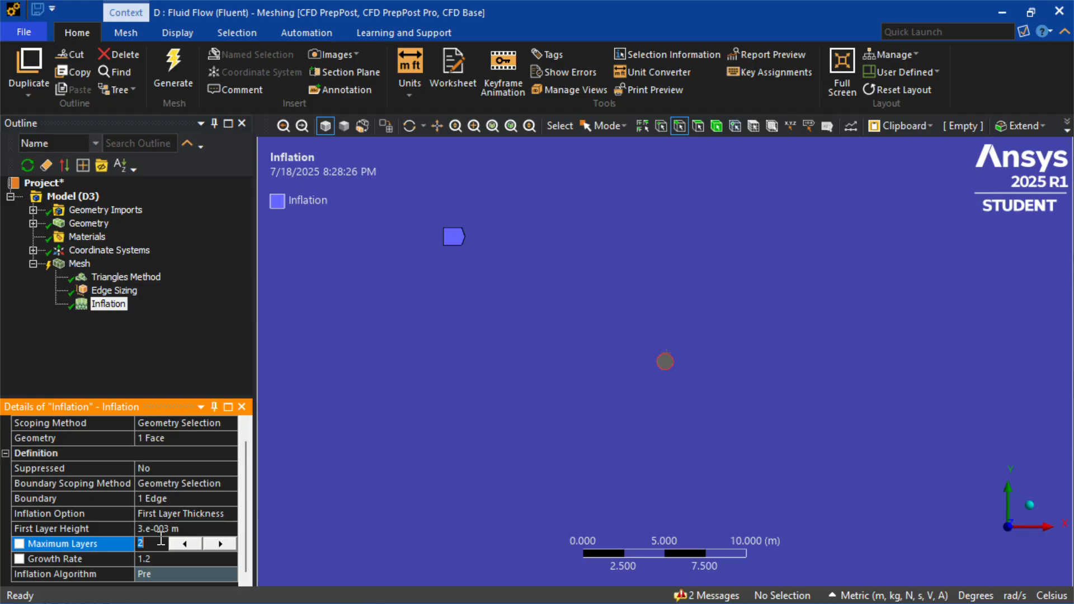
type("100")
key("Return")
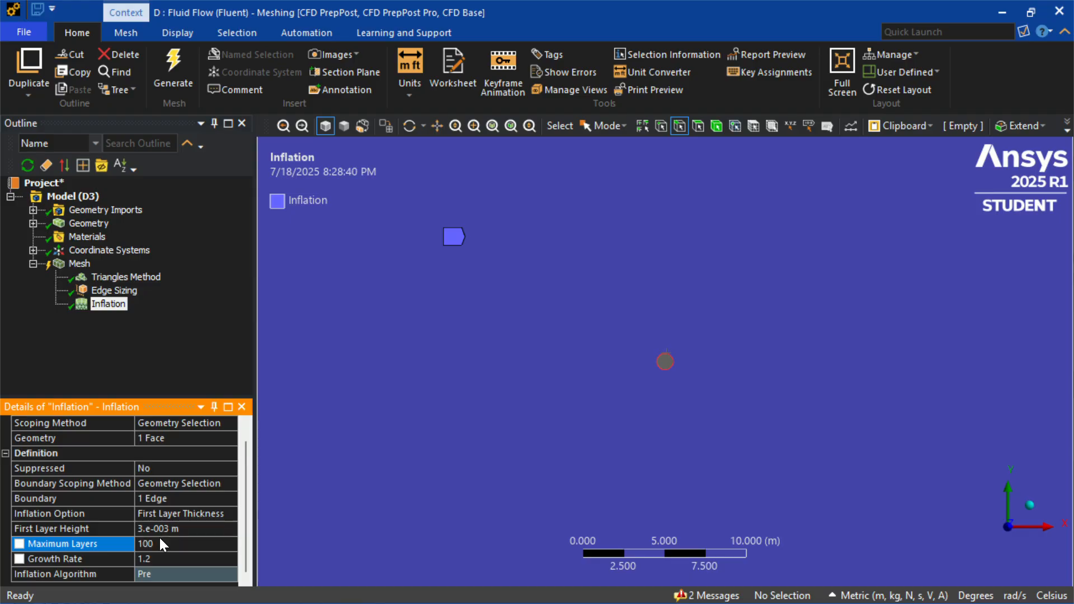
left_click(160, 553)
type("1.05")
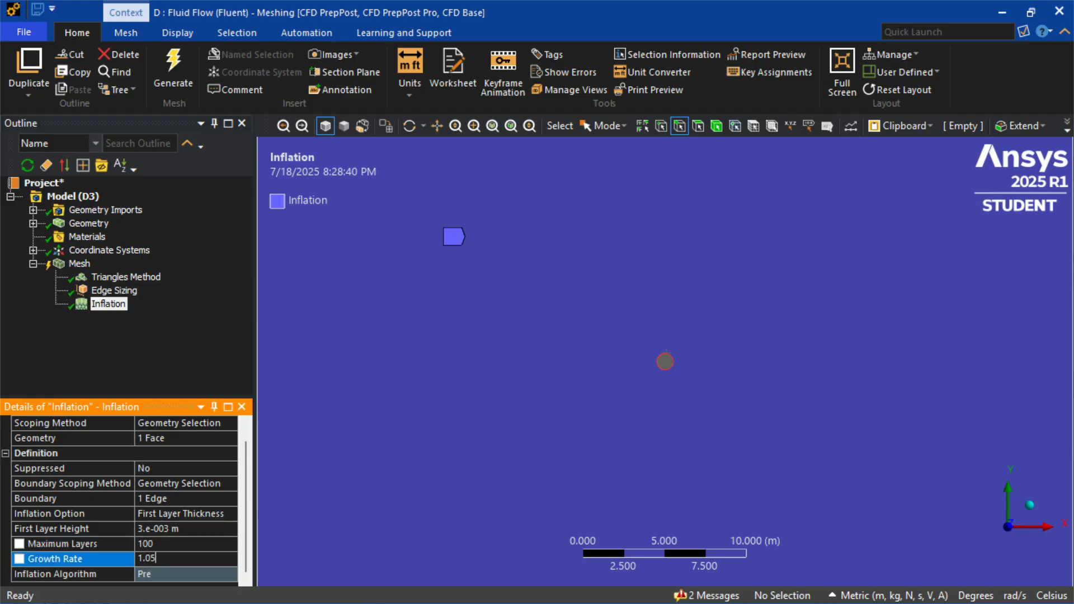
key("Return")
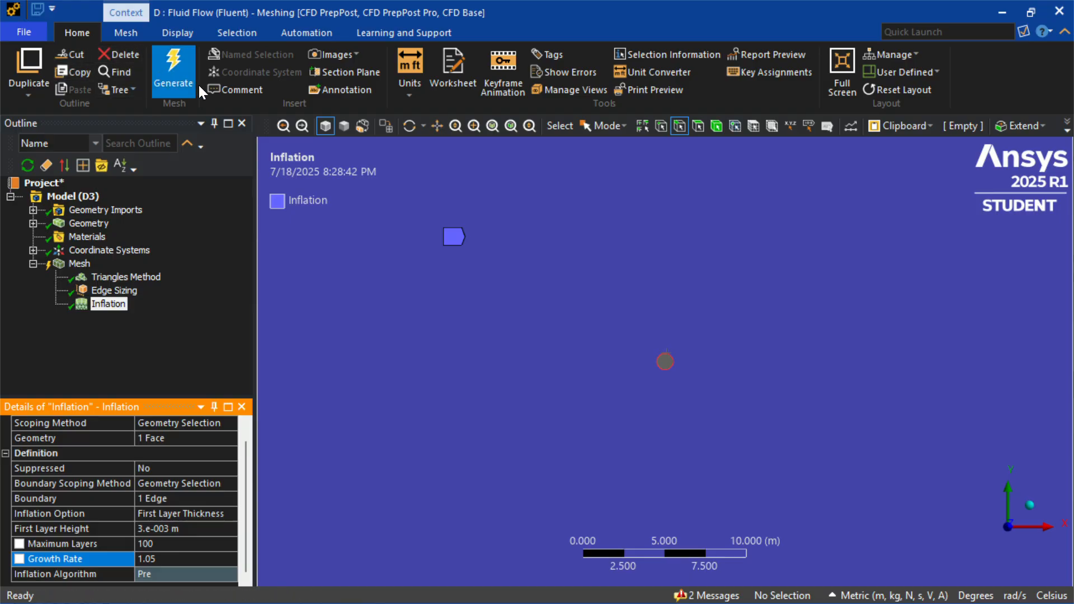
Generate the mesh with the inflation and inspect the layers around the circle and the whole domain.
left_click(172, 76)
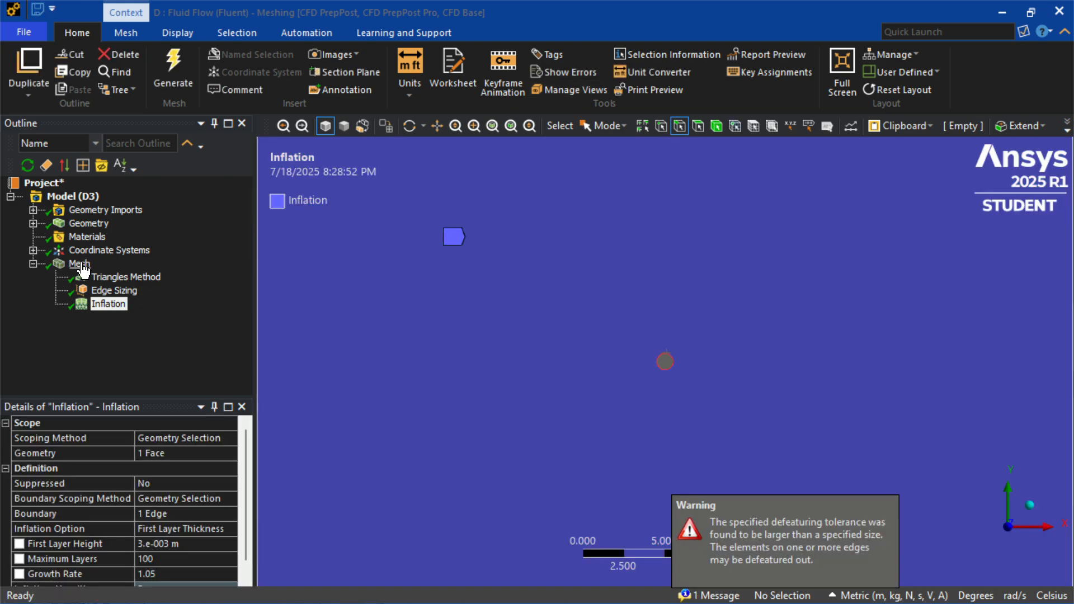
right_click(82, 262)
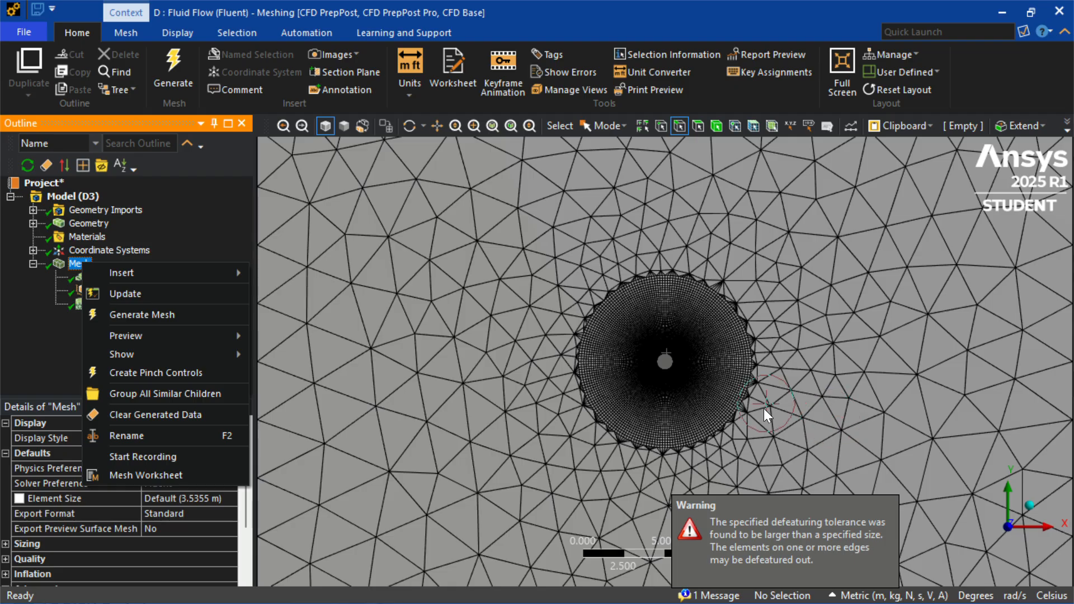
left_click(605, 354)
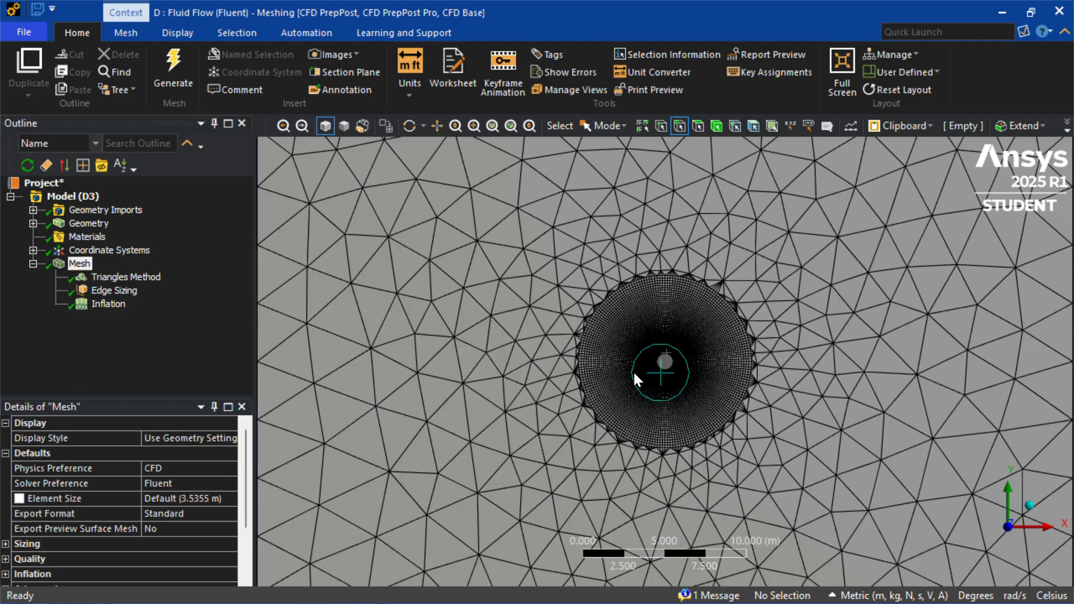
scroll(633, 370, "up", 5)
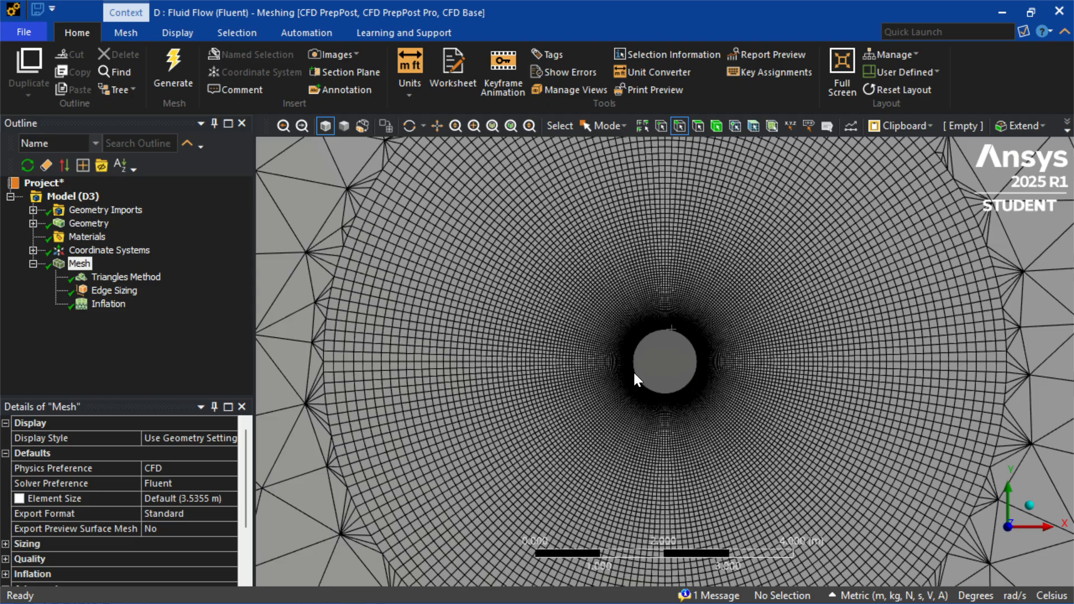
scroll(590, 314, "down", 5)
scroll(590, 314, "down", 6)
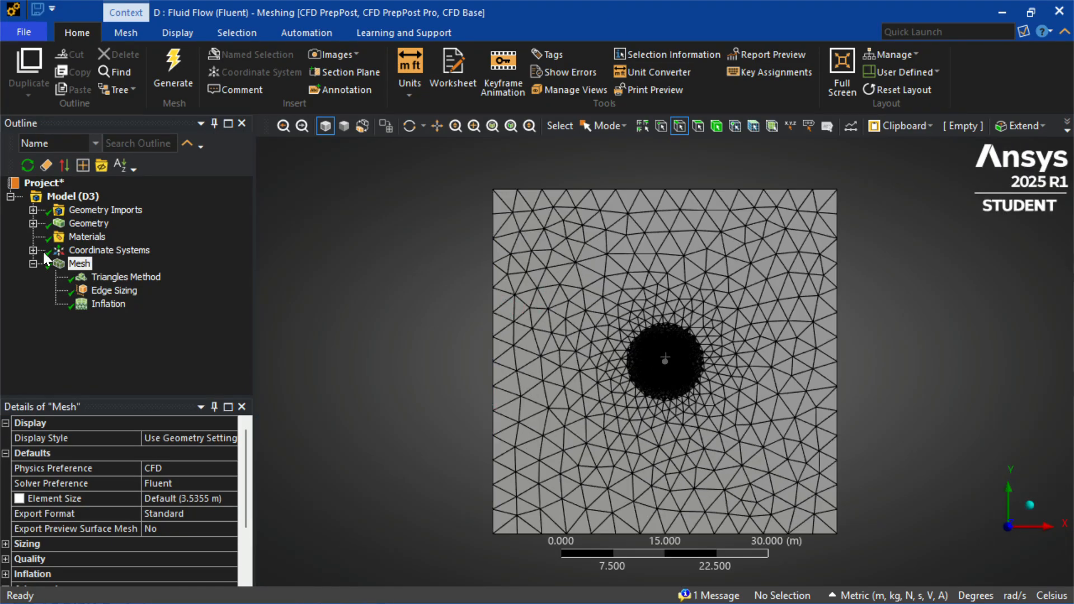
Set the global mesh element size to 0.12 m.
right_click(76, 264)
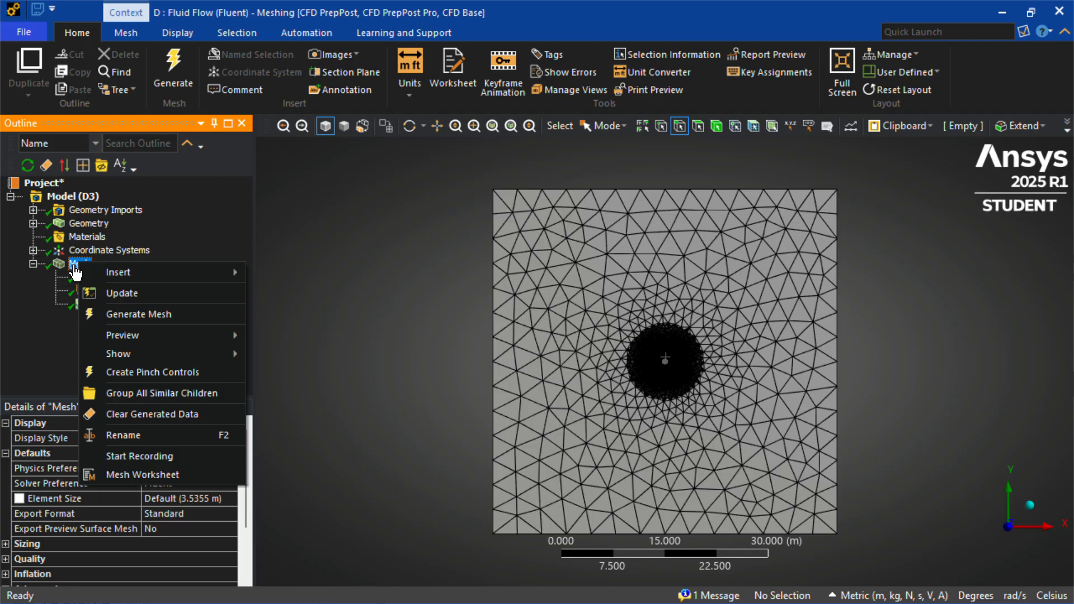
left_click(90, 385)
left_click(179, 495)
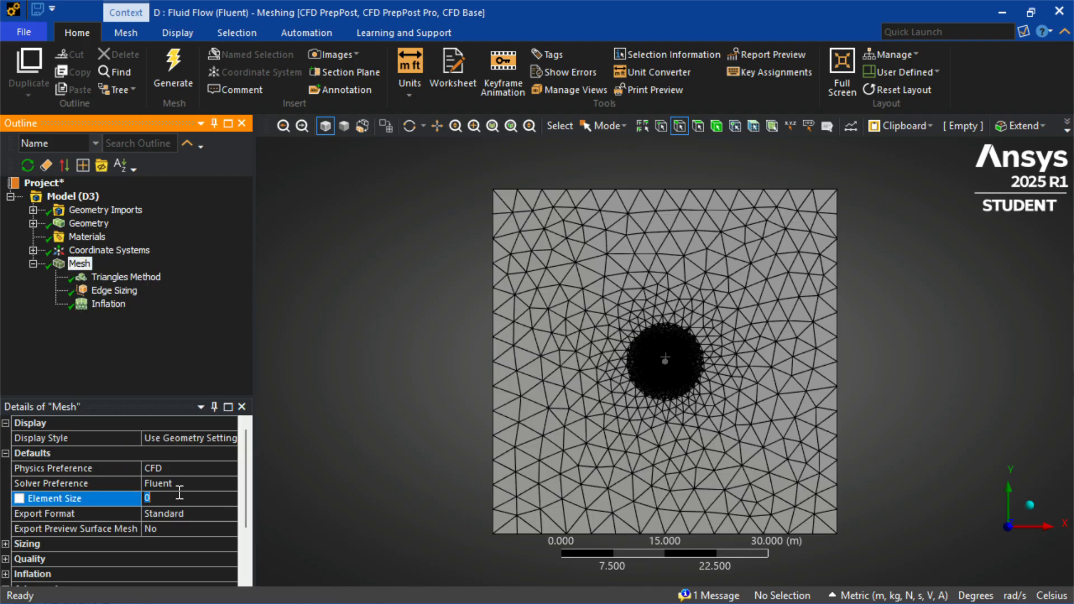
type("0.12")
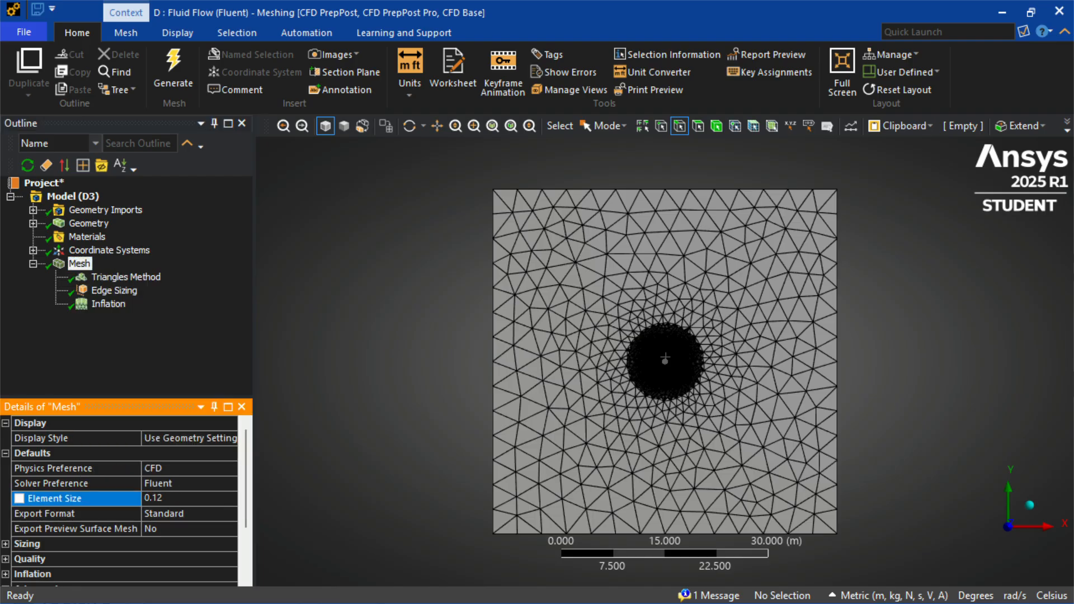
key("Return")
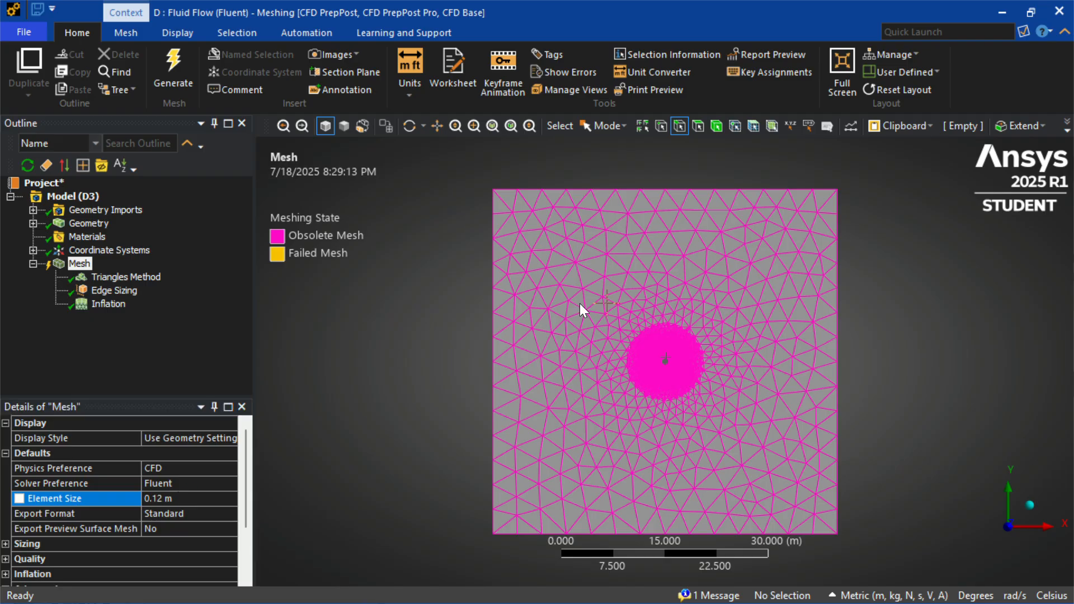
Regenerate the mesh of the flow domain using the updated global element size.
scroll(179, 503, "down", 1)
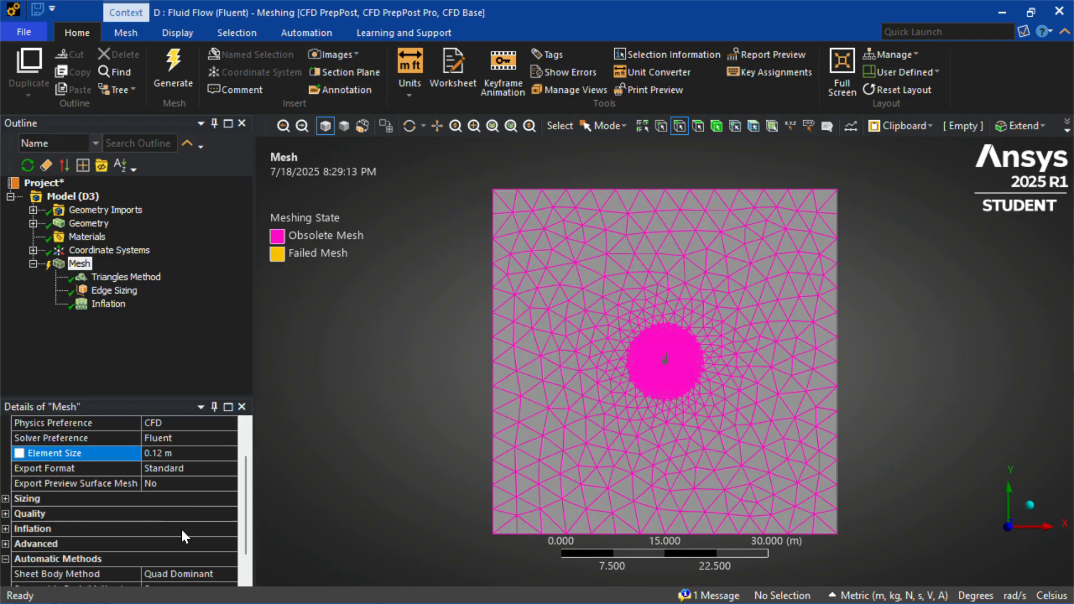
scroll(185, 512, "up", 1)
left_click(175, 71)
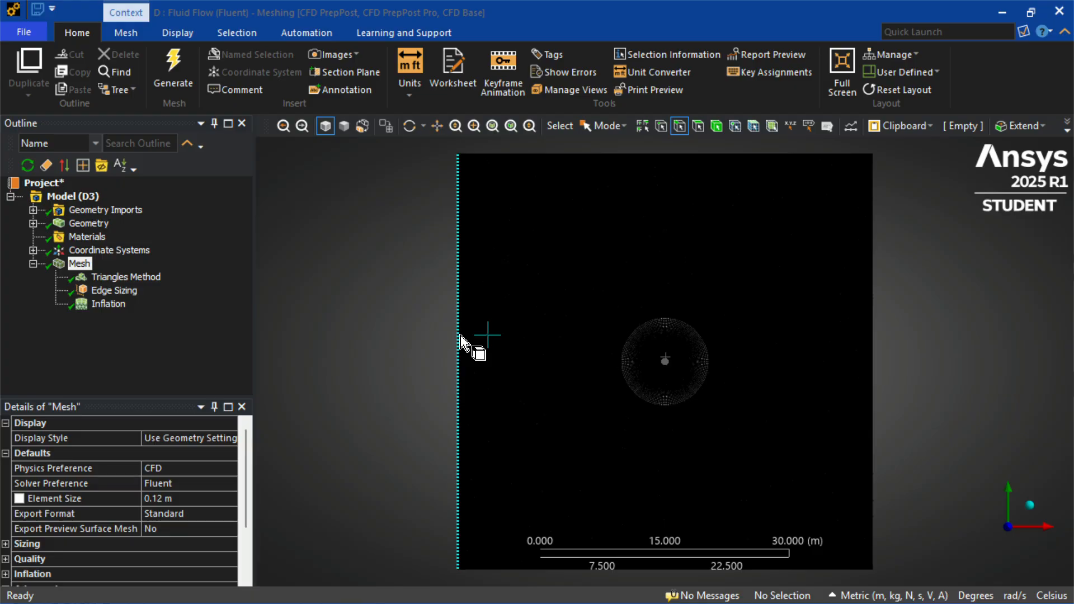
Create a named selection called inlet from the left vertical edge of the square domain.
left_click(460, 336)
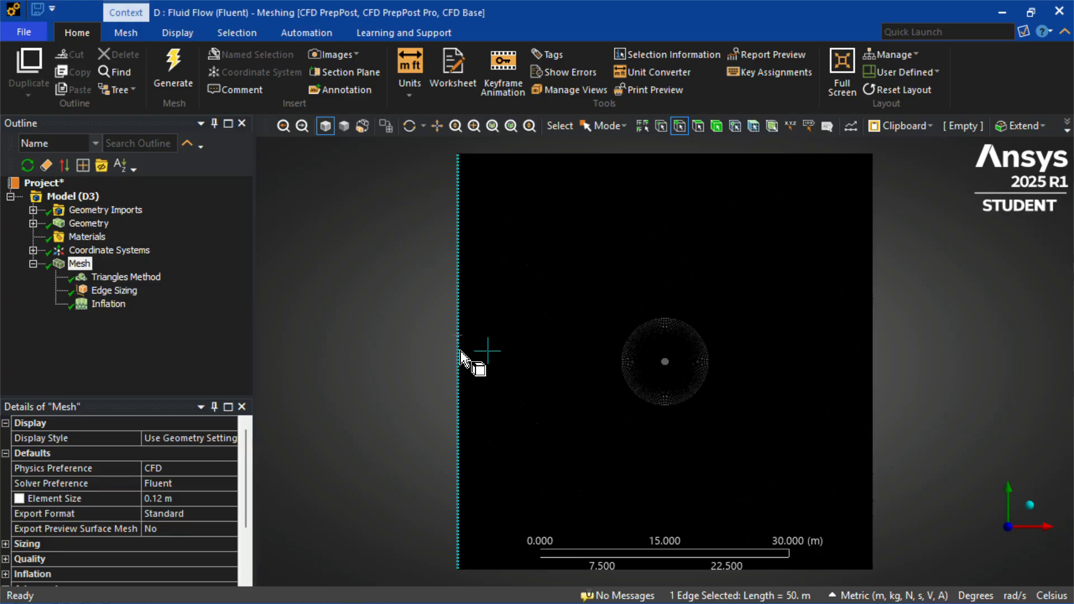
left_click(460, 351)
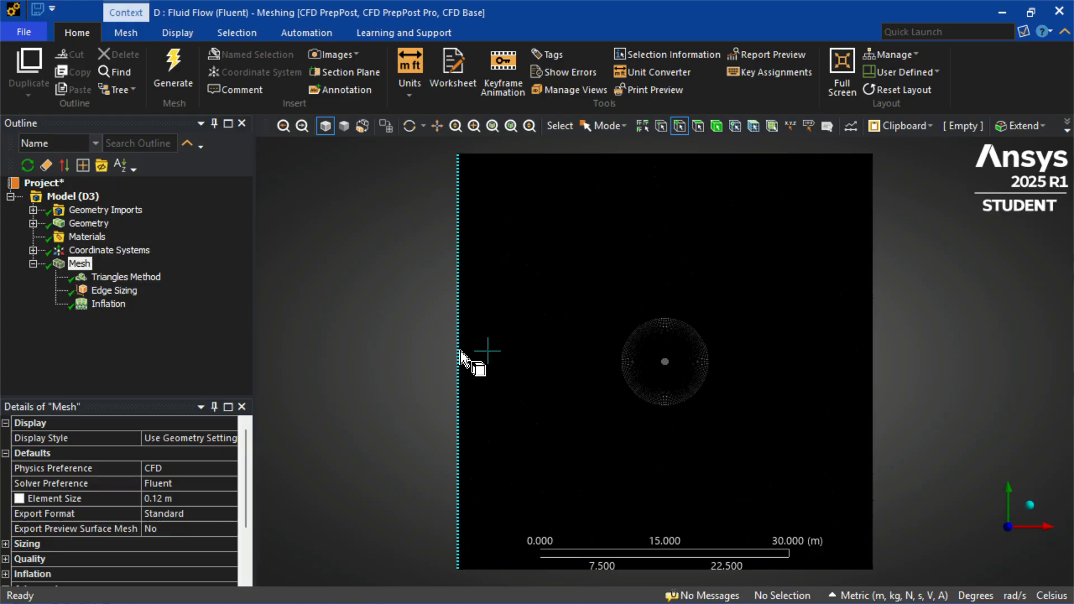
left_click(89, 223)
left_click(453, 322)
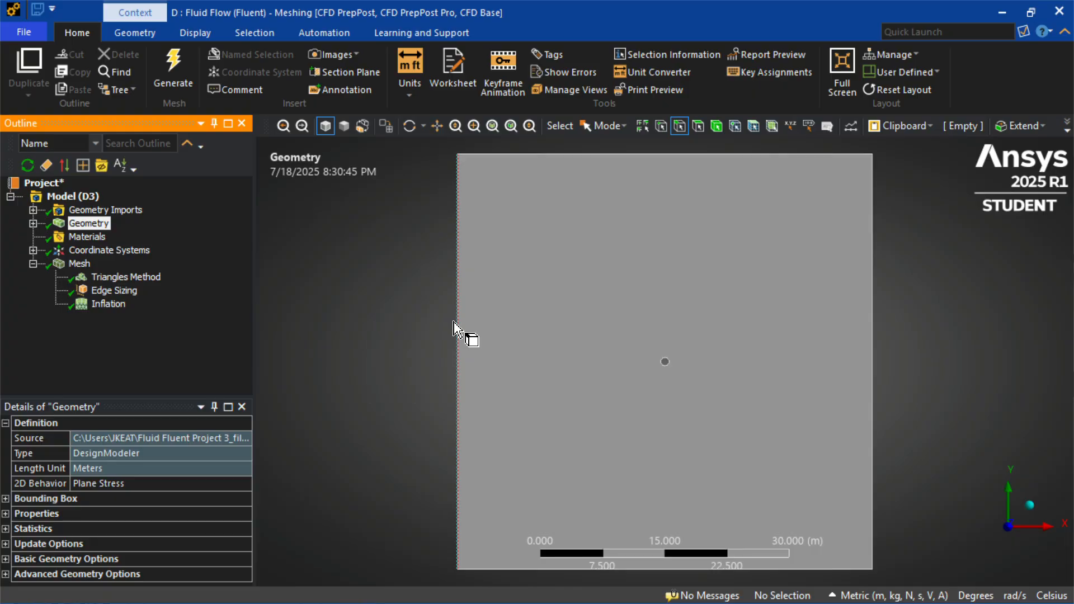
left_click(453, 322)
right_click(462, 369)
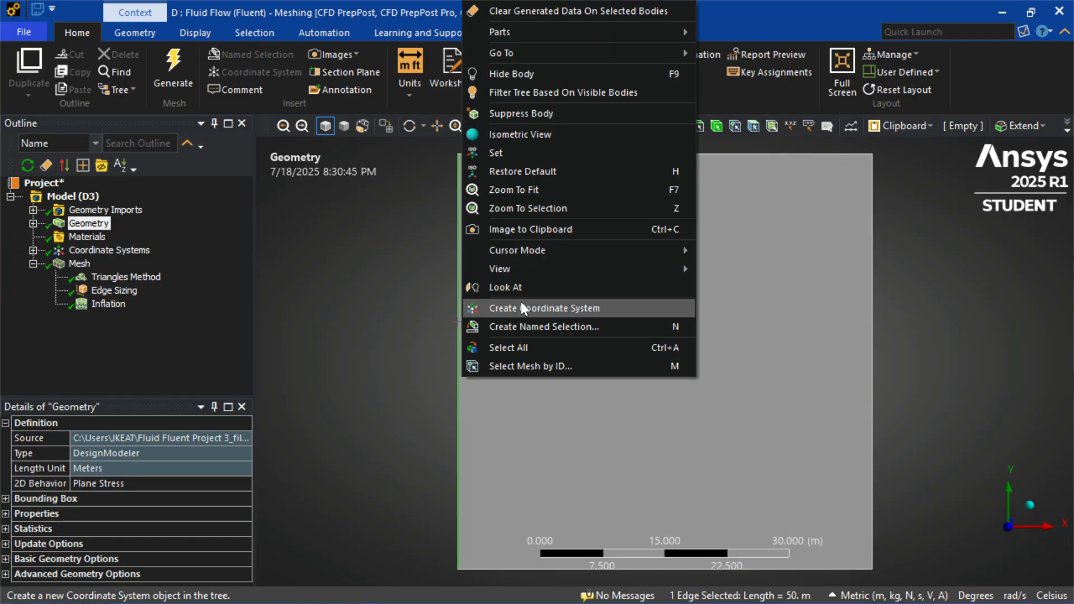
left_click(528, 324)
type("inl")
key("Return")
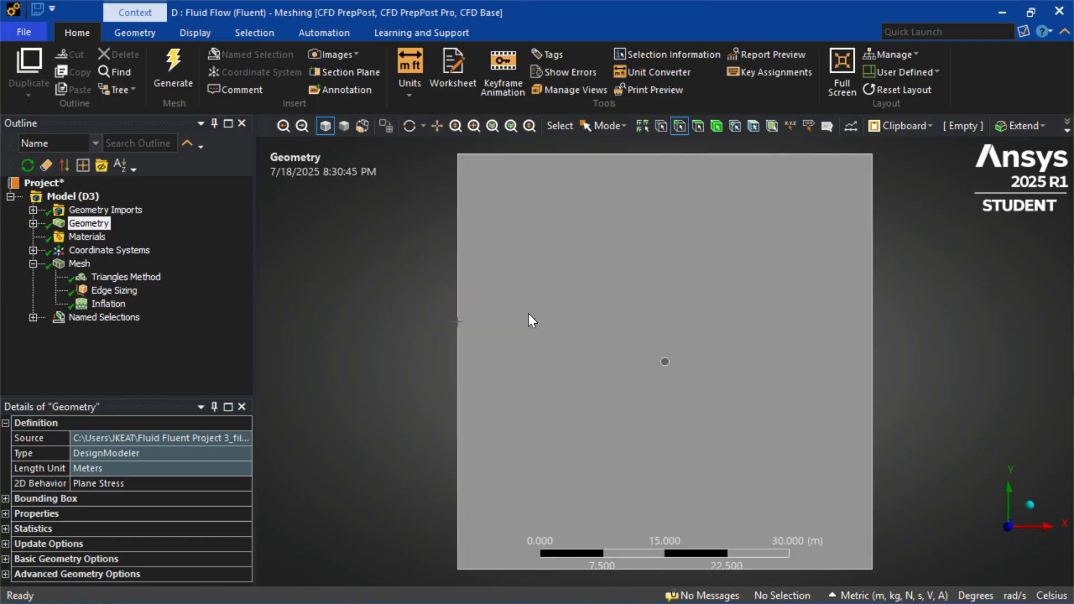
Create a named selection called symmetry from the top and bottom edges of the square domain.
left_click(526, 154)
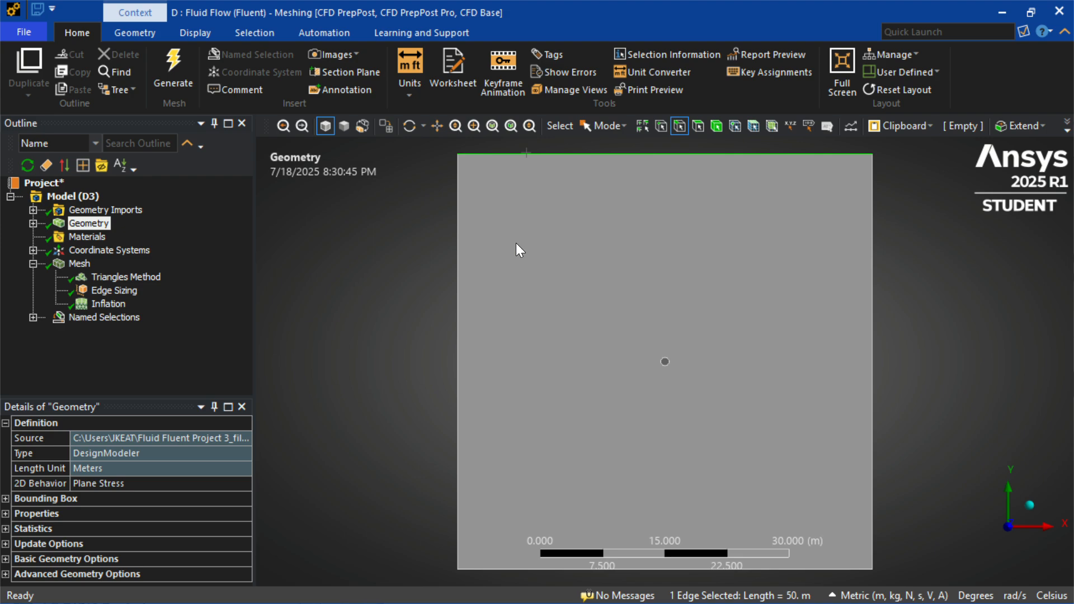
left_click(502, 568, "ctrl")
right_click(501, 569)
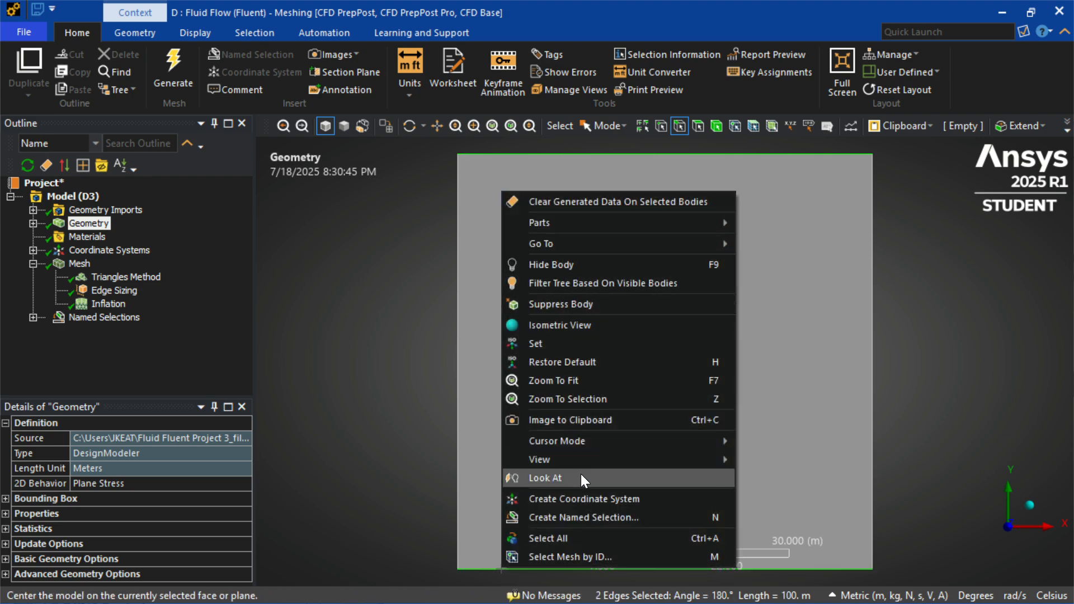
left_click(572, 517)
type("symmetry")
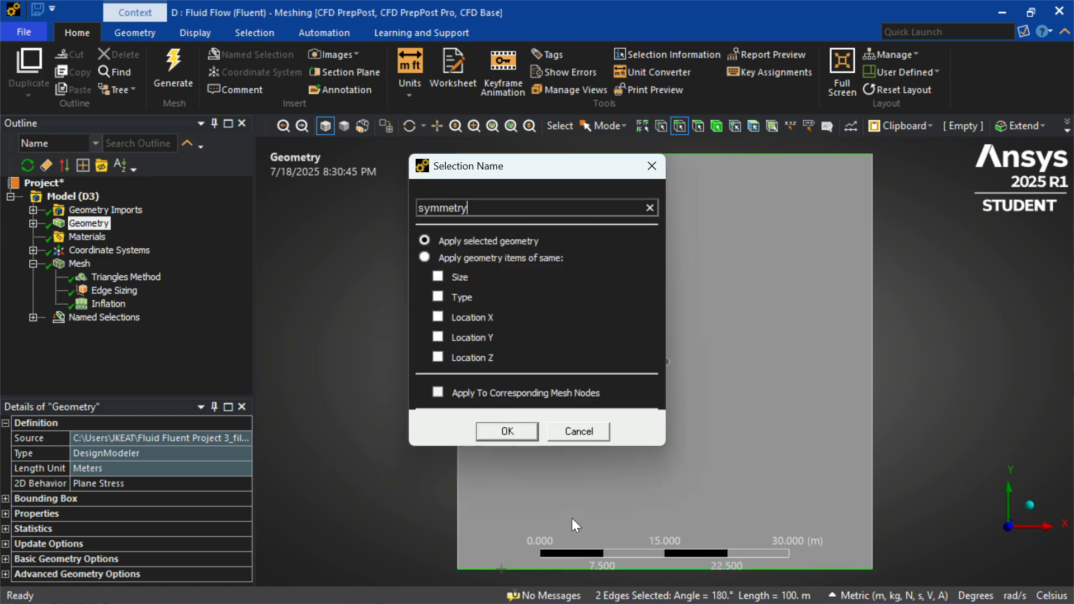
key("Return")
Create a named selection called wall from the circle's edge at the centre of the domain.
left_click(668, 356)
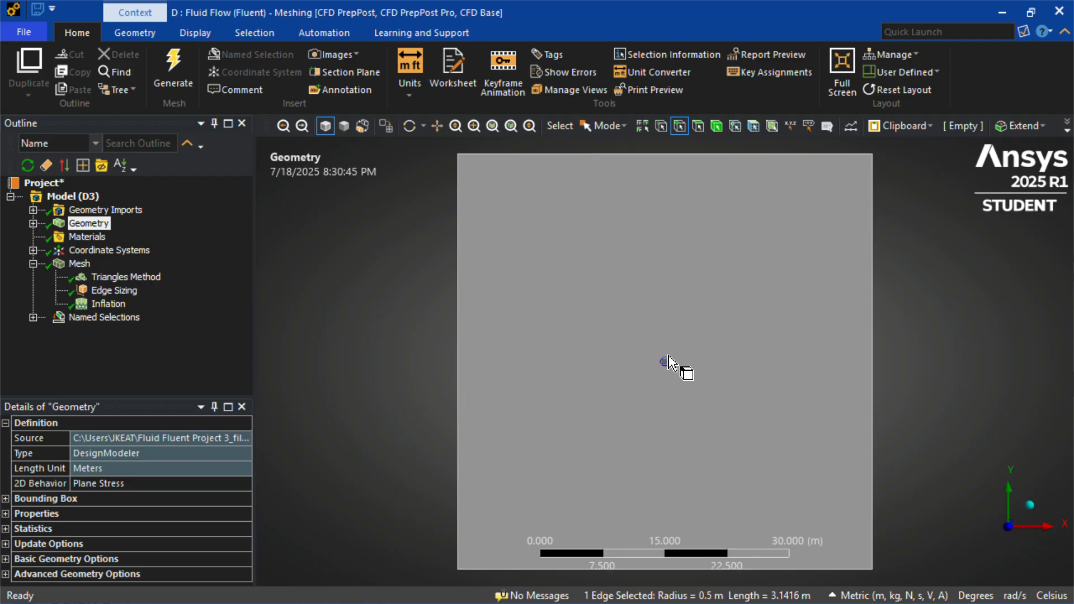
right_click(670, 360)
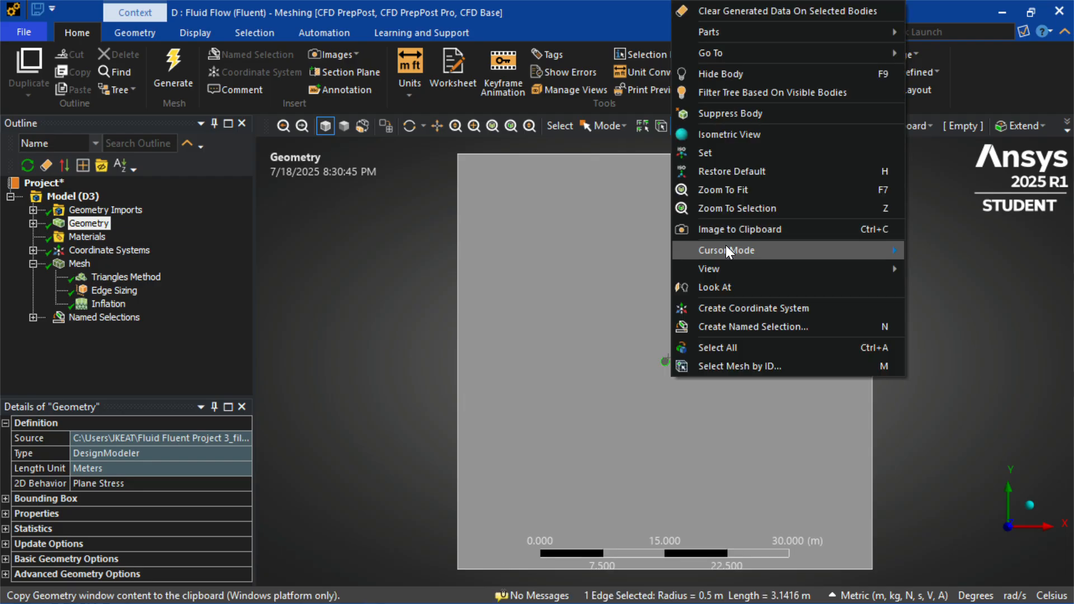
left_click(736, 321)
type("wall")
key("Return")
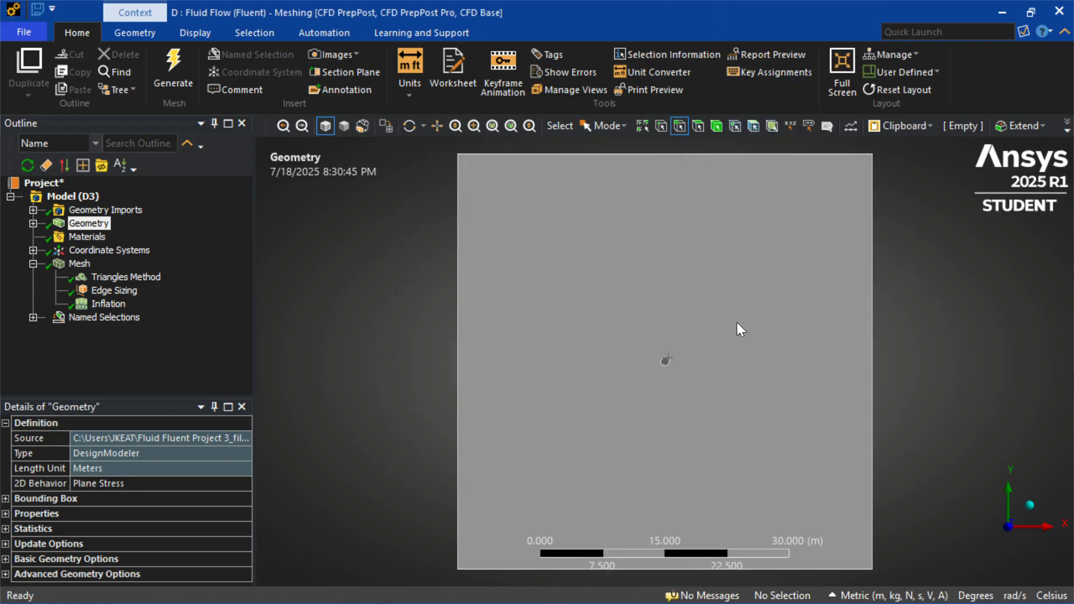
Create a named selection called outlet from the right vertical edge of the square and save the project.
left_click(875, 352)
right_click(876, 353)
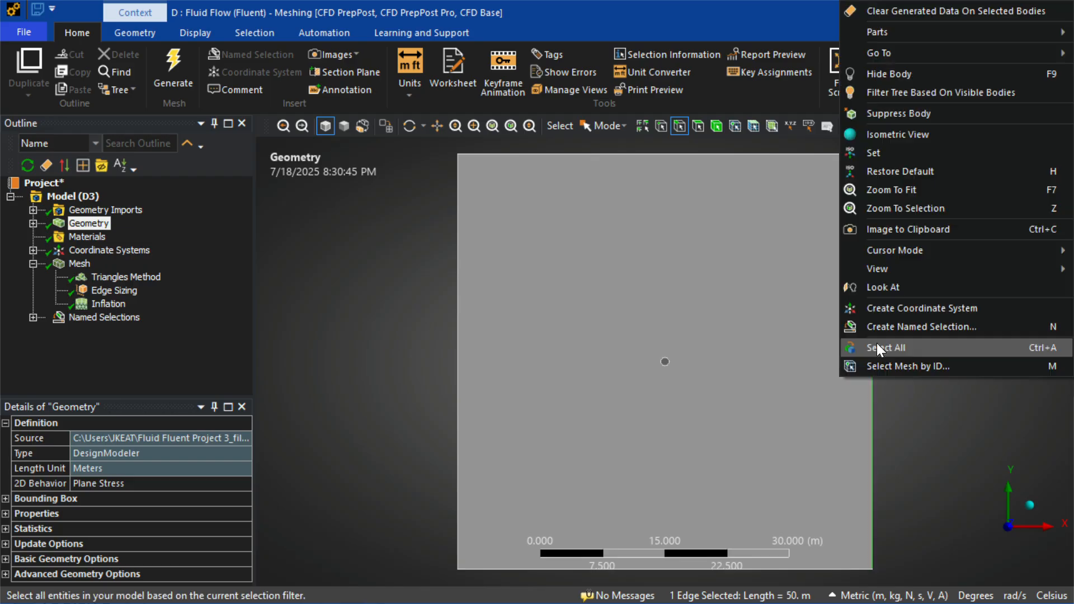
left_click(887, 328)
type("outlet")
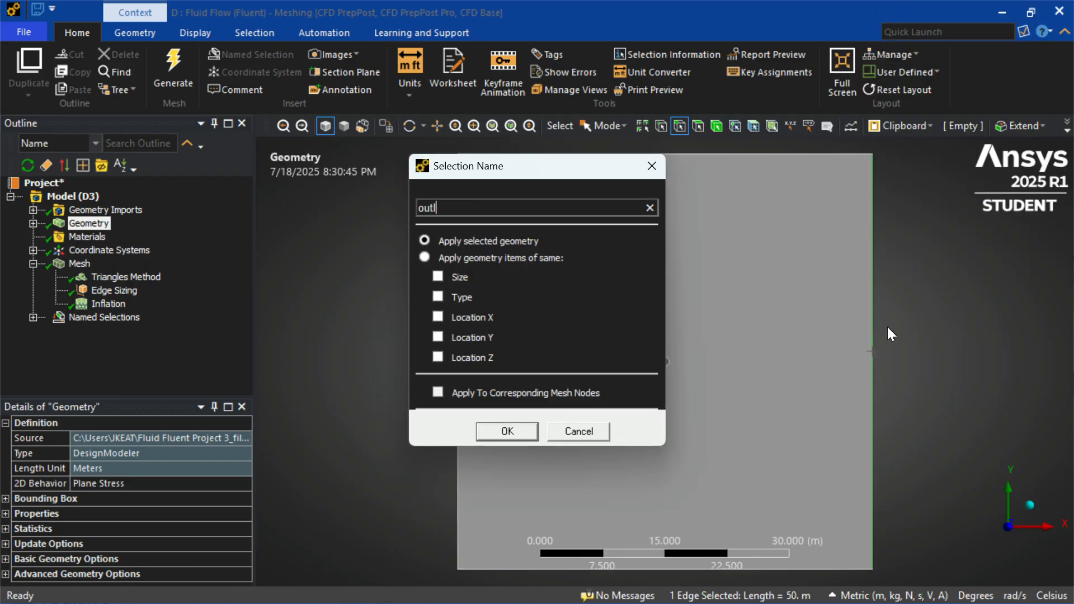
key("Return")
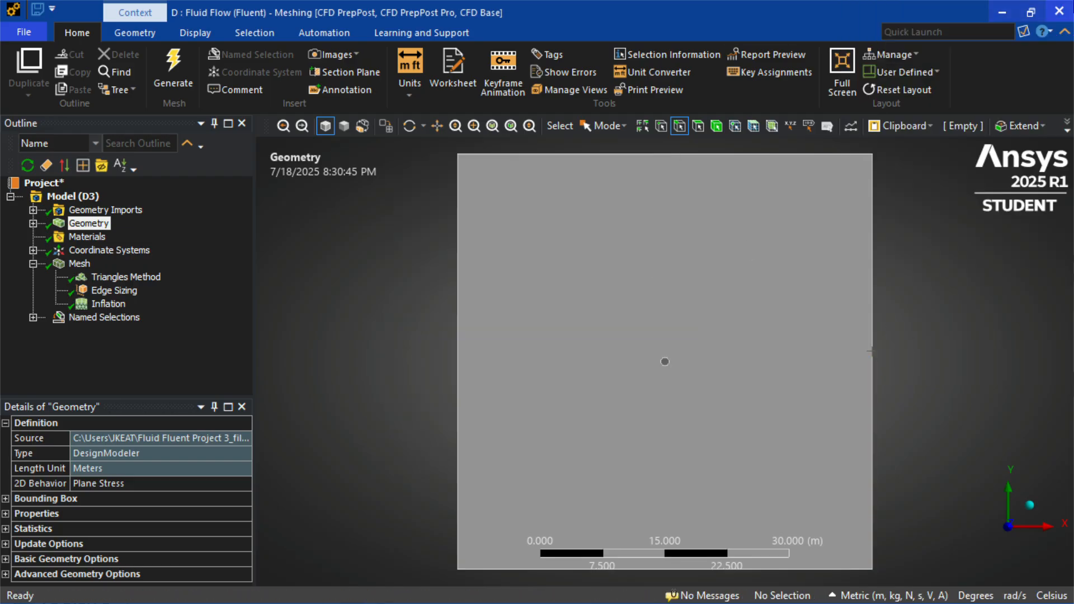
key("ctrl+s")
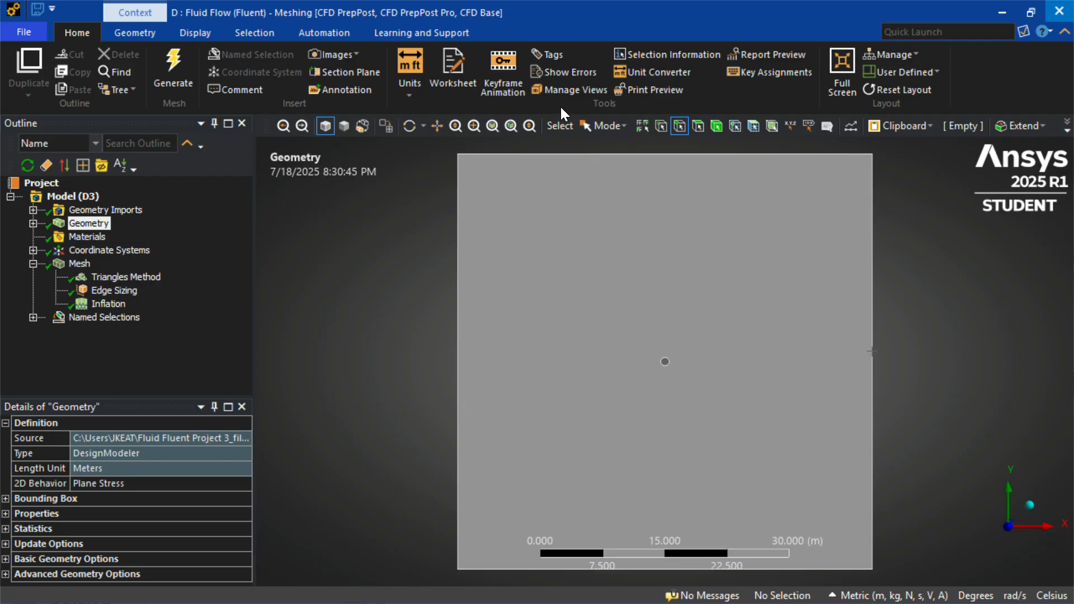
Close the meshing editor and update the Mesh component of system D in Workbench.
left_click(1056, 12)
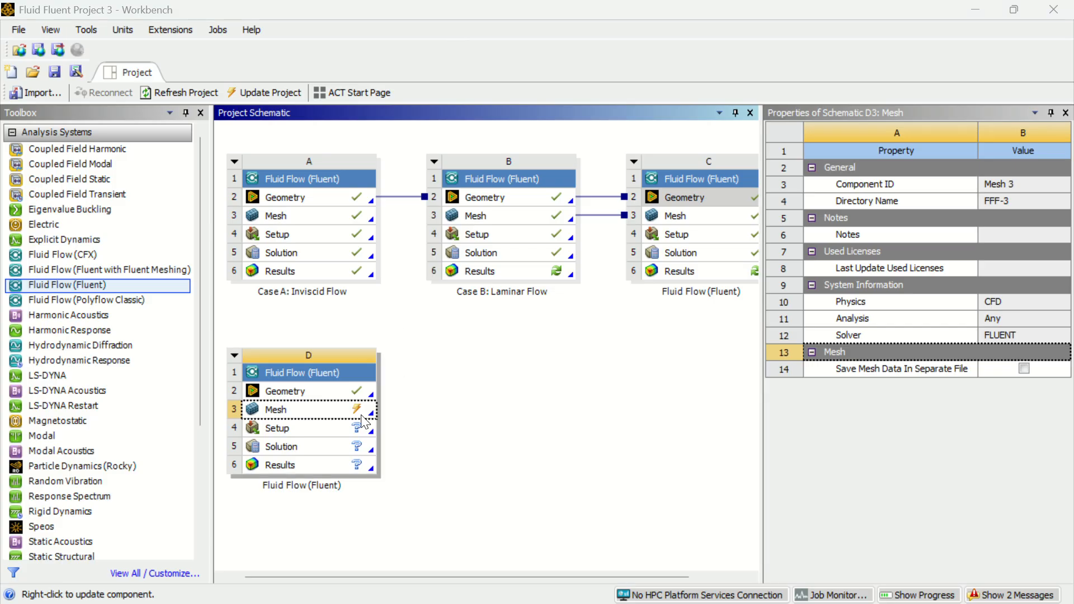
right_click(362, 417)
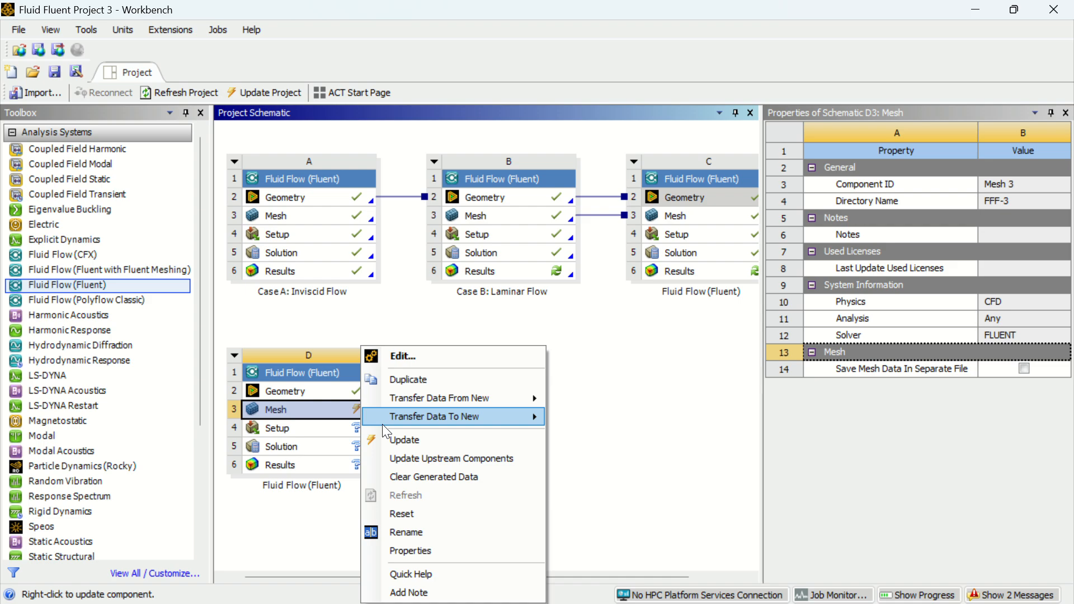
left_click(391, 439)
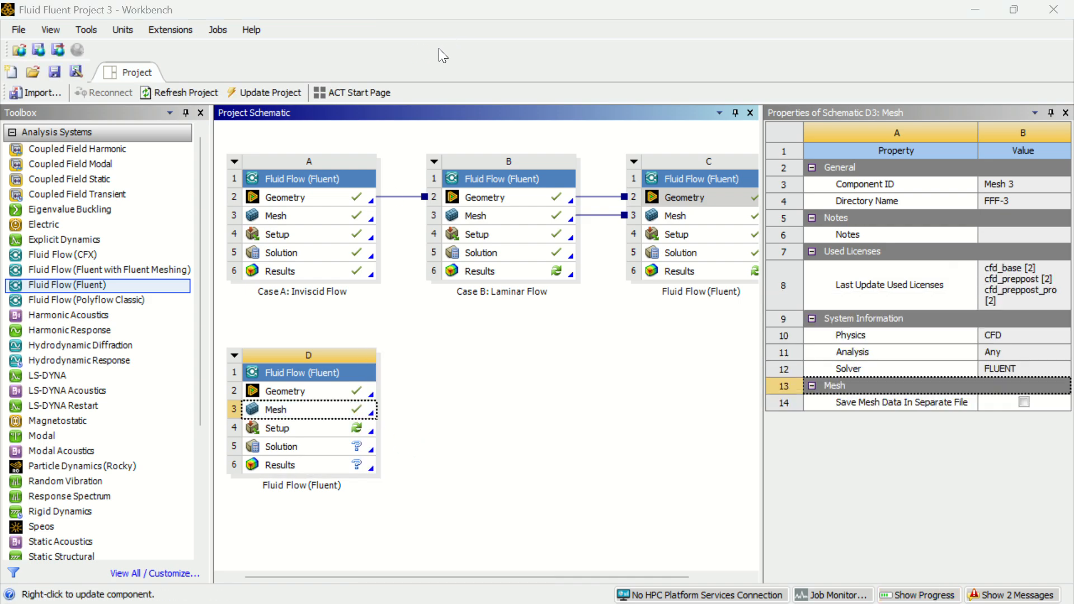
Open the Setup of system D by starting Fluent with 4 solver processes, and dismiss the behavioral changes notice.
left_click(339, 432)
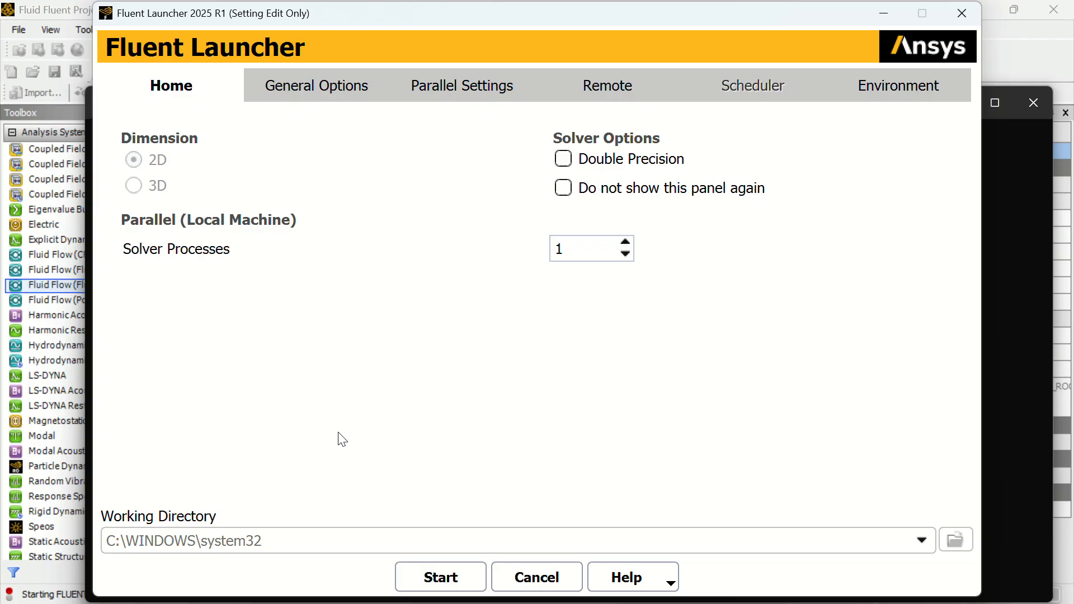
left_click(625, 242)
left_click(625, 243)
left_click(625, 242)
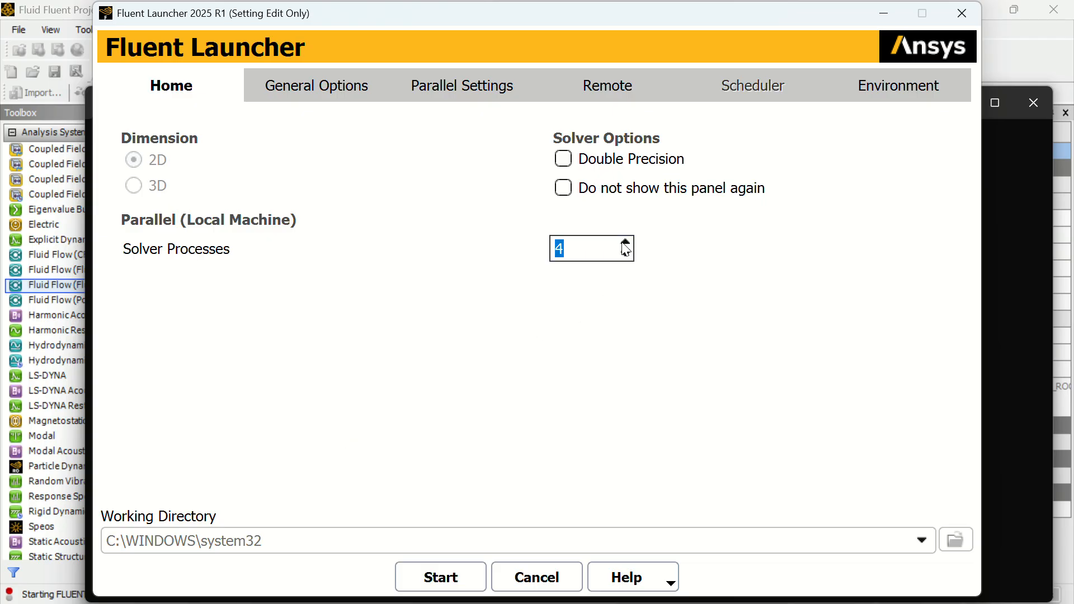
left_click(415, 585)
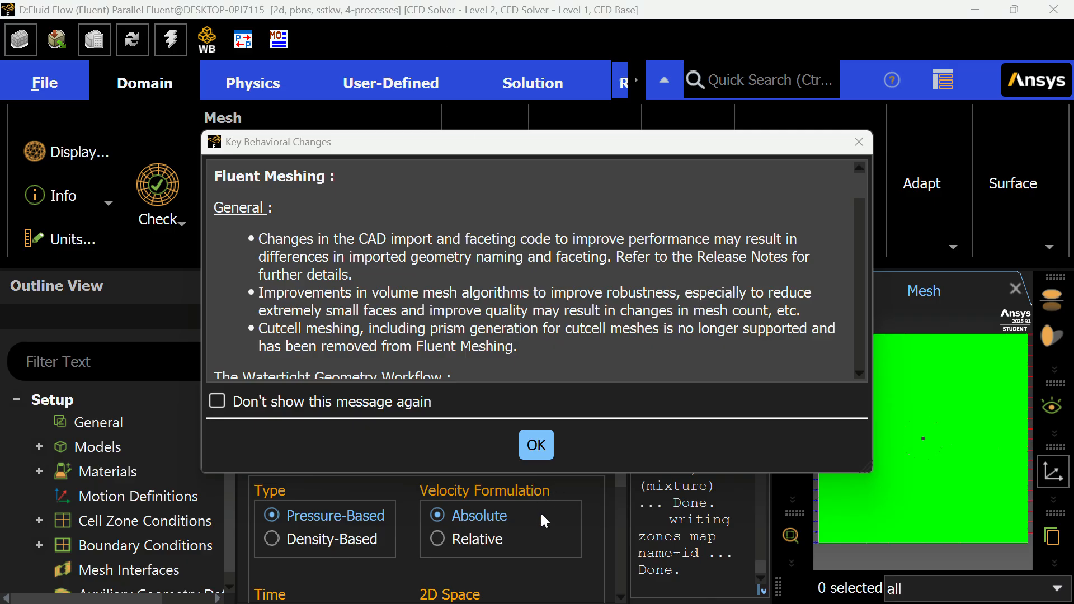
left_click(536, 445)
Change the viscous model from SST k-omega to Inviscid.
left_click(43, 451)
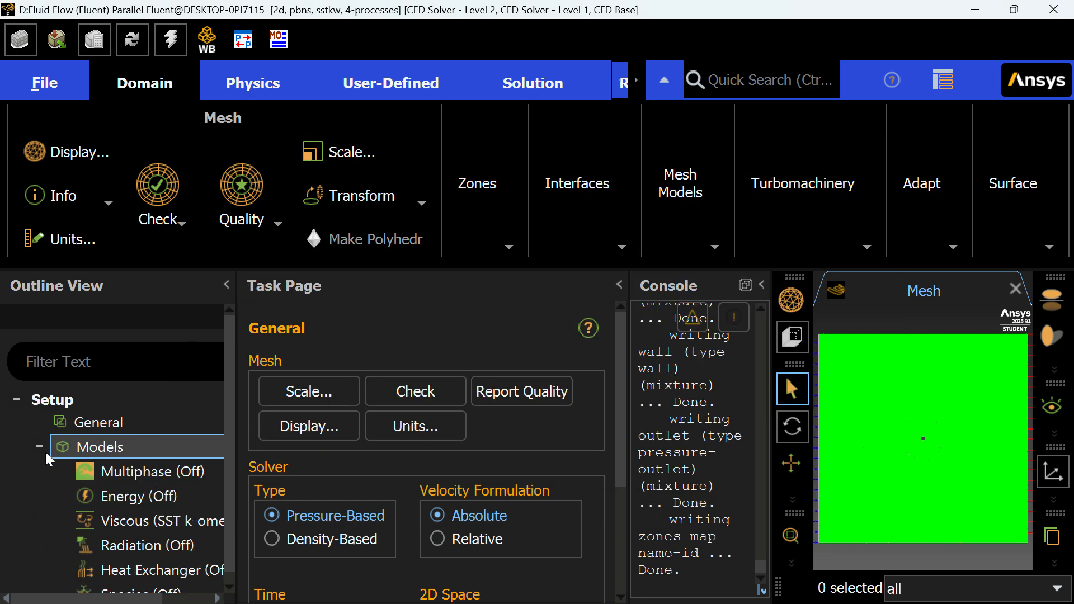
scroll(146, 500, "down", 2)
left_click(117, 476)
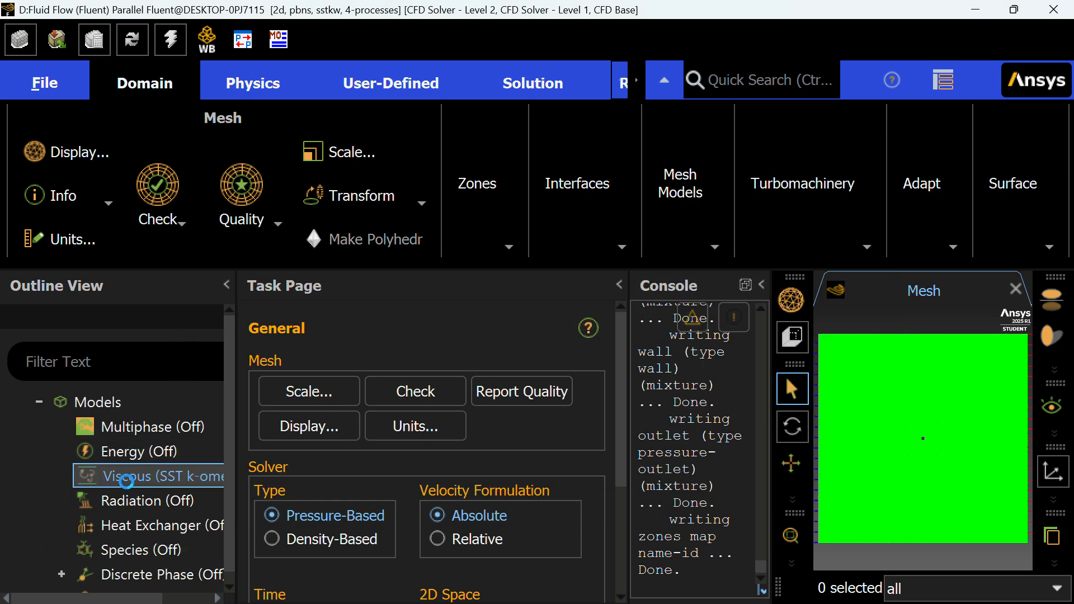
right_click(115, 478)
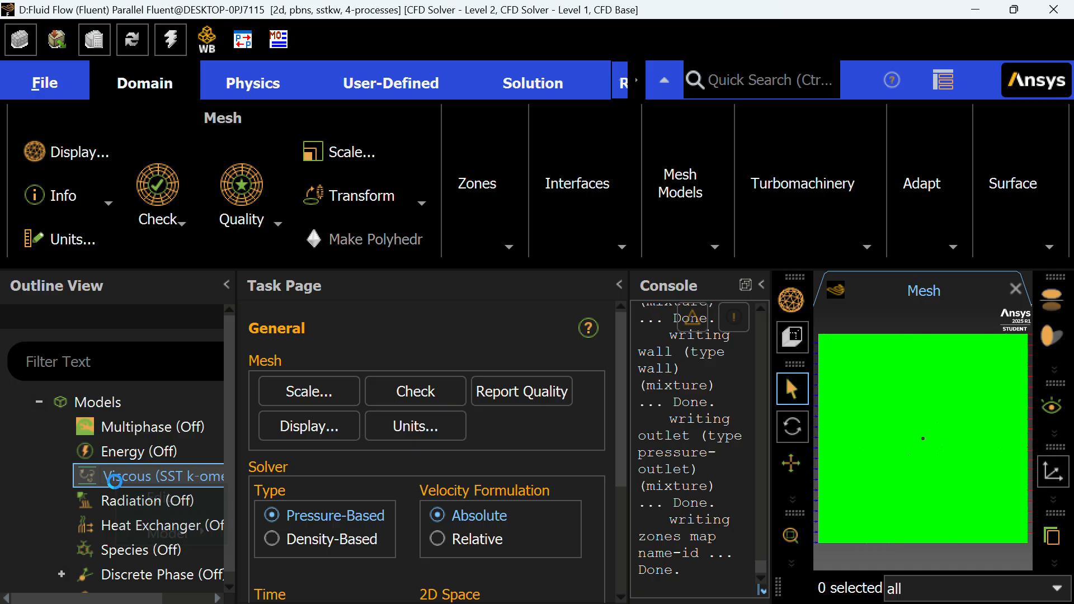
mouse_move(186, 533)
left_click(260, 435)
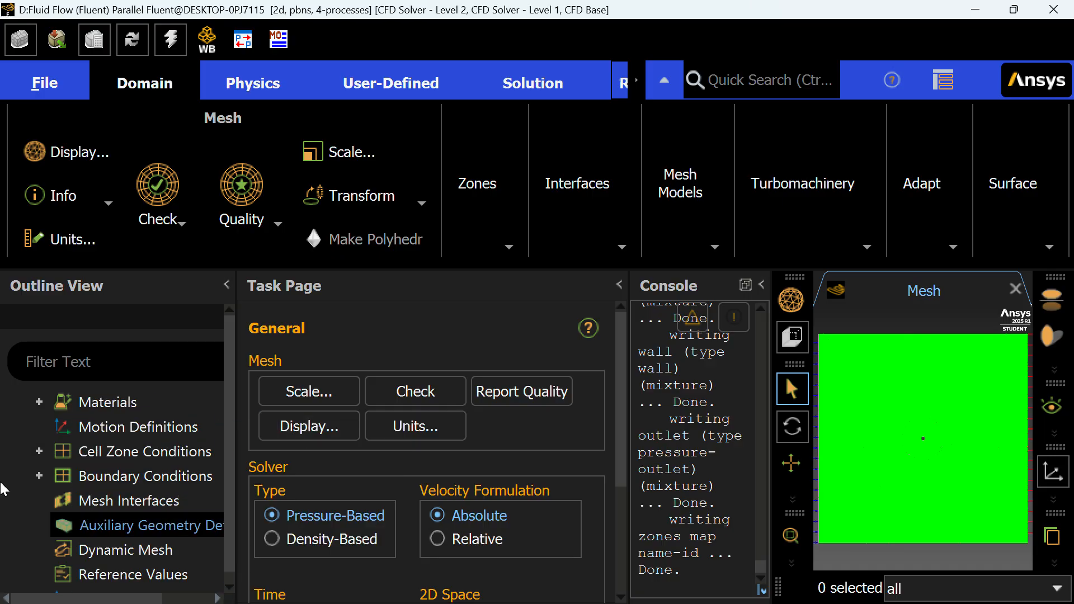
Set the constant density of the fluid material air to 1 kg/m³ and apply the material change.
left_click(42, 400)
left_click(40, 401)
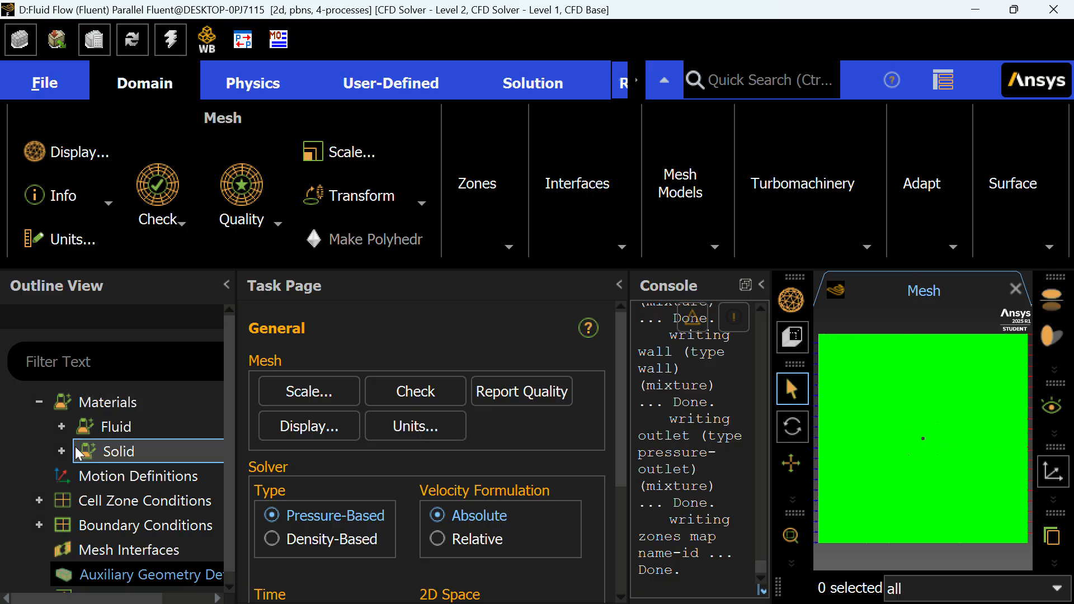
left_click(62, 427)
double_click(132, 448)
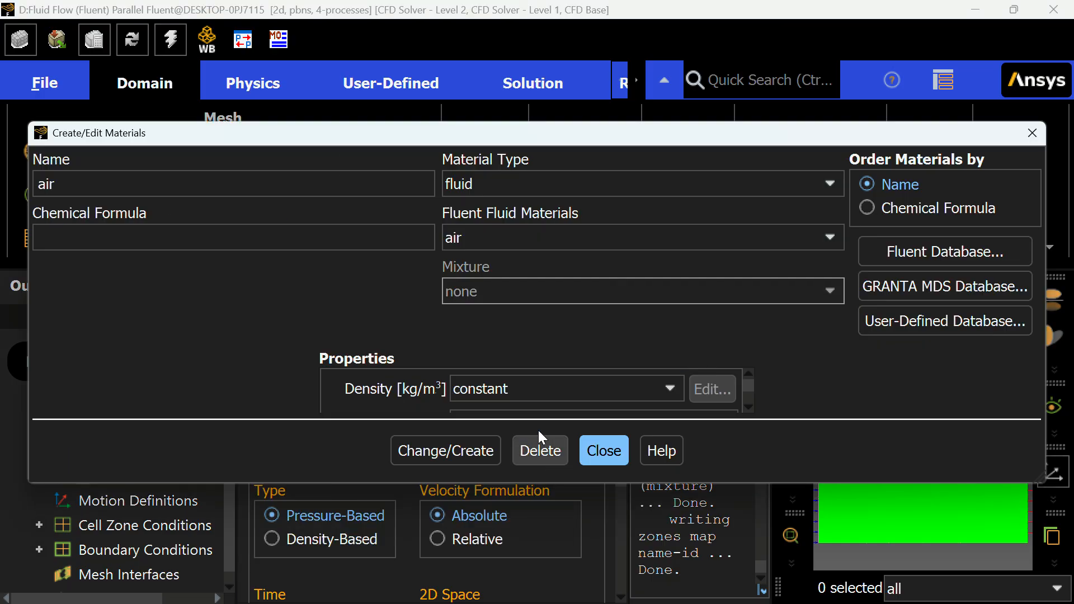
scroll(518, 395, "down", 1)
double_click(515, 390)
type("1")
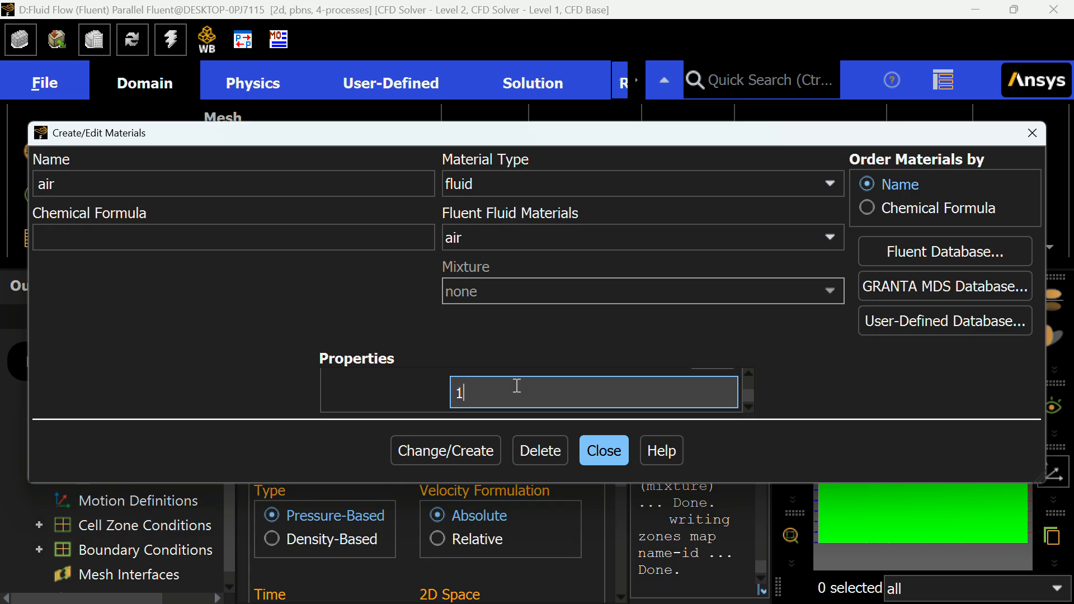
left_click(462, 449)
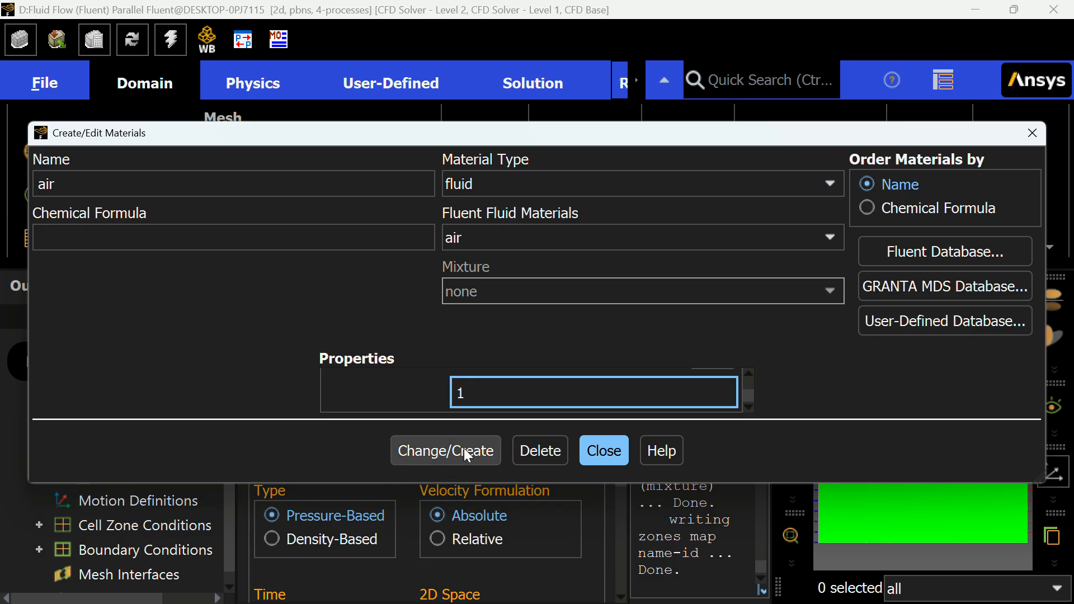
left_click(604, 451)
Set the velocity magnitude of the inlet boundary condition to 5 m/s and apply it.
scroll(152, 516, "down", 3)
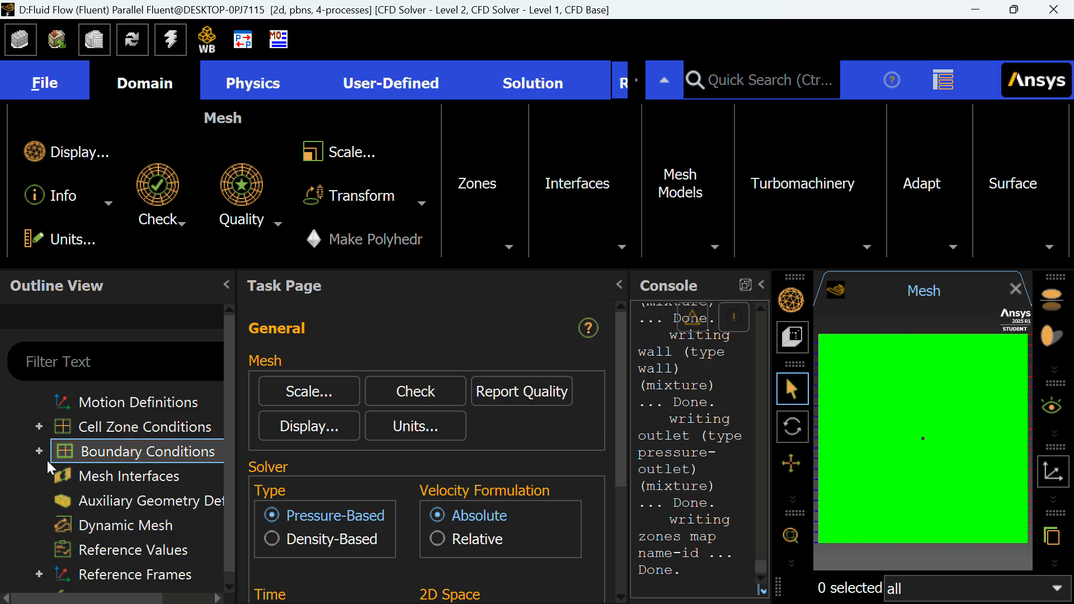
left_click(38, 452)
left_click(61, 476)
left_click(126, 501)
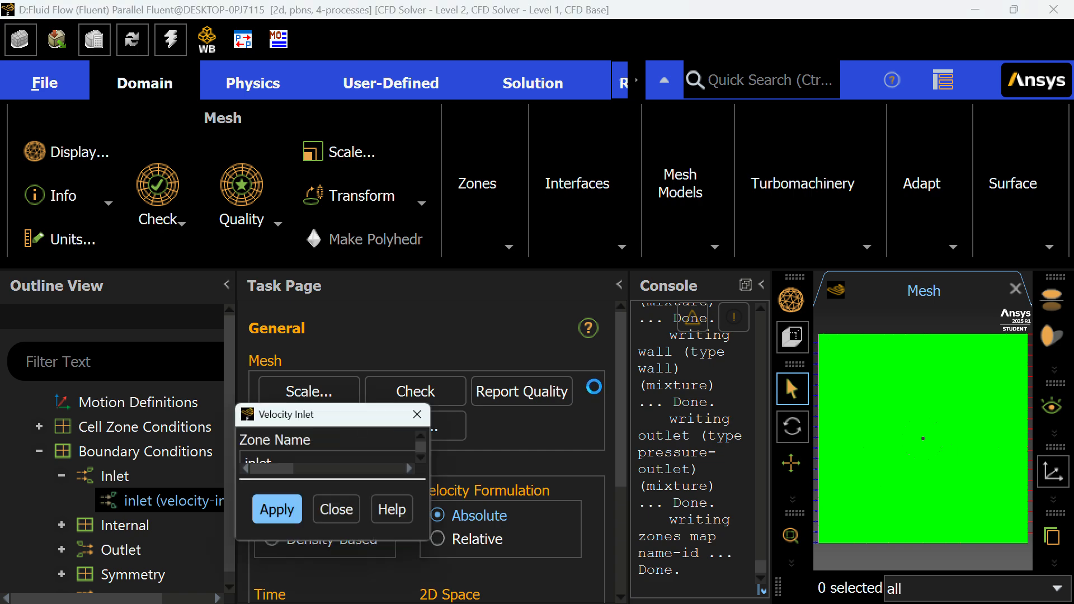
left_click(680, 337)
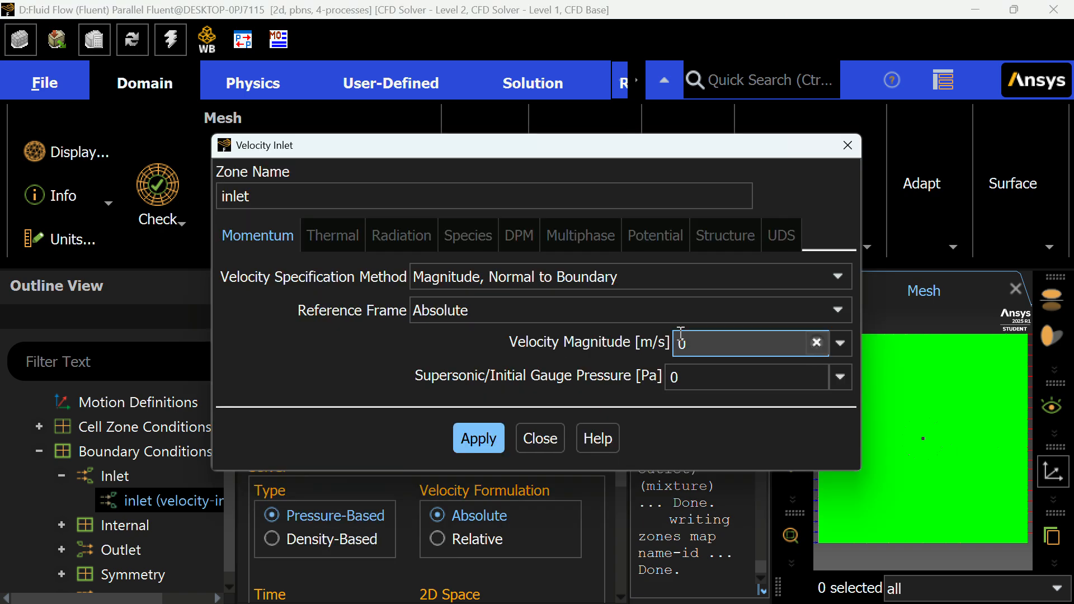
key("BackSpace")
type("5")
left_click(454, 437)
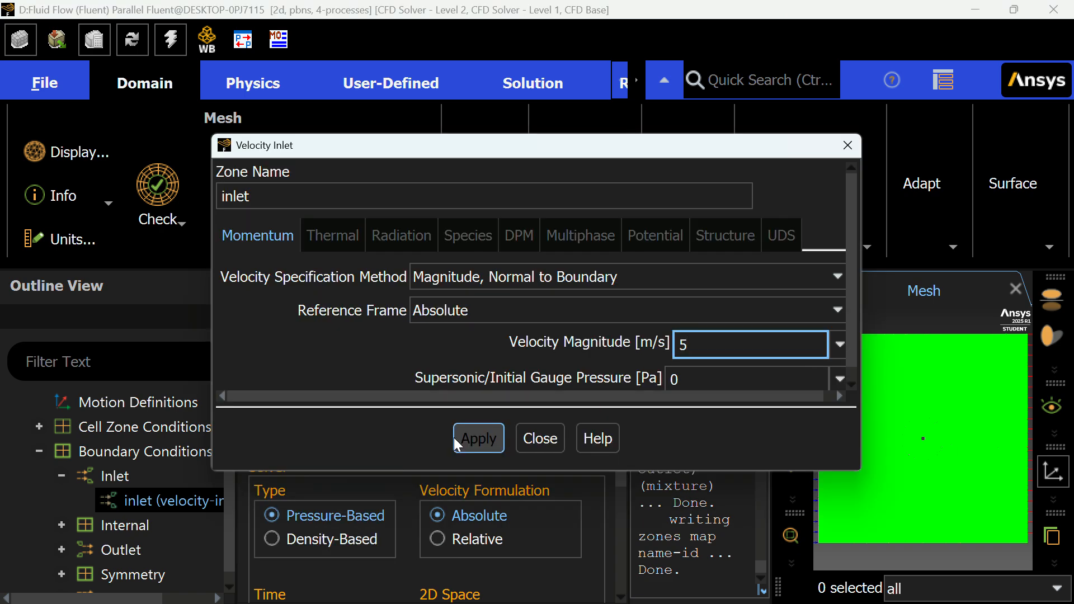
Close the inlet settings and review the momentum settings of the wall boundary condition.
left_click(540, 438)
scroll(147, 547, "down", 1)
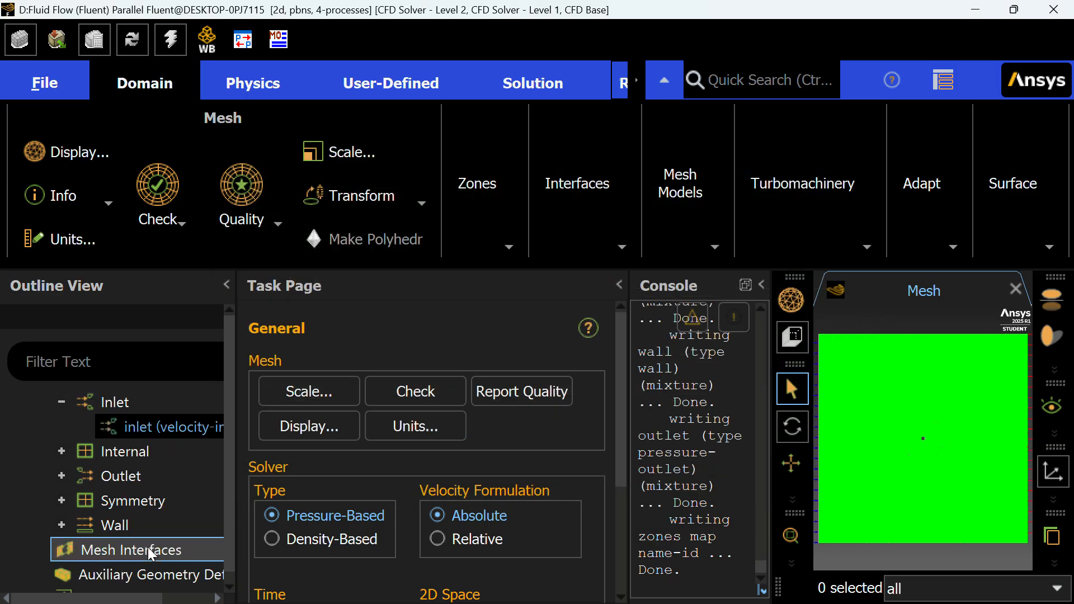
left_click(62, 452)
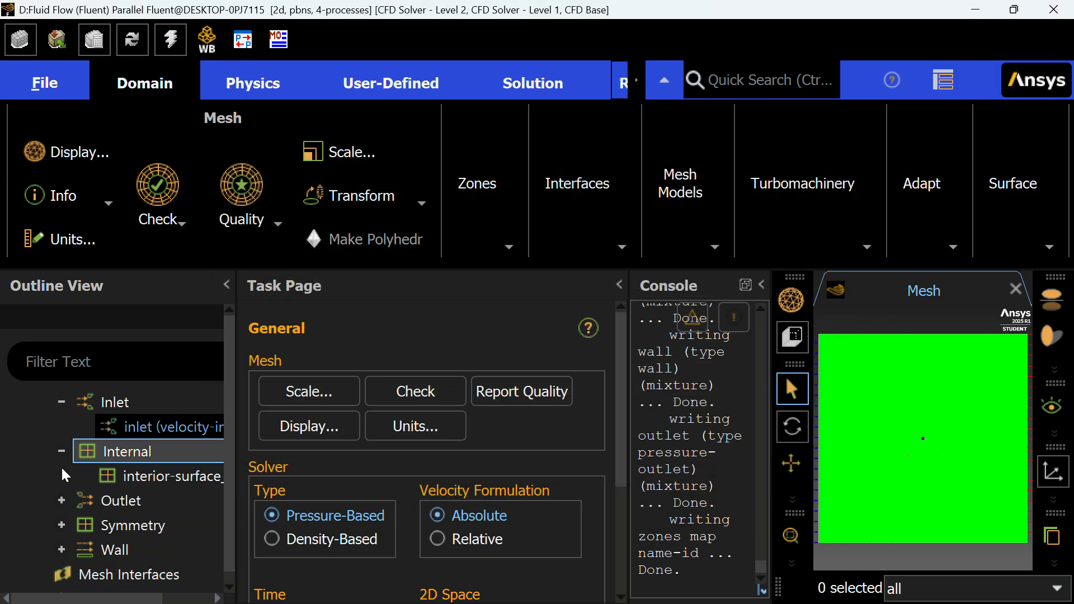
left_click(61, 549)
double_click(136, 576)
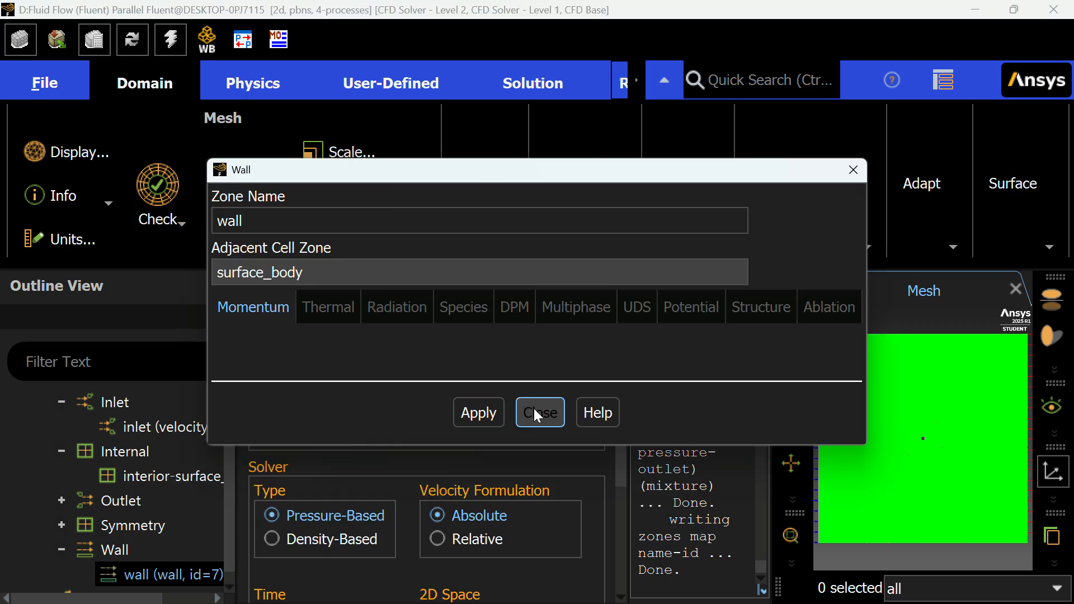
left_click(542, 413)
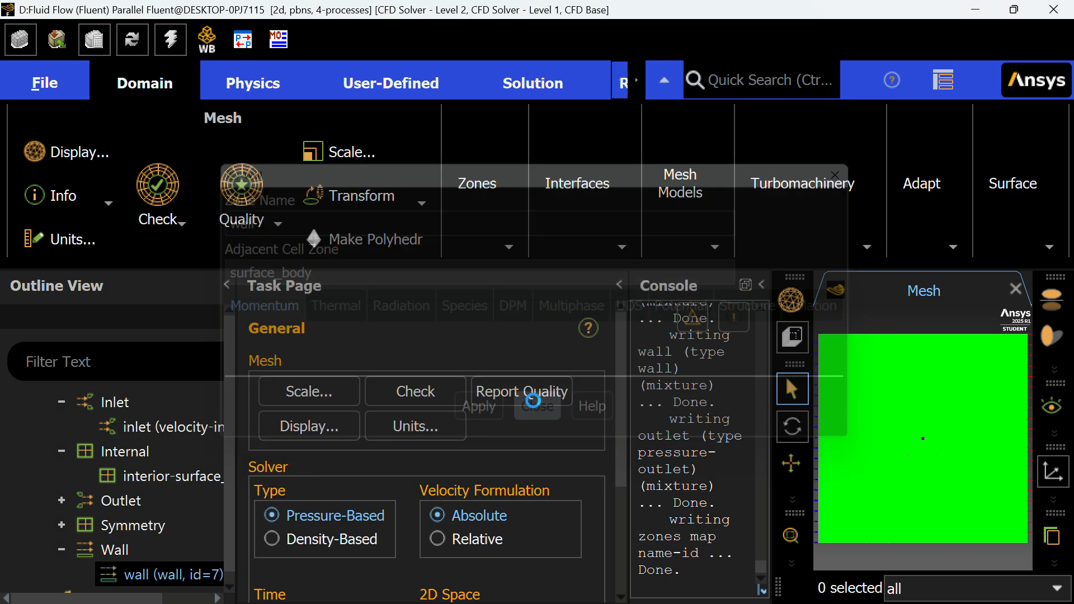
Enable Prevent Reverse Flow on the outlet pressure boundary condition and close its settings.
left_click(61, 500)
double_click(140, 527)
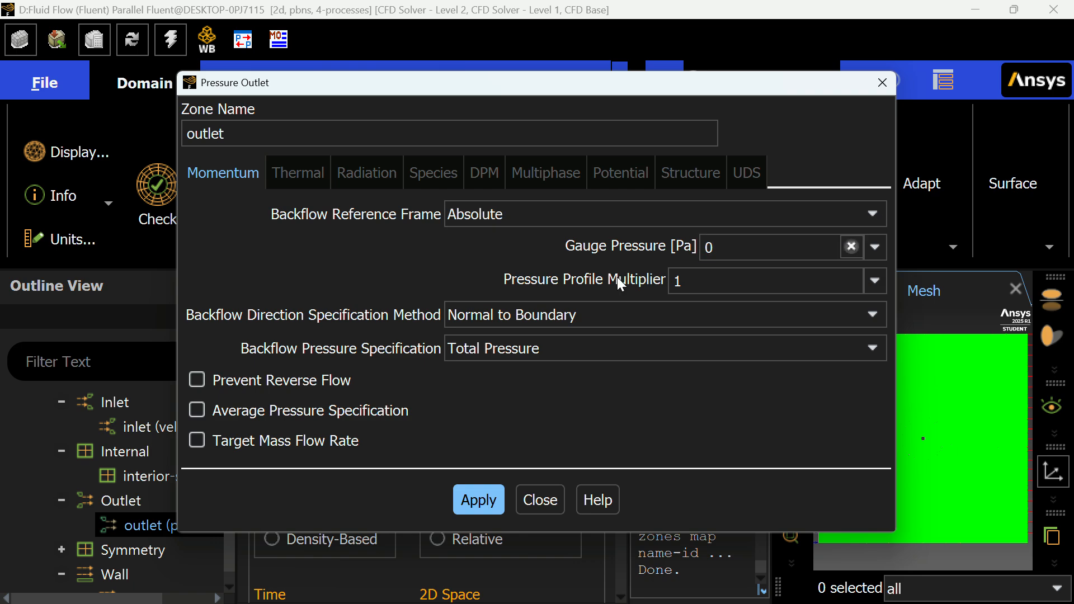
left_click(265, 384)
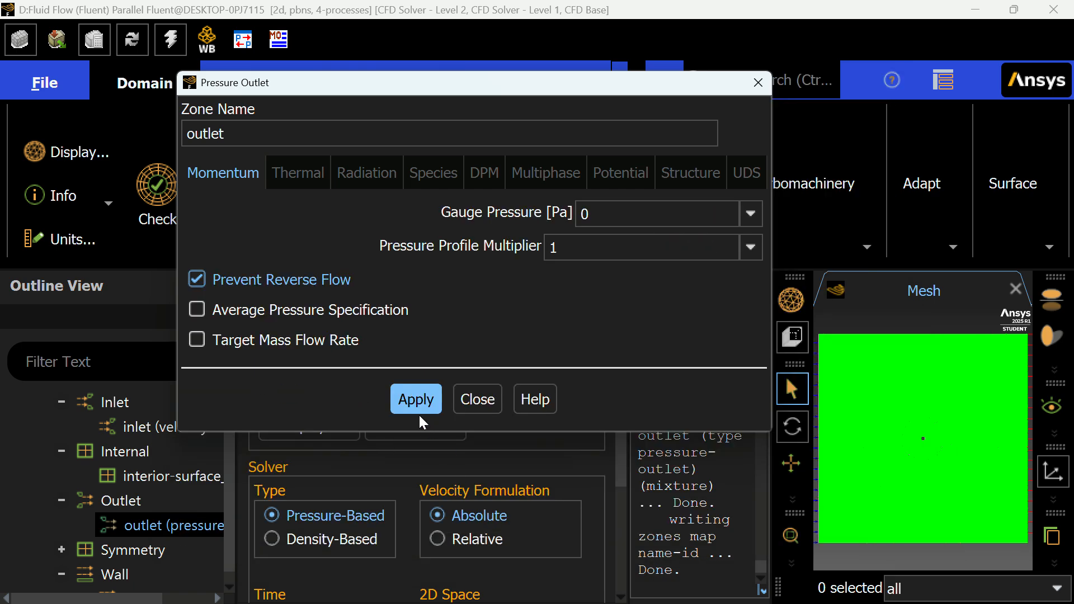
left_click(474, 402)
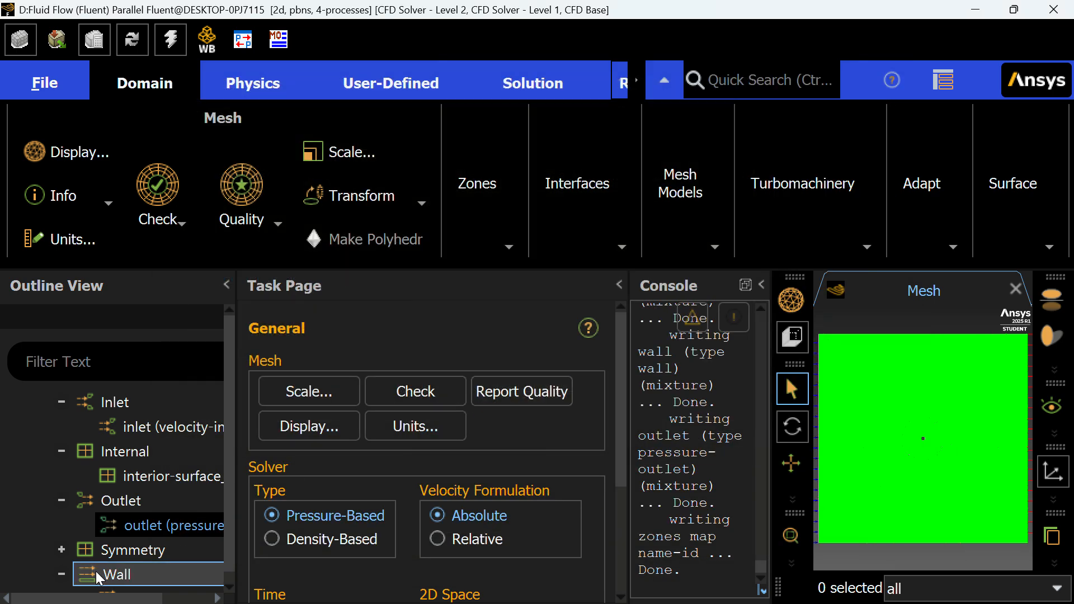
Compute the reference values from the inlet and set the reference velocity to 5 m/s.
scroll(119, 515, "down", 3)
scroll(121, 519, "down", 2)
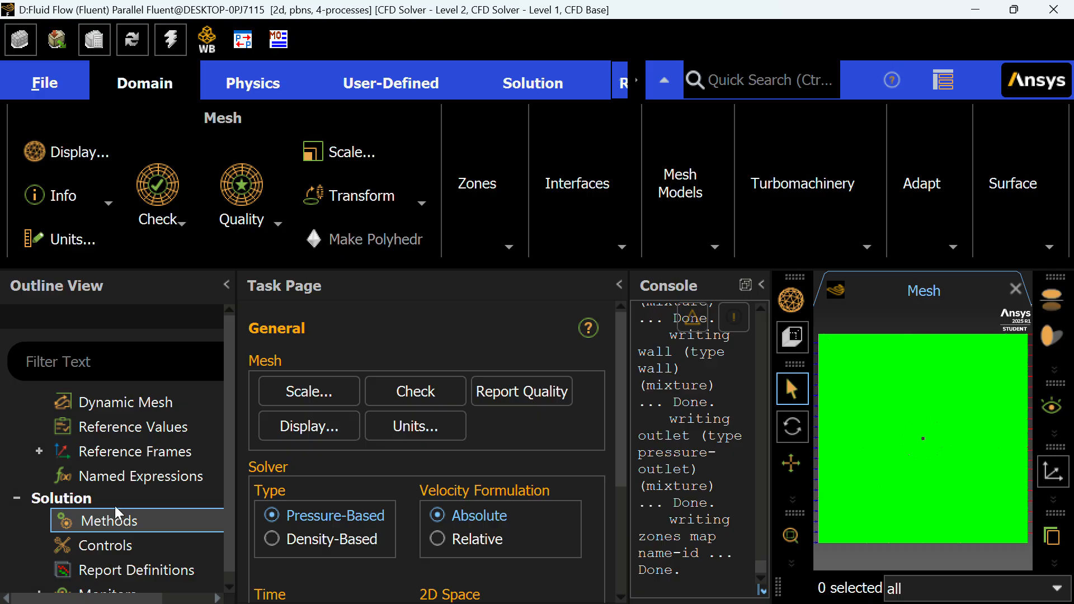
left_click(95, 432)
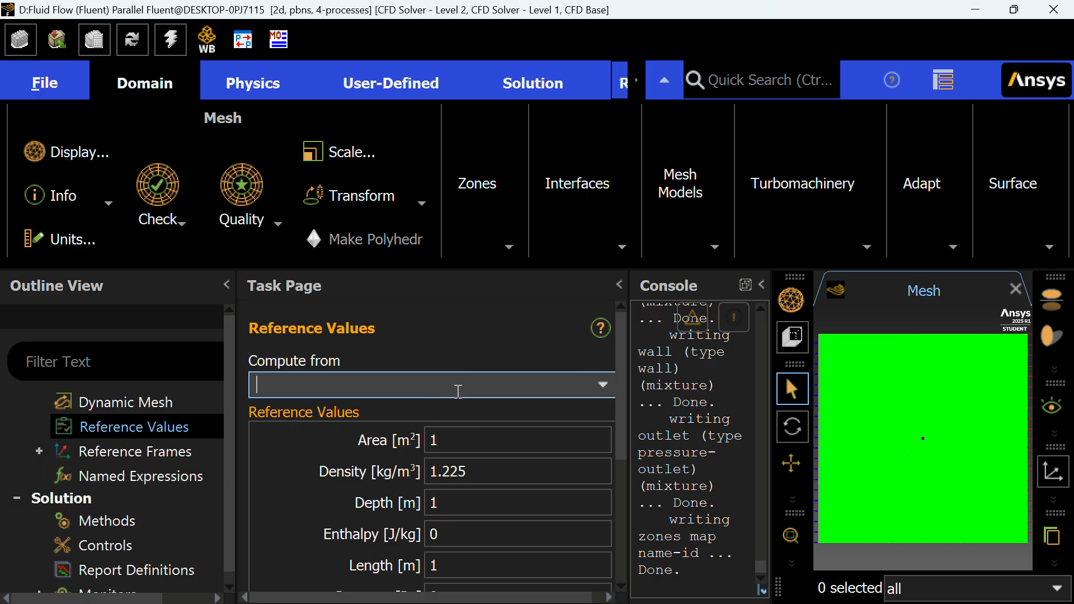
left_click(604, 382)
left_click(425, 428)
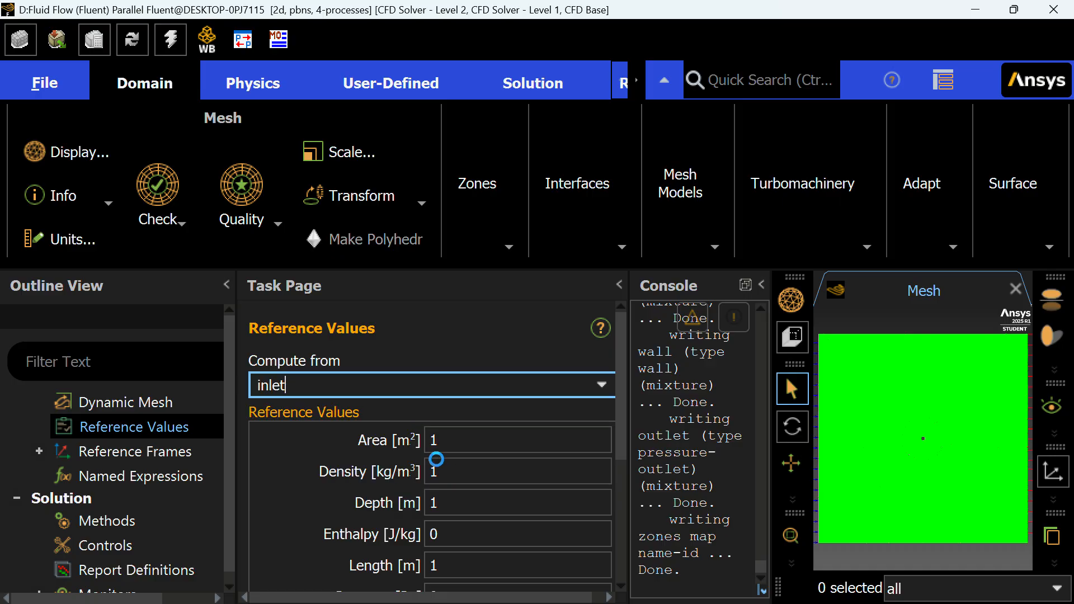
left_click_drag(500, 597, 512, 597)
scroll(475, 506, "down", 4)
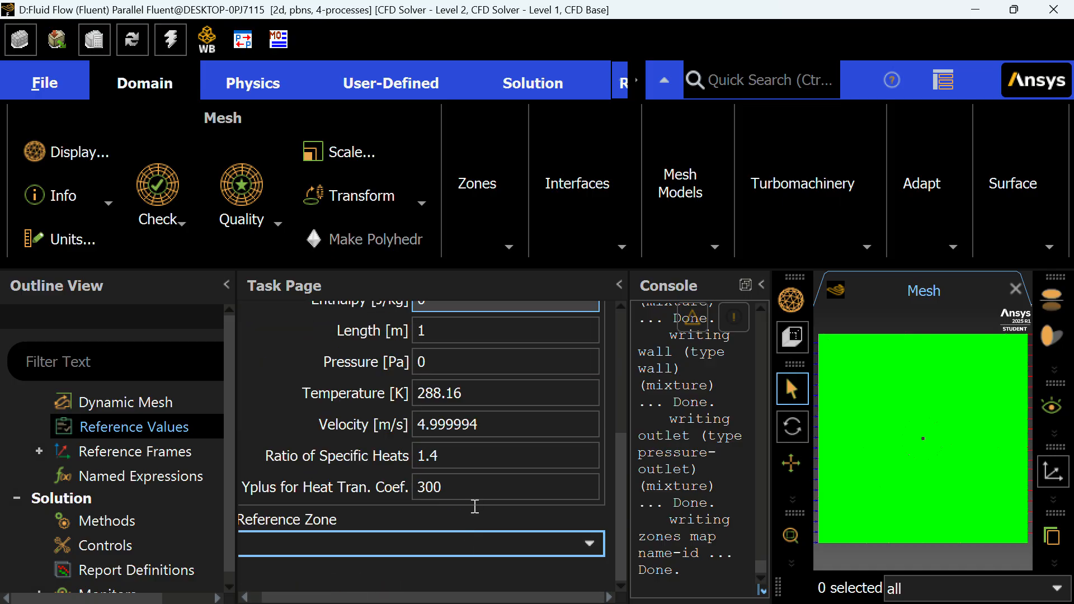
double_click(489, 425)
type("5")
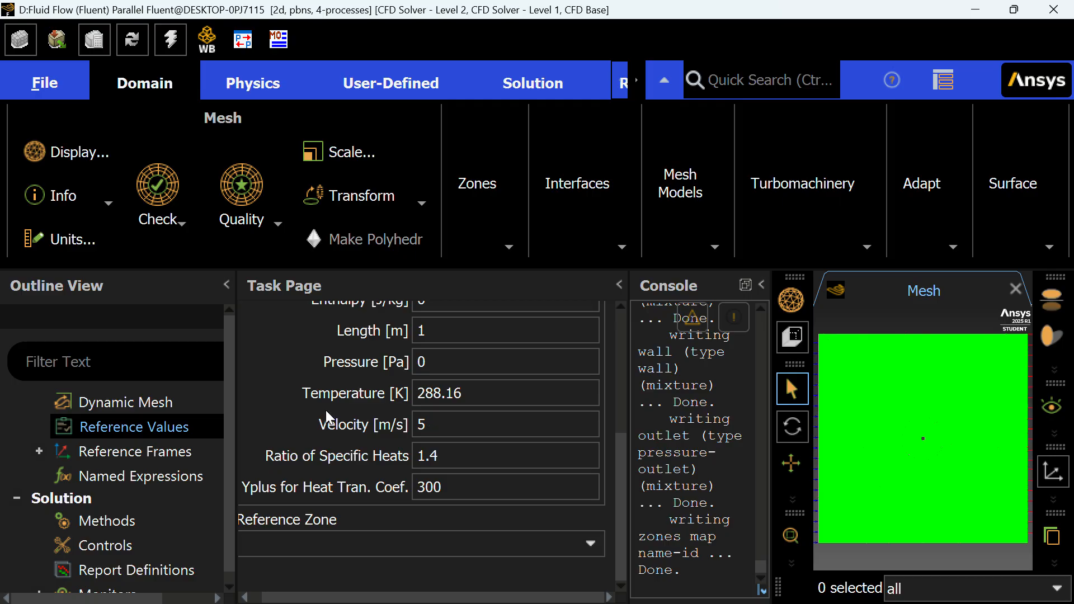
Set the number of iterations for the hybrid initialization to 25 and apply it.
scroll(133, 444, "up", 1)
scroll(133, 444, "down", 5)
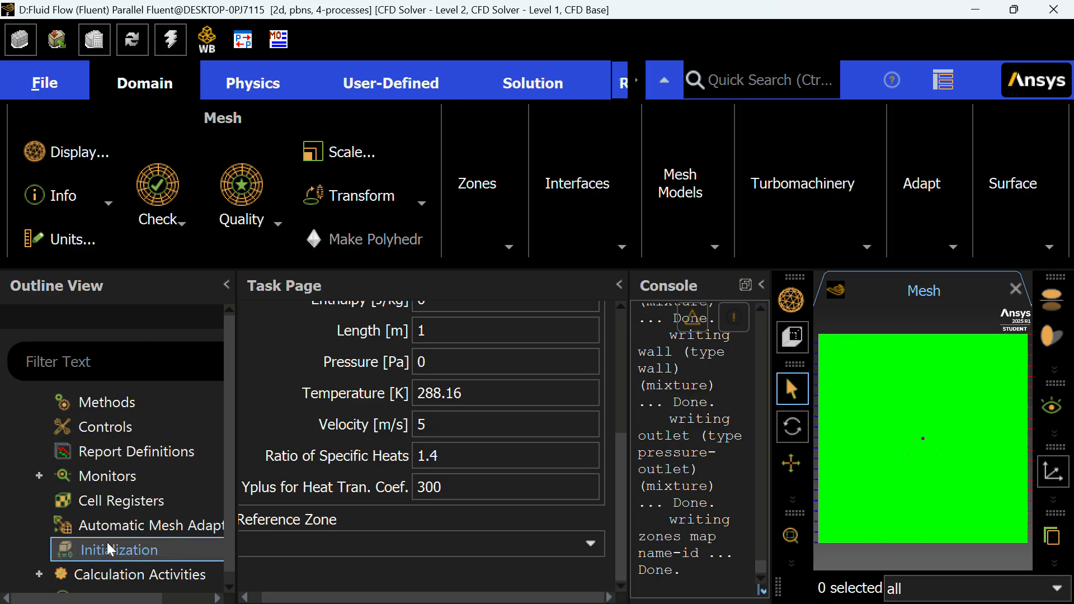
left_click(107, 542)
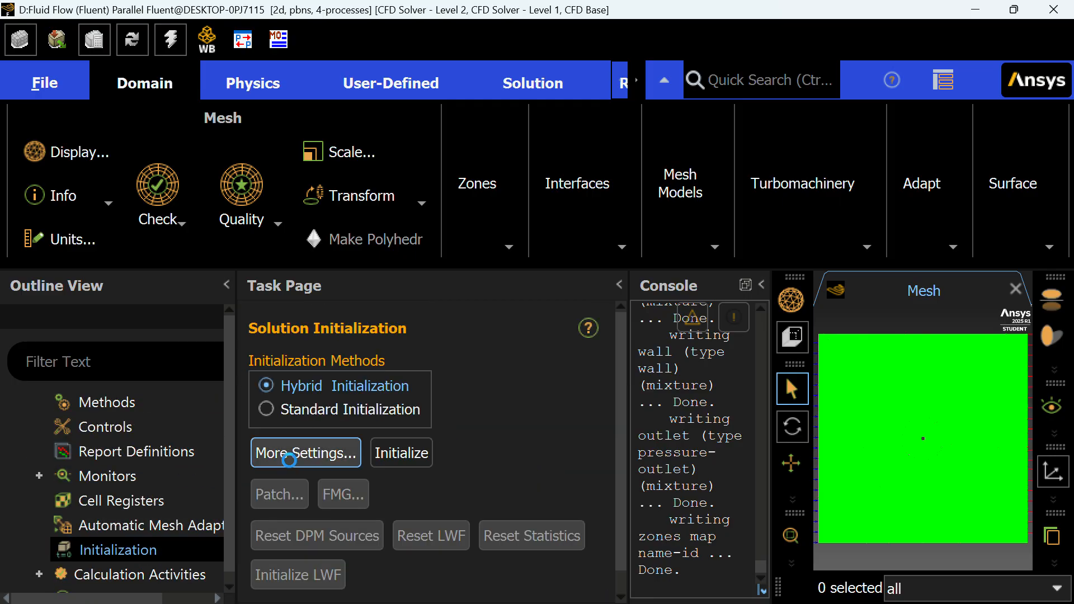
left_click(283, 451)
left_click(548, 163)
key("BackSpace")
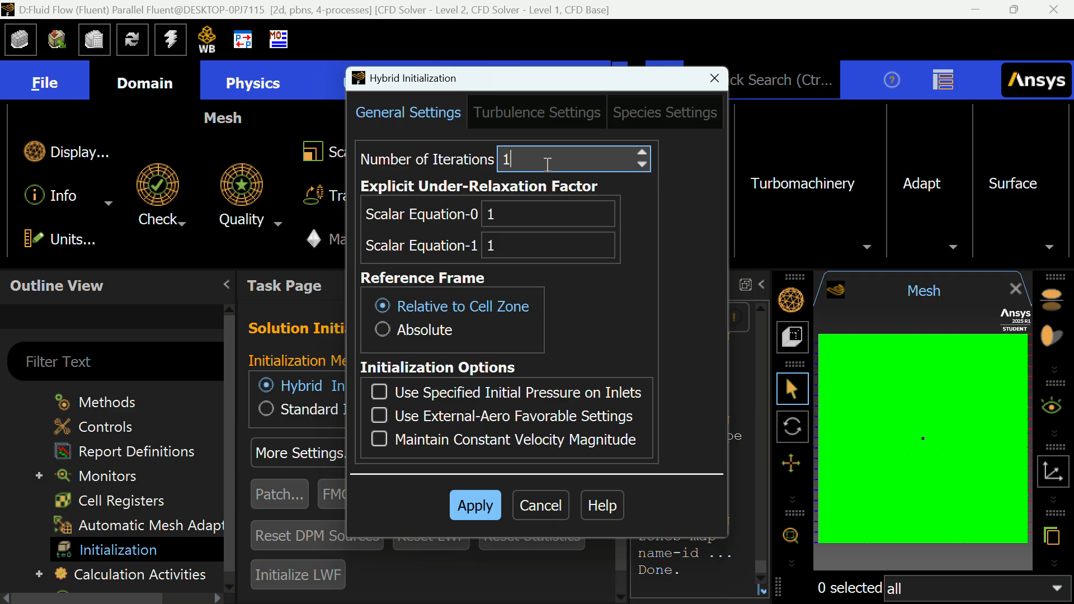
key("BackSpace")
type("25")
left_click(493, 511)
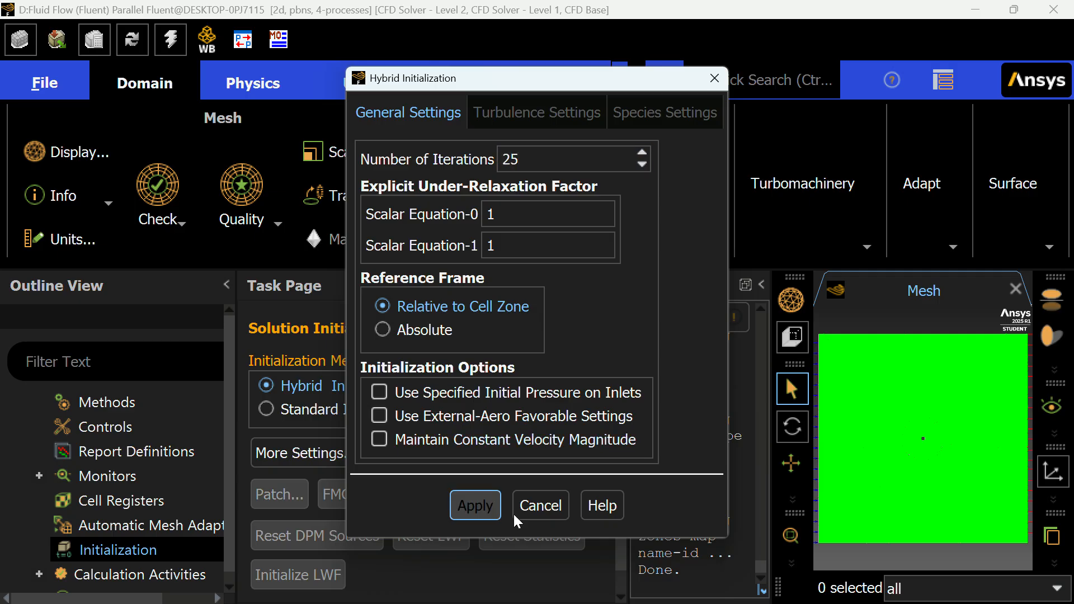
left_click(715, 79)
Set the calculation run to 200 iterations with a profile update interval of 1.
scroll(180, 504, "down", 5)
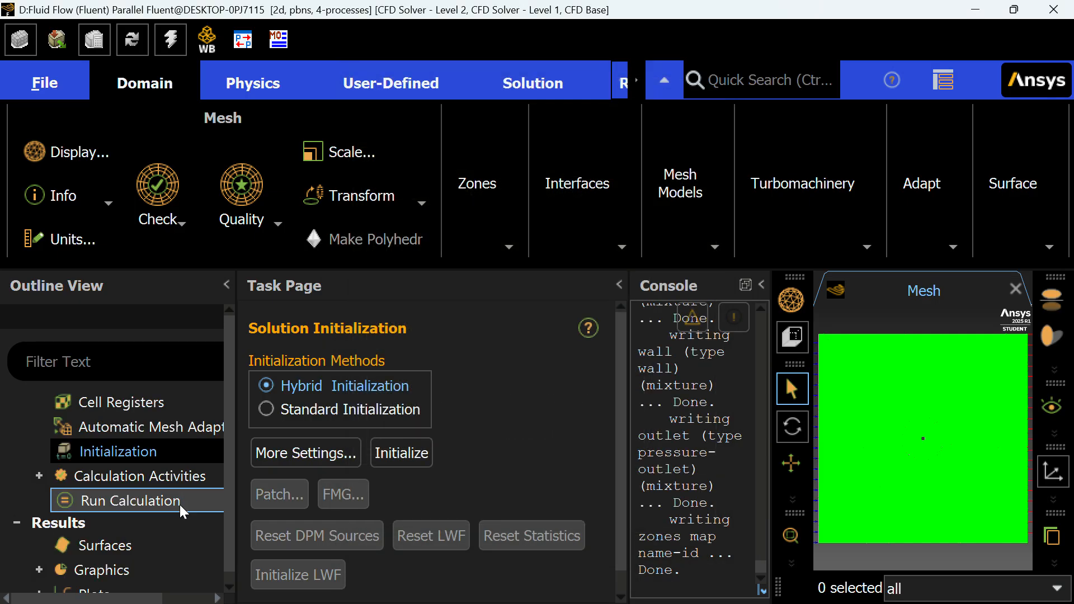
left_click(187, 440)
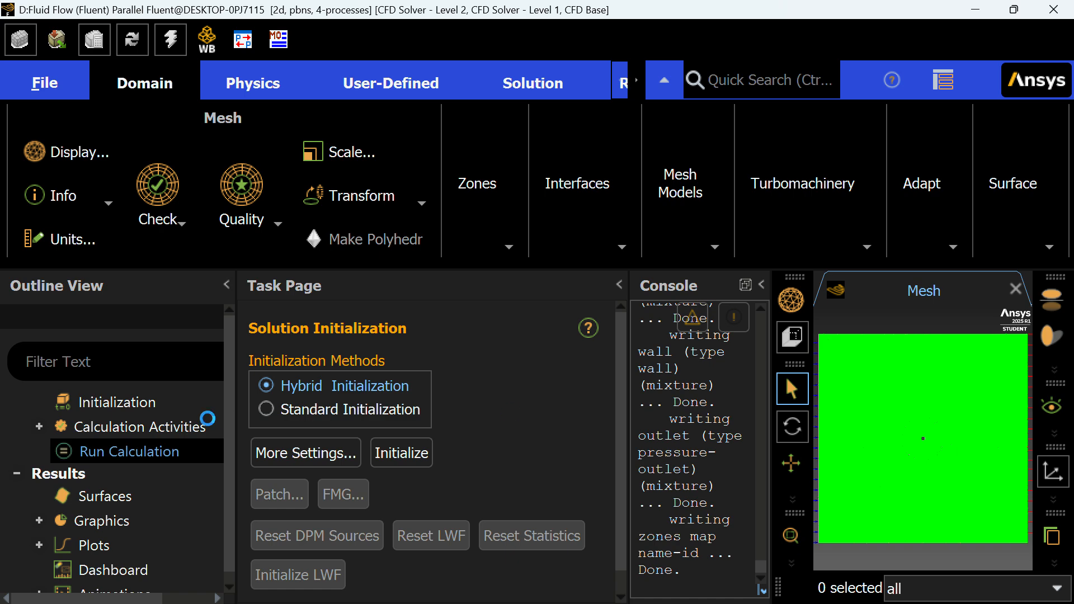
scroll(358, 454, "down", 5)
left_click(333, 324)
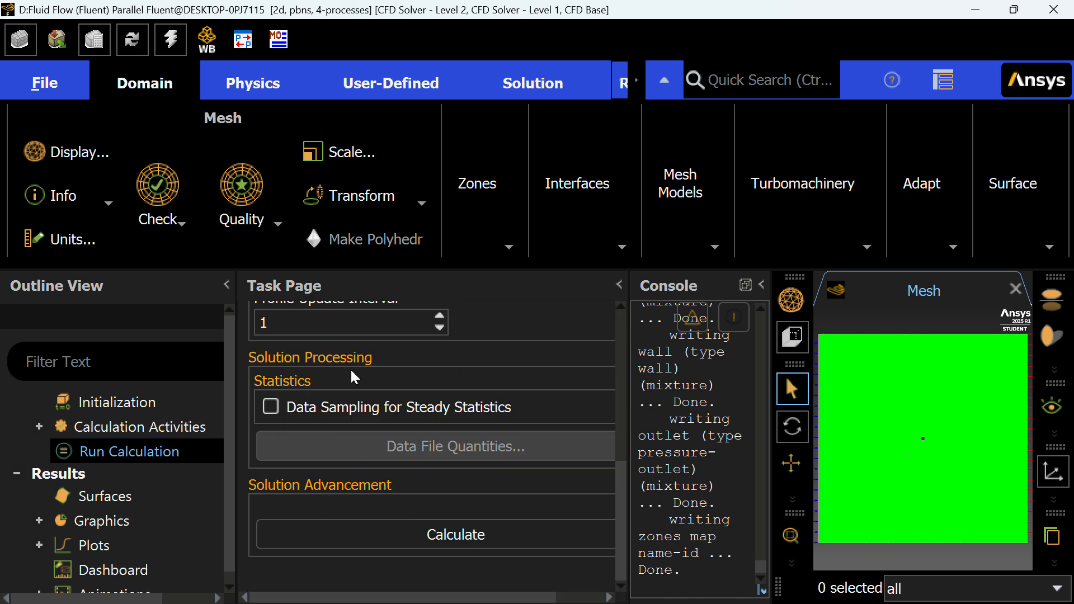
scroll(350, 367, "up", 1)
key("BackSpace")
type("1")
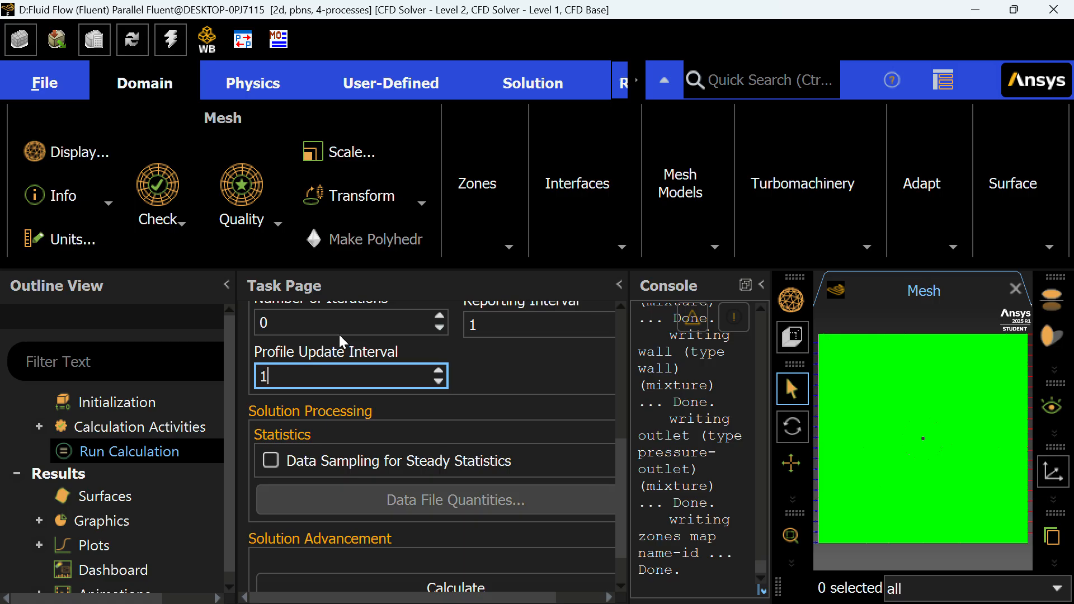
left_click(337, 315)
key("BackSpace")
type("200")
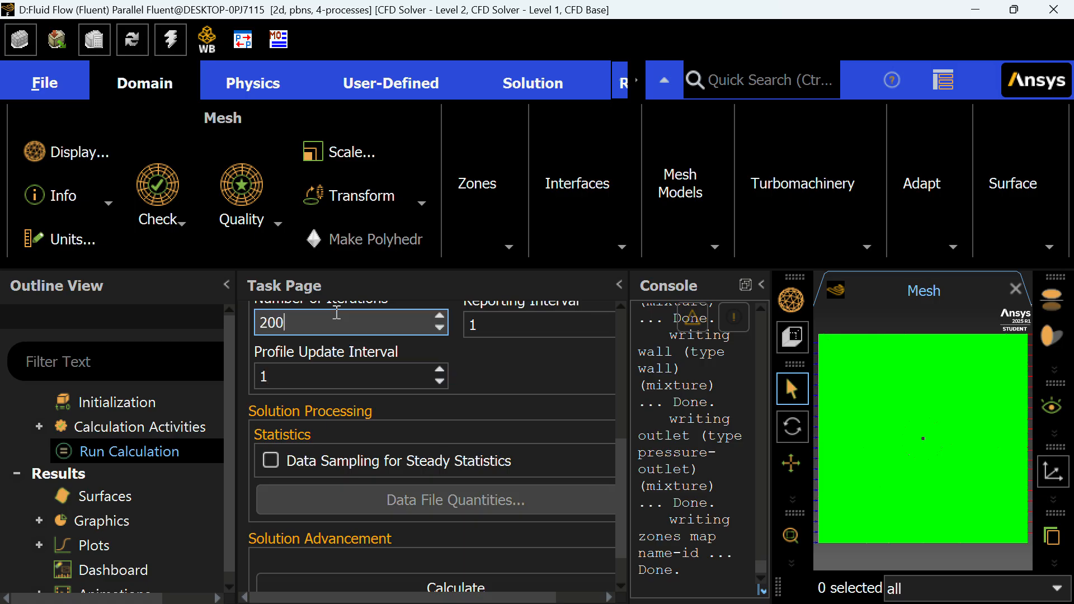
Change the pressure-velocity coupling scheme in the solution methods to SIMPLE.
scroll(79, 486, "up", 1)
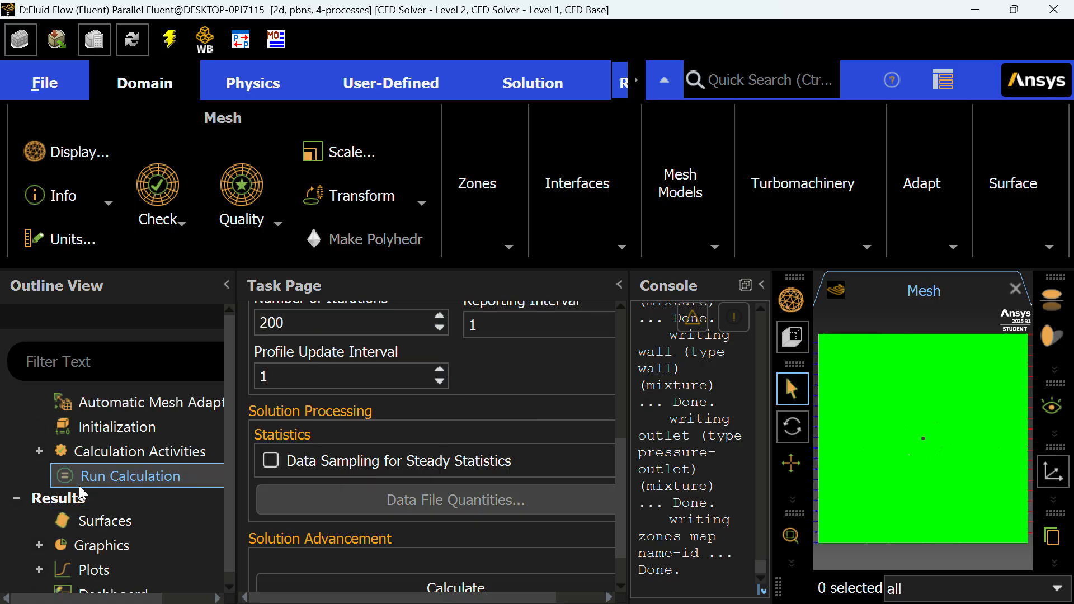
scroll(79, 485, "up", 3)
scroll(79, 486, "down", 11)
scroll(79, 485, "up", 11)
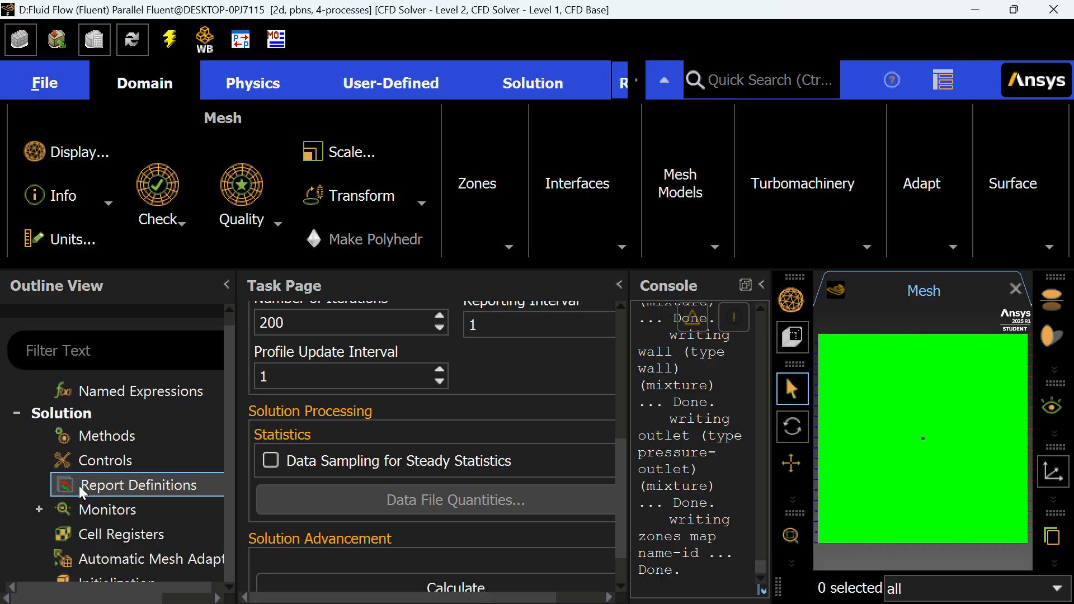
scroll(79, 486, "up", 2)
left_click(79, 485)
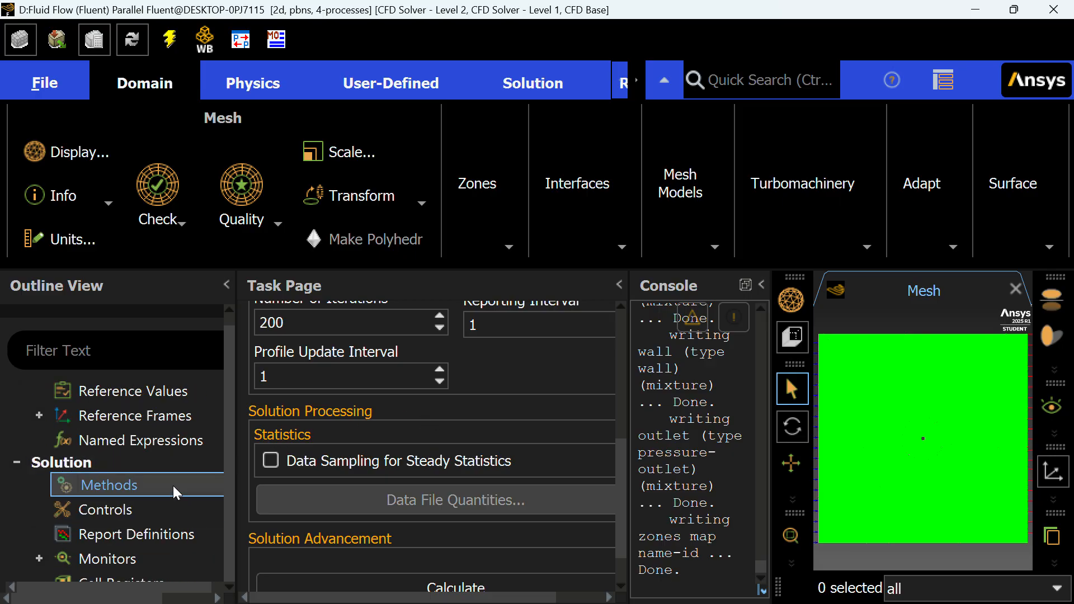
double_click(173, 485)
left_click(411, 402)
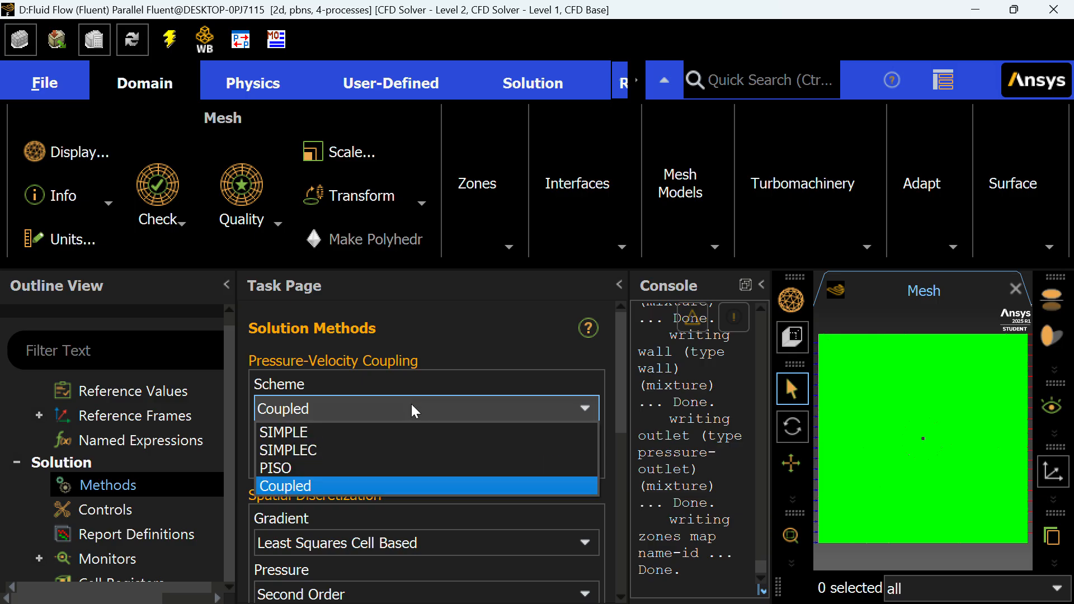
left_click(399, 432)
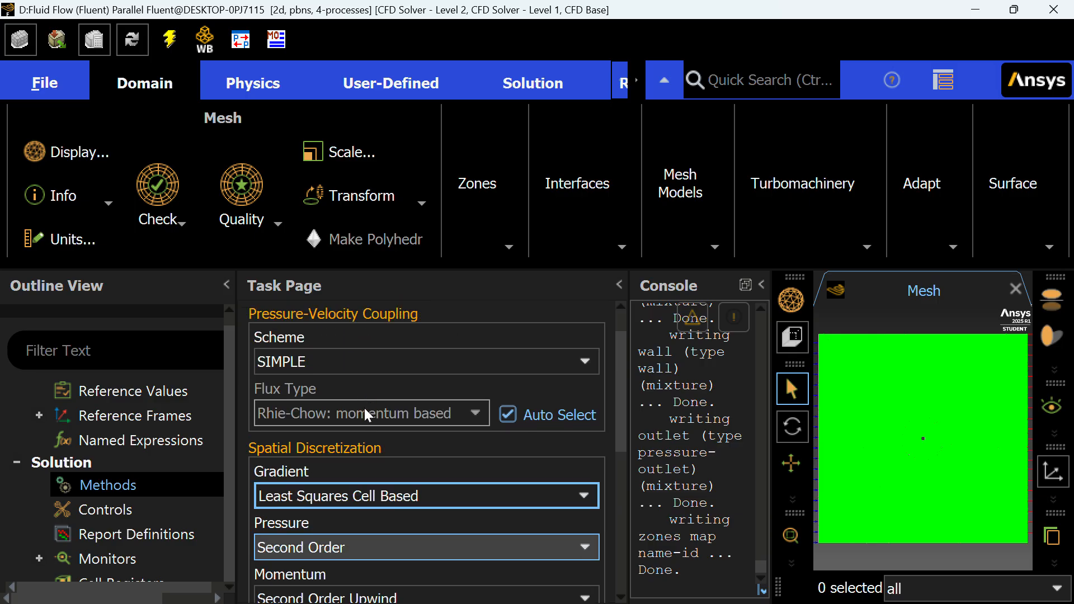
Set the spatial discretization of pressure to PRESTO! in the solution methods.
left_click(331, 549)
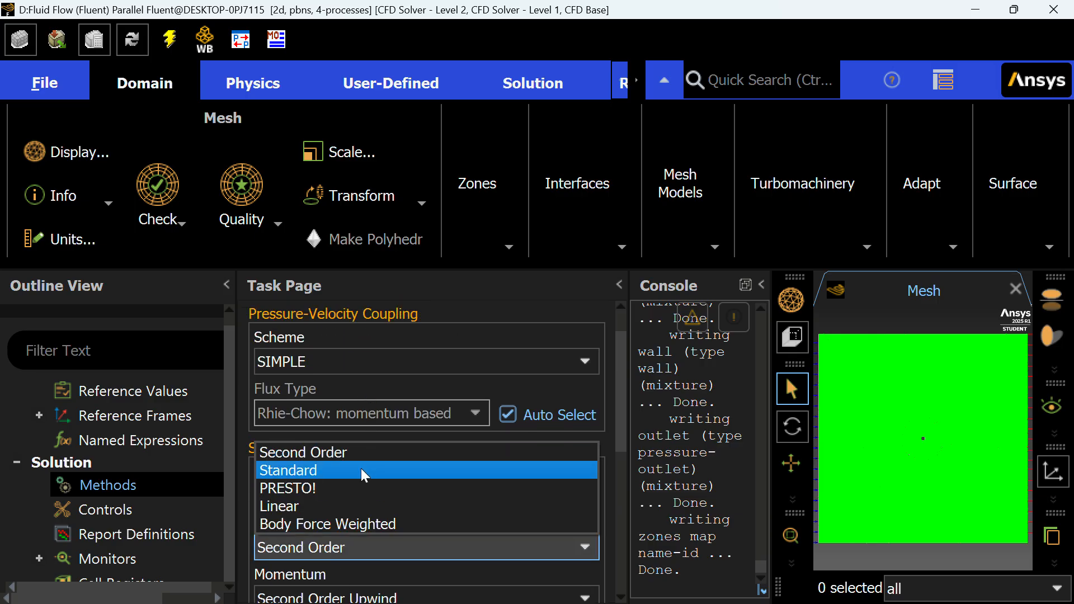
left_click(333, 488)
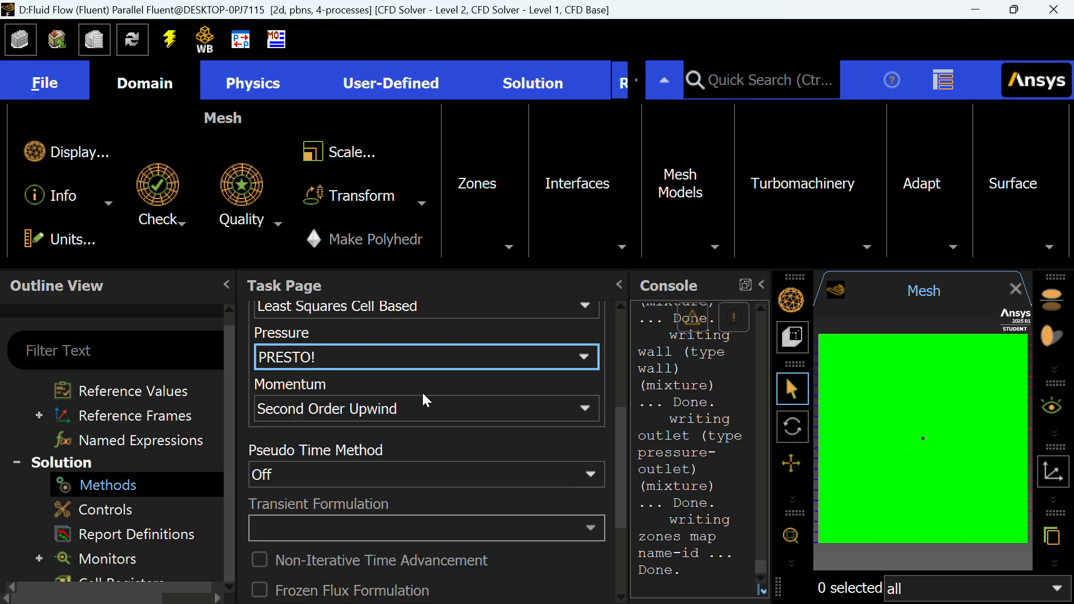
scroll(58, 487, "down", 5)
Run the calculation and show the scaled residuals plot in the graphics area.
scroll(56, 488, "up", 4)
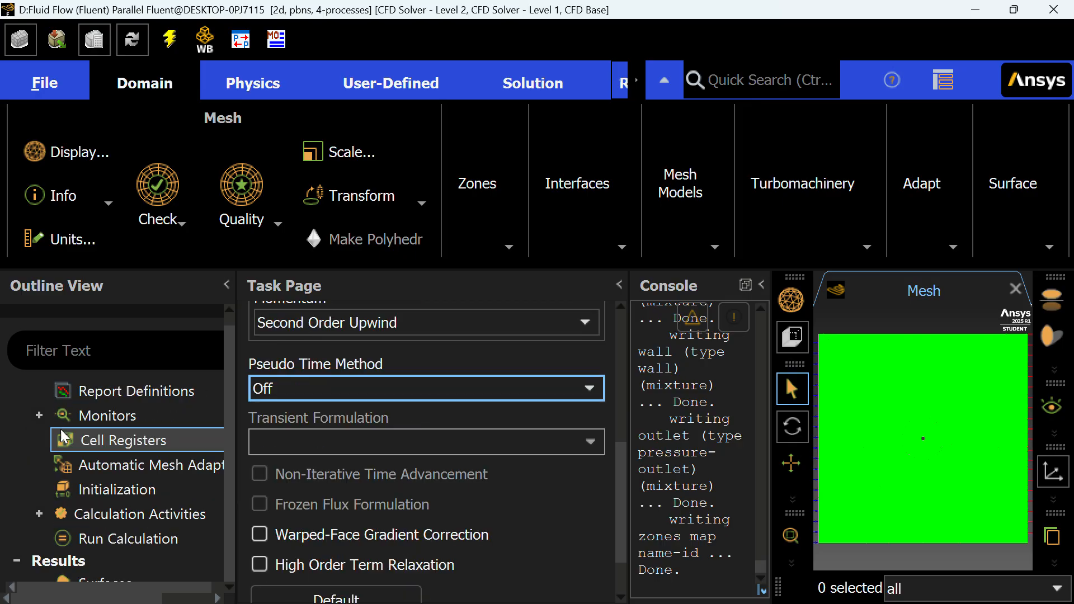
left_click(67, 562)
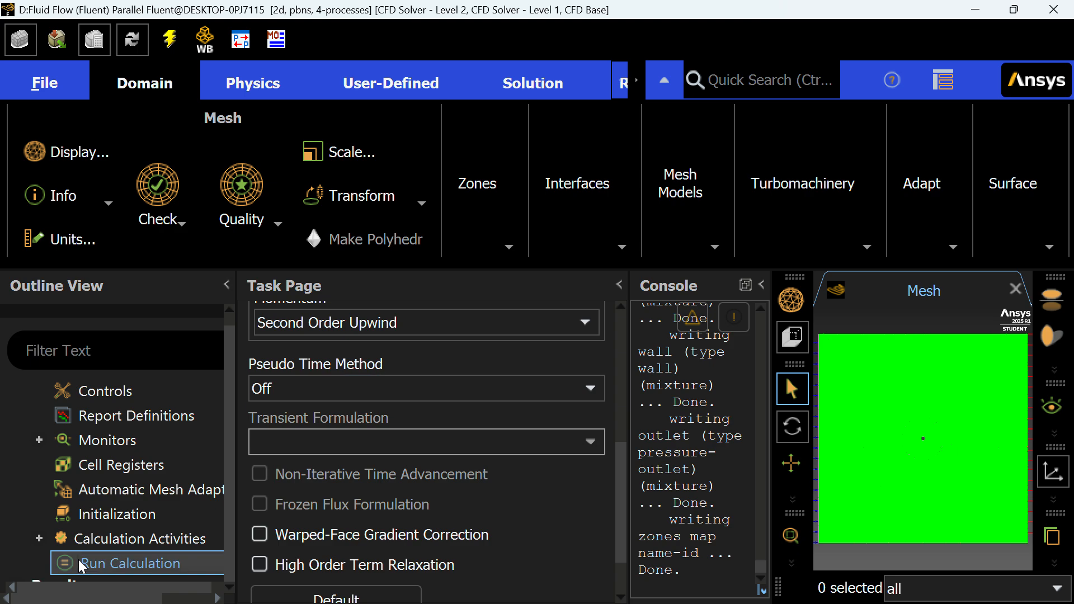
right_click(70, 562)
left_click(193, 435)
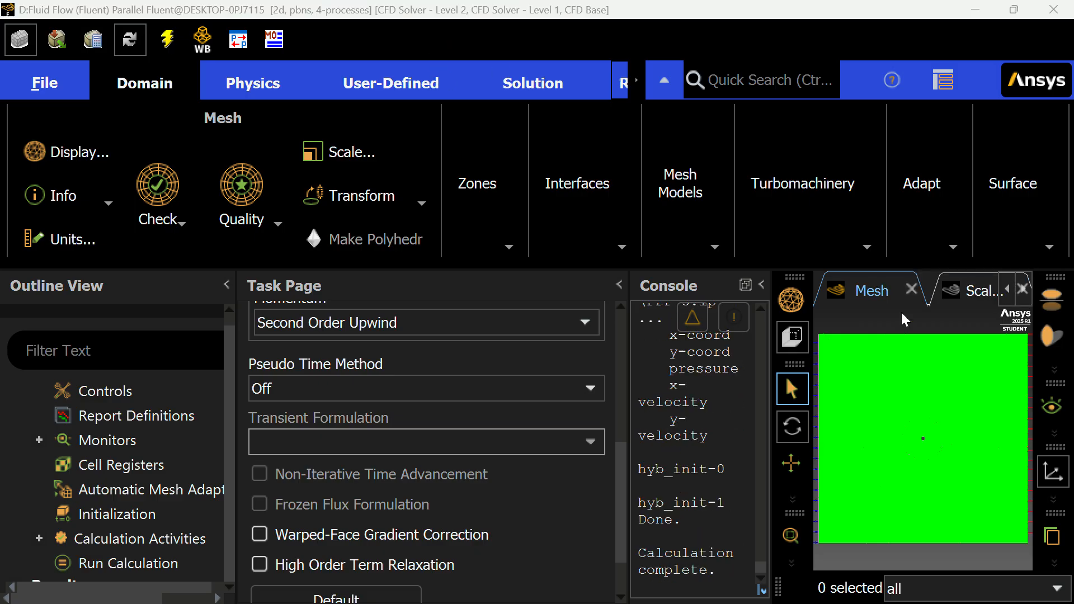
left_click(964, 291)
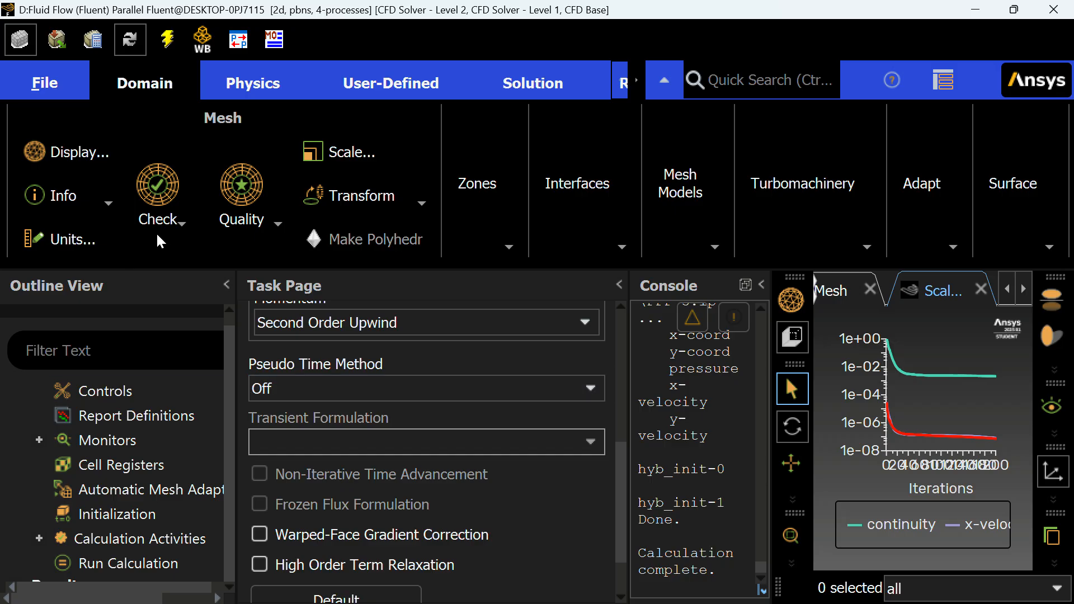
scroll(132, 411, "down", 3)
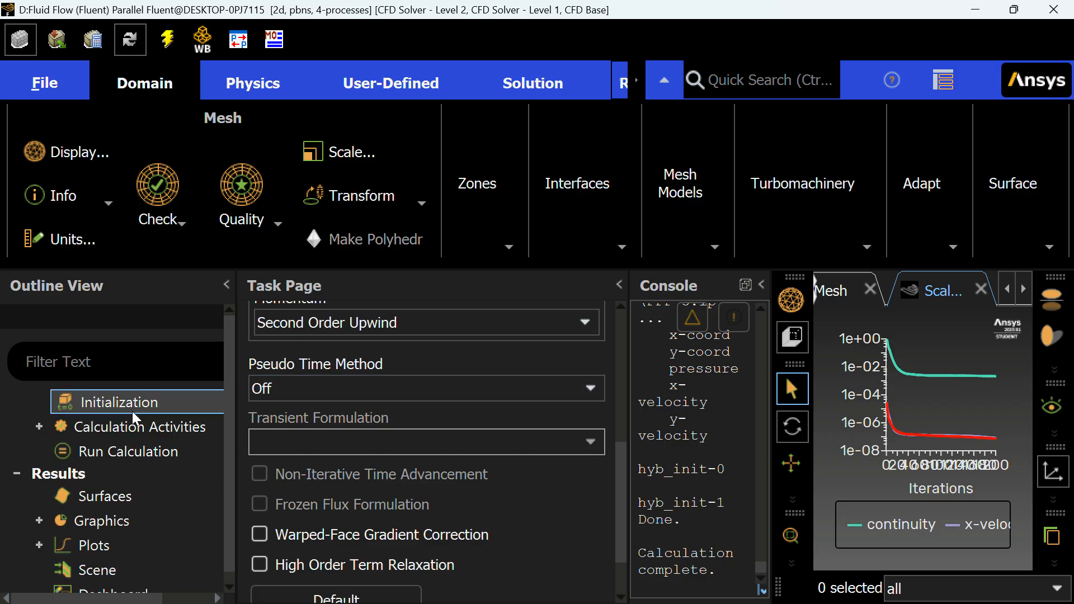
scroll(132, 417, "up", 6)
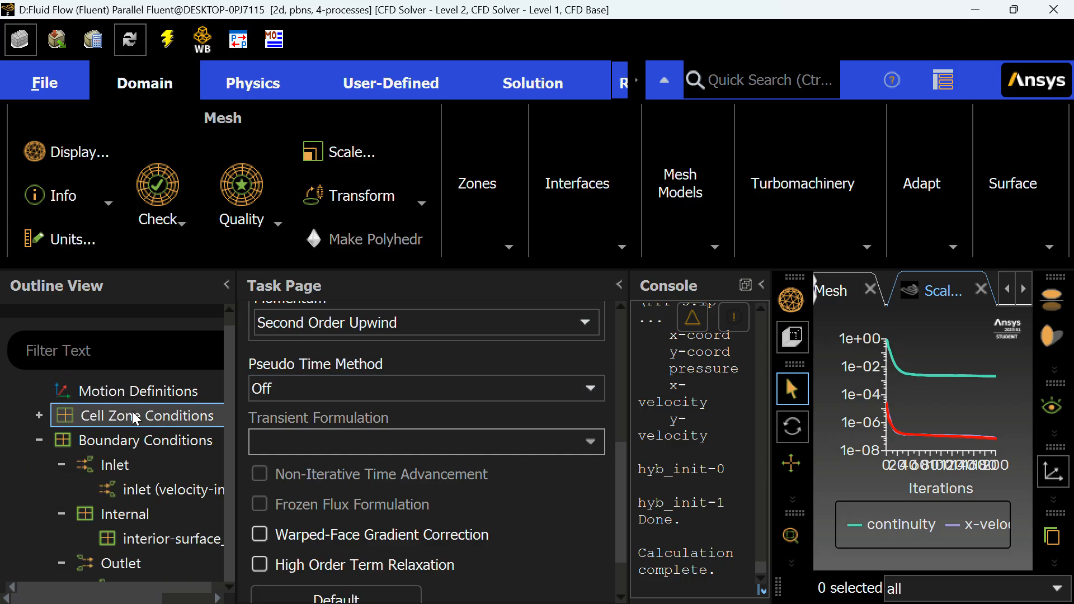
scroll(134, 417, "down", 6)
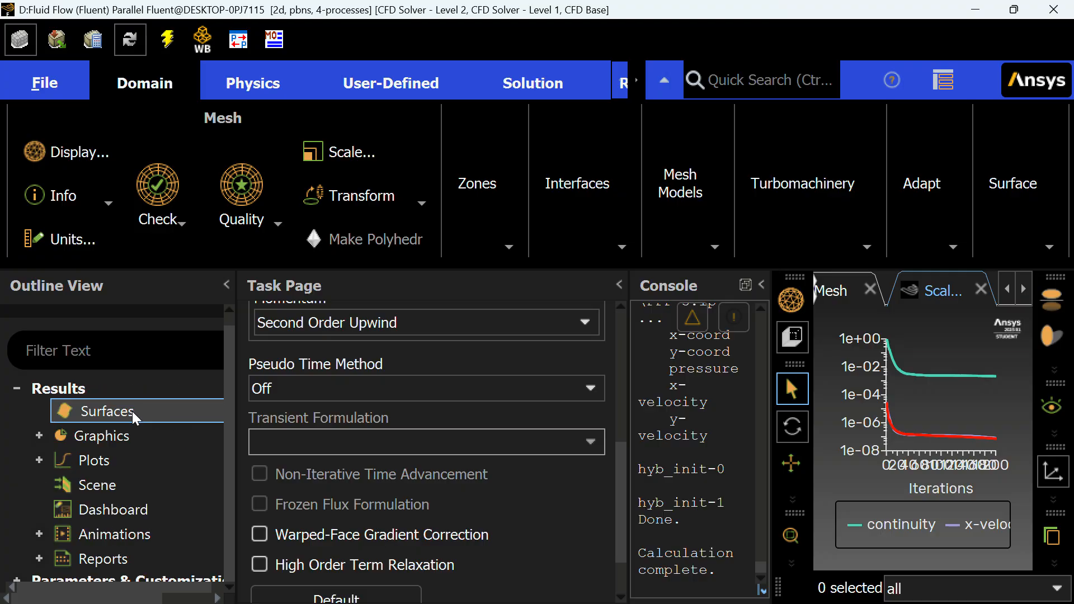
Create a drag coefficient report definition for the wall zone, with report file, report plot and printing to console enabled.
scroll(135, 417, "up", 2)
scroll(132, 417, "up", 2)
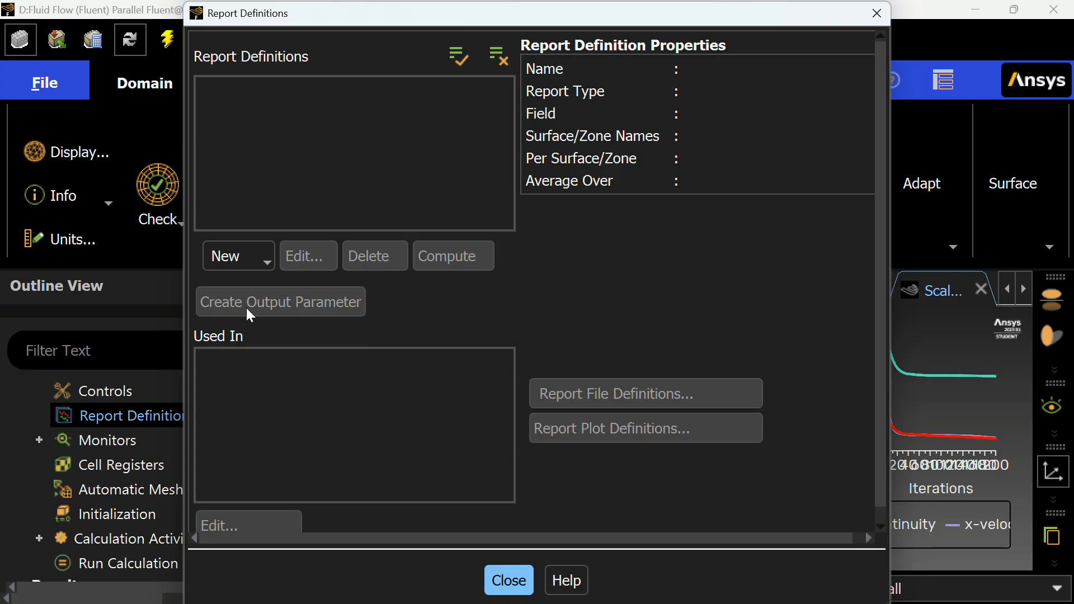
left_click(227, 255)
mouse_move(260, 348)
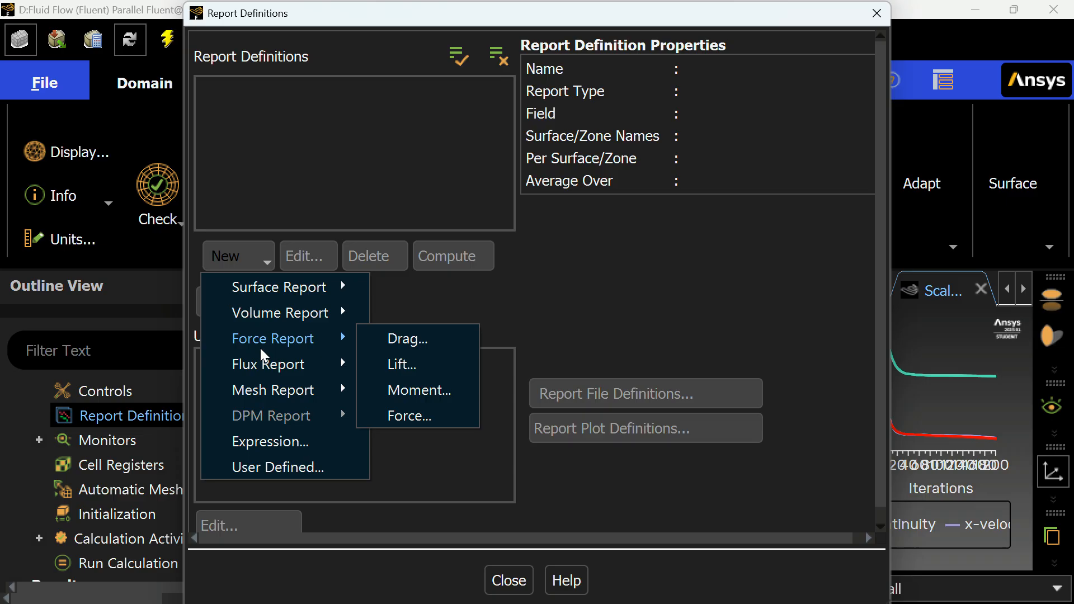
left_click(408, 340)
left_click(691, 220)
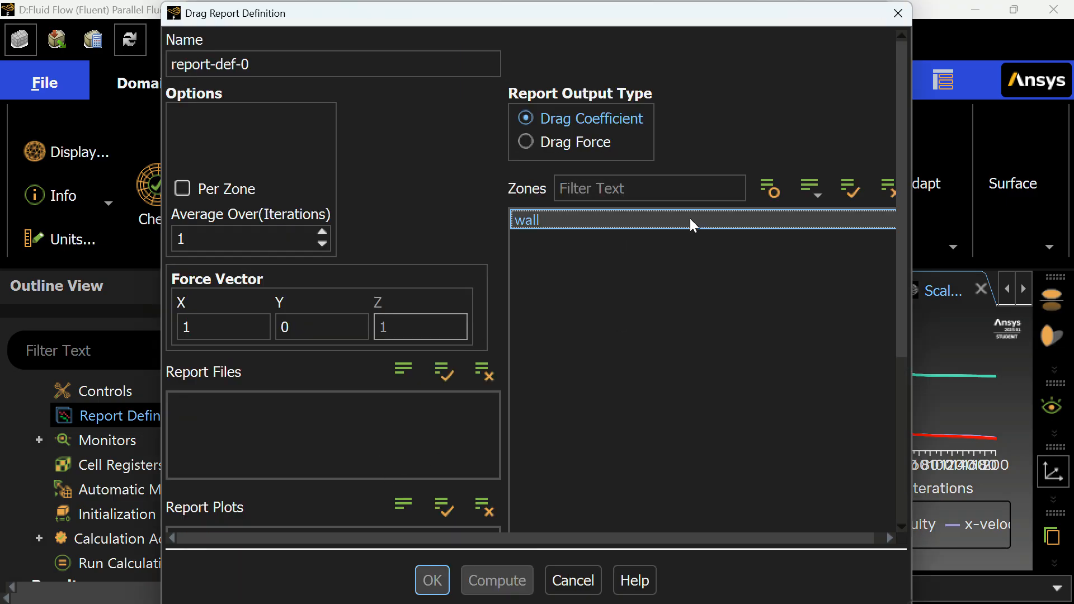
double_click(322, 6)
scroll(438, 388, "down", 5)
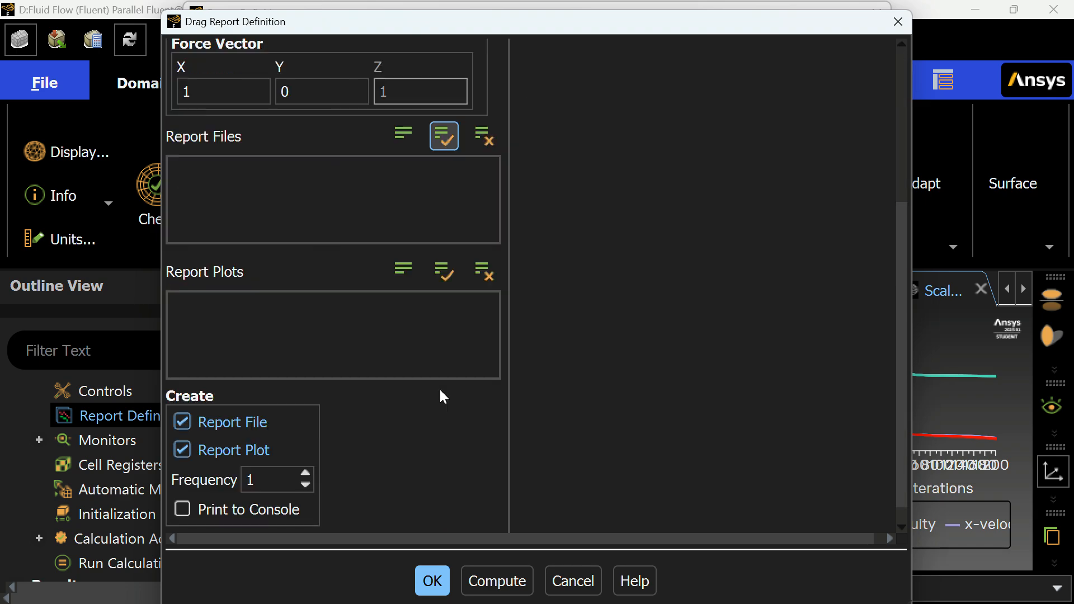
Compute the wall's drag coefficient, save the report definition and close the report definitions.
left_click(493, 586)
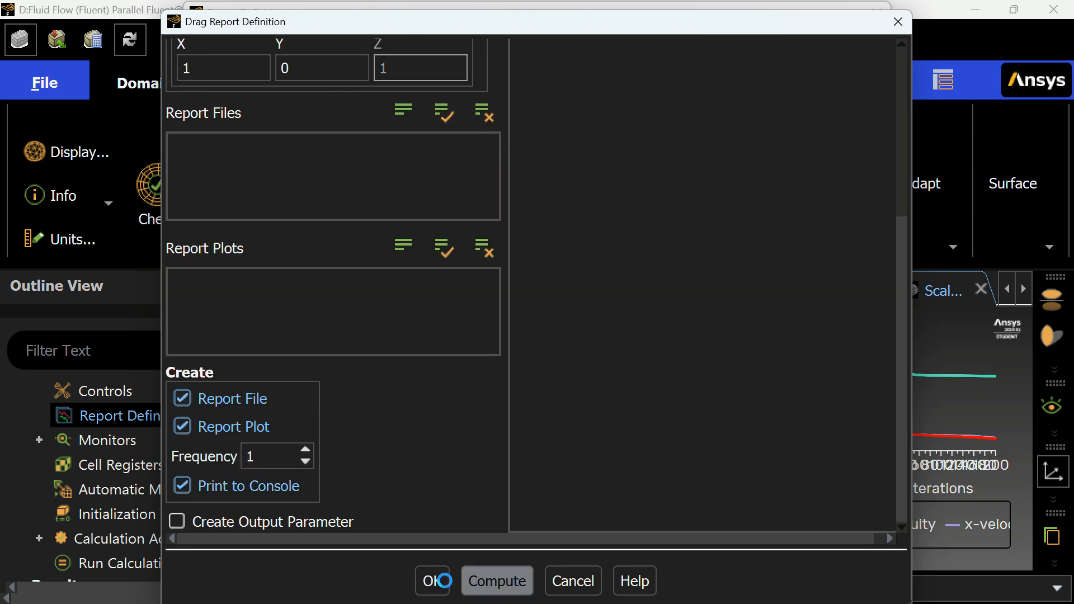
left_click(438, 587)
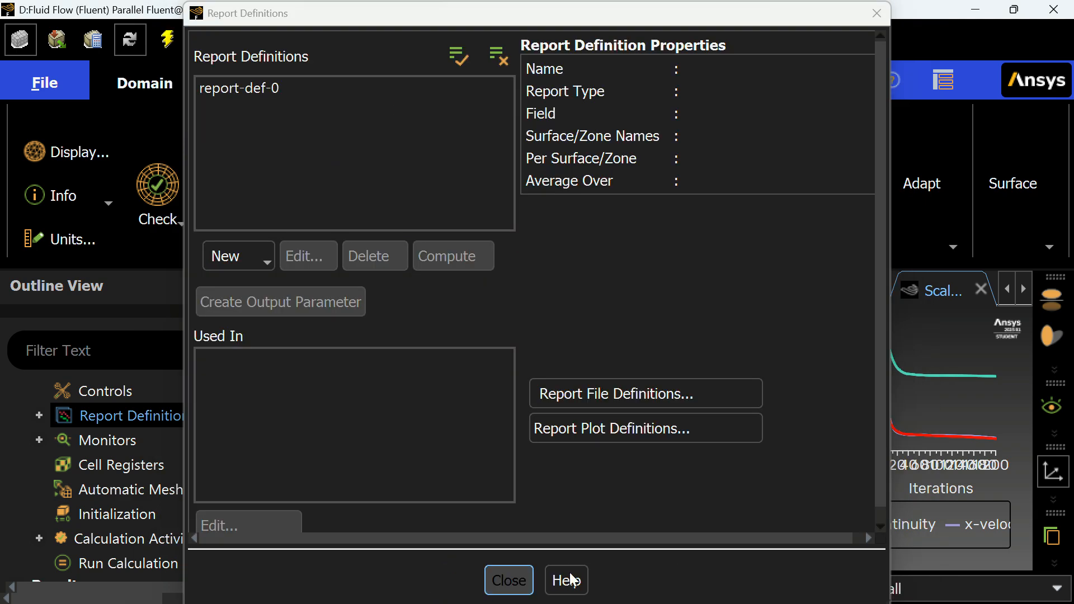
left_click(505, 584)
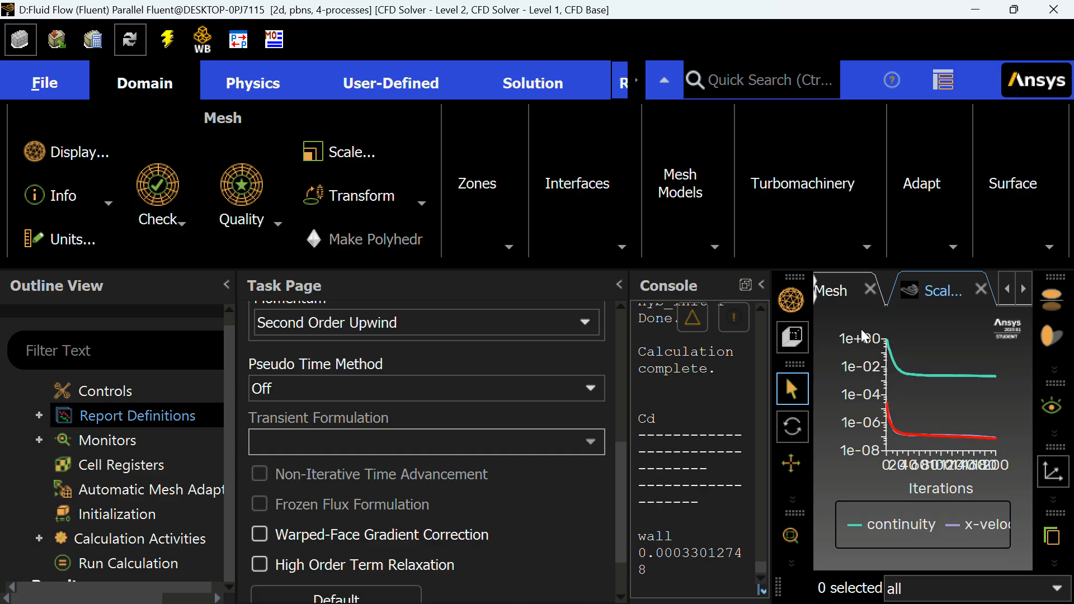
Create an XY plot of Pressure Coefficient along the X direction vector on the wall surface.
scroll(135, 502, "down", 4)
scroll(135, 502, "up", 1)
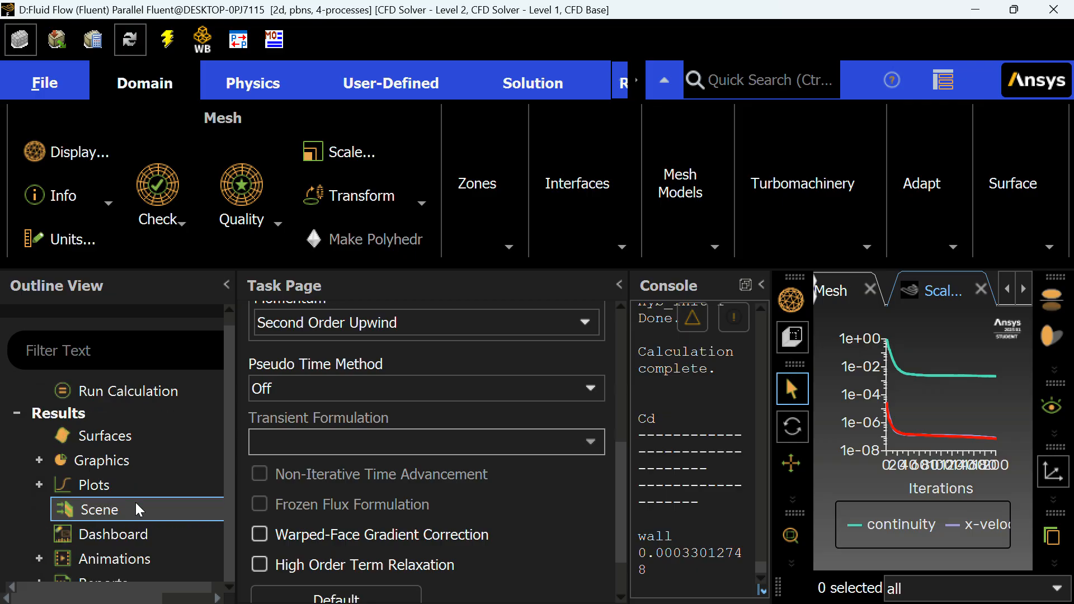
scroll(135, 503, "up", 1)
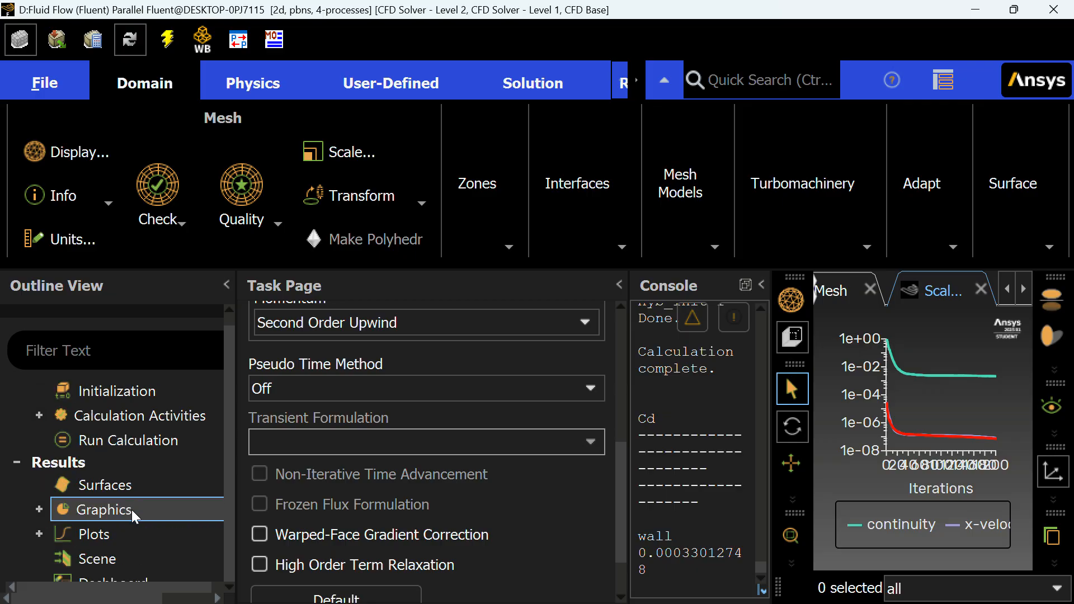
scroll(132, 509, "down", 2)
left_click(96, 426)
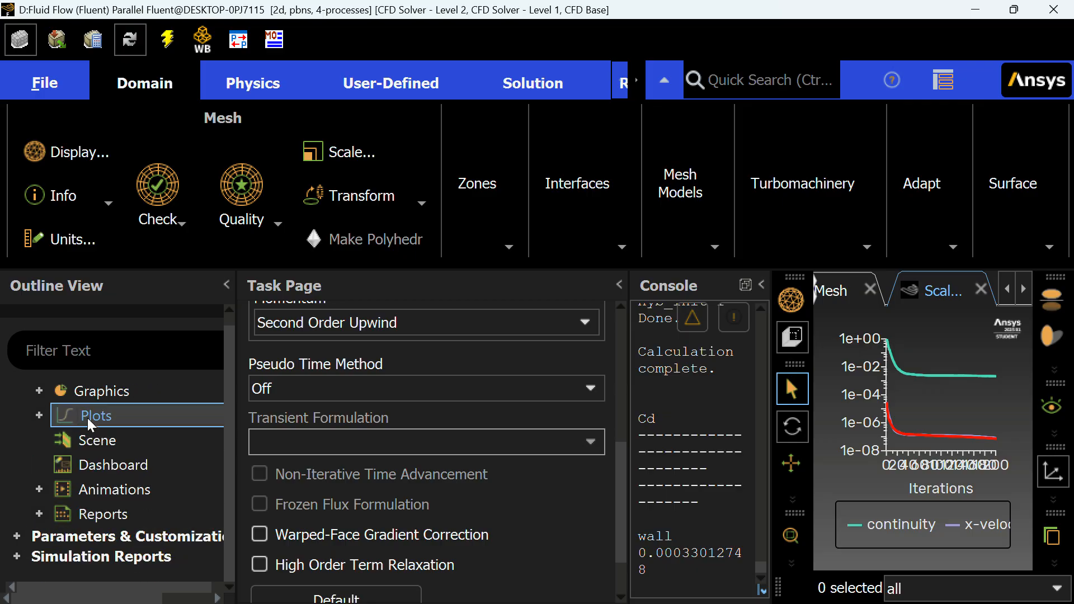
double_click(87, 418)
right_click(96, 465)
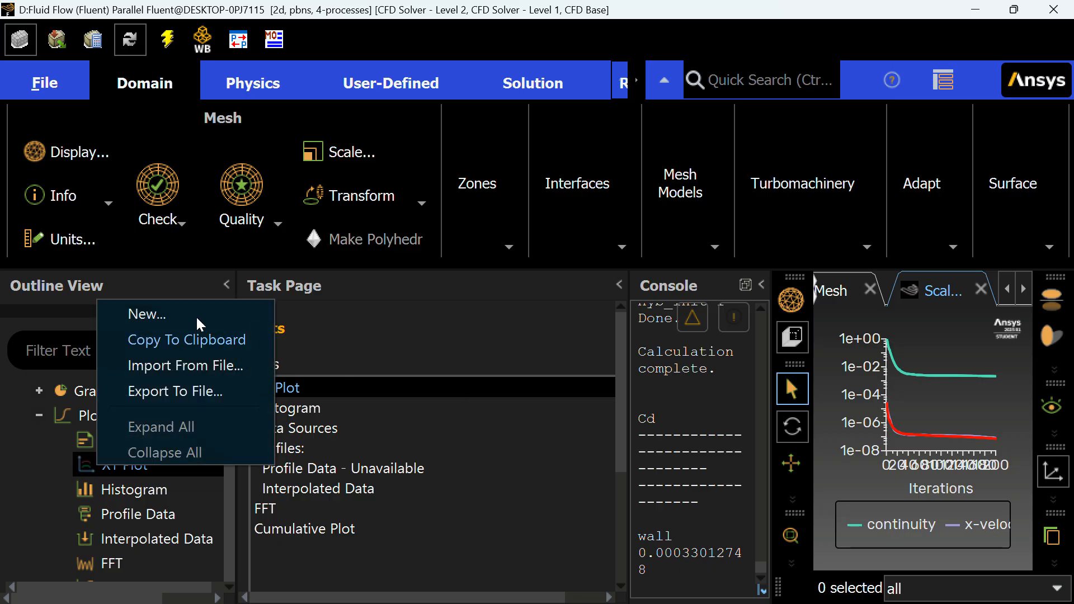
left_click(153, 339)
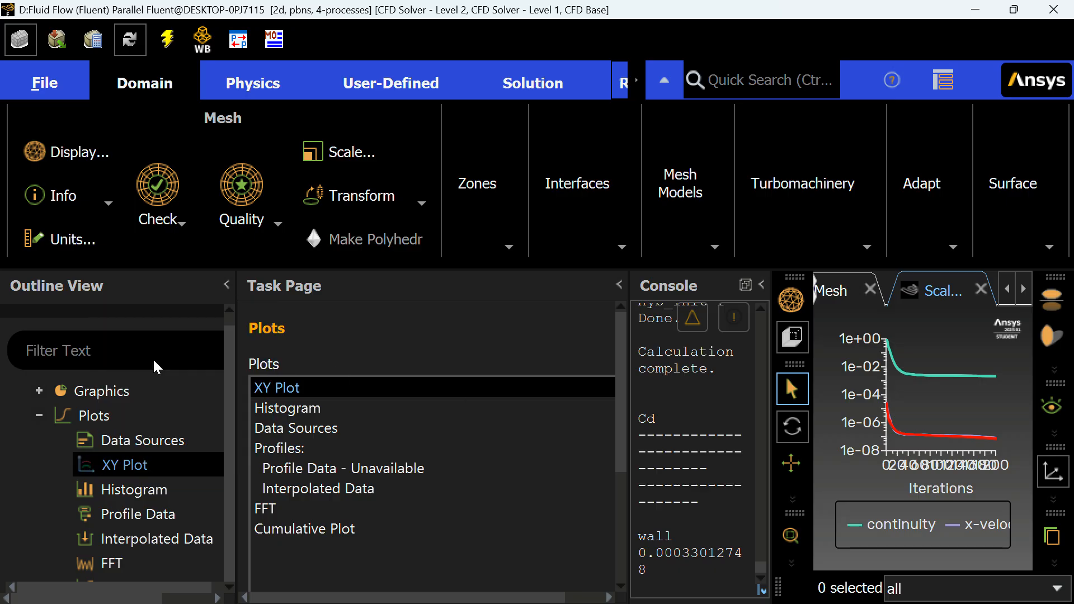
double_click(144, 461)
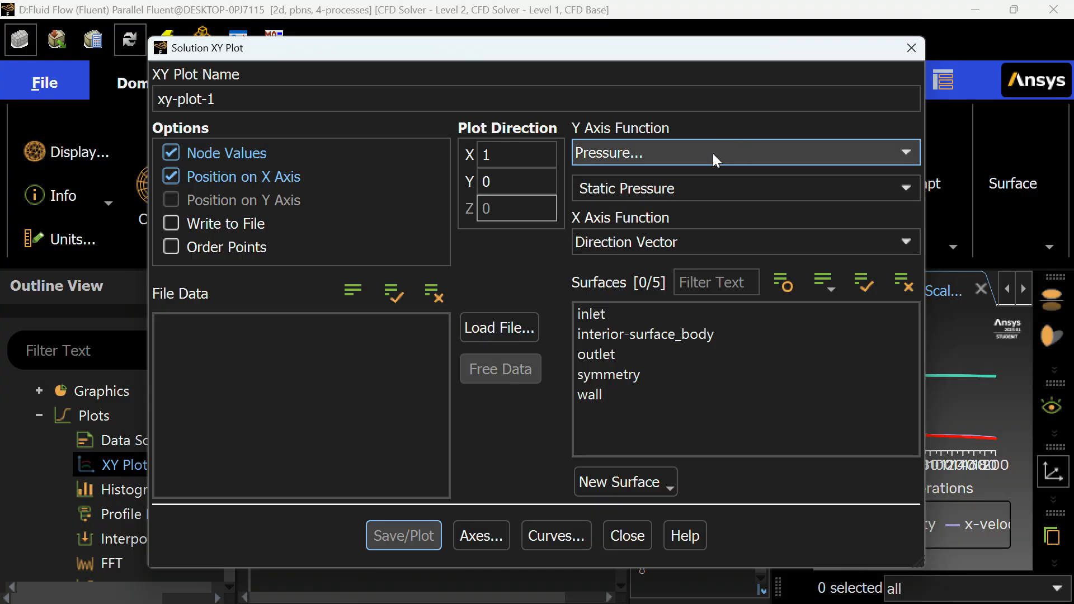
left_click(837, 187)
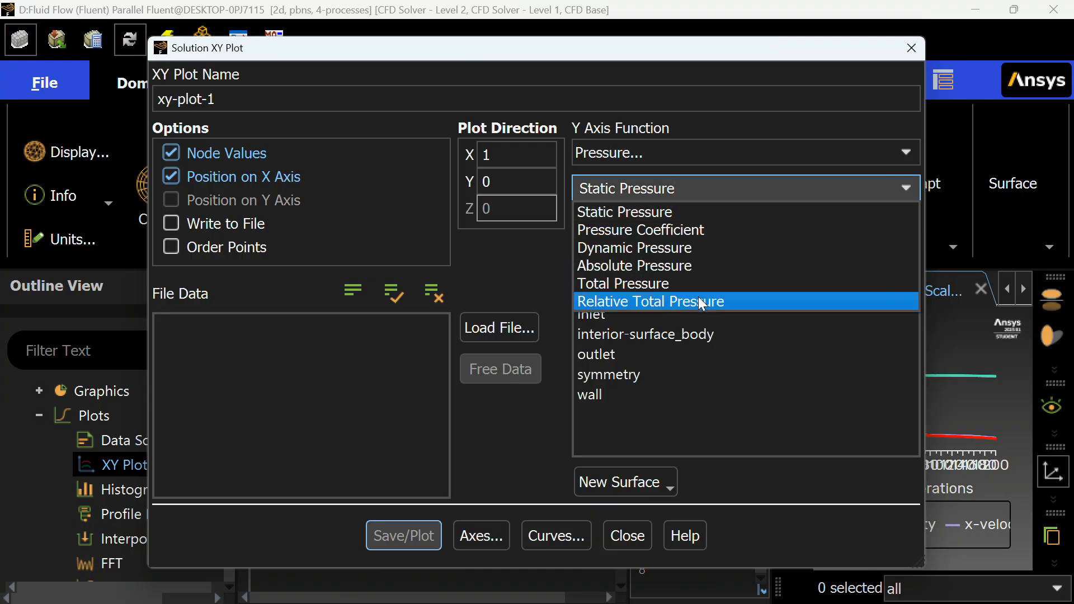
left_click(660, 230)
left_click(634, 395)
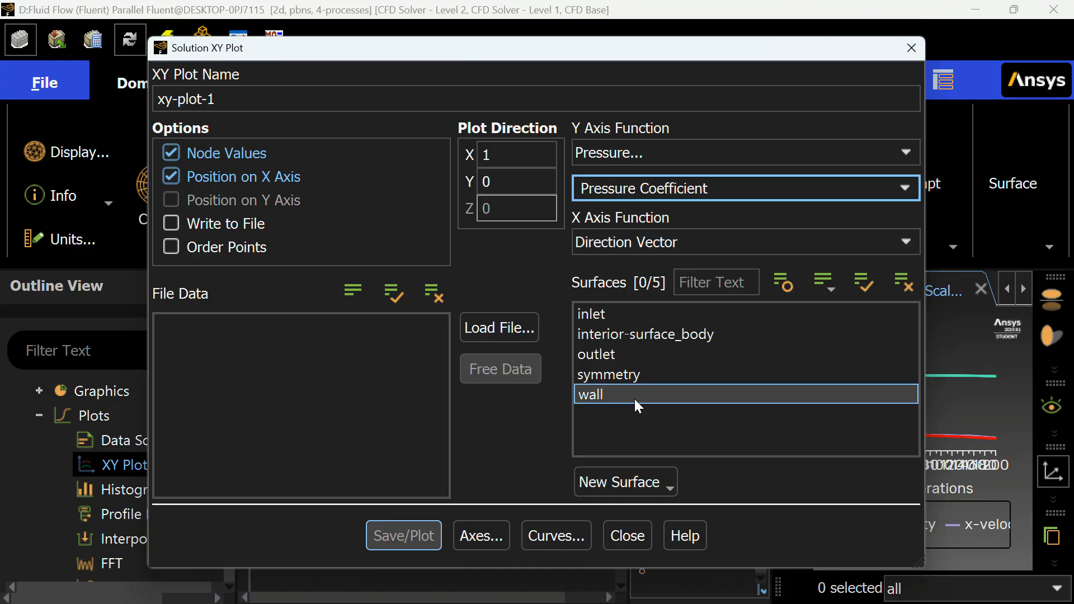
left_click(413, 534)
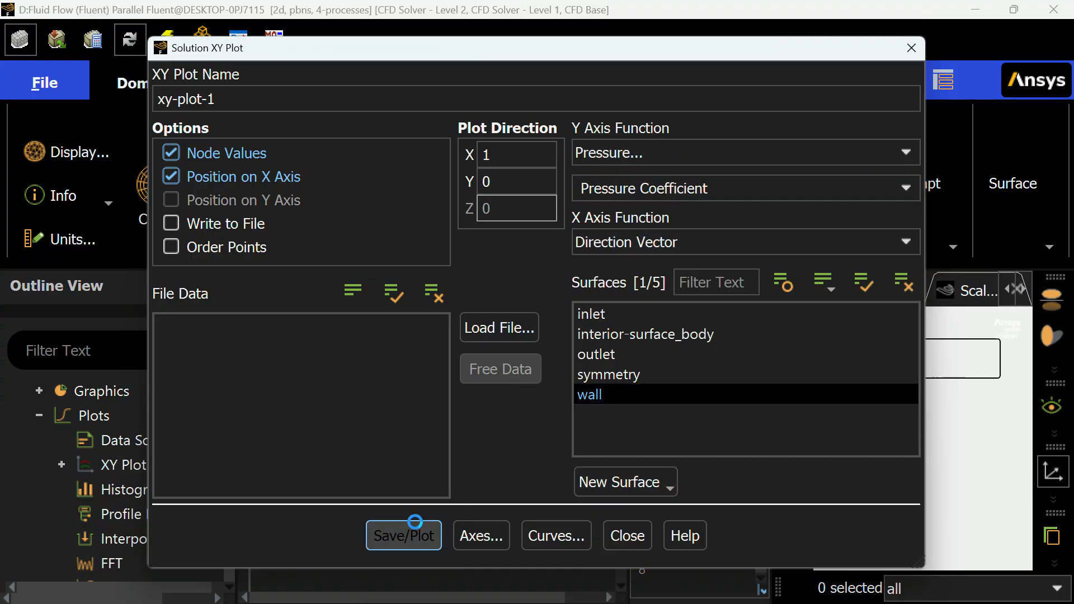
left_click(632, 540)
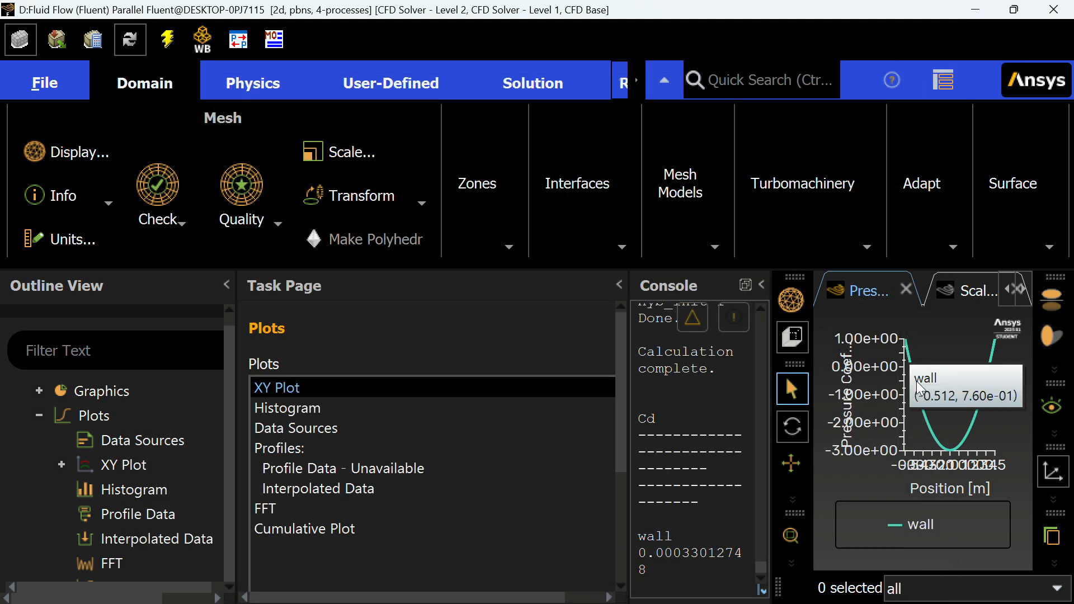
mouse_move(915, 482)
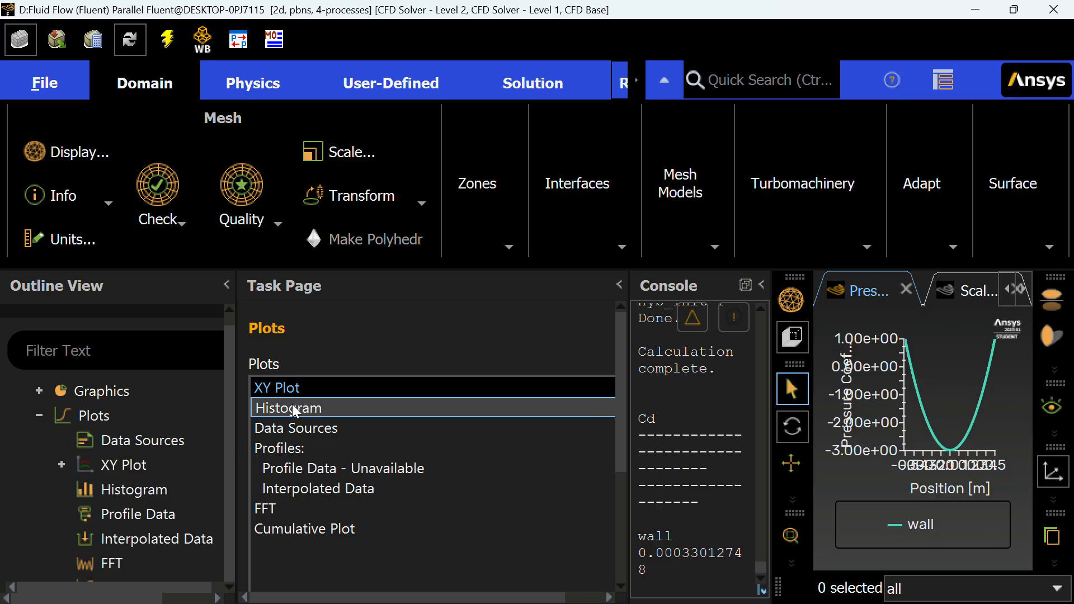
Create a second XY plot showing Velocity Magnitude along the X direction vector on the wall surface.
double_click(109, 470)
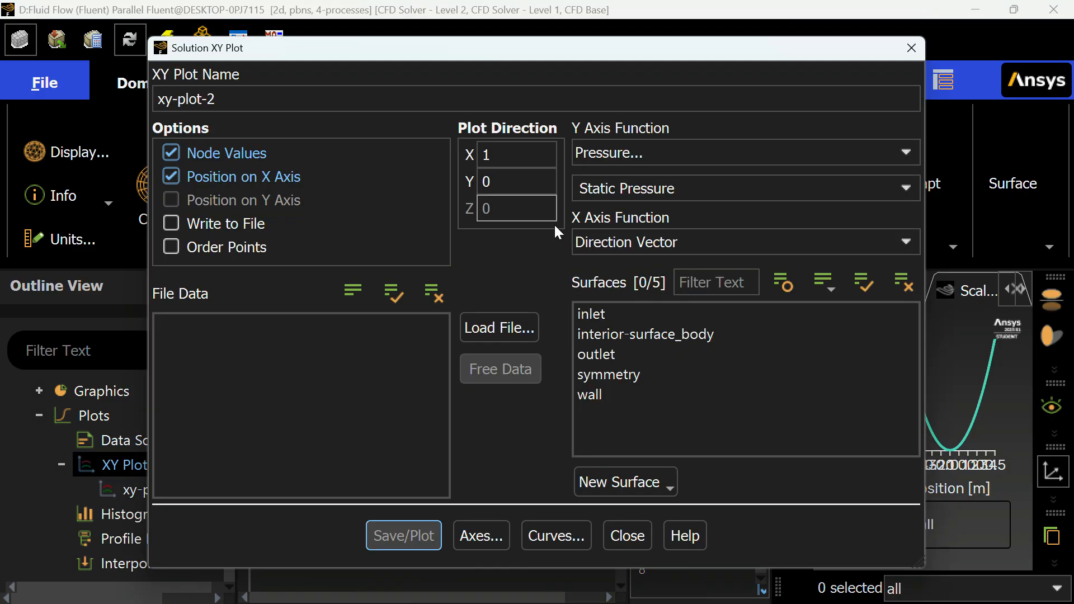
left_click(692, 150)
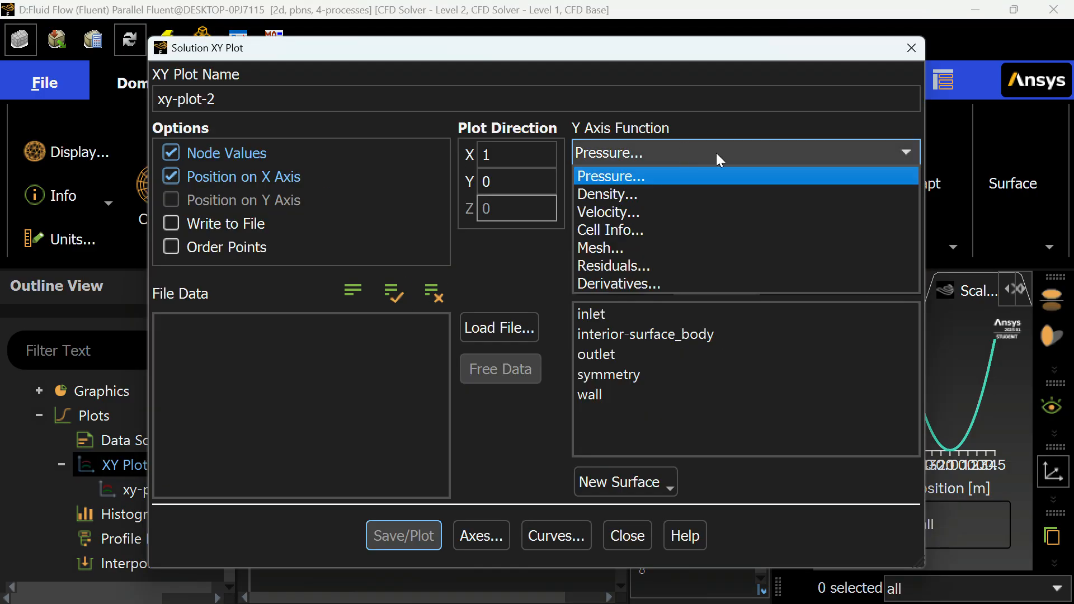
left_click(693, 208)
left_click(599, 395)
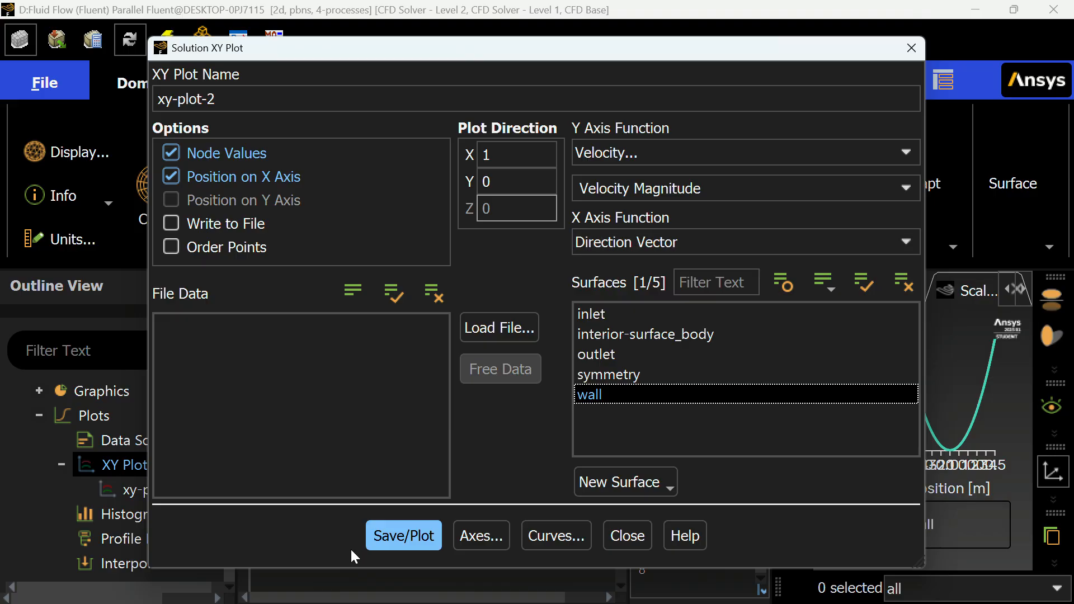
left_click(390, 543)
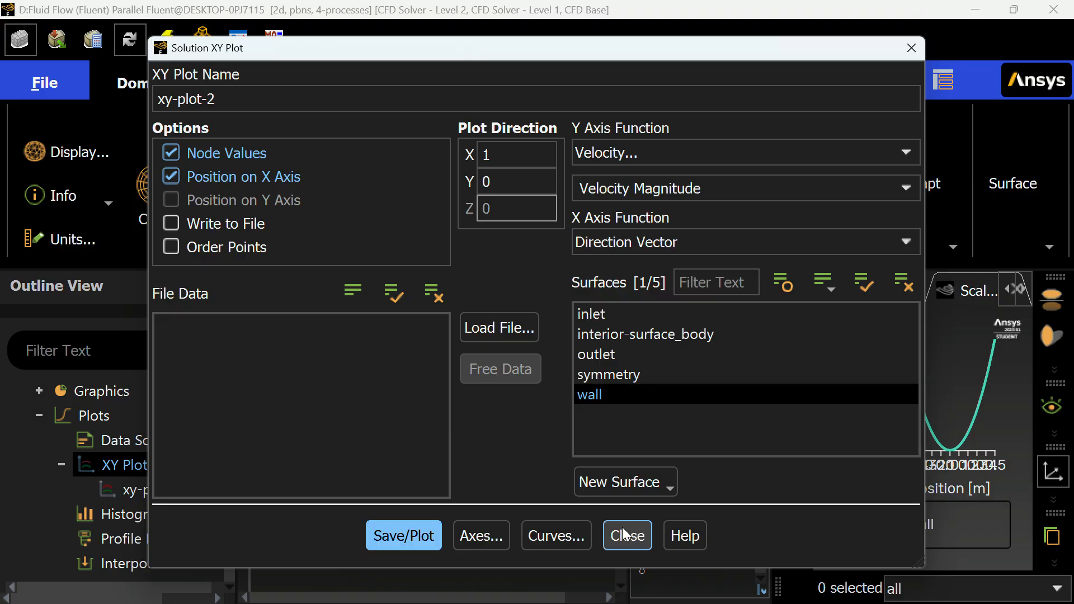
left_click(429, 536)
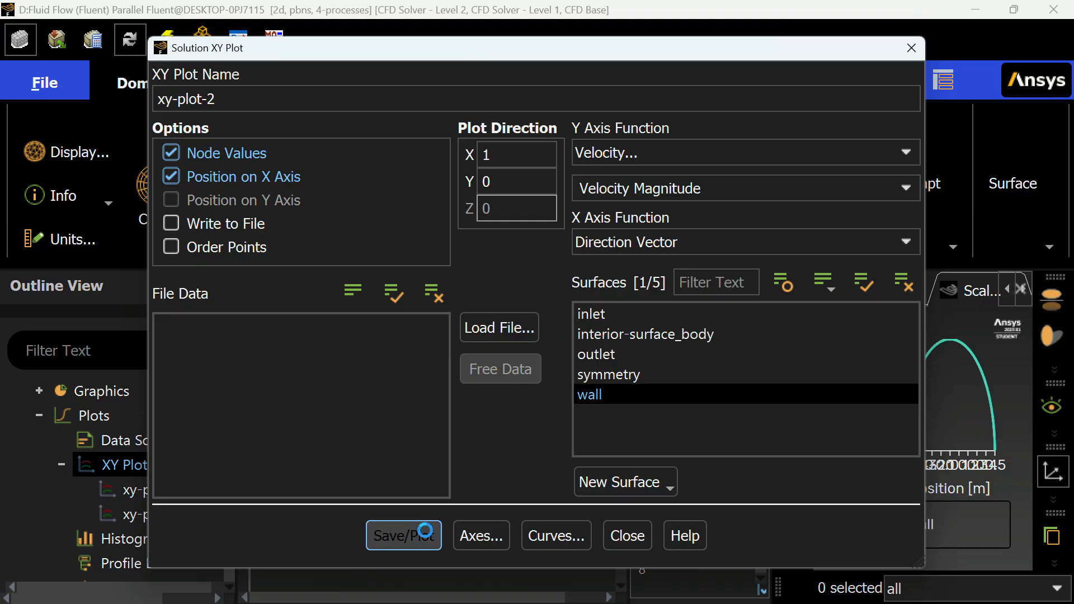
left_click(626, 536)
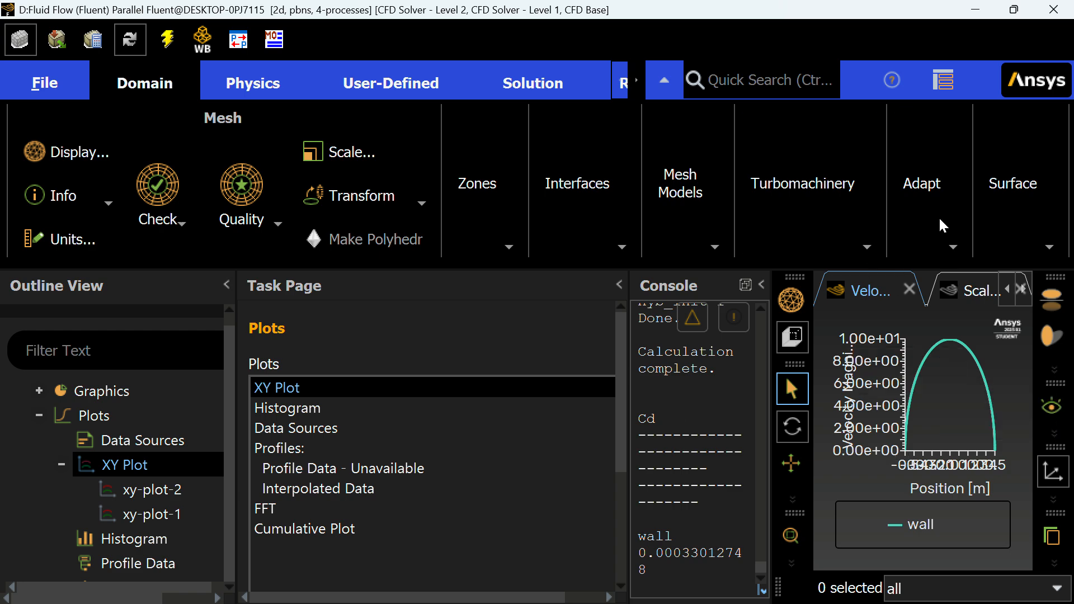
Exit Fluent, using the settings changes for the current calculation only.
left_click(1052, 10)
left_click(545, 339)
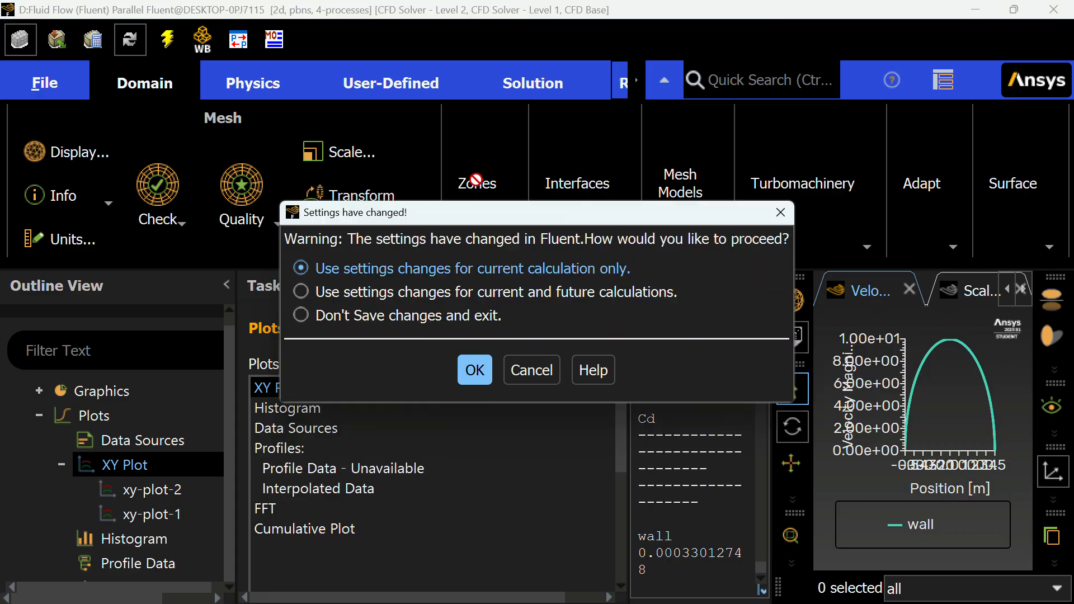
left_click(478, 377)
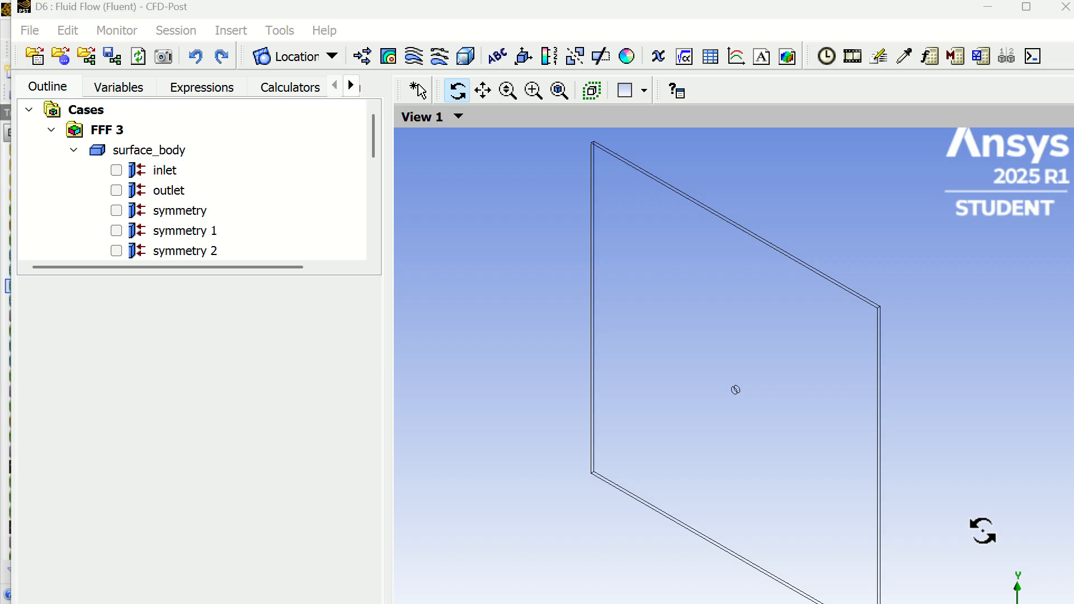
In CFD-Post, view the flow domain face-on in the XY plane and insert a contour named Velocity Contours.
left_click(1026, 7)
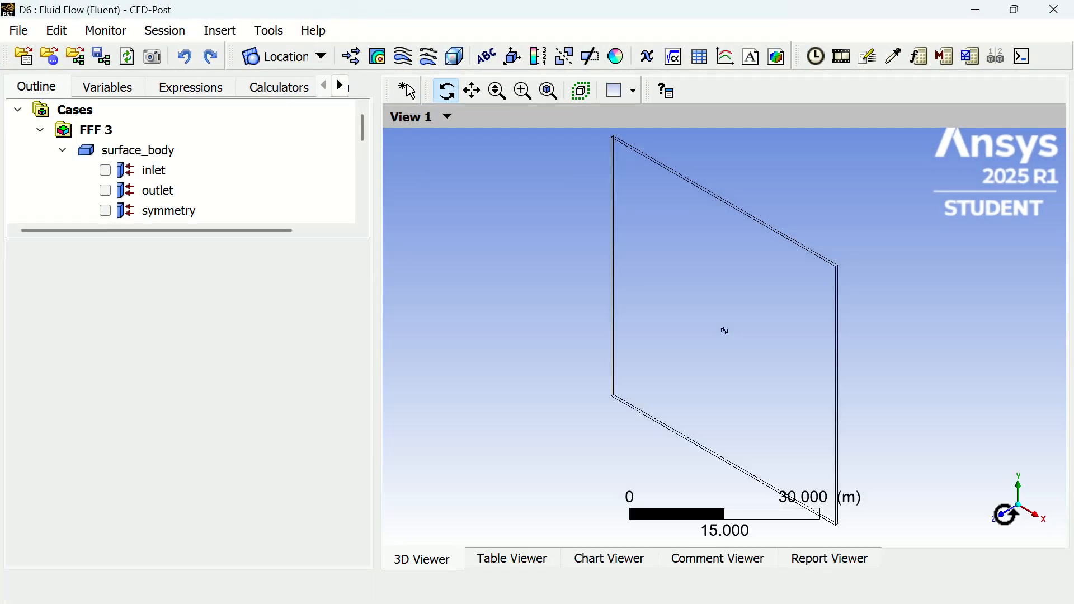
left_click(1010, 523)
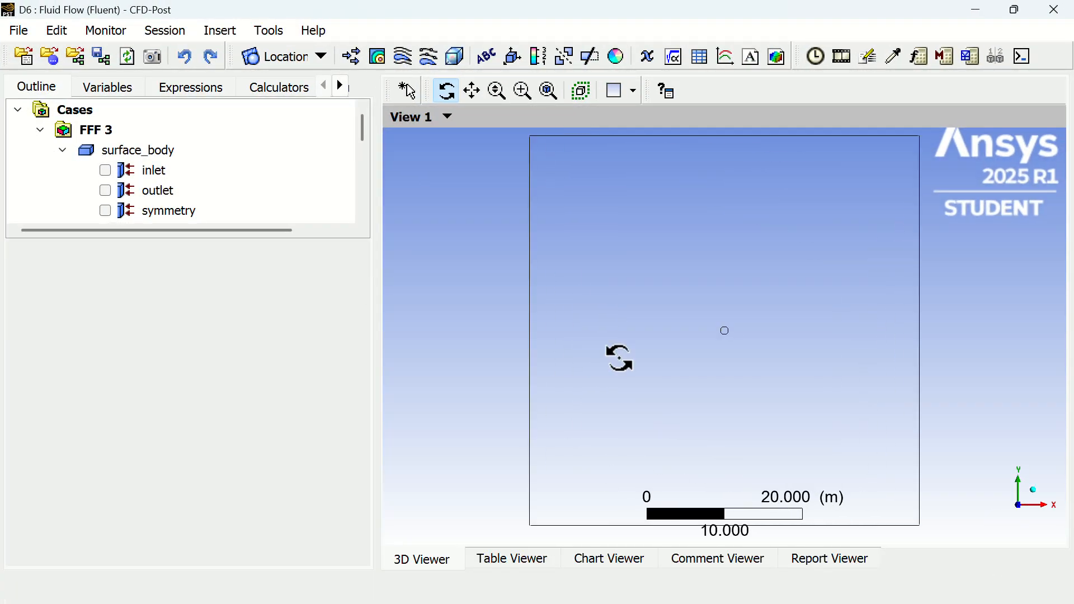
left_click(378, 56)
type("Velocity Contours")
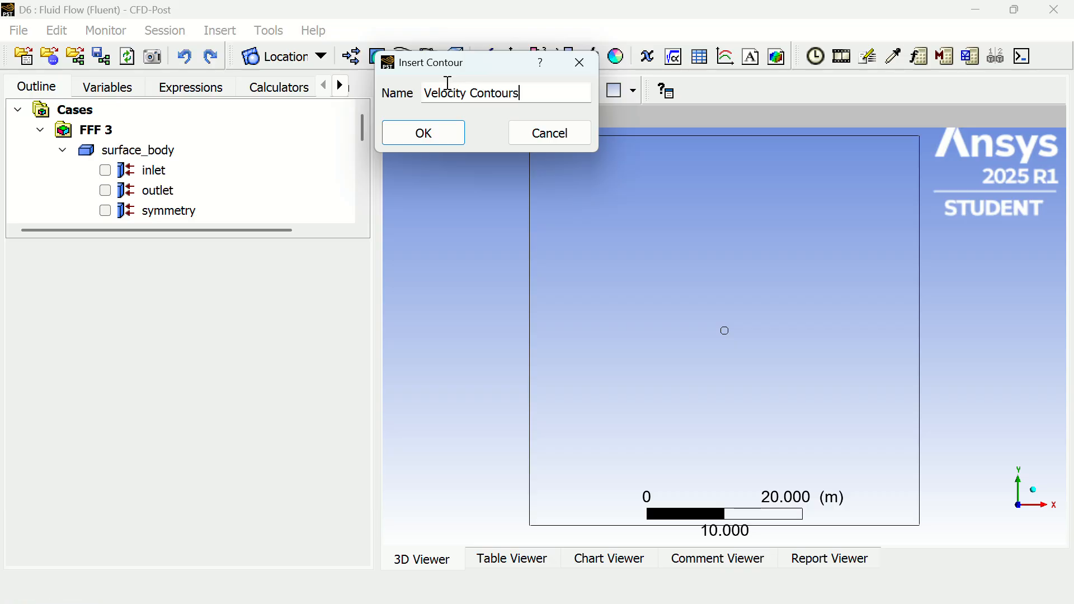
key("Return")
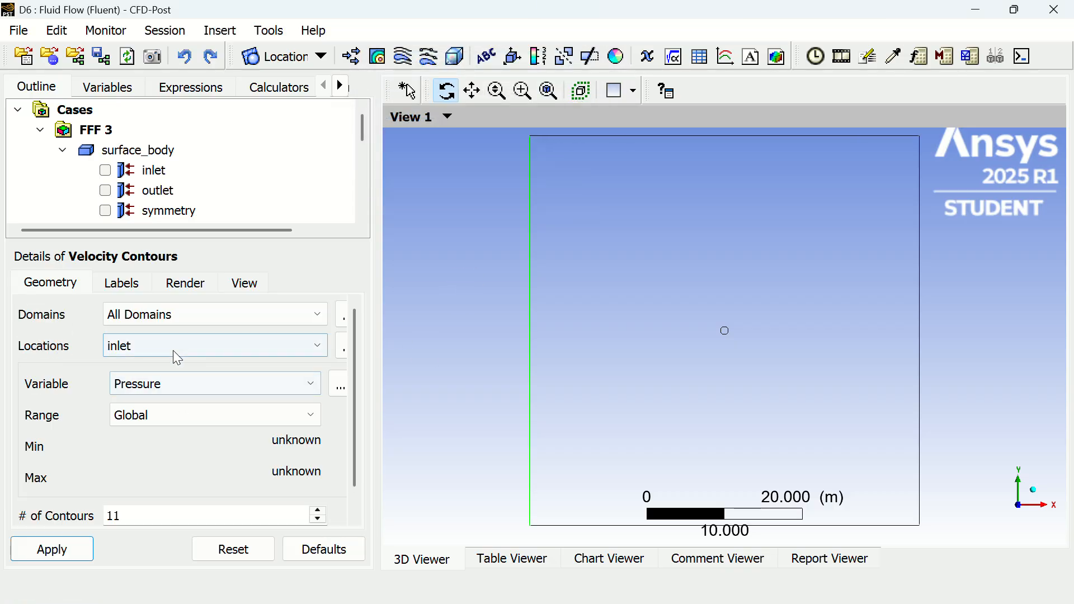
Apply Velocity Contours on symmetry 1 with the Velocity variable and 110 contours, and show the flow around the circle up close.
left_click(177, 352)
left_click(179, 410)
left_click(266, 381)
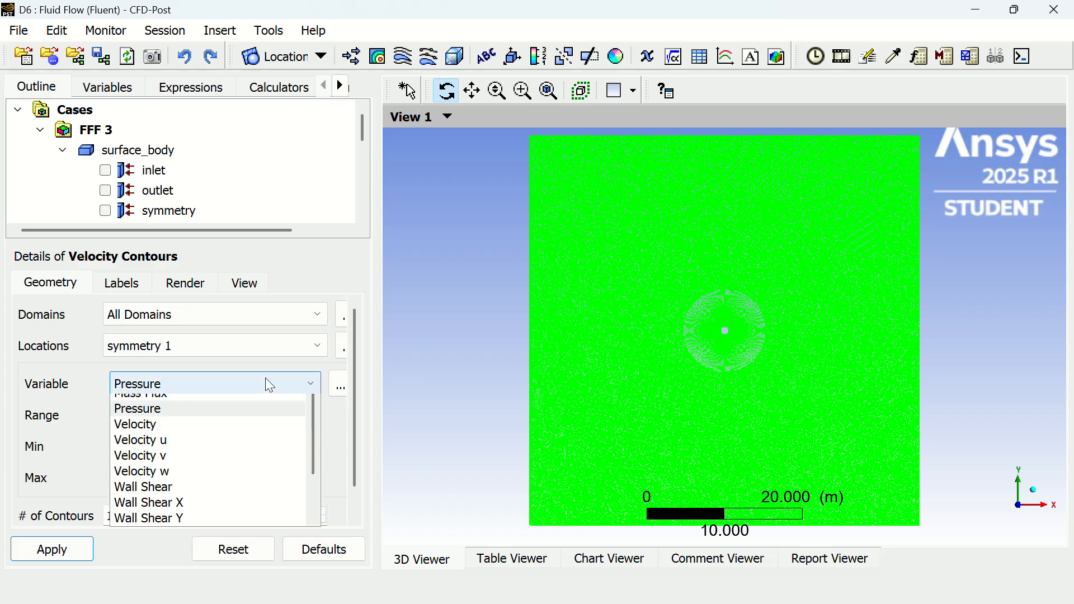
left_click(200, 449)
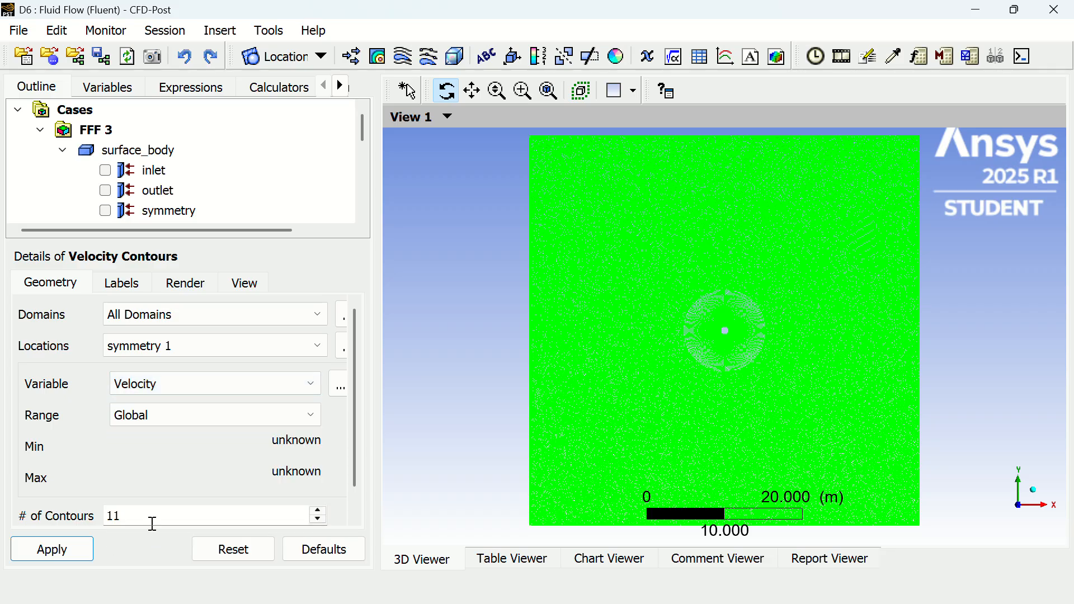
left_click(151, 520)
left_click(39, 545)
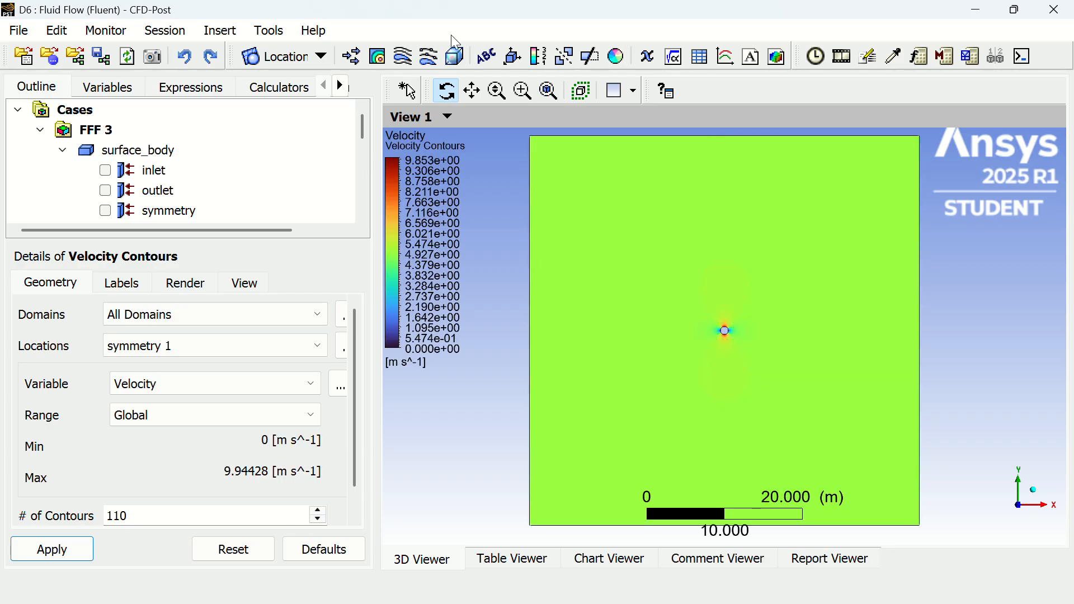
left_click(498, 90)
left_click_drag(733, 342, 688, 211)
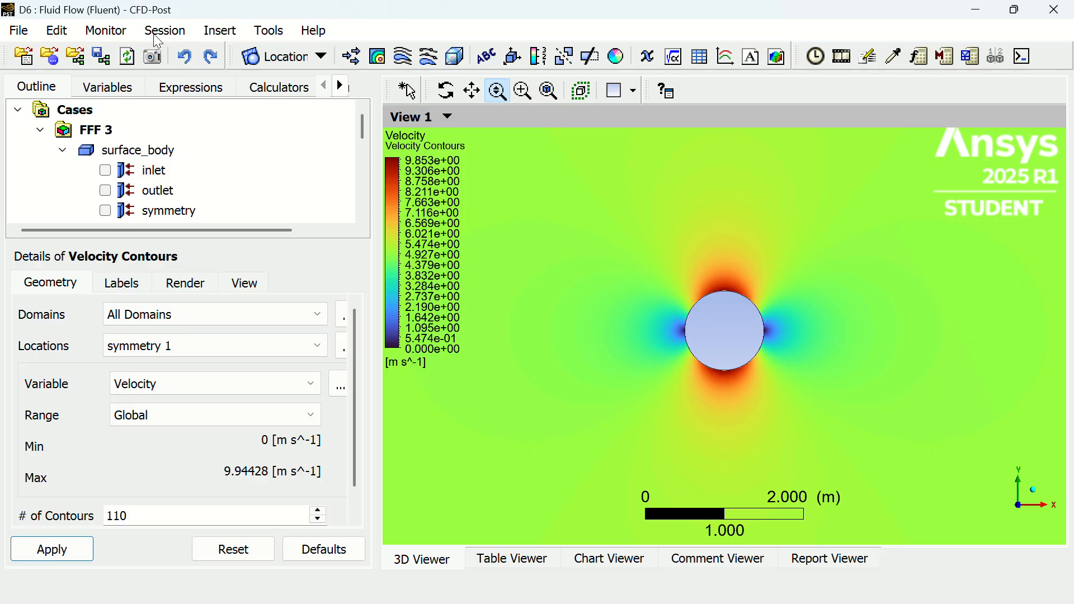
Insert a second contour named Pressure Contours.
left_click(377, 56)
type("Pressure Conotur")
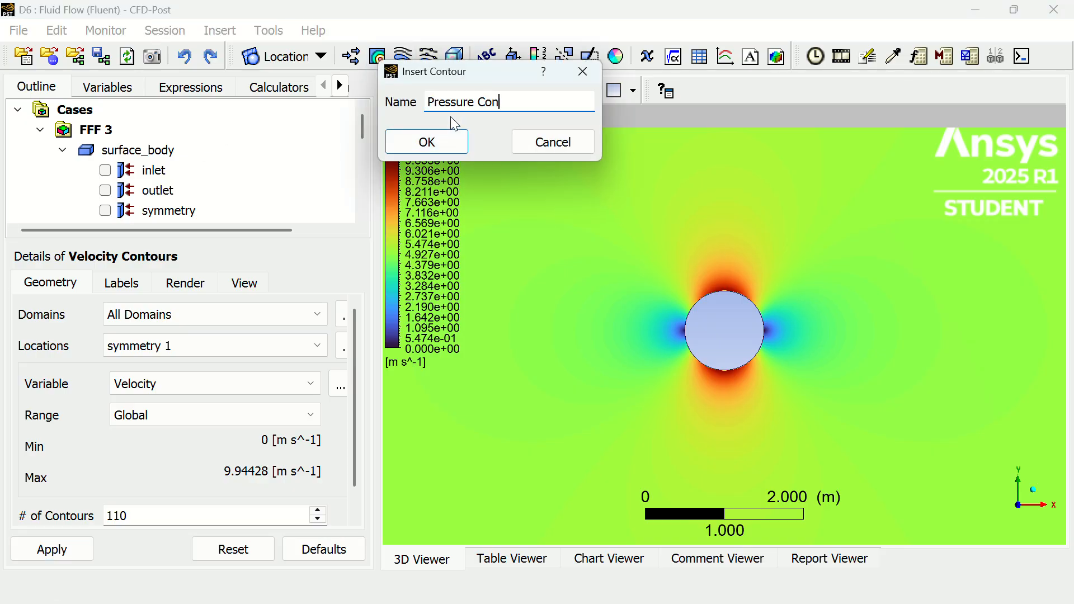
key("BackSpace")
key("BackSpace")
key("BackSpace")
key("BackSpace")
type("tours")
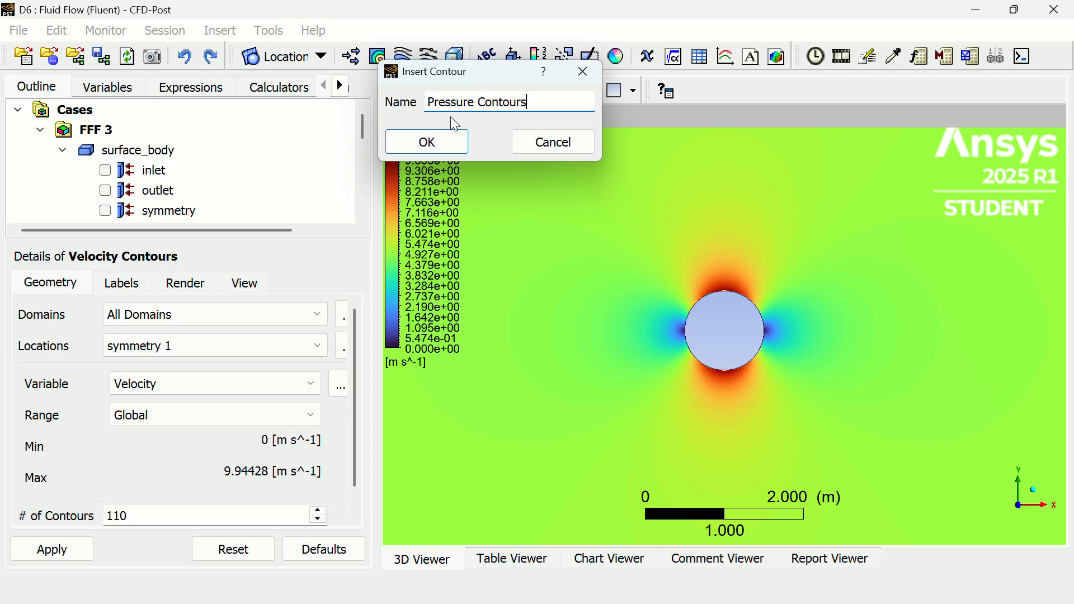
key("Return")
Apply Pressure Contours on symmetry 1 with the Pressure variable and 110 contours.
left_click(127, 351)
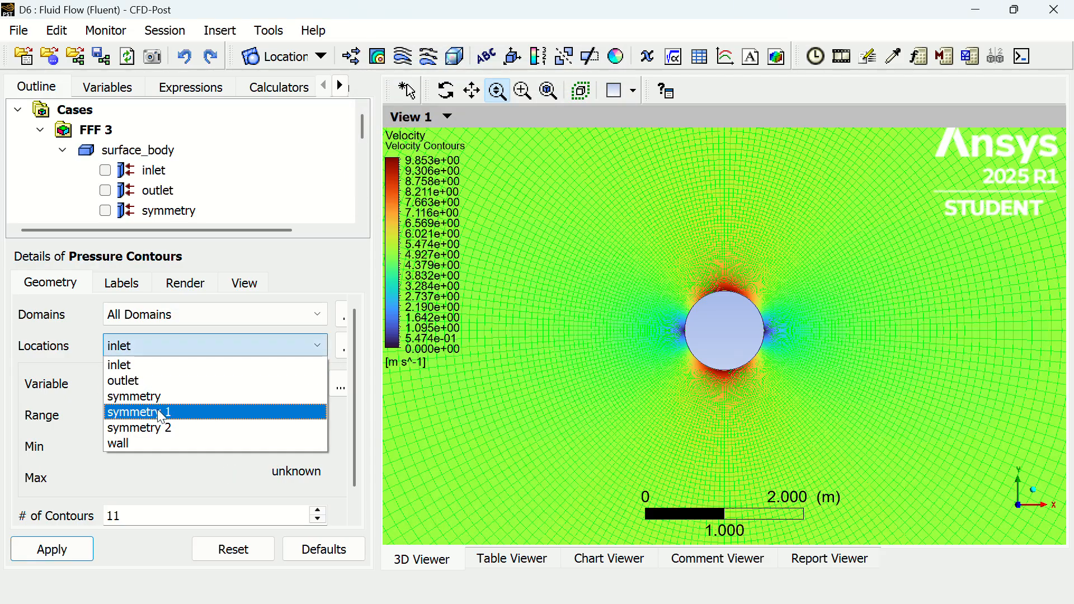
left_click(158, 412)
left_click(160, 517)
type("0")
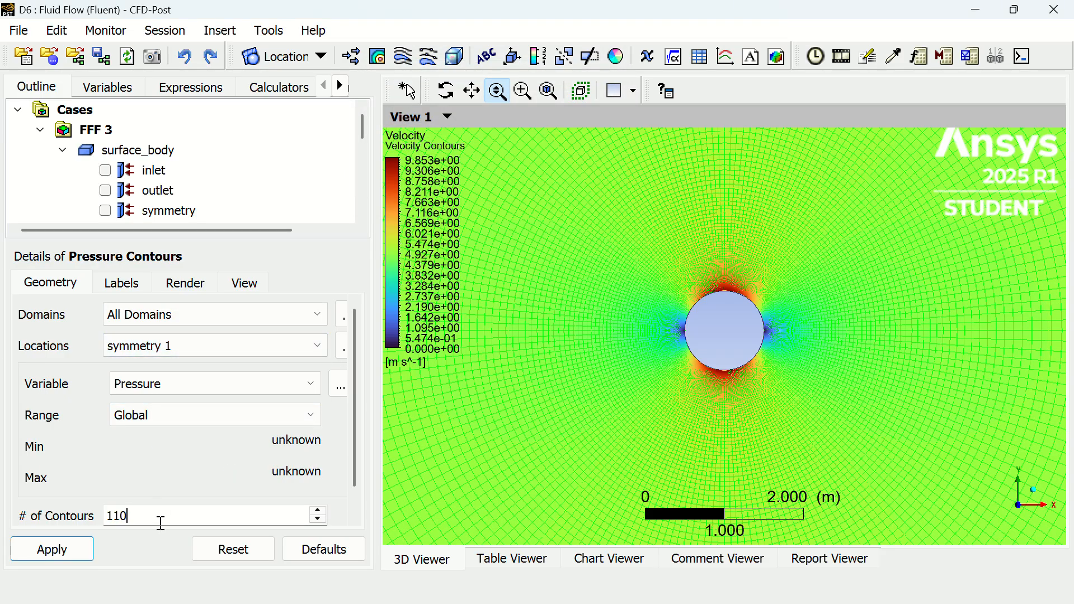
left_click(53, 554)
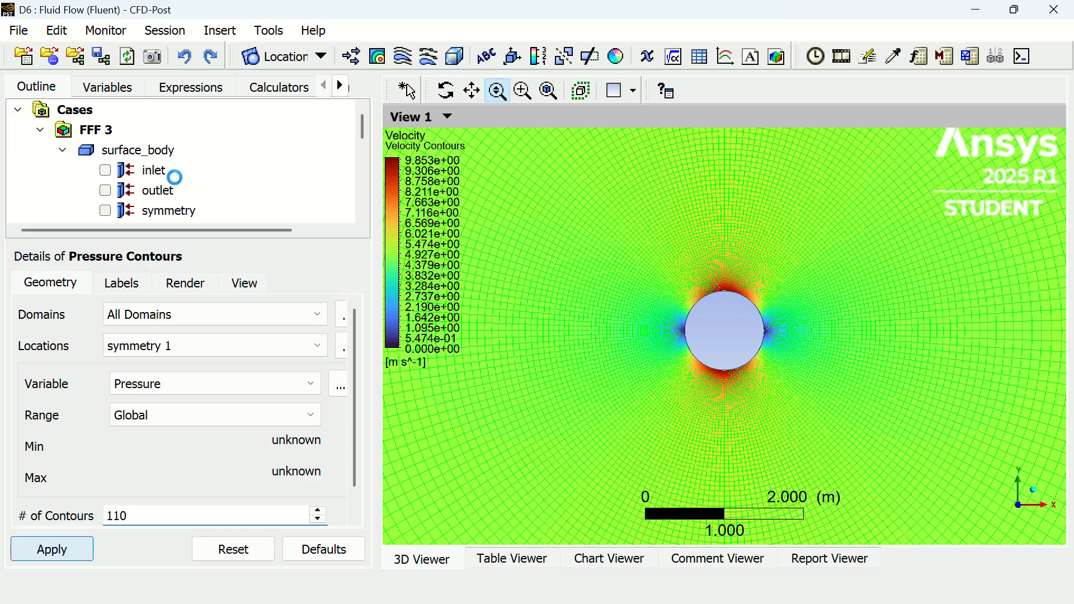
Hide Pressure Contours in the view and insert a streamline with the default name Streamline 1.
scroll(175, 177, "down", 1)
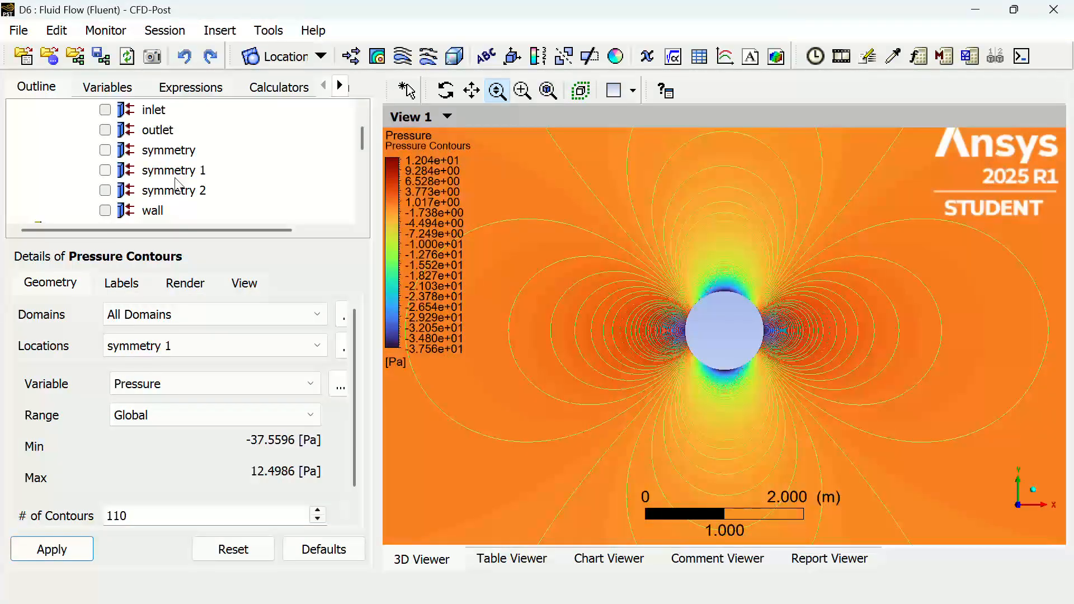
scroll(178, 184, "down", 3)
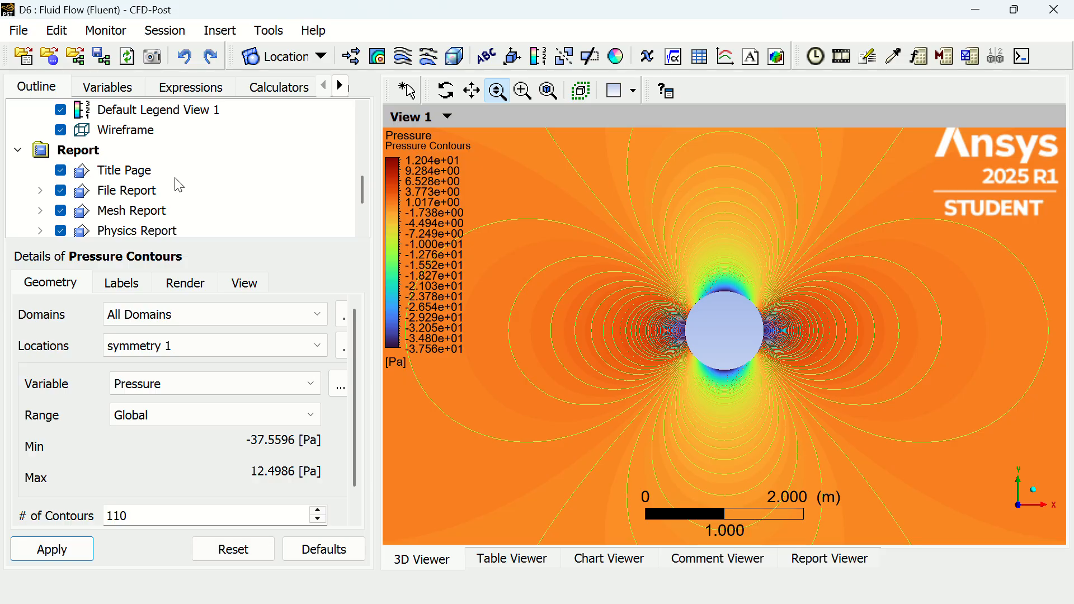
scroll(179, 185, "up", 1)
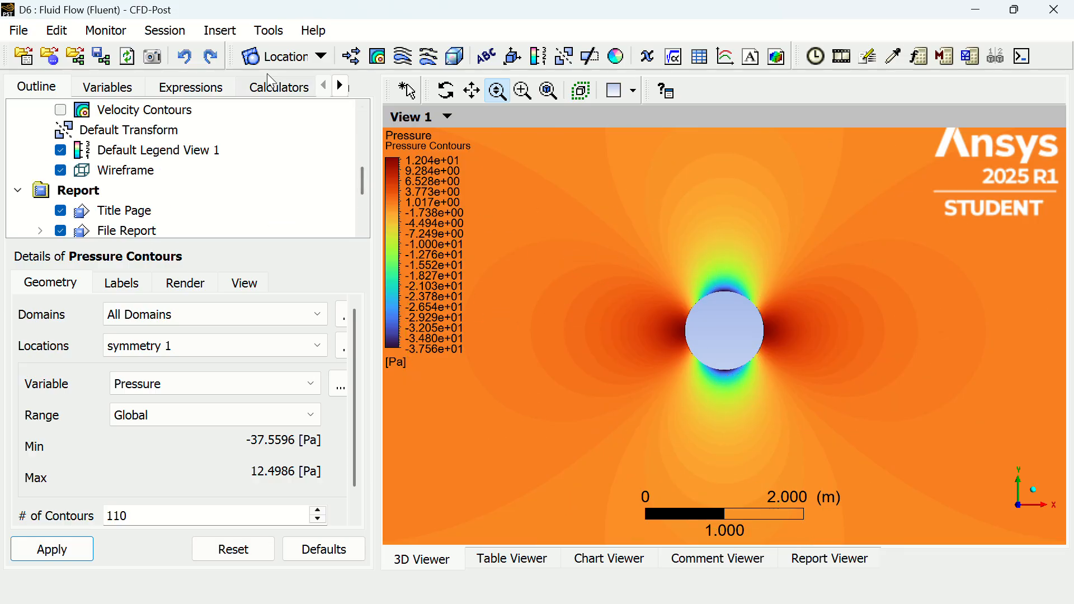
scroll(60, 120, "up", 1)
left_click(63, 168)
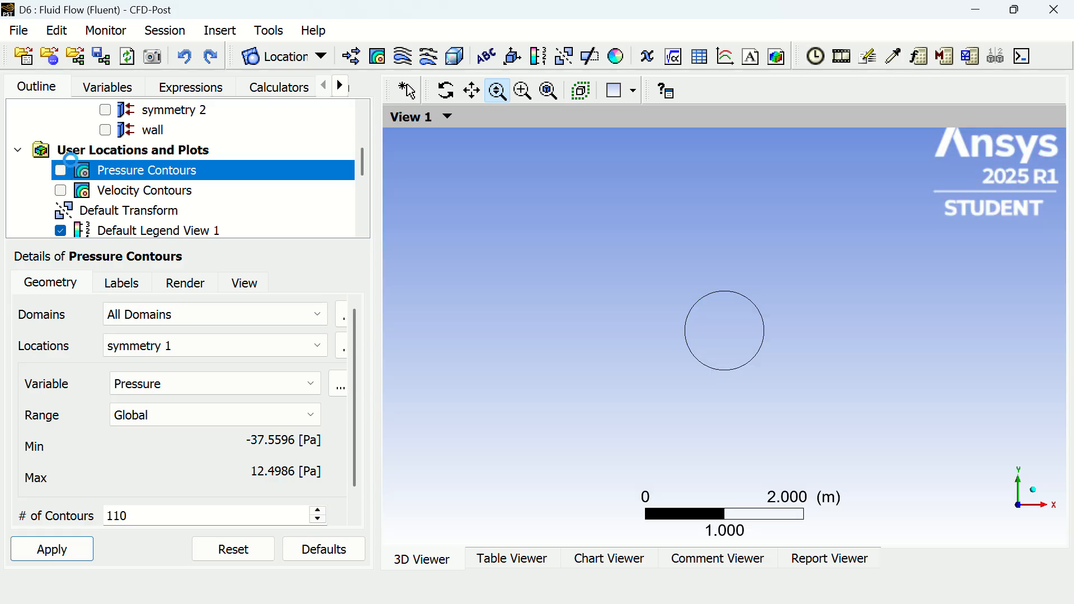
left_click(403, 56)
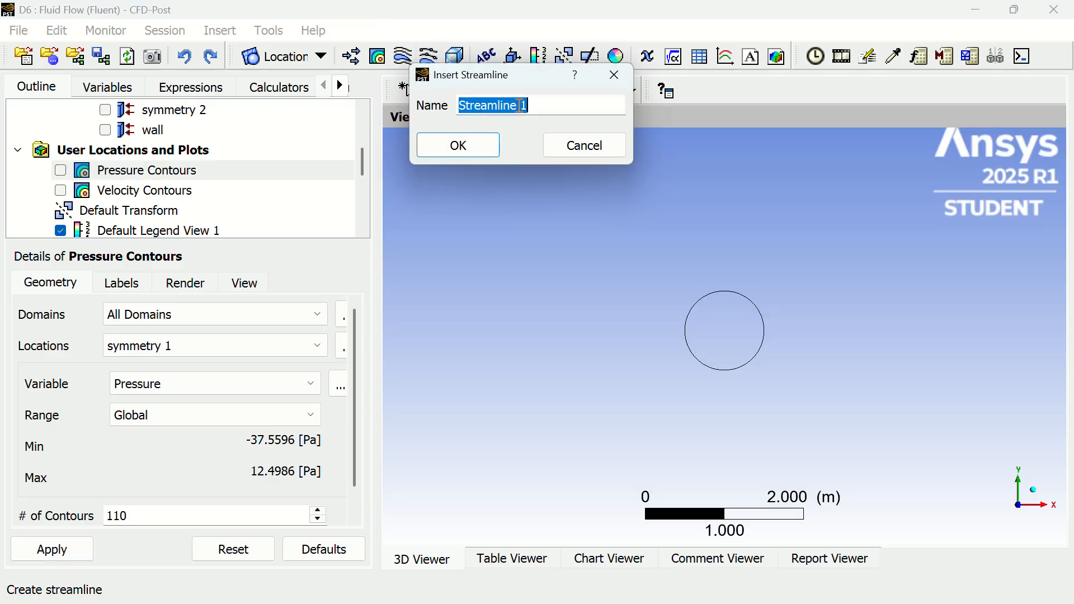
key("Return")
Apply Streamline 1 as a 3D streamline starting from the inlet with 1000 equally spaced points, and view the flow around the circle.
left_click(206, 397)
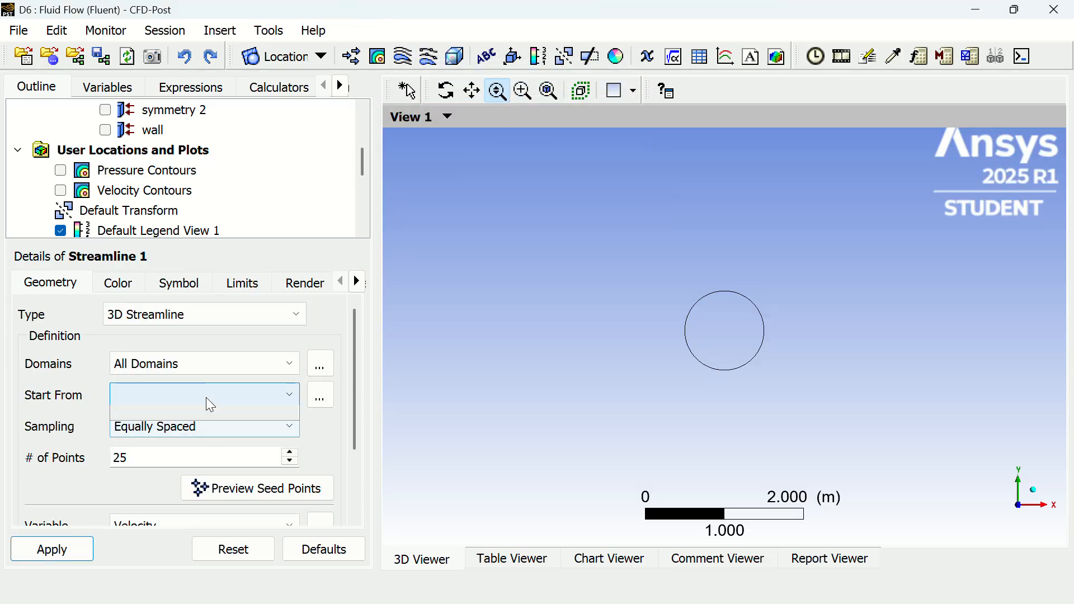
left_click(182, 414)
left_click(163, 457)
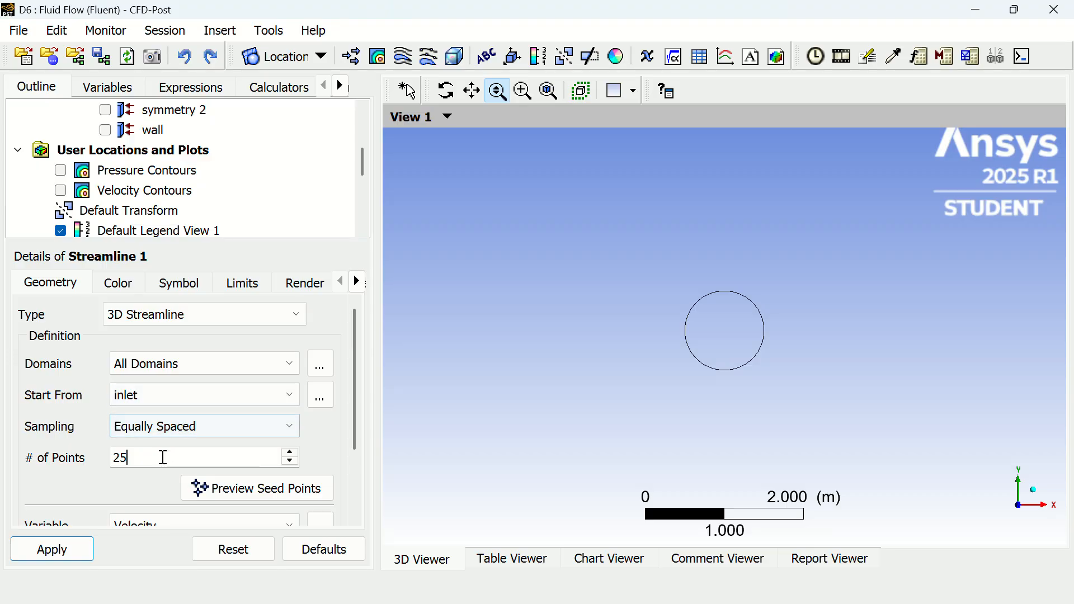
key("BackSpace")
key("BackSpace")
type("1000")
key("Return")
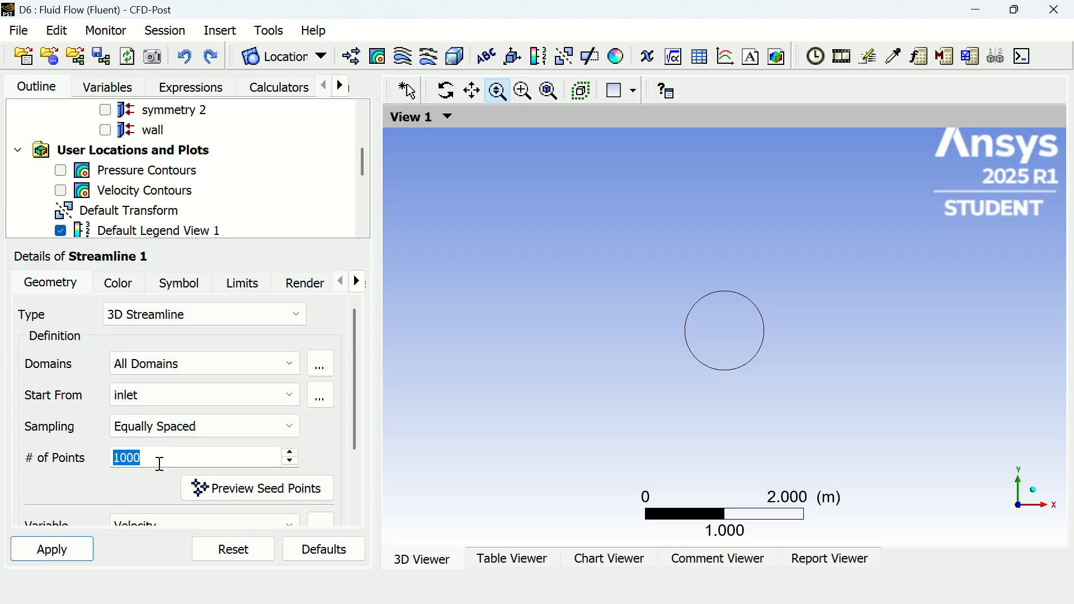
left_click(72, 547)
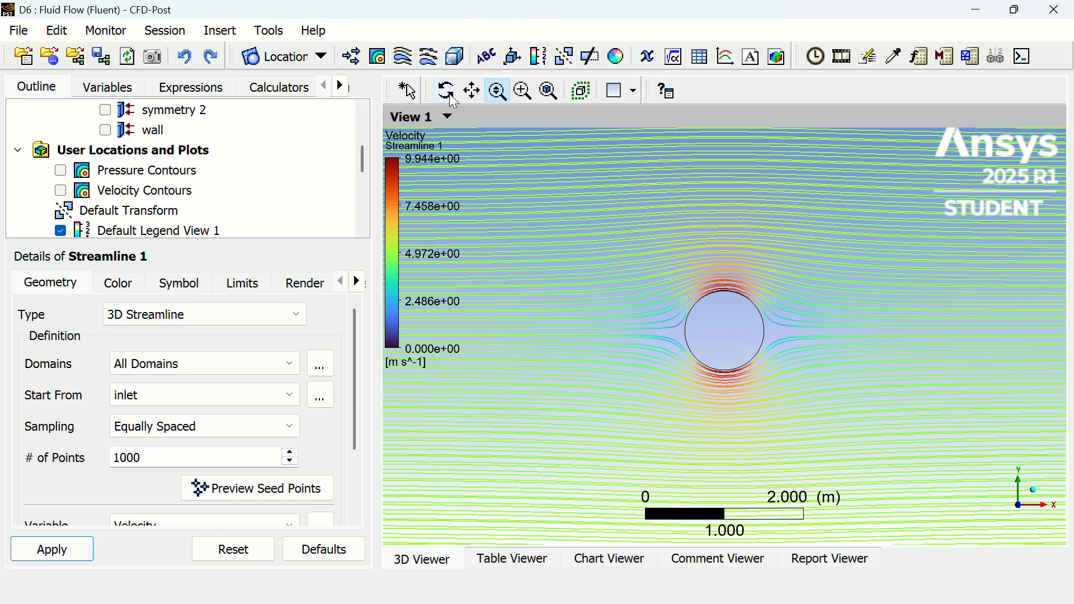
left_click_drag(599, 229, 589, 278)
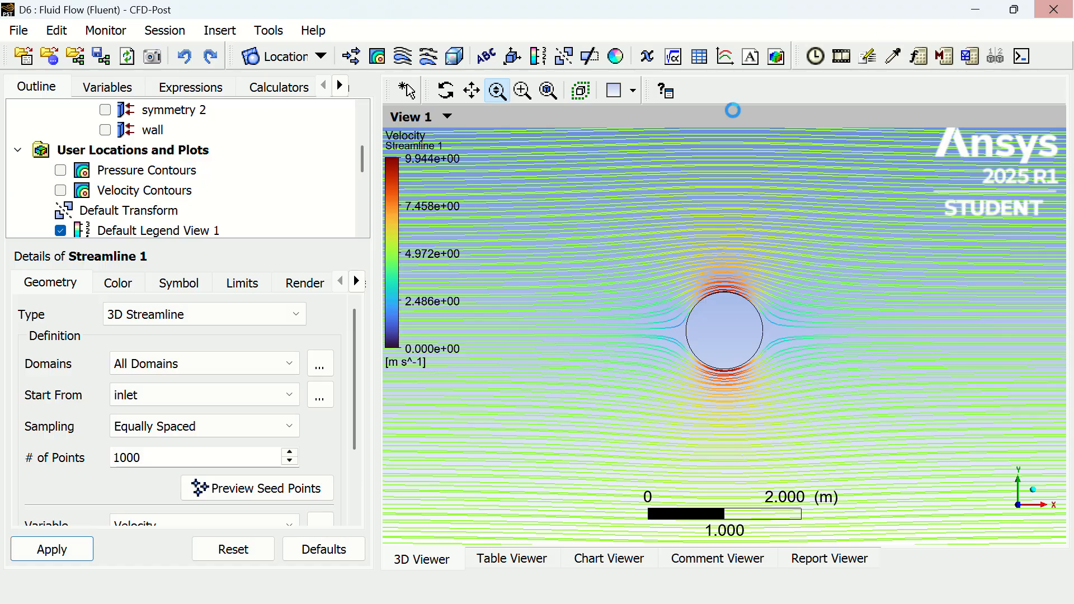
In Workbench, add a Fluid Flow (Fluent) system beside system D that shares its geometry, and open the new system's mesh.
key("alt+Tab")
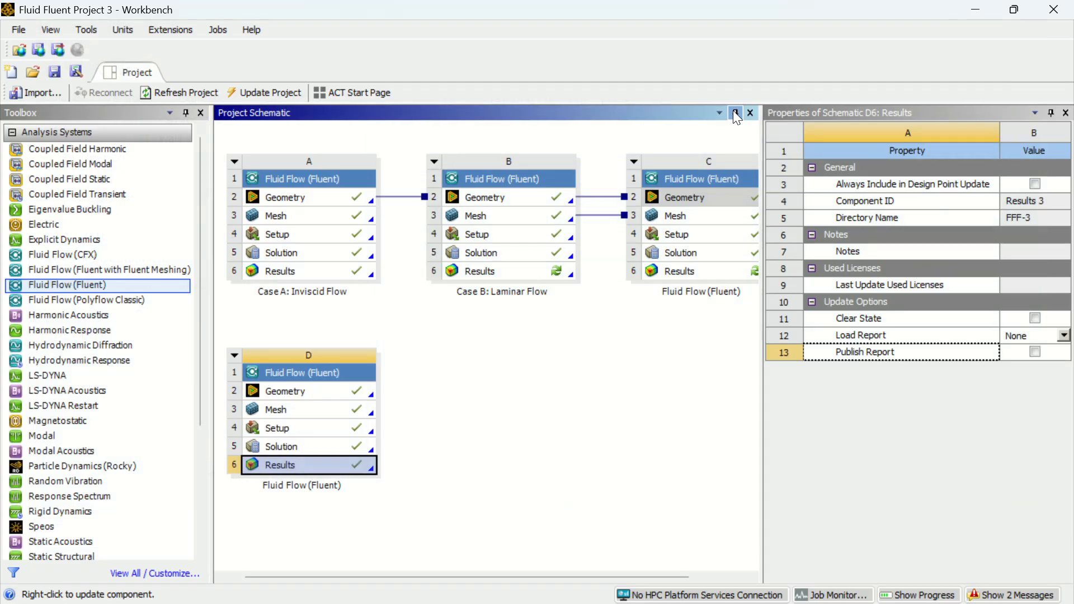
left_click_drag(67, 285, 456, 401)
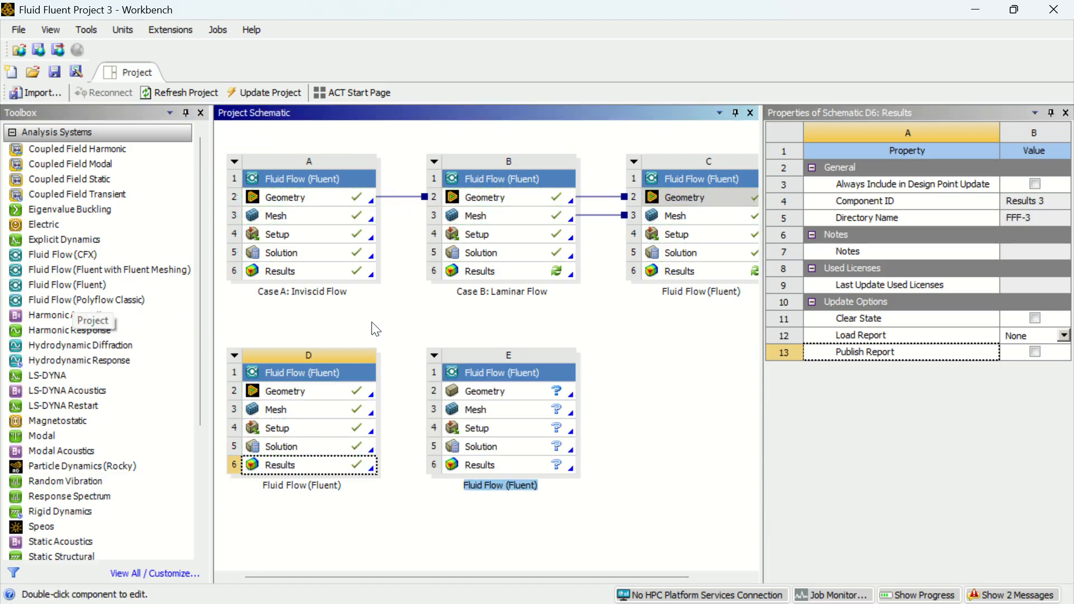
left_click_drag(311, 391, 467, 392)
left_click(480, 410)
double_click(480, 406)
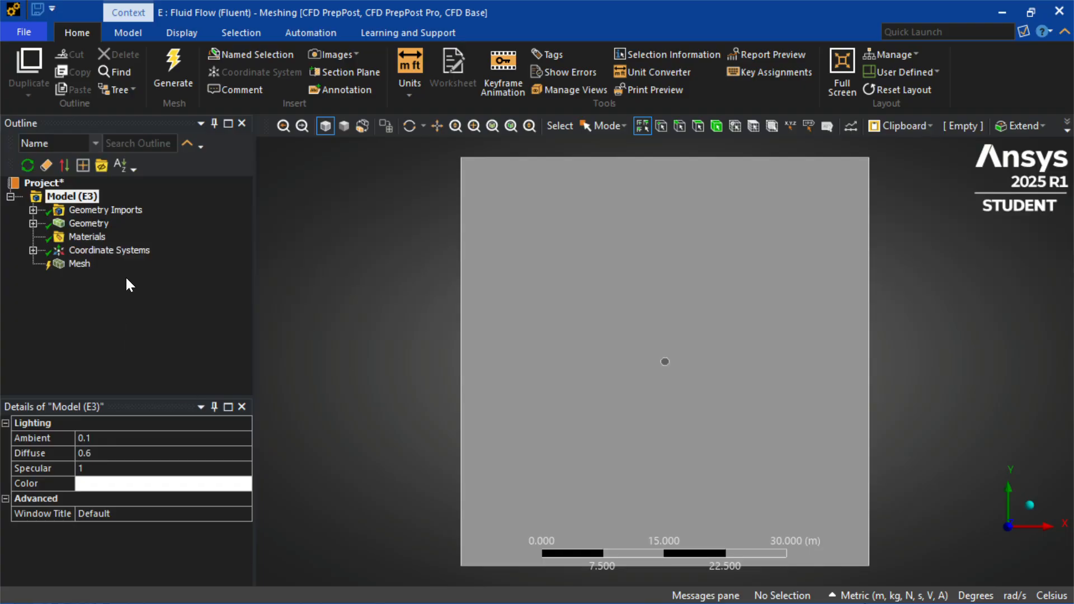
Insert a mesh method on the square domain body, set it to Triangles, and generate the mesh.
left_click(79, 263)
right_click(101, 208)
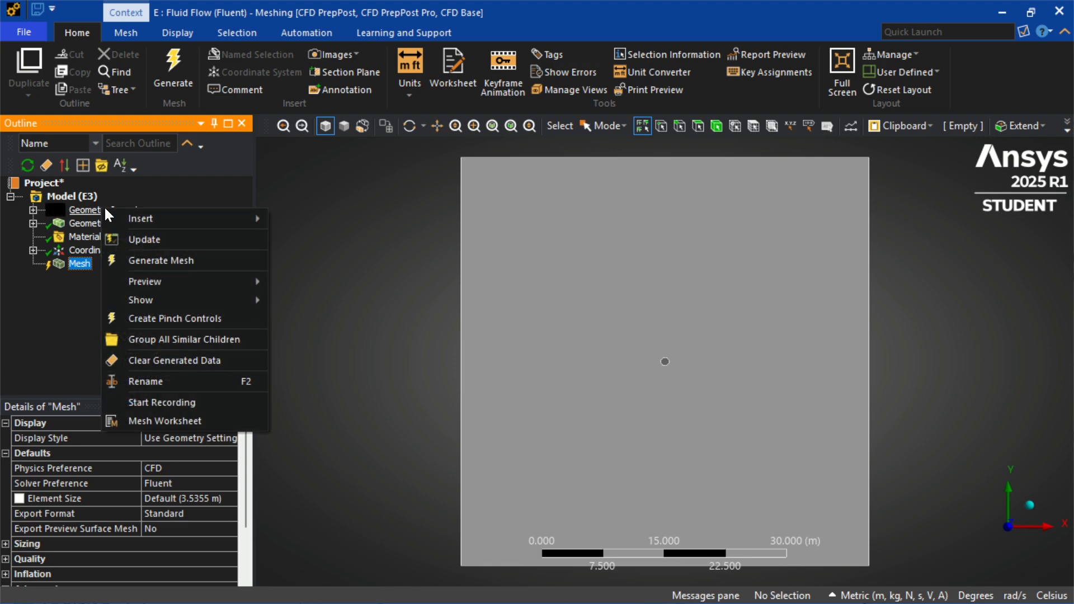
mouse_move(173, 223)
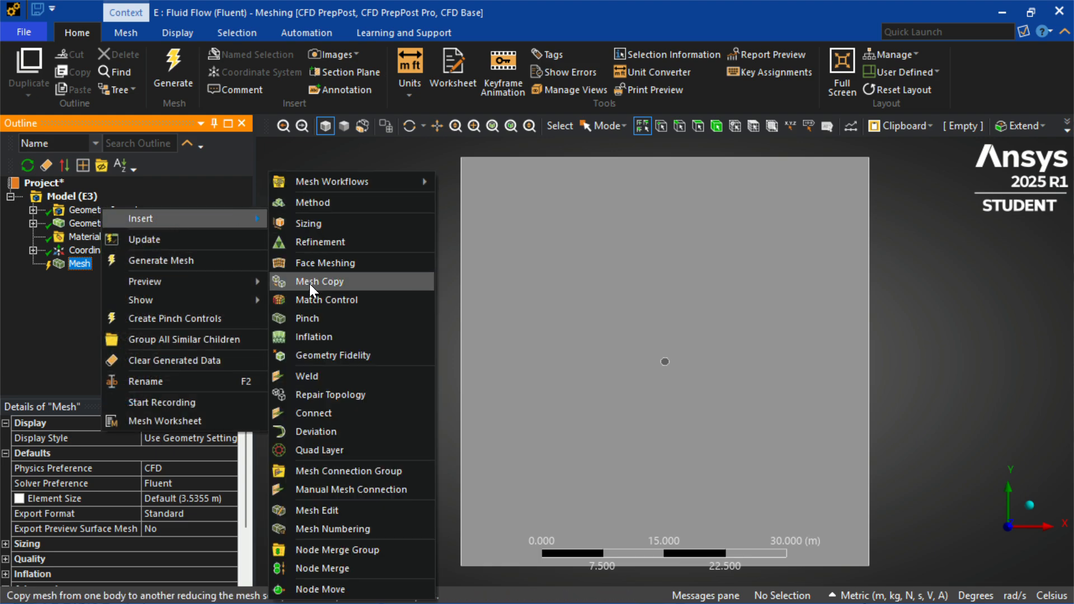
left_click(314, 202)
left_click(481, 374)
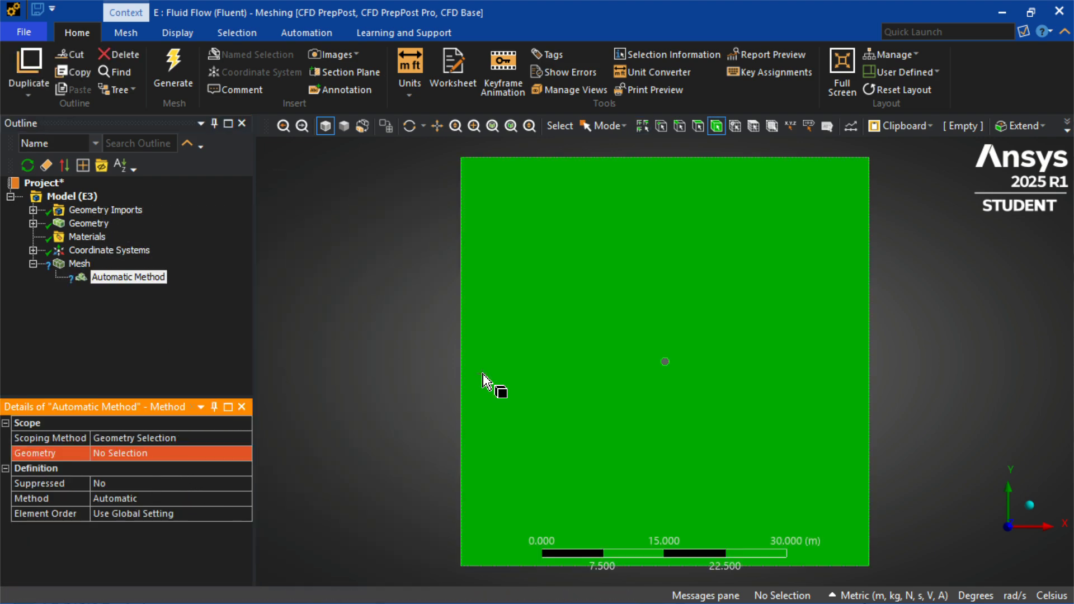
left_click(136, 457)
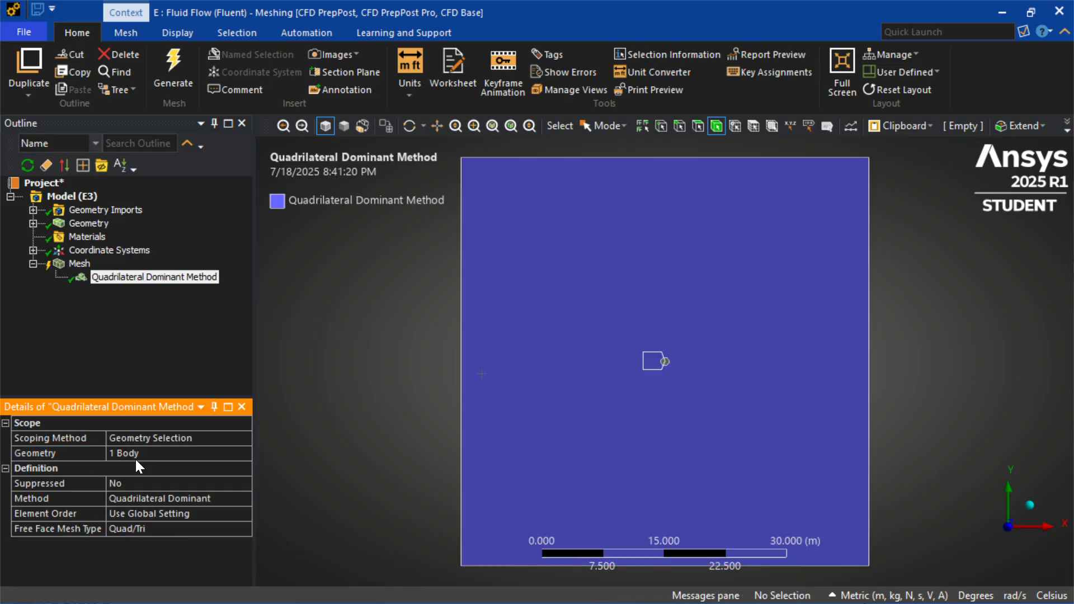
left_click(162, 498)
left_click(244, 498)
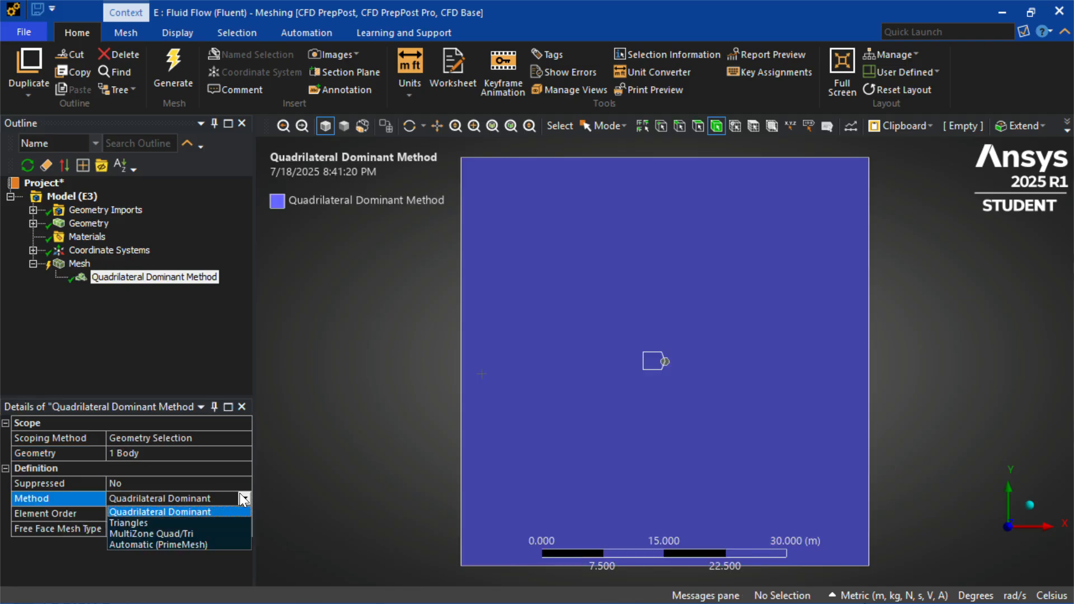
left_click(180, 519)
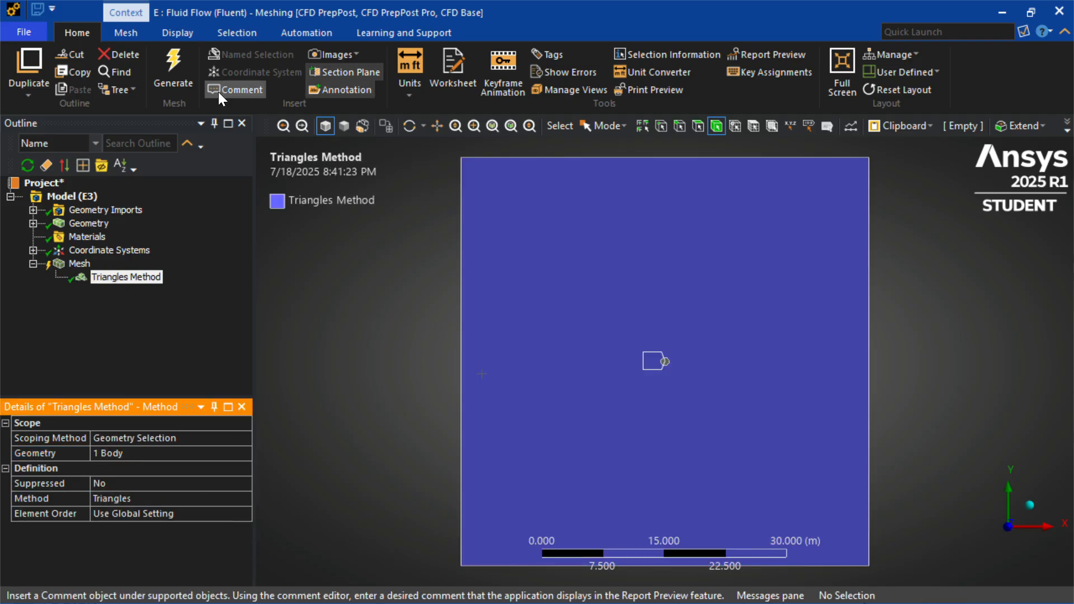
left_click(171, 72)
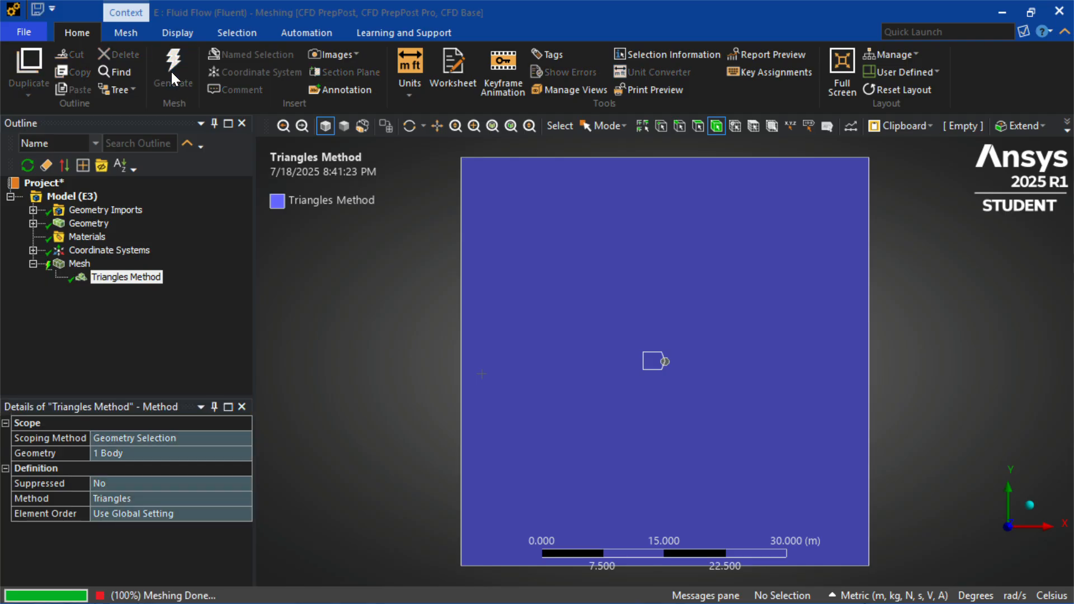
Insert a mesh sizing scoped to the square domain body.
left_click(78, 264)
right_click(80, 267)
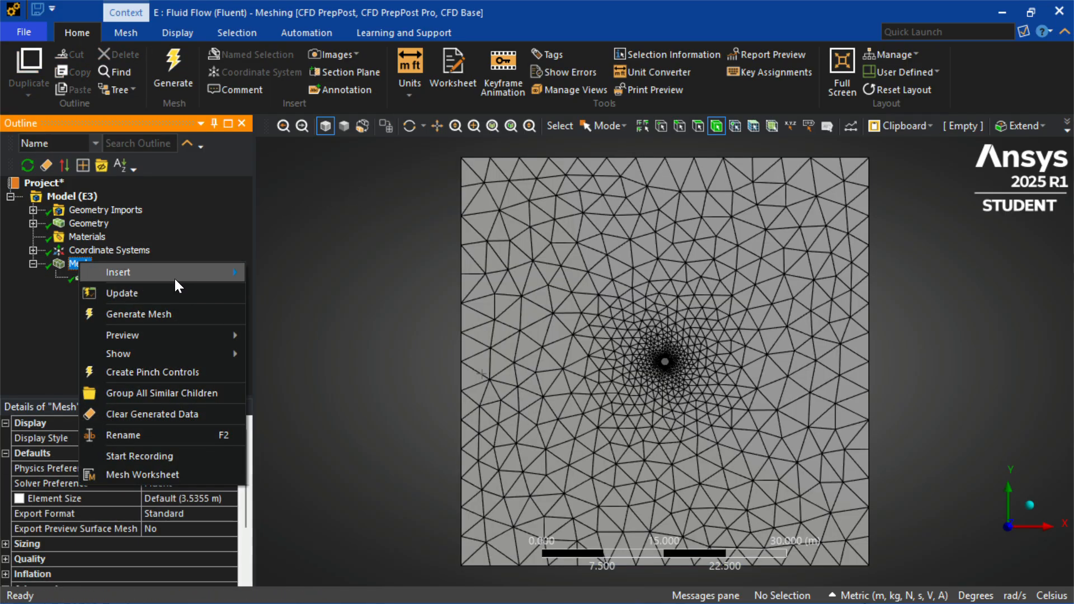
mouse_move(175, 276)
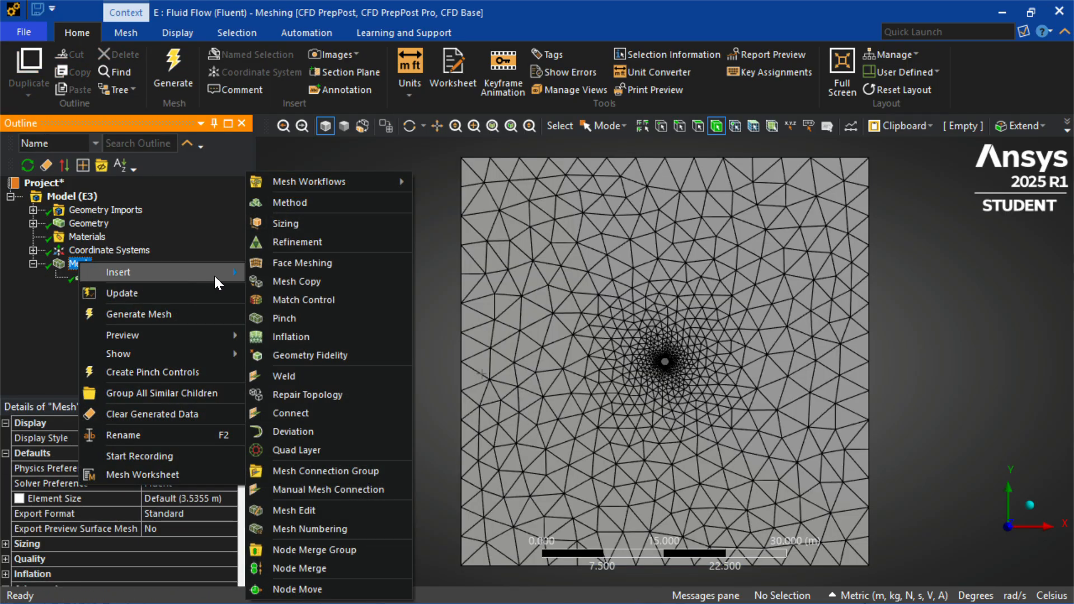
left_click(322, 225)
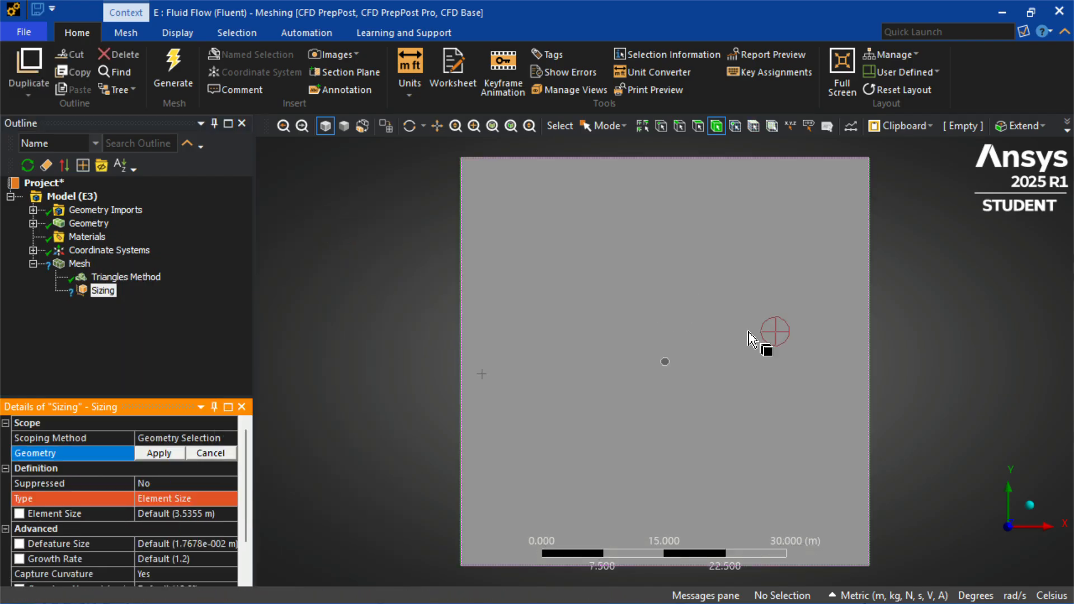
left_click(480, 414)
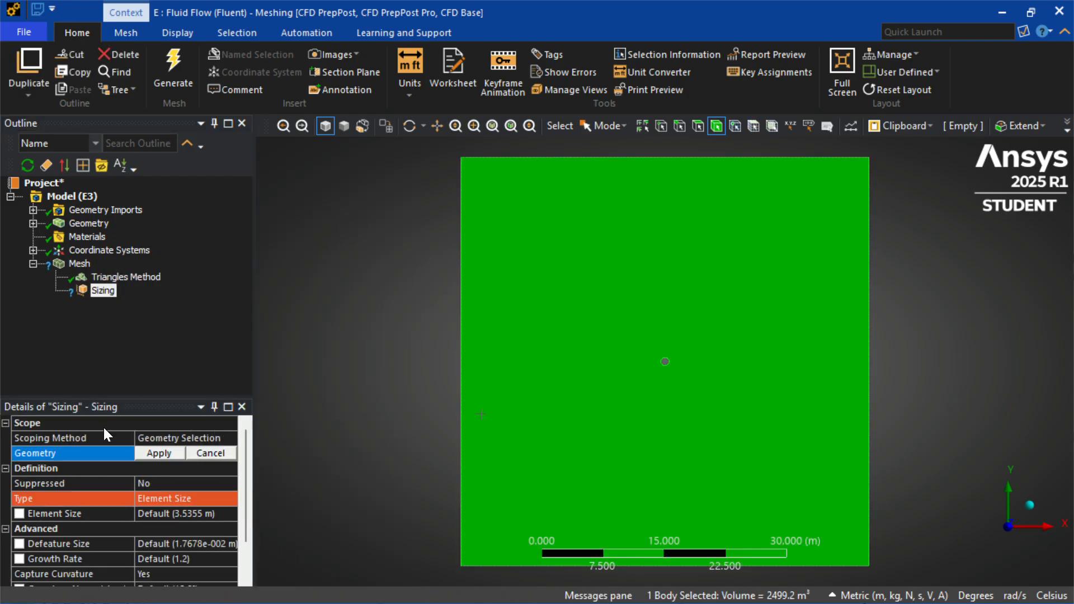
left_click(157, 453)
Try the Sphere of Influence type on the body sizing and switch it back to Element Size.
left_click(179, 492)
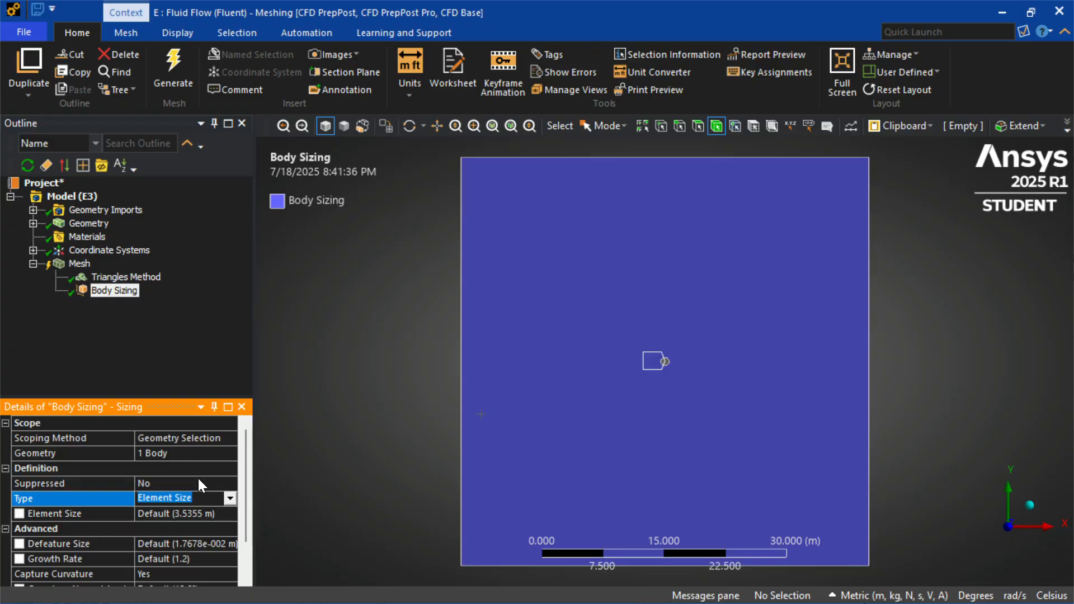
double_click(203, 497)
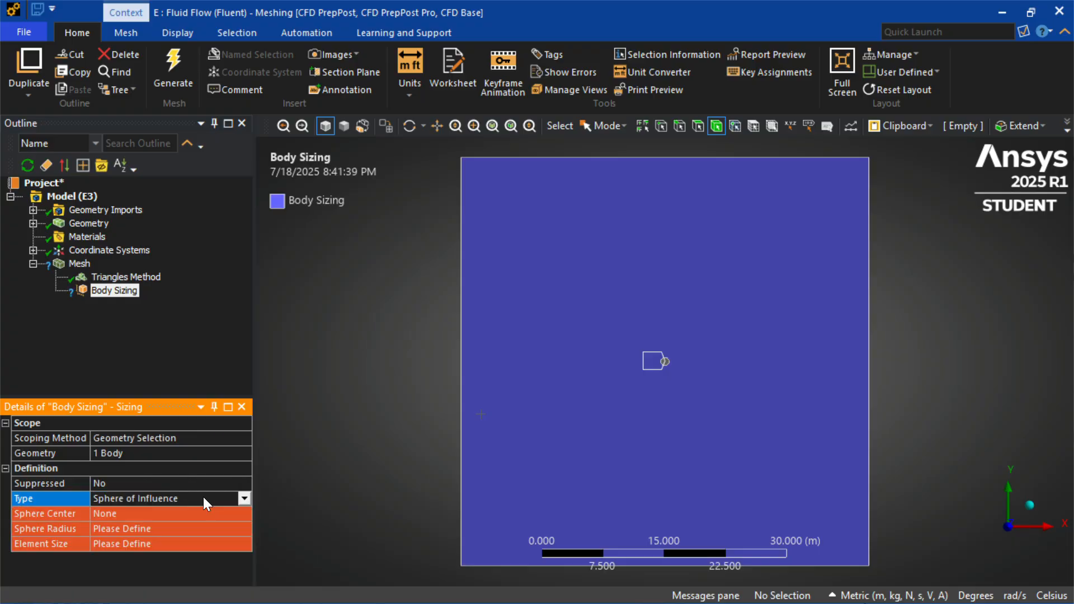
left_click(245, 499)
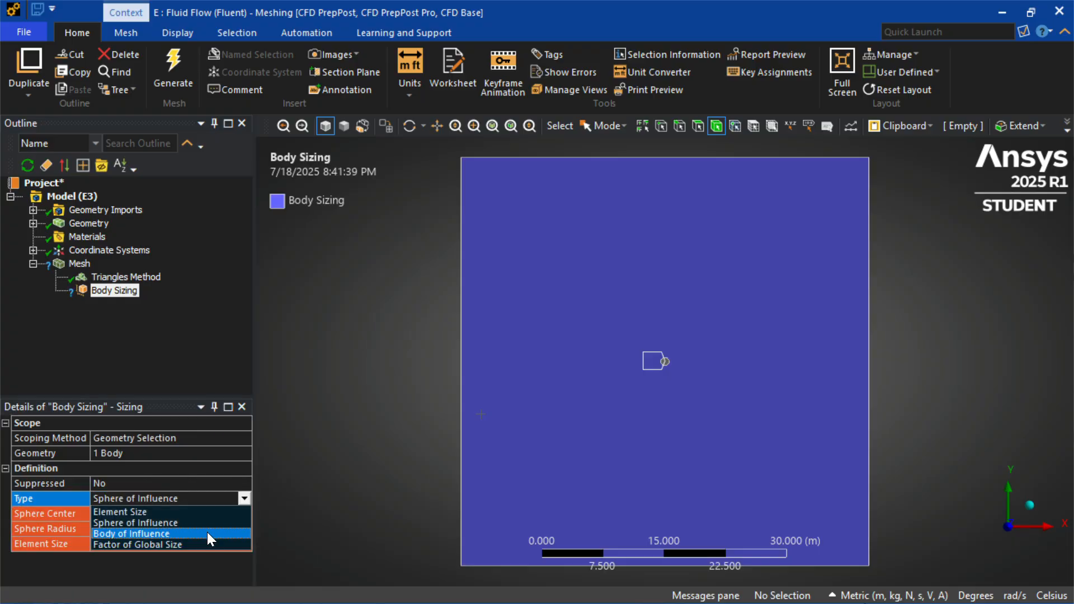
left_click(183, 513)
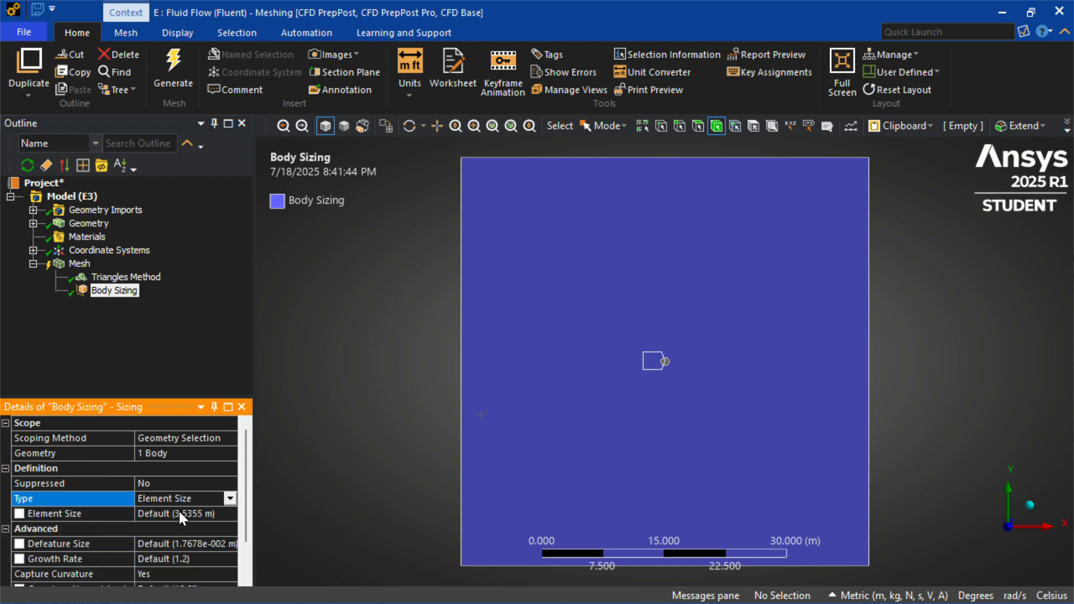
left_click(226, 508)
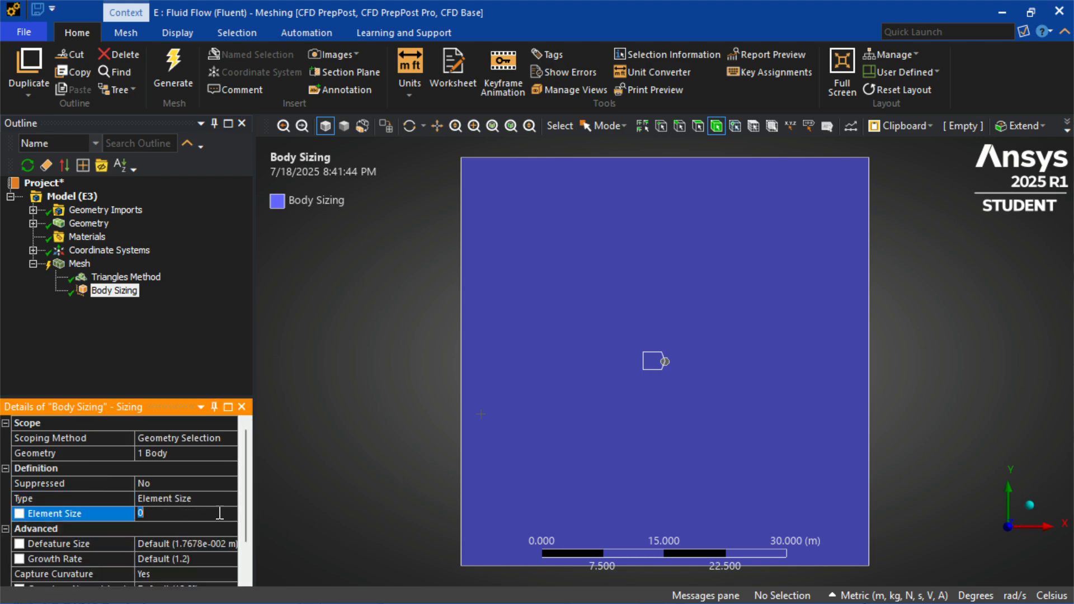
left_click(232, 498)
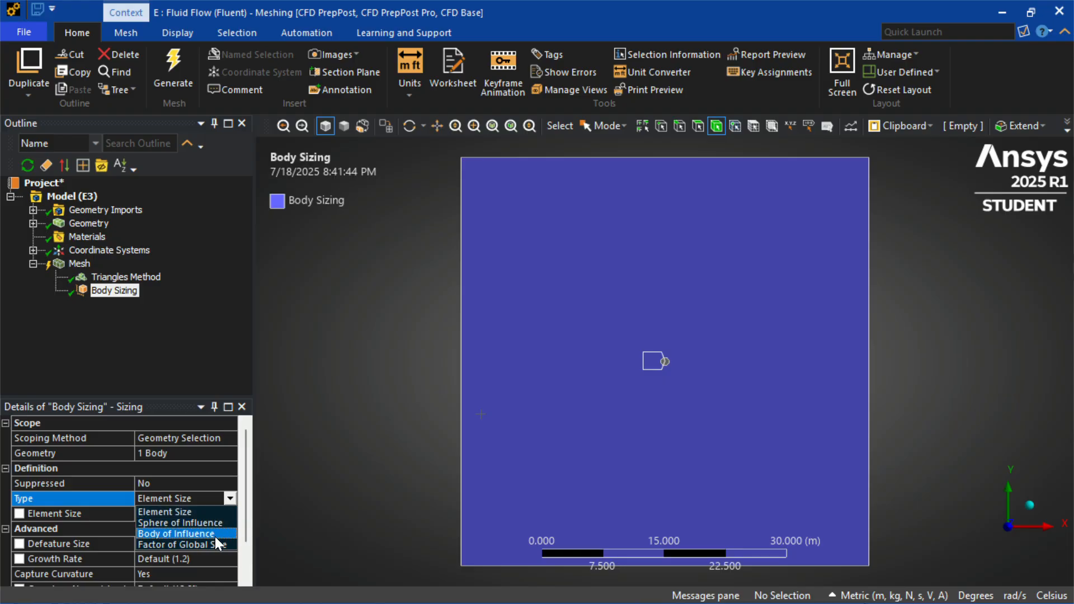
left_click(330, 496)
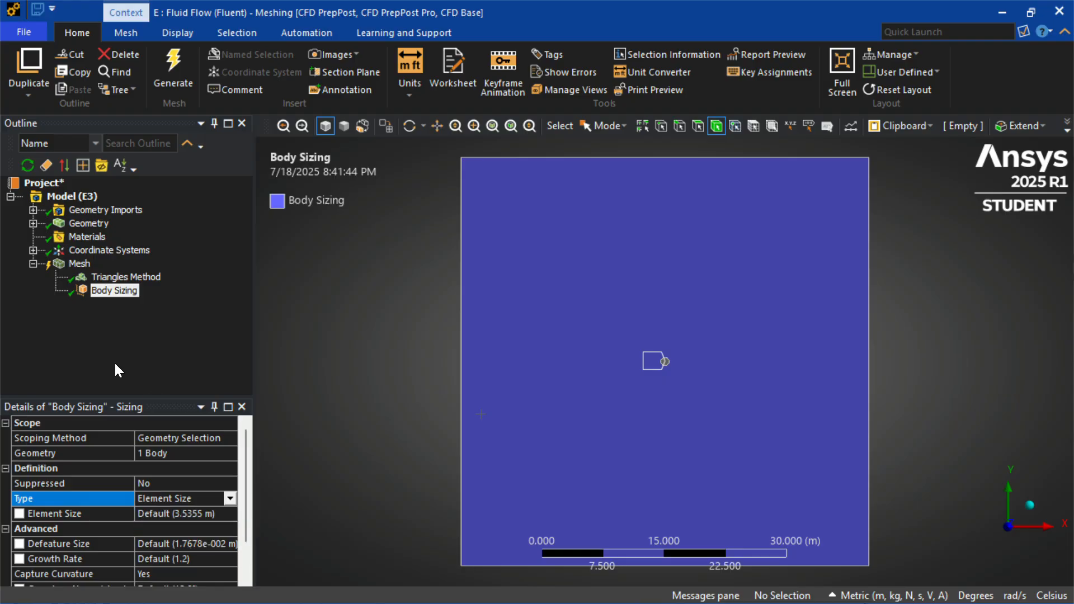
Delete the Body Sizing from the mesh.
right_click(107, 292)
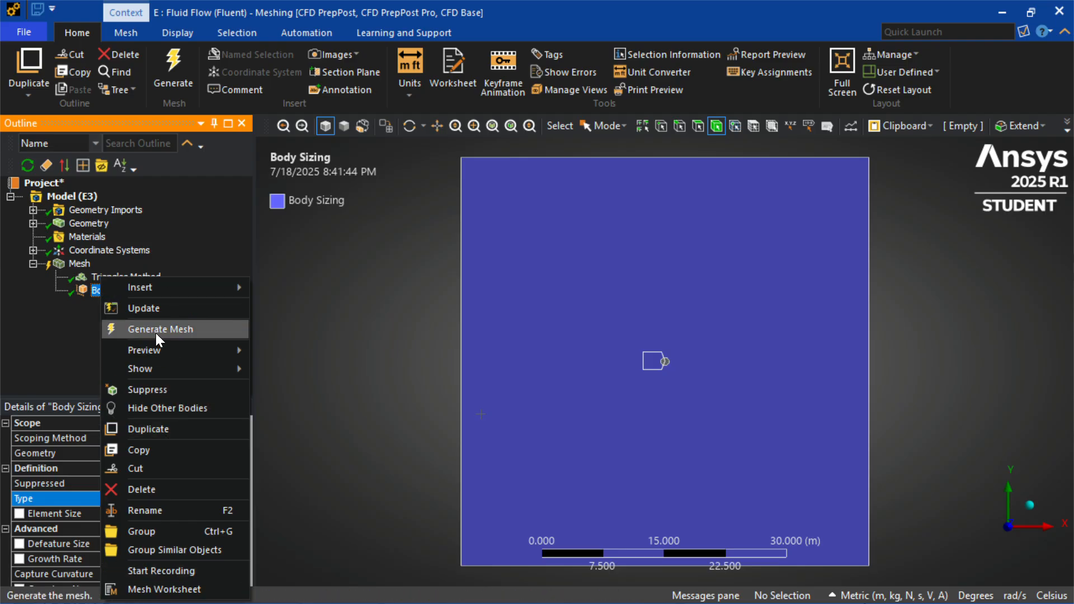
left_click(150, 489)
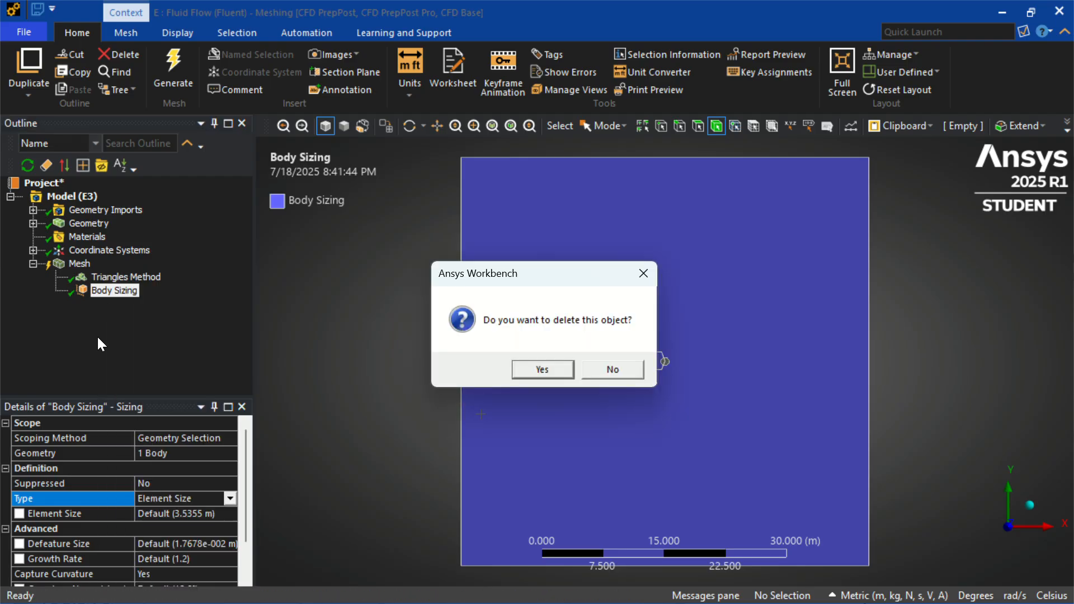
Delete the body sizing and insert a mesh sizing control scoped to the circular edge at the domain's centre.
left_click(529, 369)
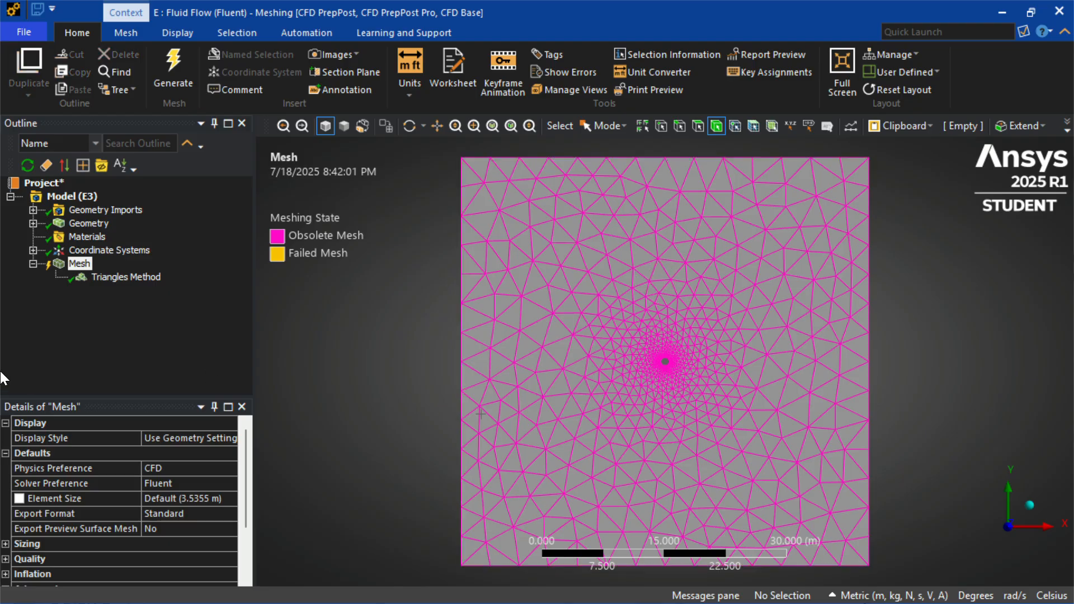
right_click(81, 269)
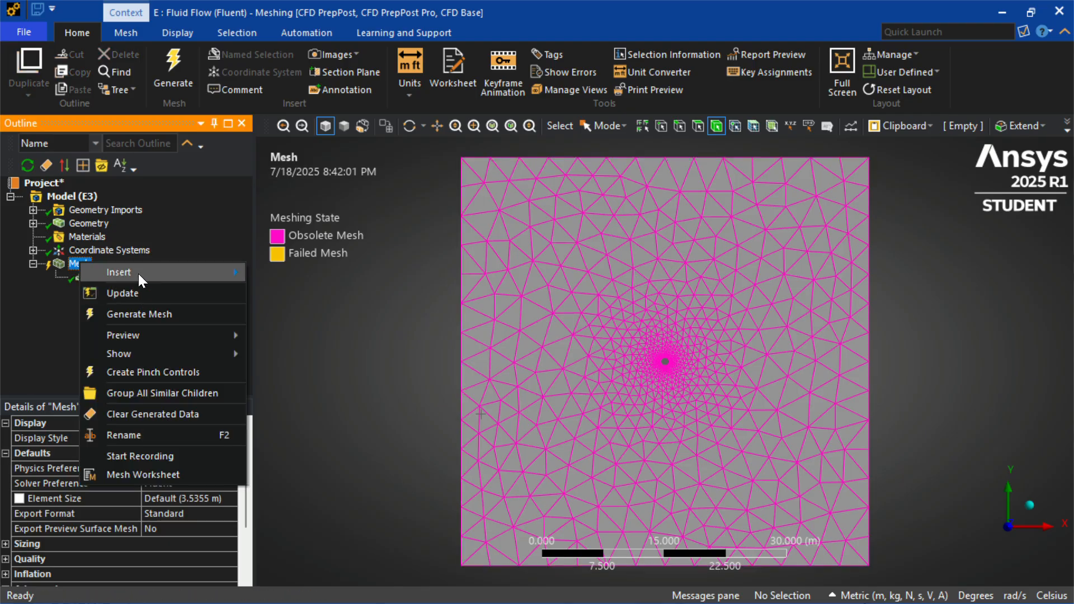
mouse_move(139, 273)
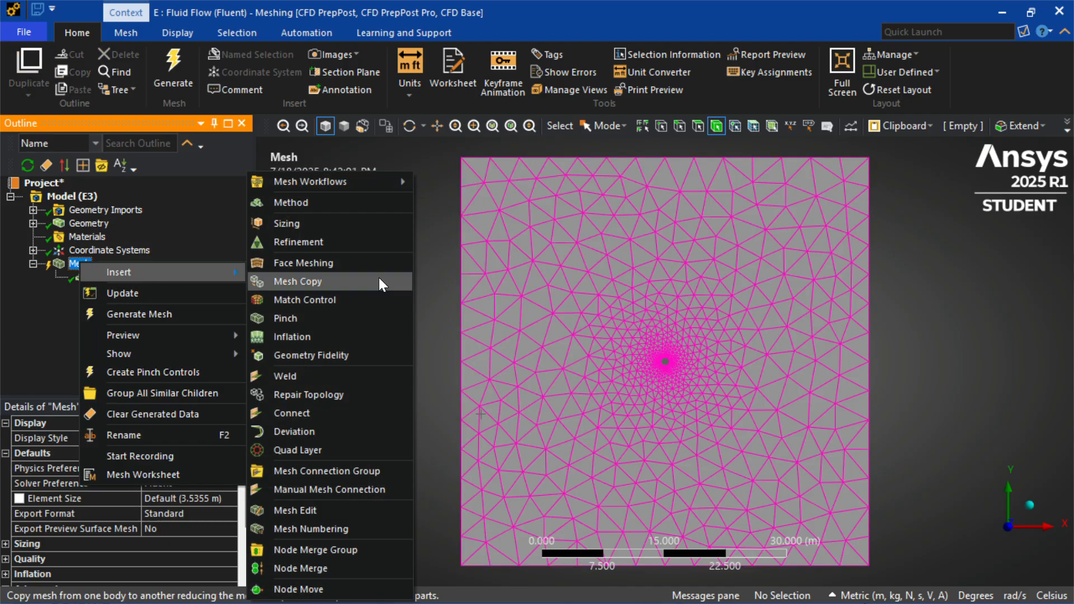
left_click(296, 222)
scroll(749, 376, "up", 1)
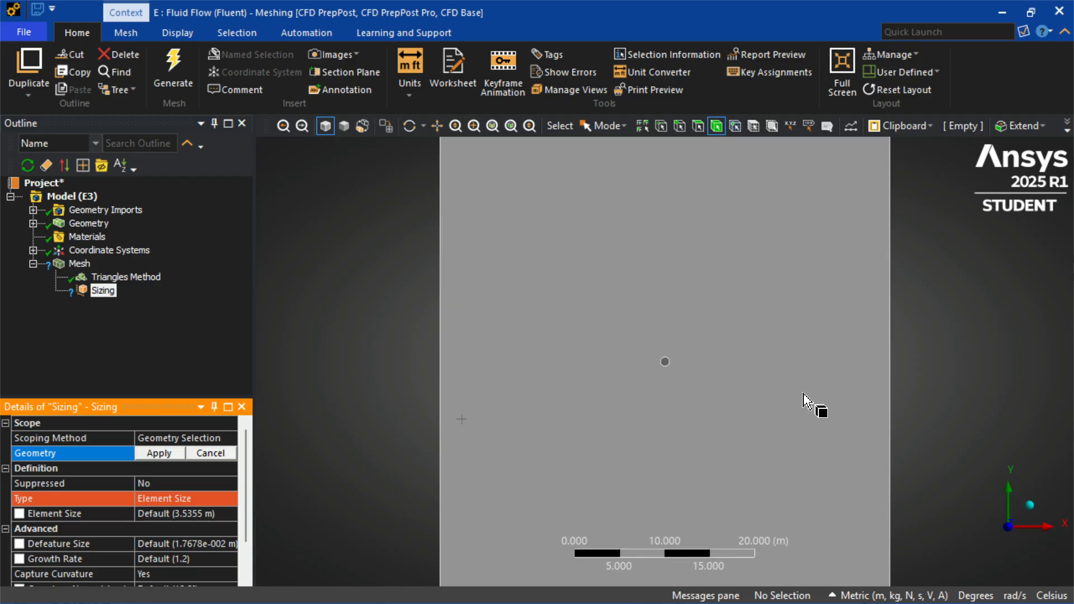
scroll(647, 360, "up", 3)
scroll(664, 362, "up", 1)
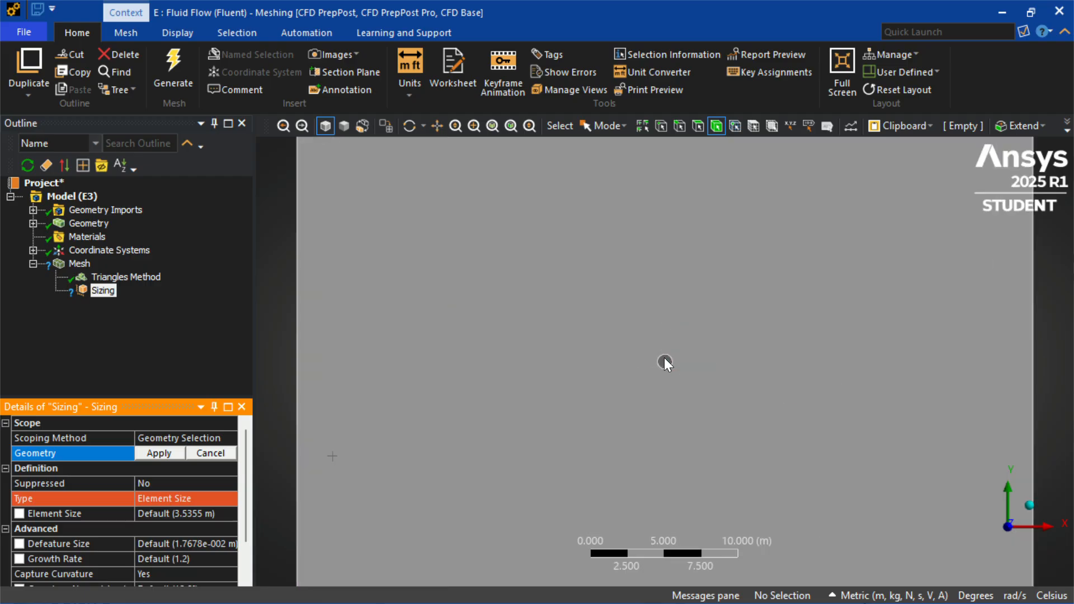
left_click(679, 125)
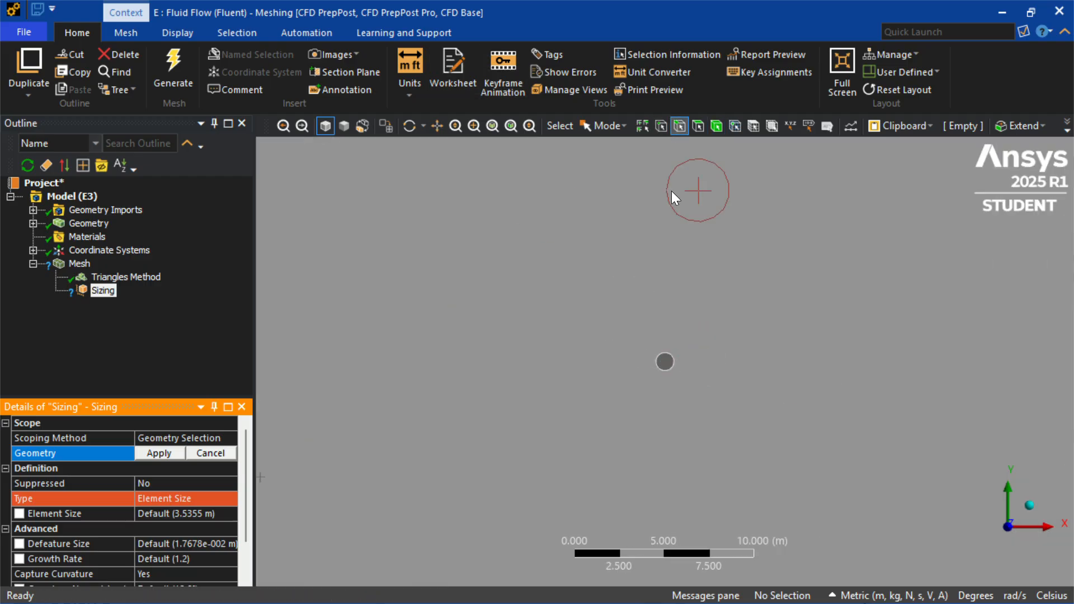
left_click(673, 363)
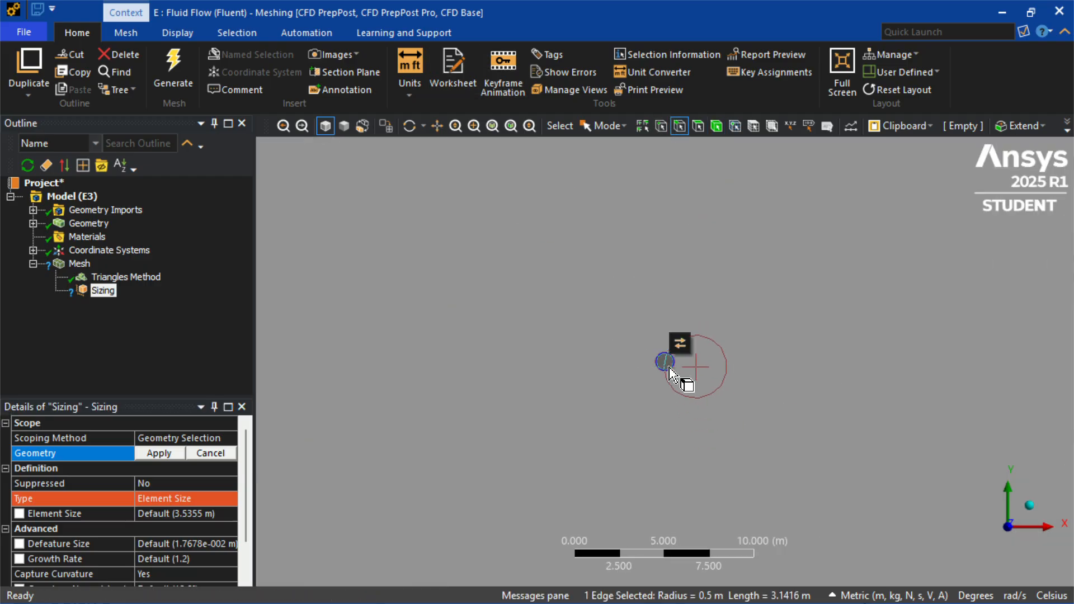
left_click(149, 453)
Set the edge sizing type to Number of Divisions with 250 divisions.
left_click(226, 497)
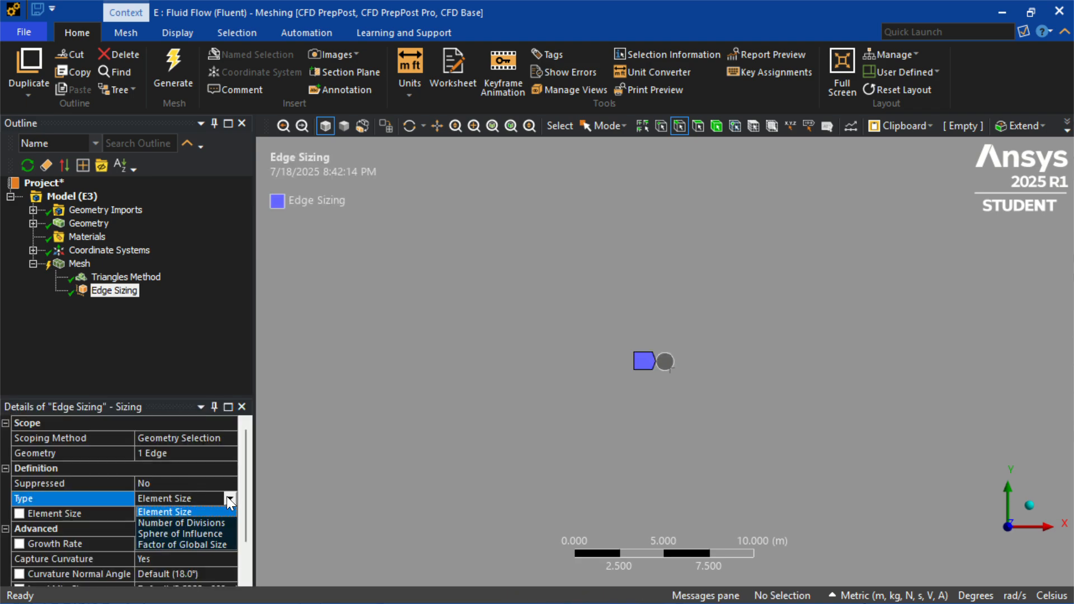
left_click(216, 519)
left_click(182, 515)
type("250")
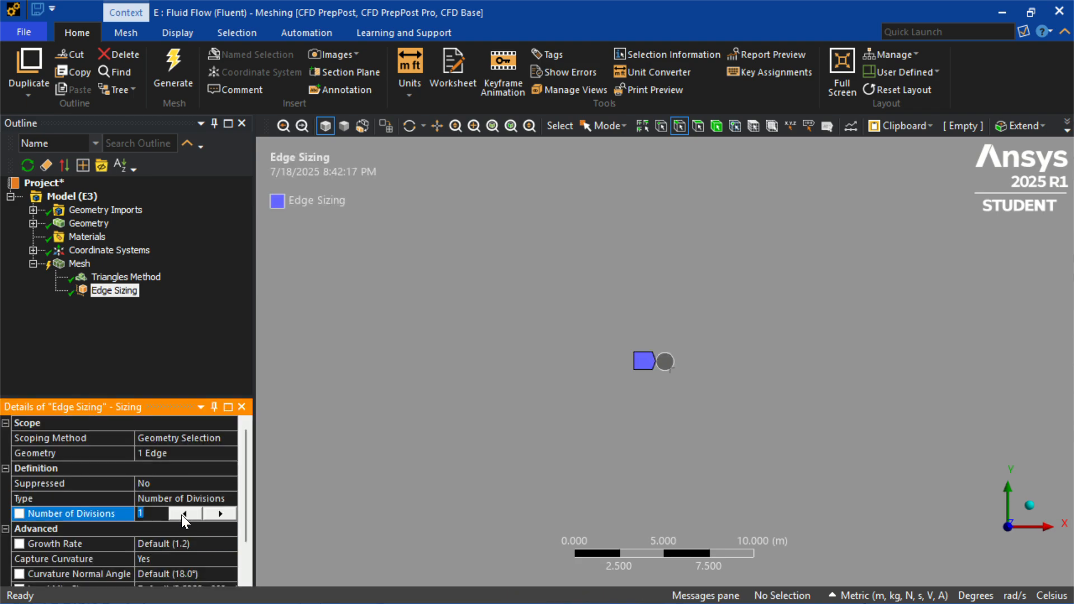
key("Return")
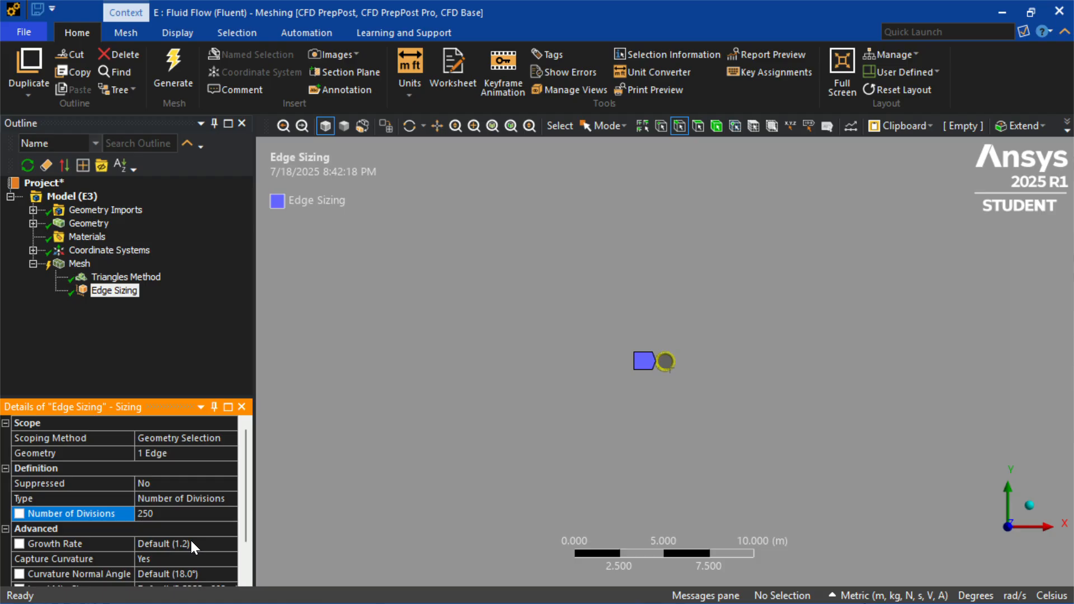
Set the edge sizing's Capture Curvature to No and its Behavior to Hard.
left_click(187, 559)
left_click(230, 559)
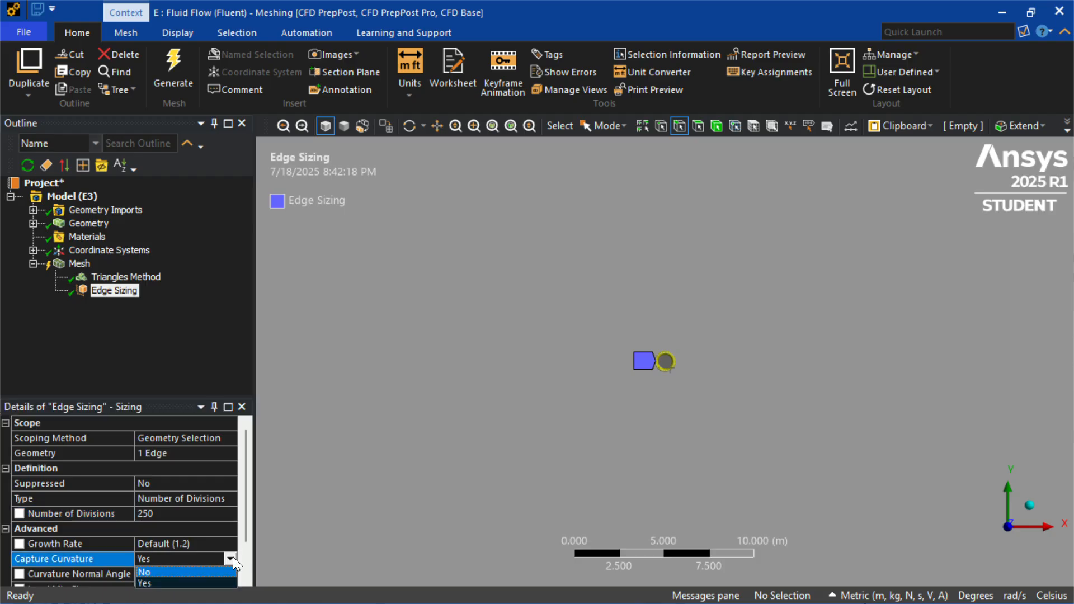
left_click(203, 570)
left_click(182, 513)
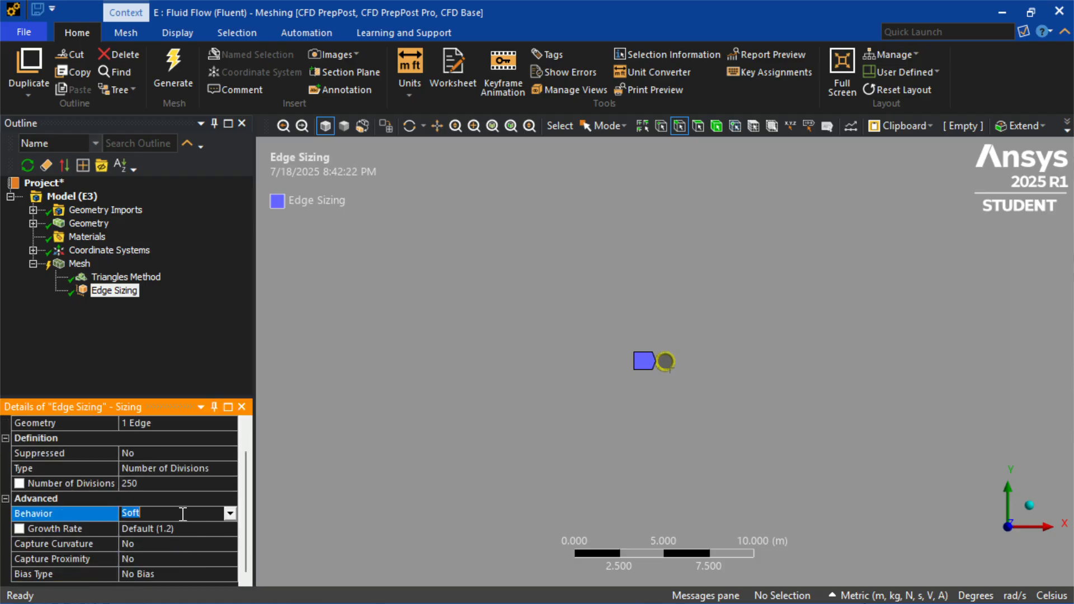
left_click(228, 514)
left_click(224, 532)
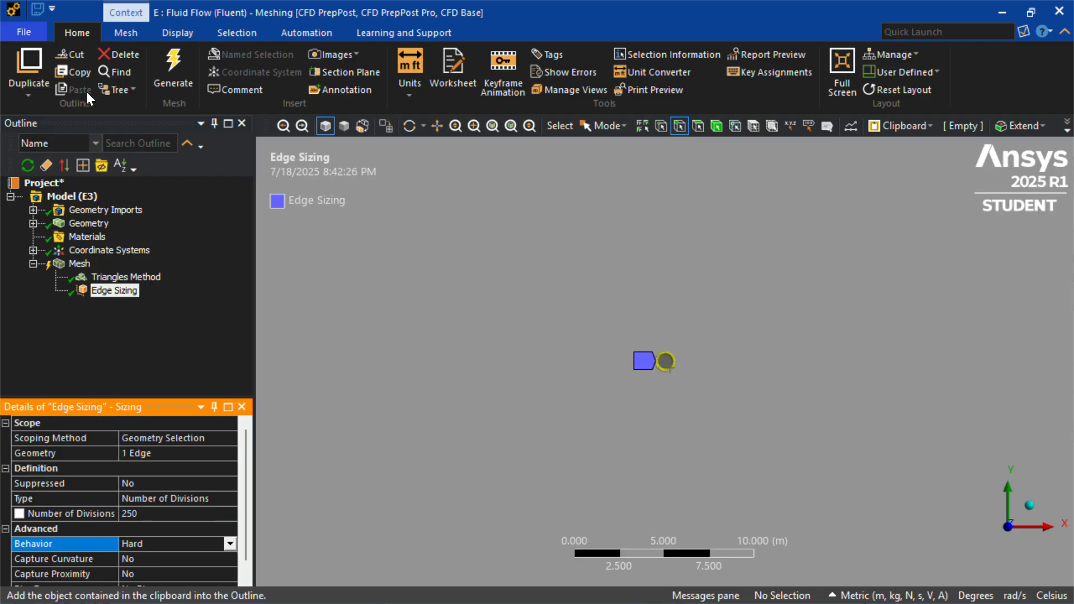
Generate the mesh with the edge sizing and inspect the elements around the circular hole.
left_click(162, 67)
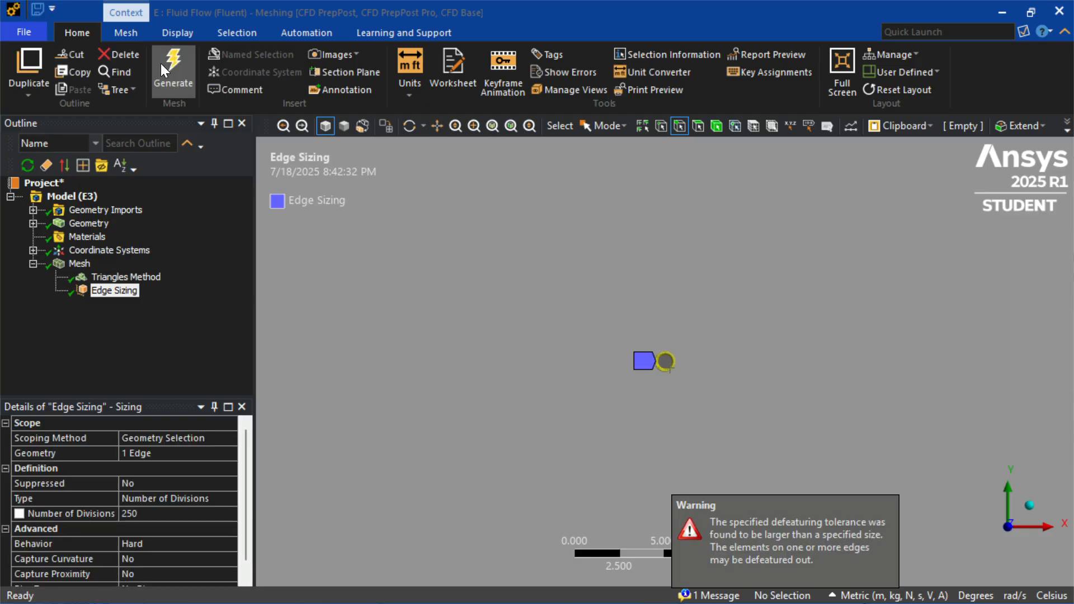
left_click(80, 264)
scroll(696, 375, "up", 10)
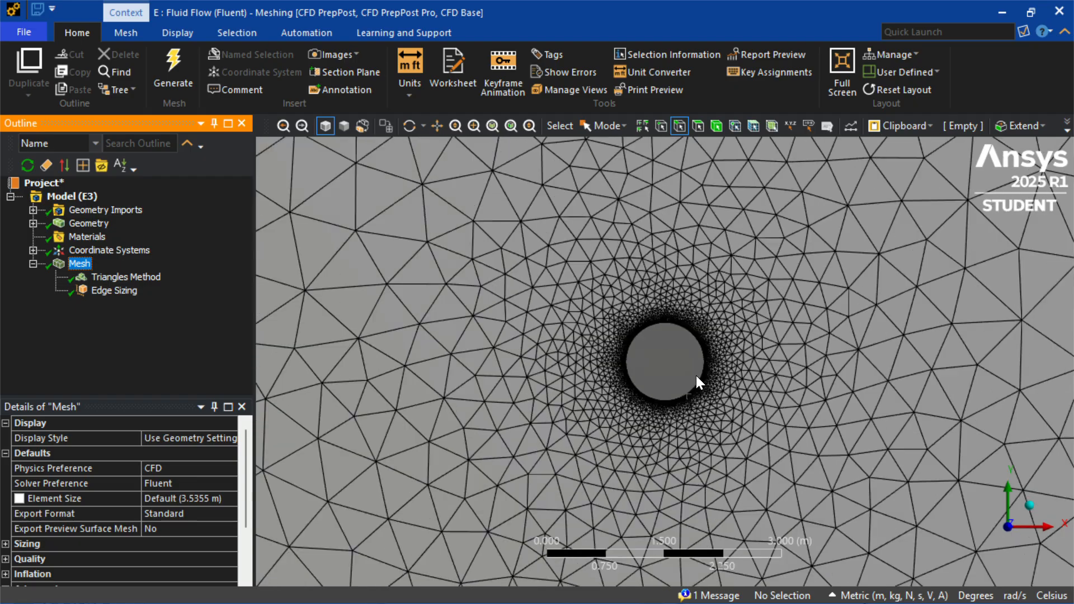
scroll(696, 376, "up", 2)
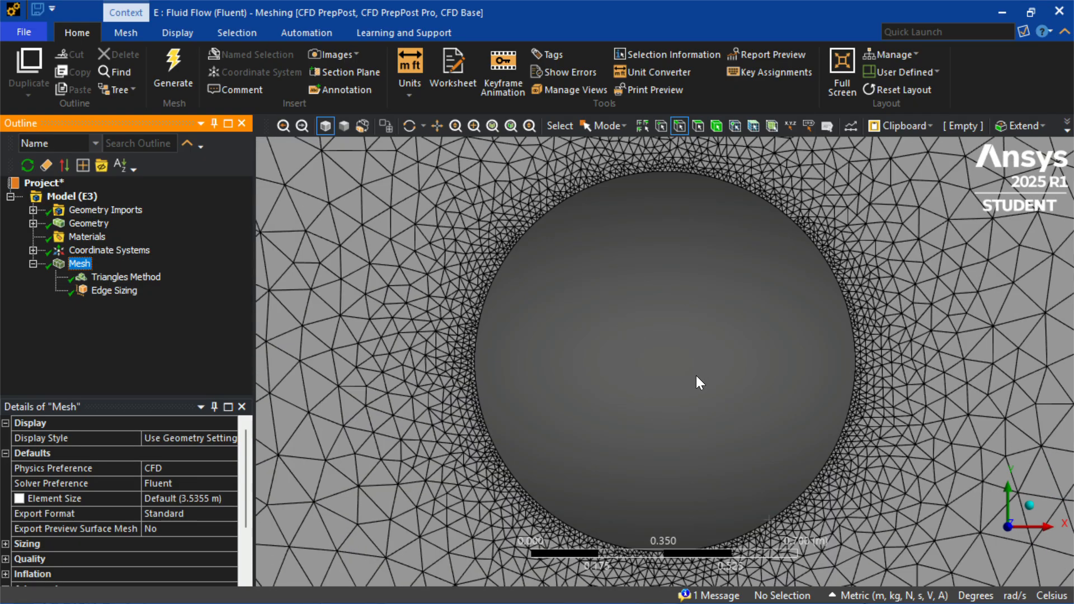
scroll(696, 374, "down", 8)
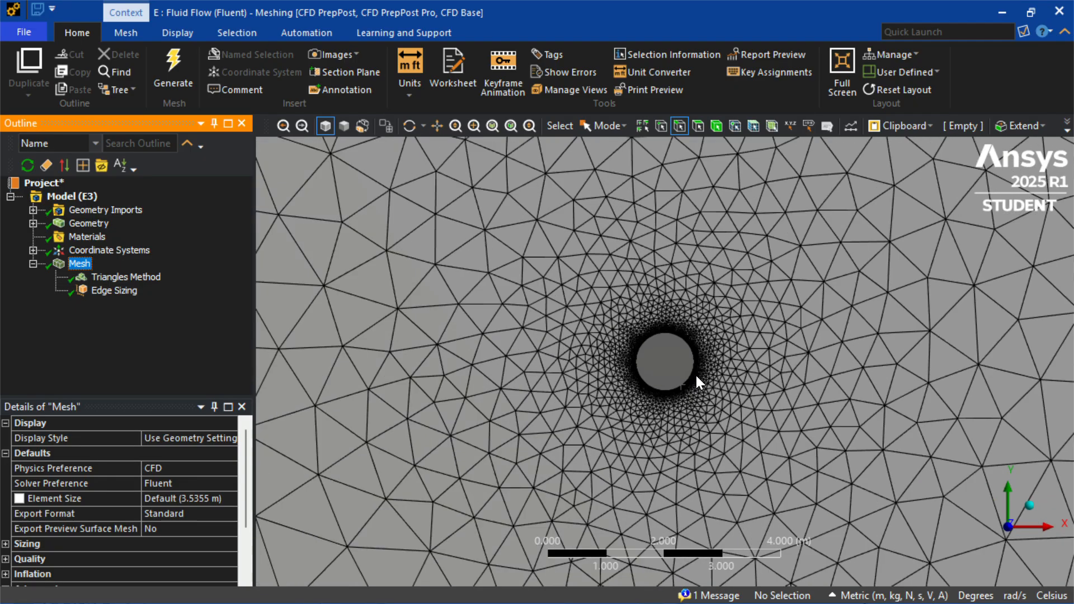
Insert an inflation control on the mesh and scope its geometry to the square domain's surface body.
right_click(77, 266)
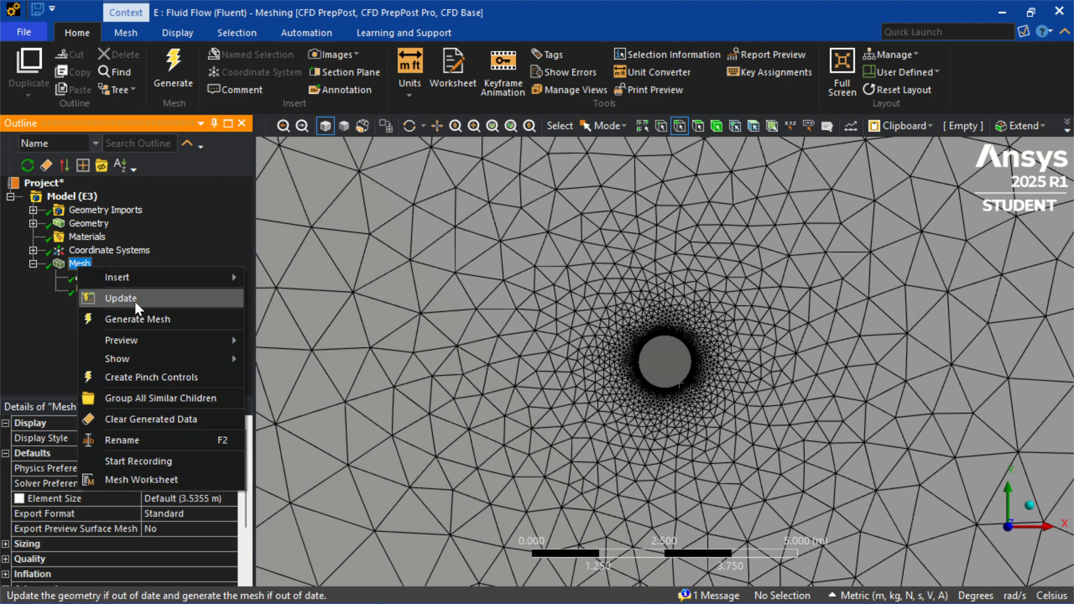
mouse_move(136, 279)
left_click(288, 337)
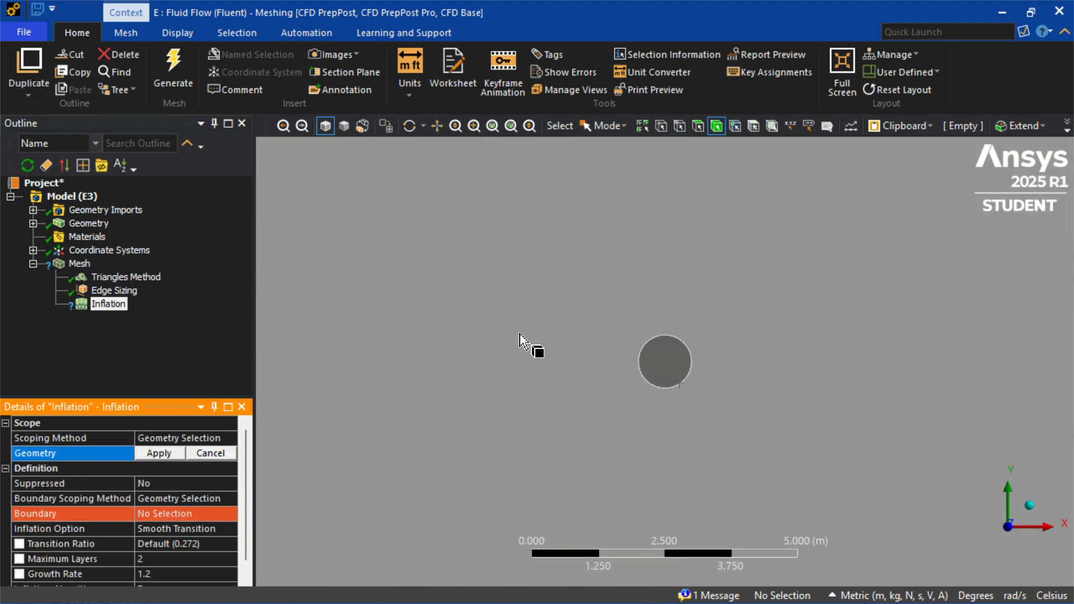
left_click(520, 336)
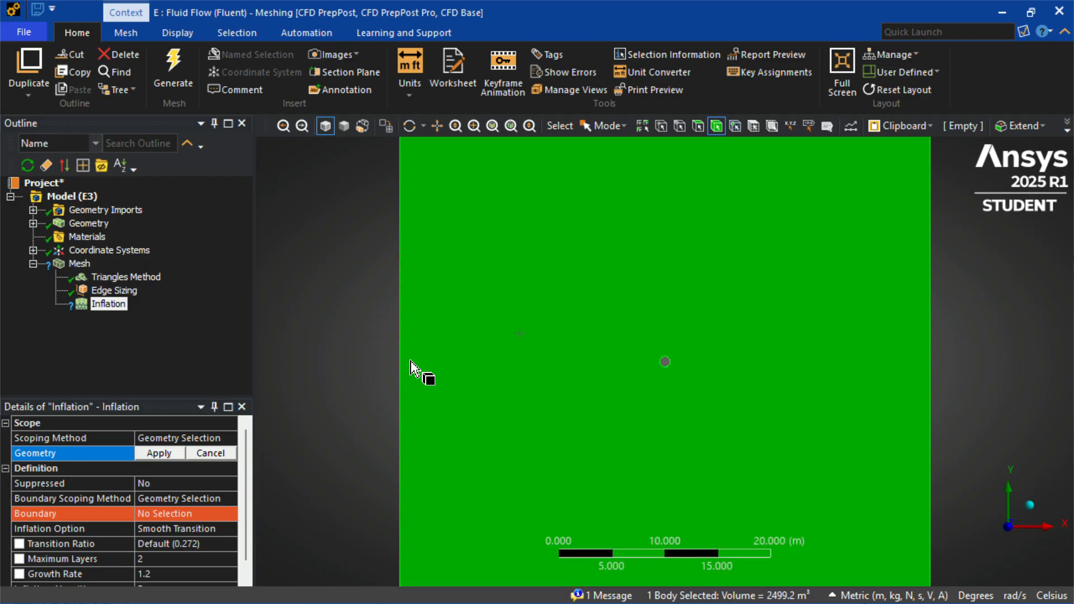
left_click(167, 458)
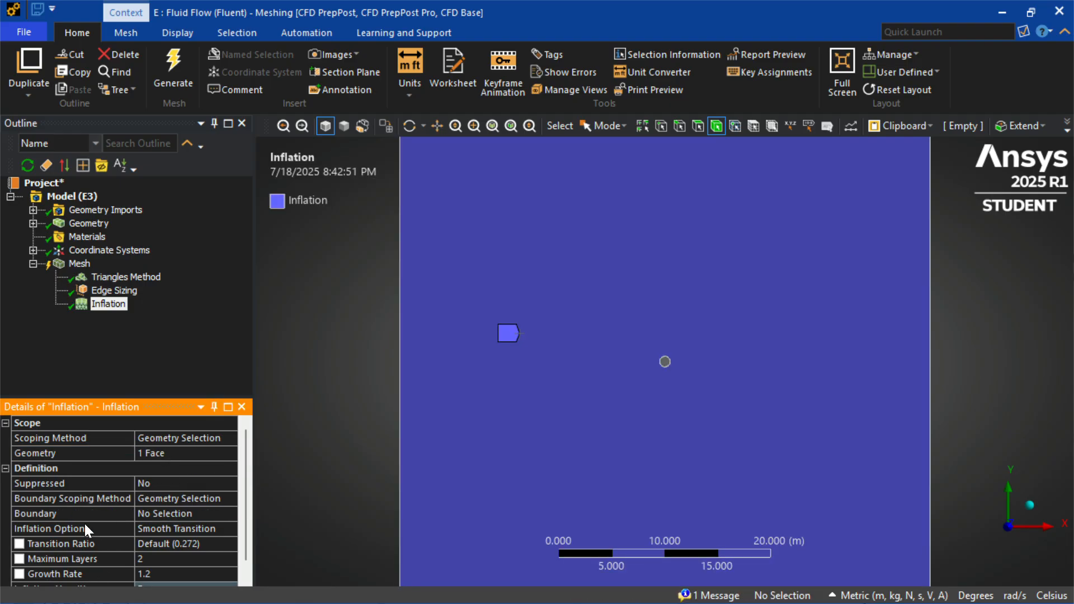
Assign the circular hole's edge as the inflation boundary using geometry selection.
left_click(176, 496)
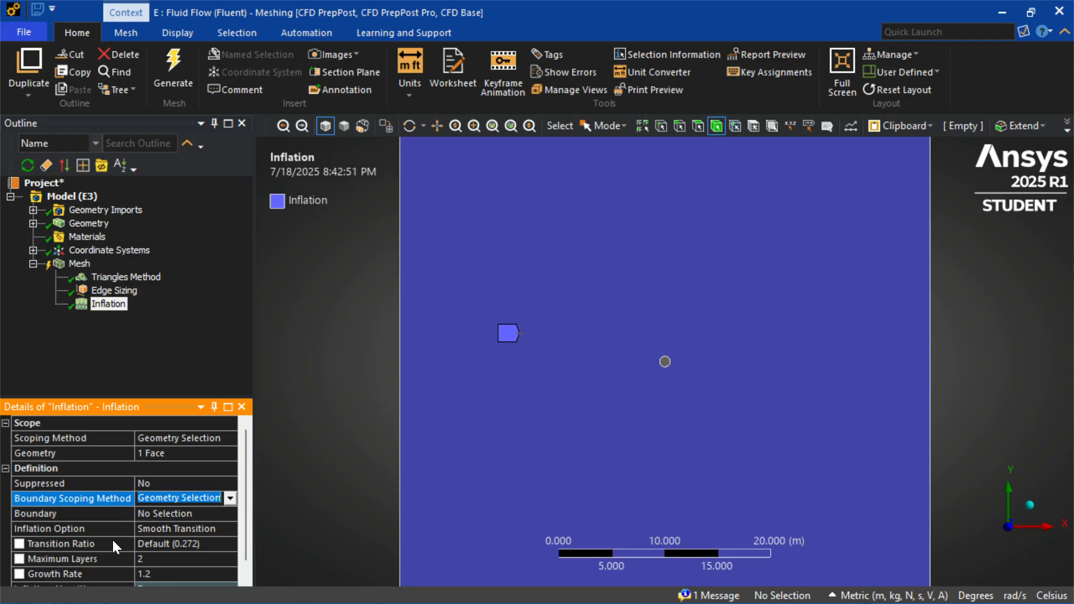
left_click(195, 514)
left_click(668, 365)
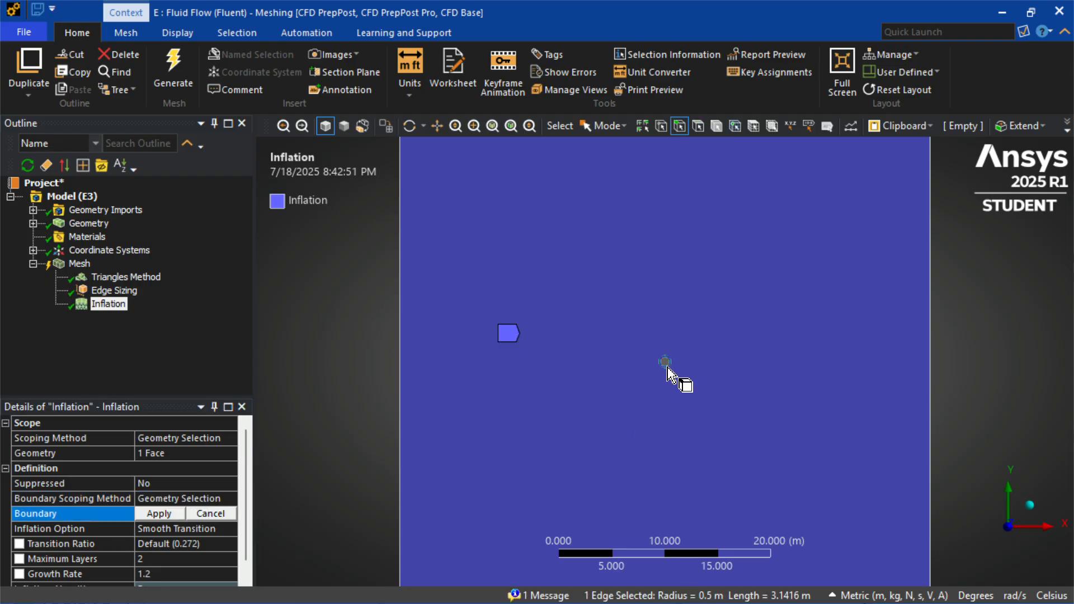
left_click(177, 517)
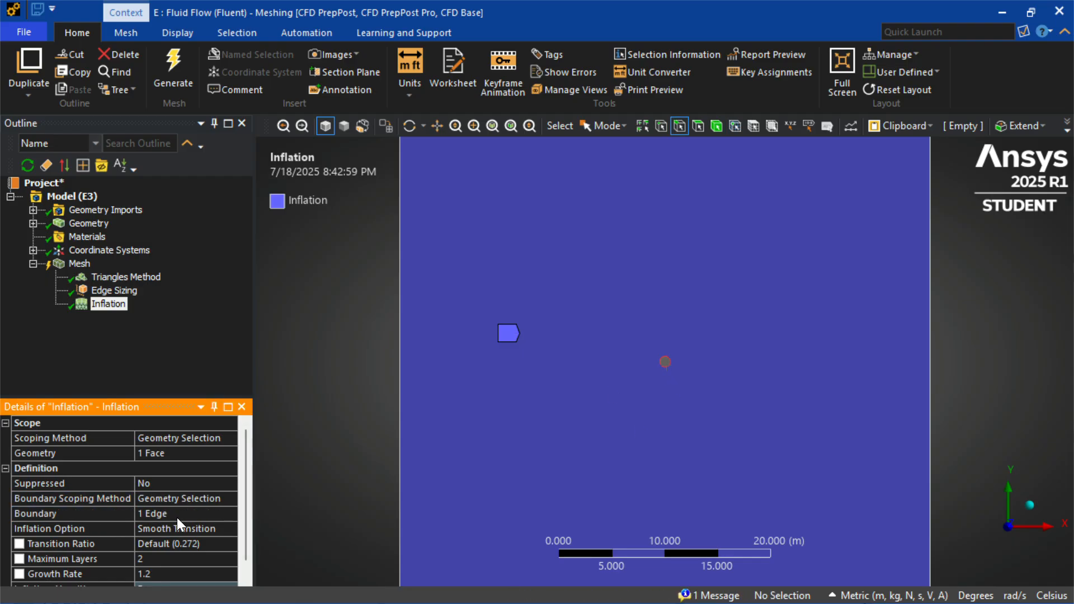
Set the inflation option to First Layer Thickness with a first layer height of 1 m.
left_click(182, 525)
left_click(230, 529)
left_click(221, 553)
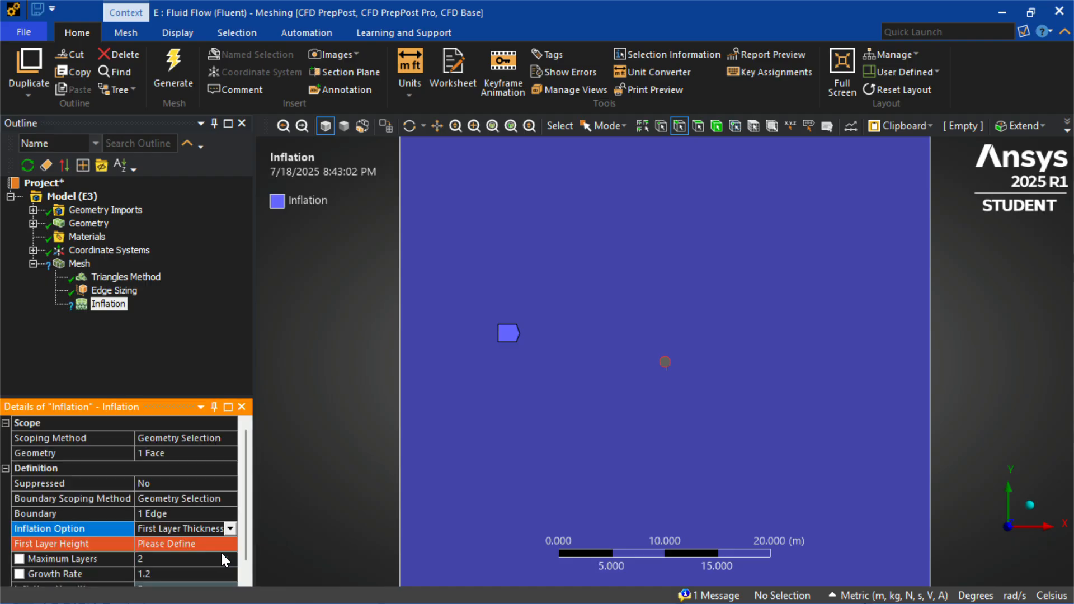
left_click(191, 544)
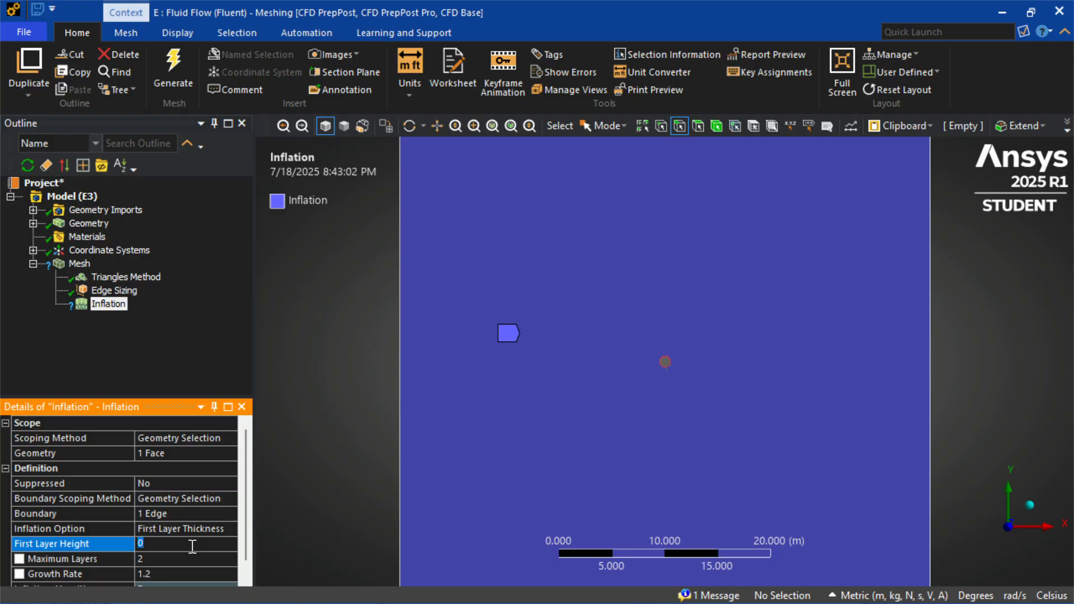
type("1")
key("Return")
Set the inflation's maximum layers to 15, regenerate the mesh and display it.
left_click(189, 559)
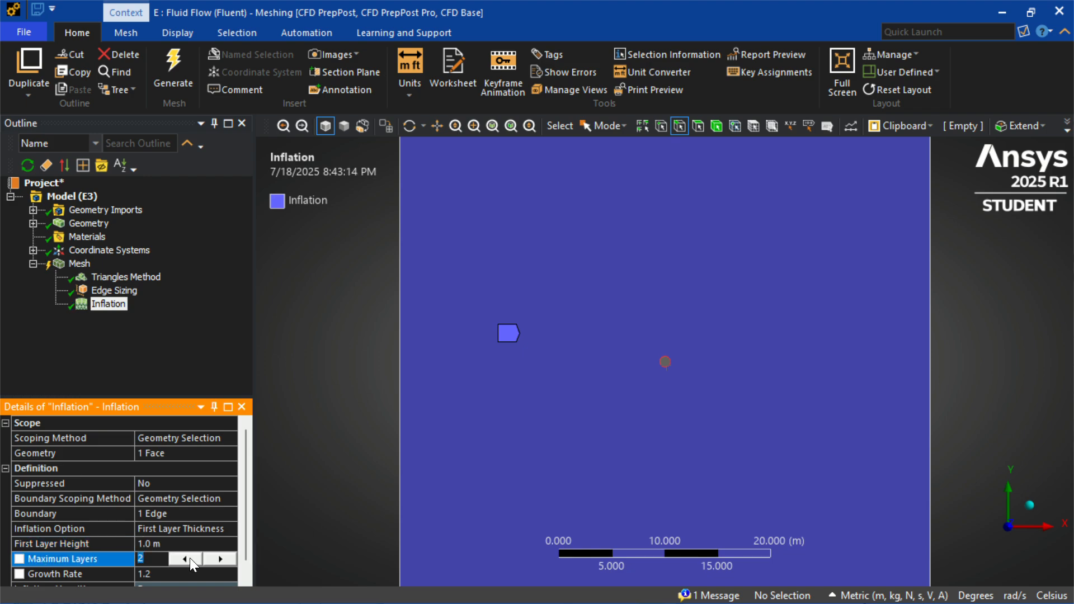
type("15")
key("Return")
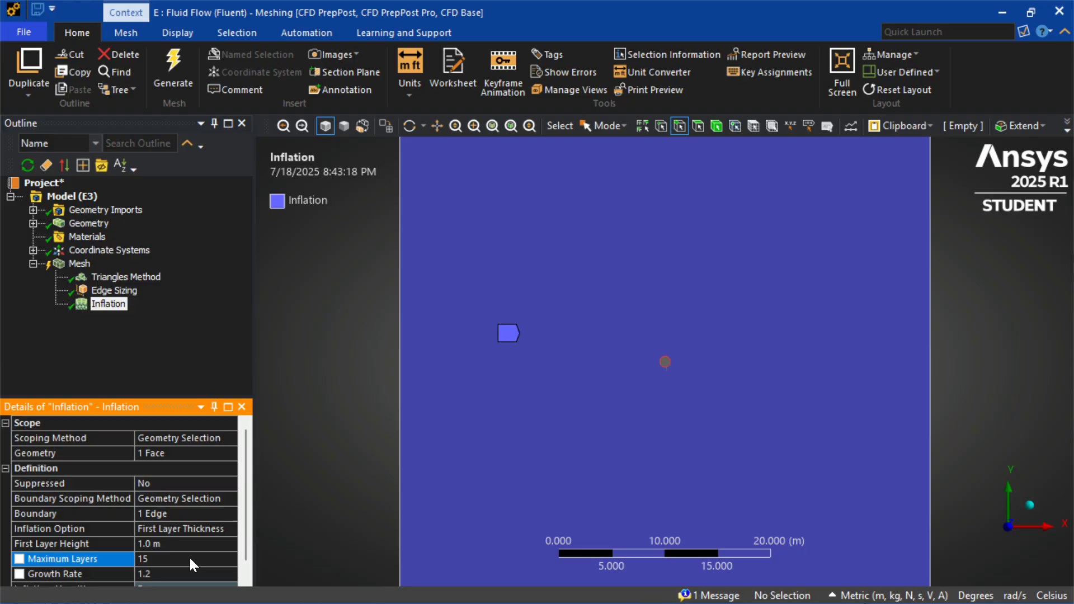
left_click(177, 71)
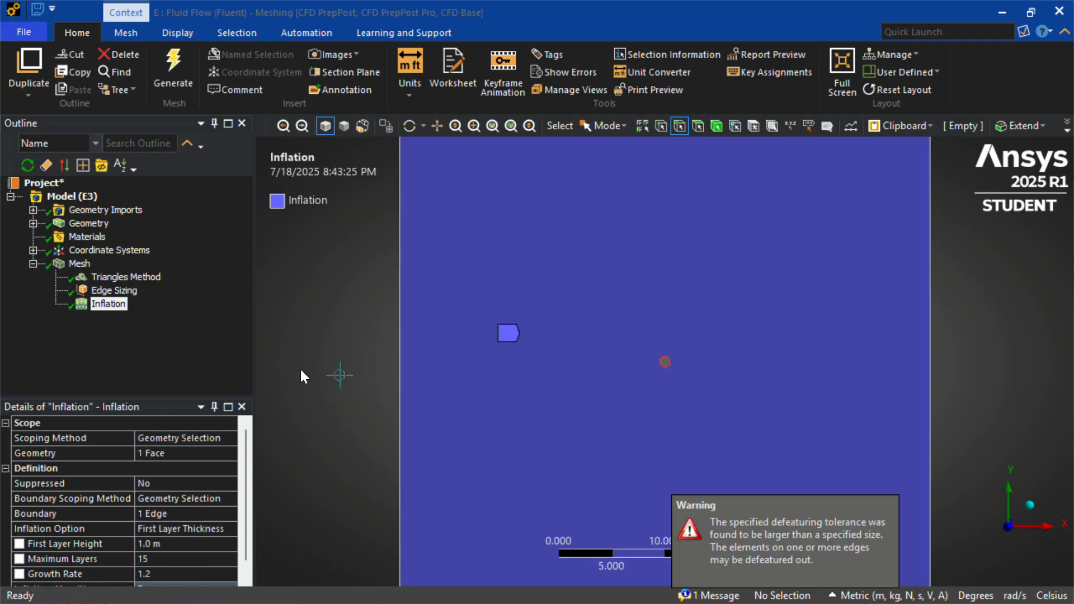
left_click(79, 263)
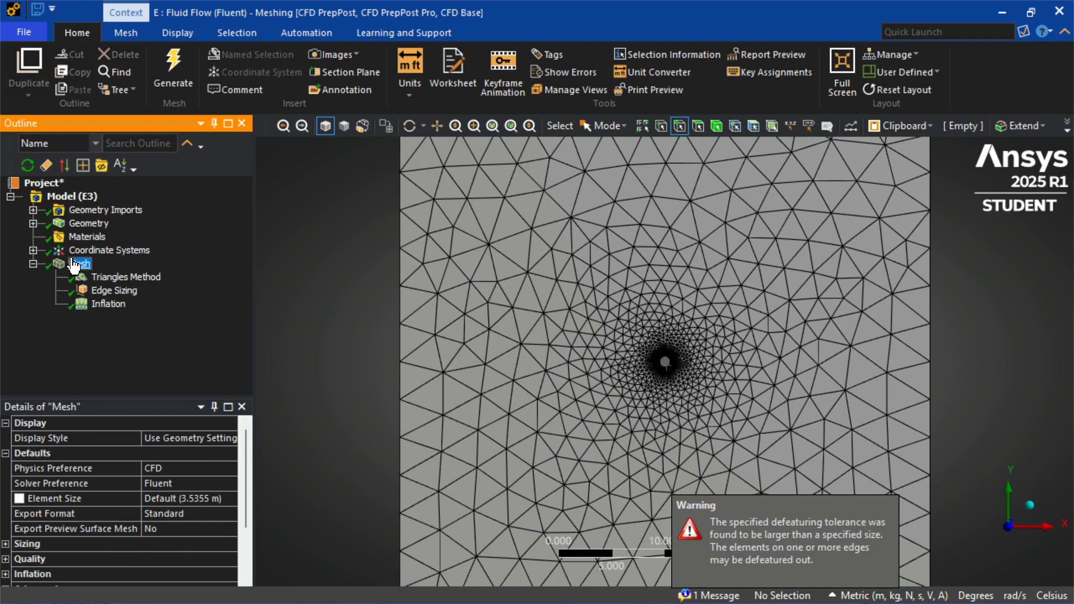
Examine the inflation layers around the circular hole and their transition to the surrounding triangular mesh.
scroll(660, 273, "up", 2)
scroll(660, 273, "down", 4)
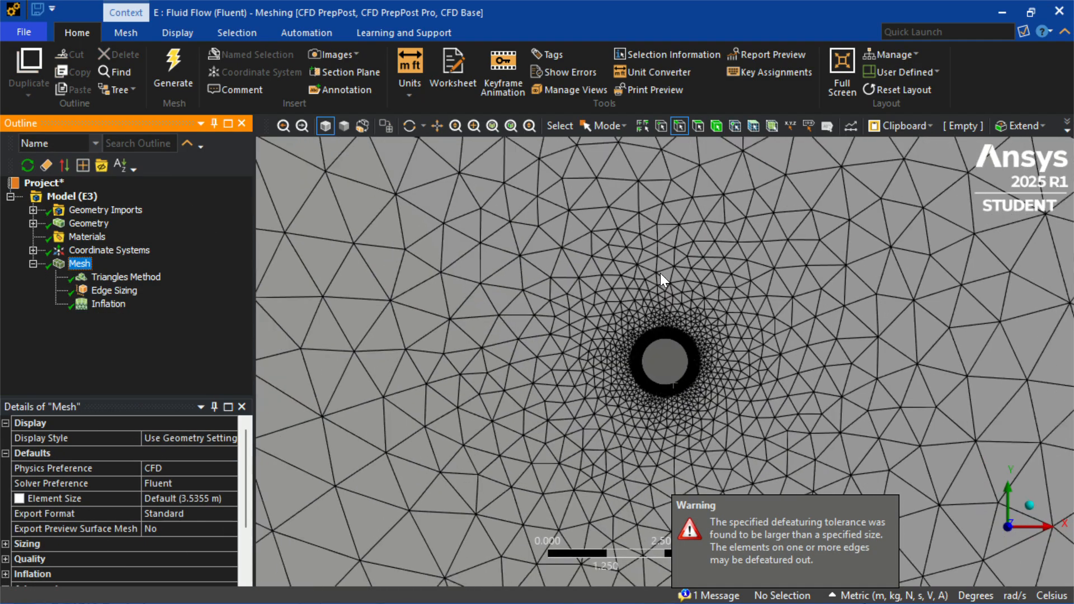
scroll(660, 273, "down", 1)
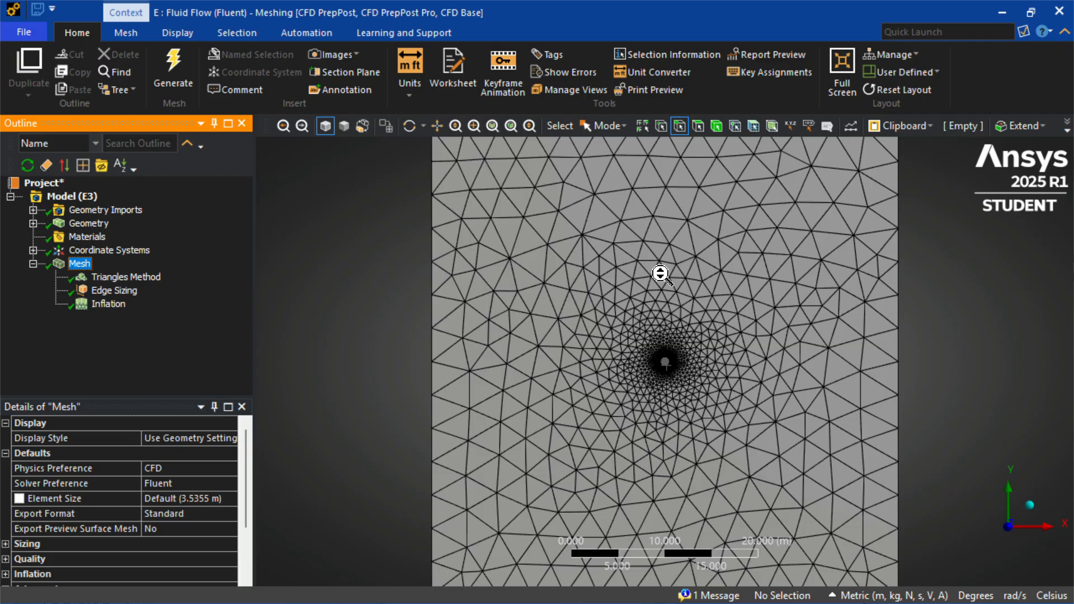
scroll(660, 273, "up", 2)
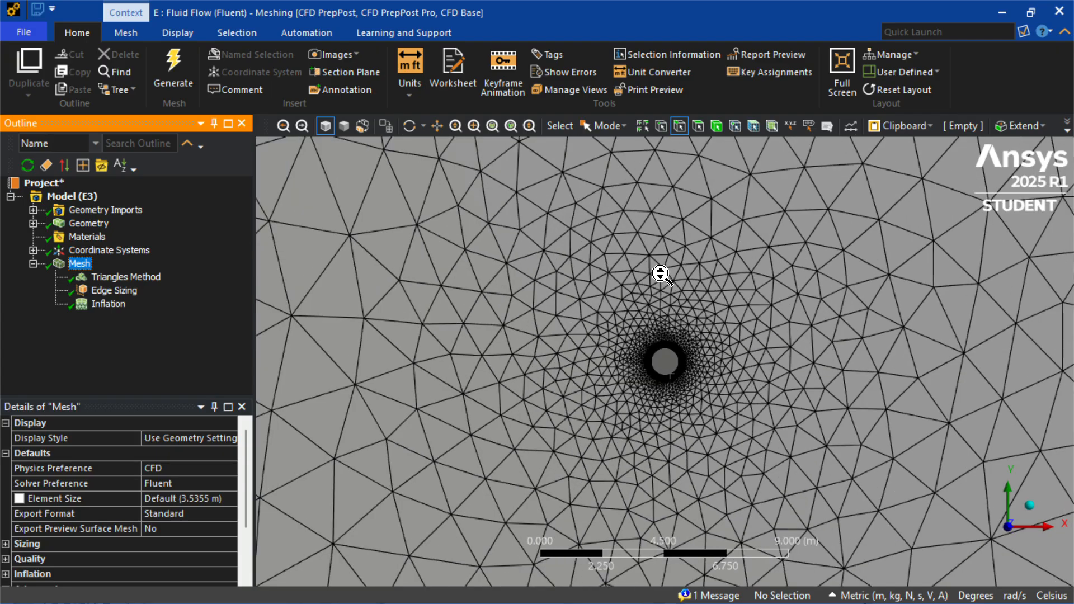
scroll(660, 273, "up", 2)
scroll(685, 378, "up", 2)
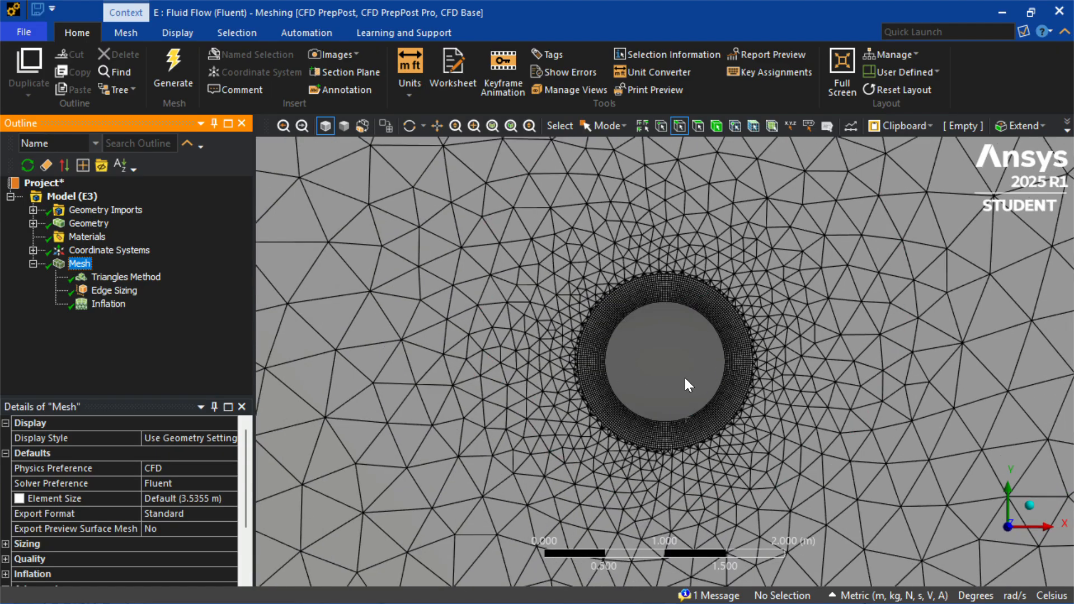
scroll(685, 378, "down", 4)
scroll(685, 377, "down", 5)
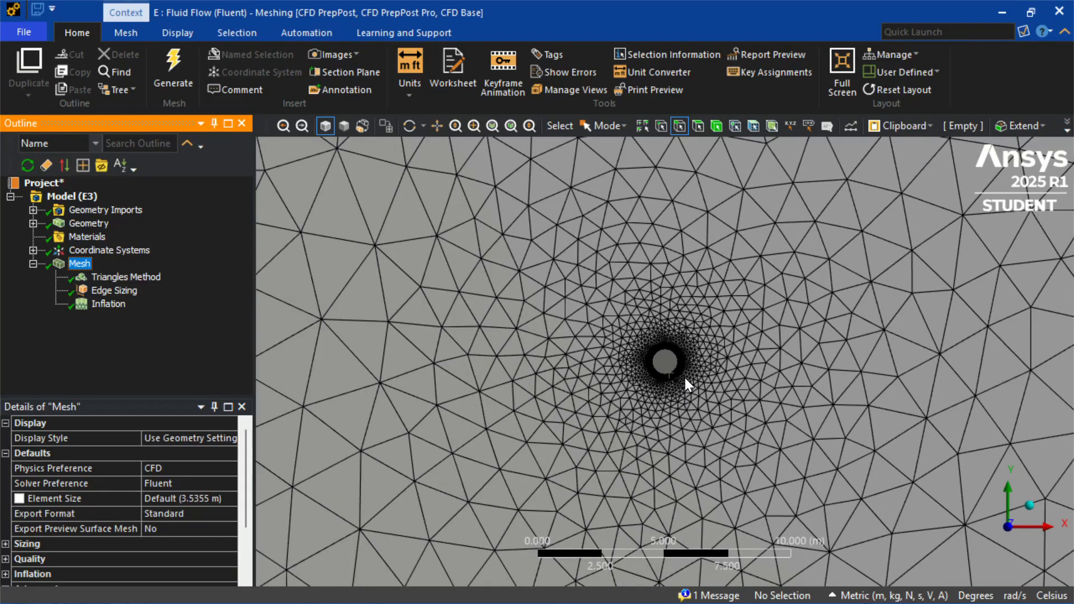
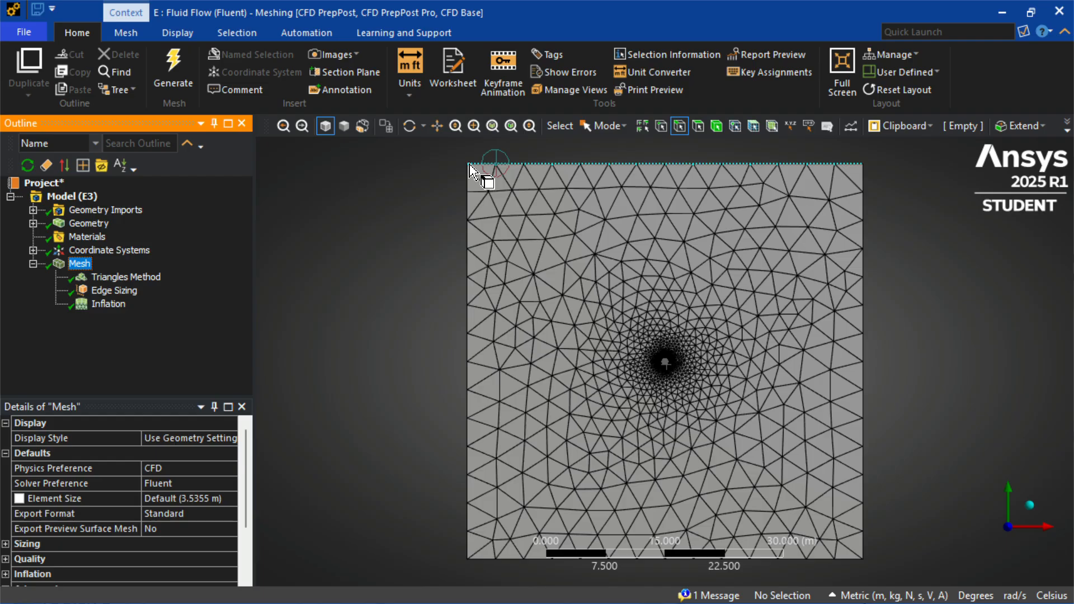
Create a named selection called "inlet" from the left vertical edge of the square domain.
left_click(469, 255)
right_click(472, 282)
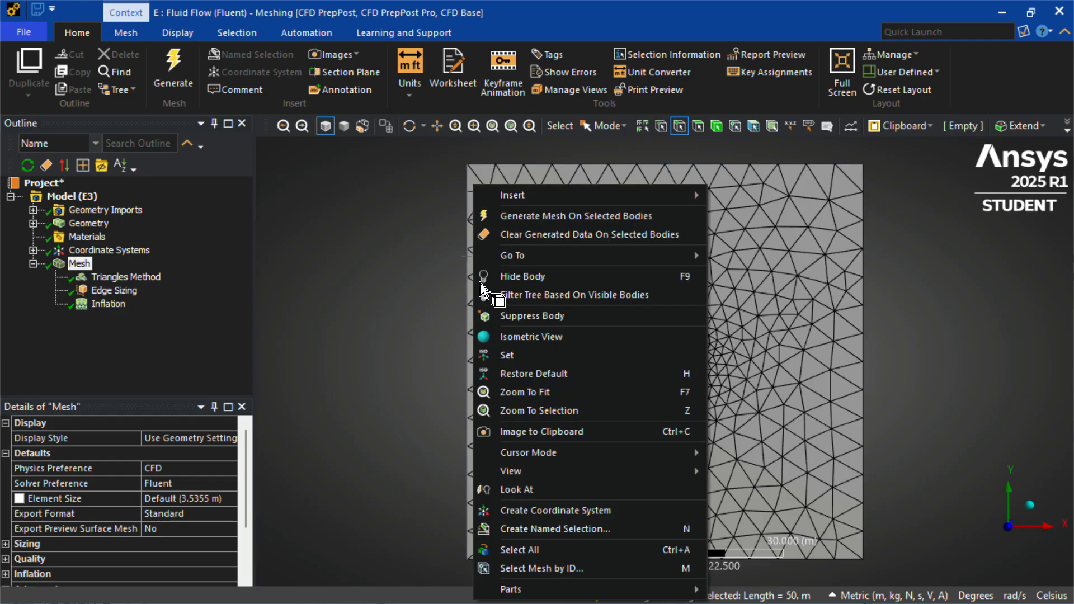
left_click(557, 536)
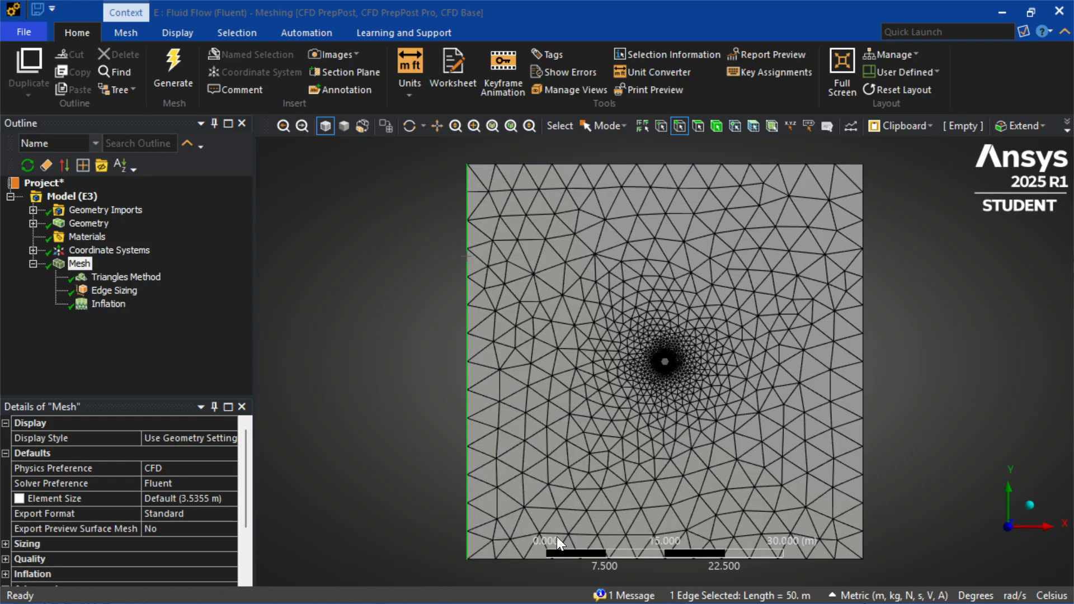
type("inlet")
key("Return")
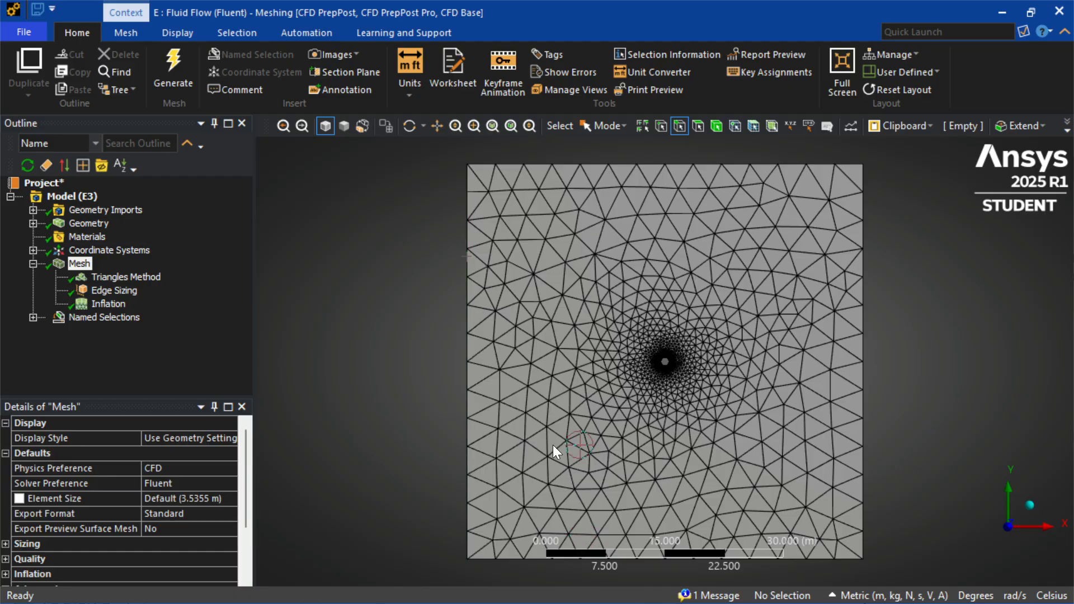
Create a named selection called "symmetrty" from the upper and lower horizontal edges of the square domain.
left_click(504, 164)
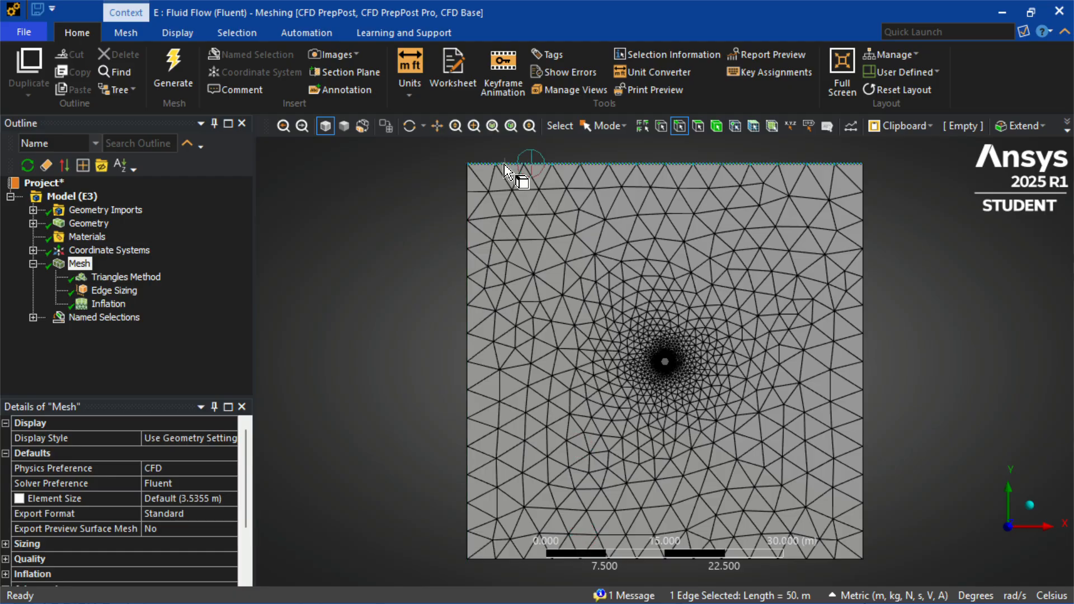
left_click(521, 558, "ctrl")
right_click(520, 559)
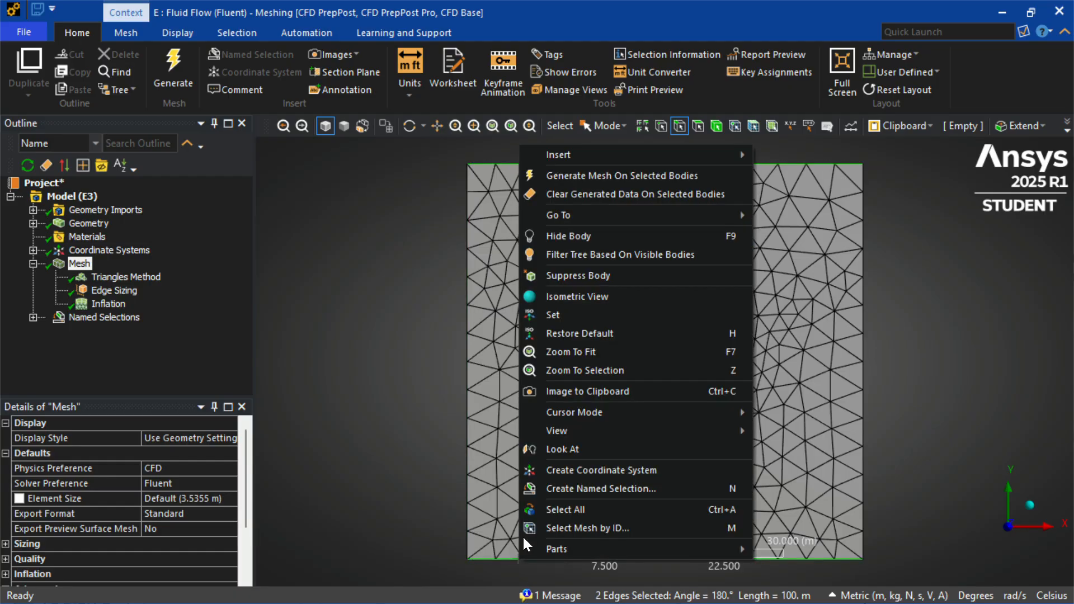
left_click(586, 487)
type("symmetry")
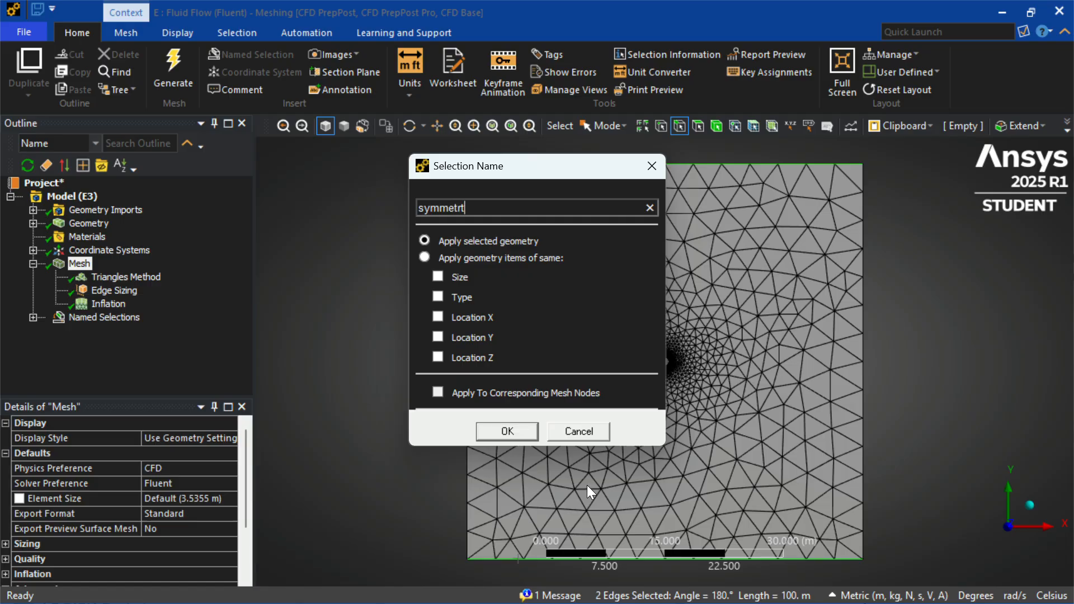
key("Return")
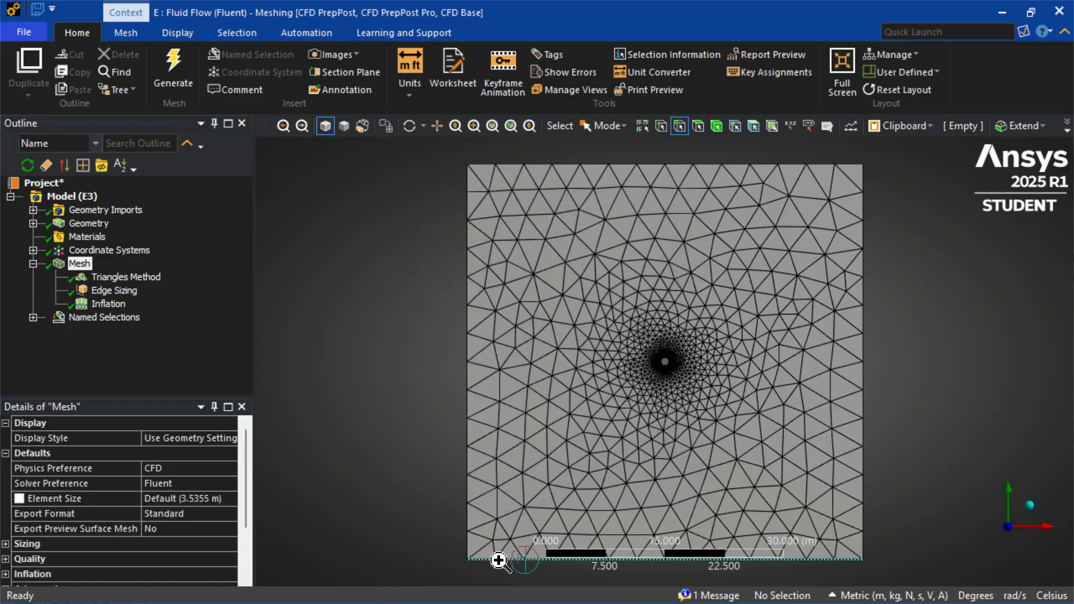
Rename the named selection holding the two horizontal edges to "symmetry".
right_click(499, 556)
left_click(33, 317)
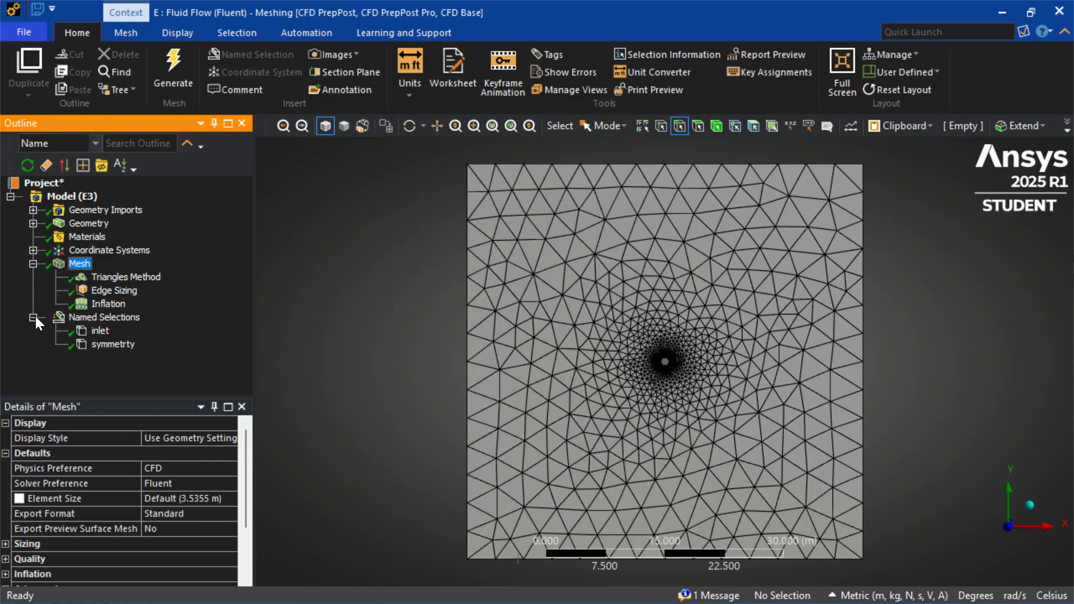
left_click(112, 344)
right_click(114, 344)
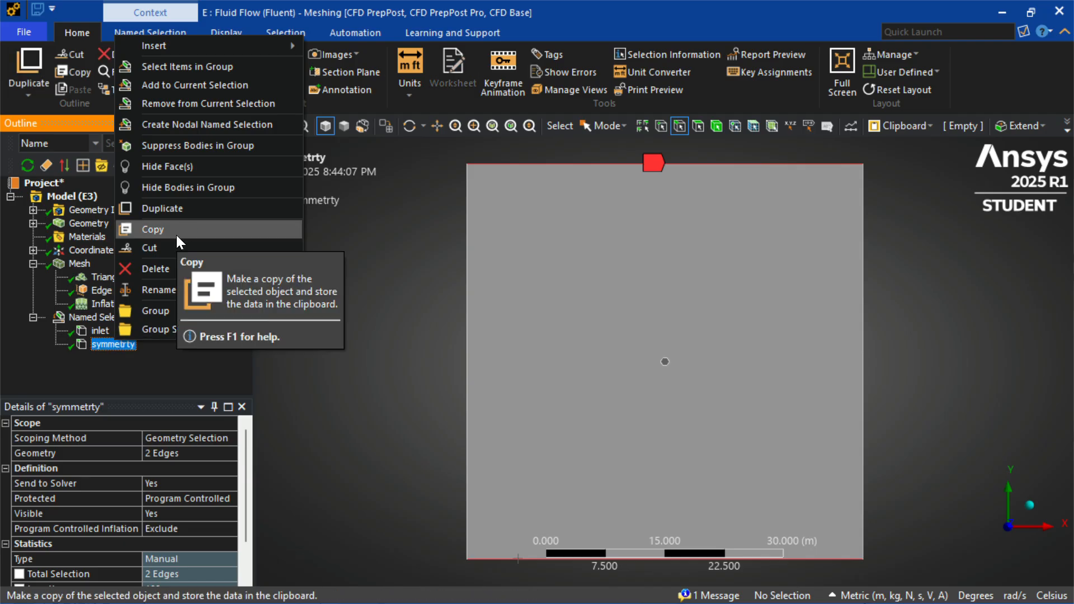
left_click(182, 286)
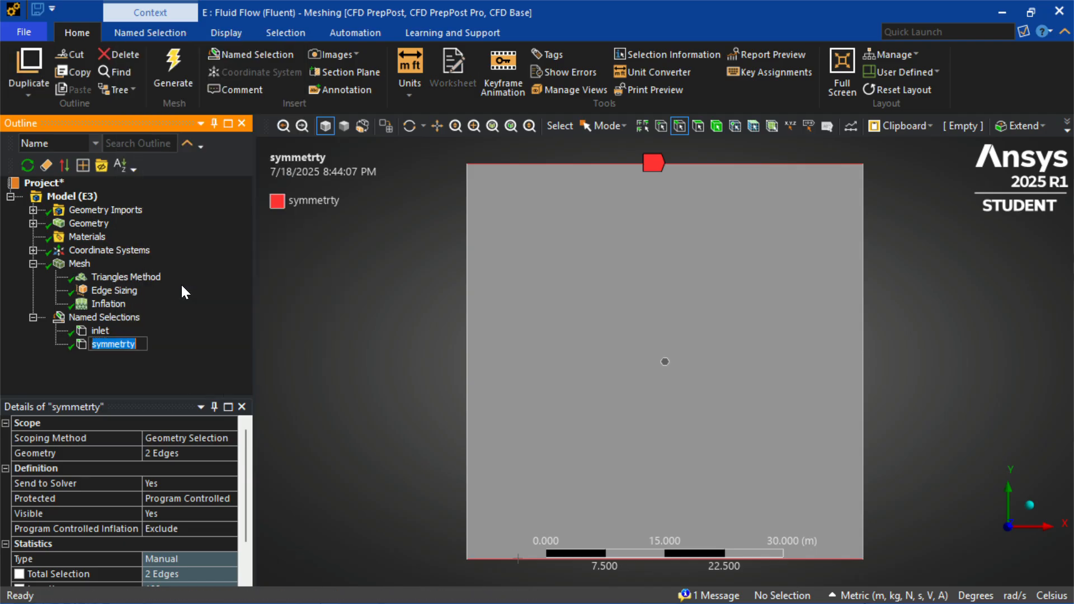
type("symmetry")
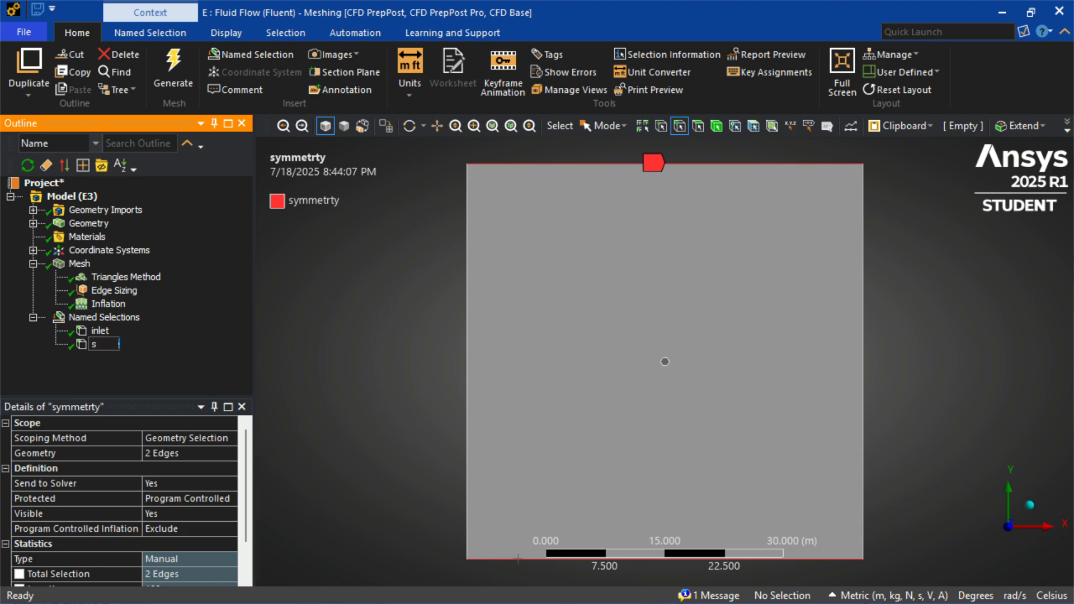
key("Return")
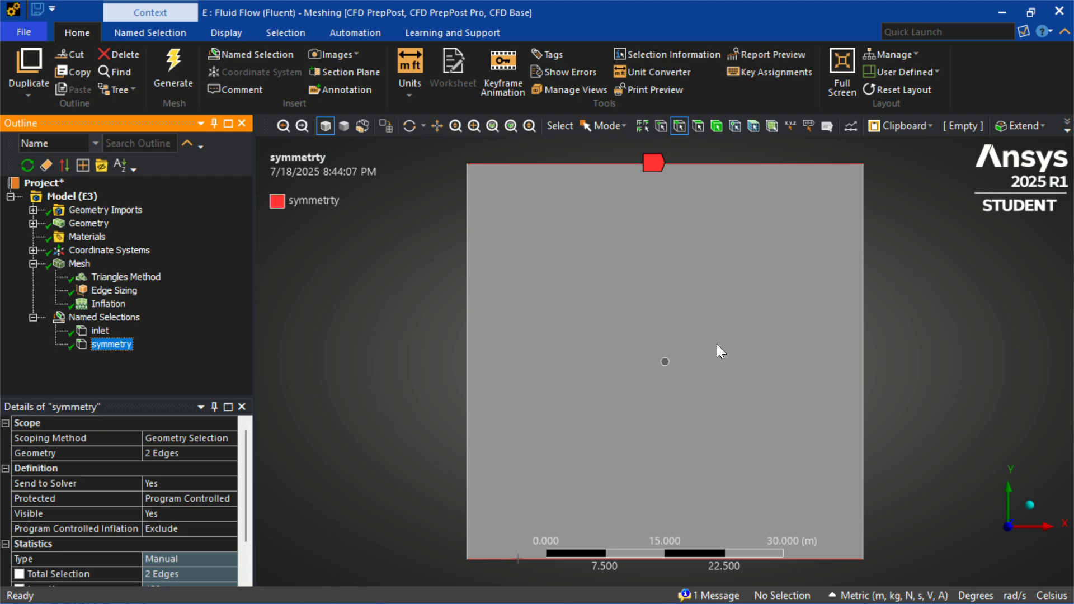
Create a named selection called "outlet" from the right vertical edge of the square domain.
left_click(862, 381)
right_click(867, 375)
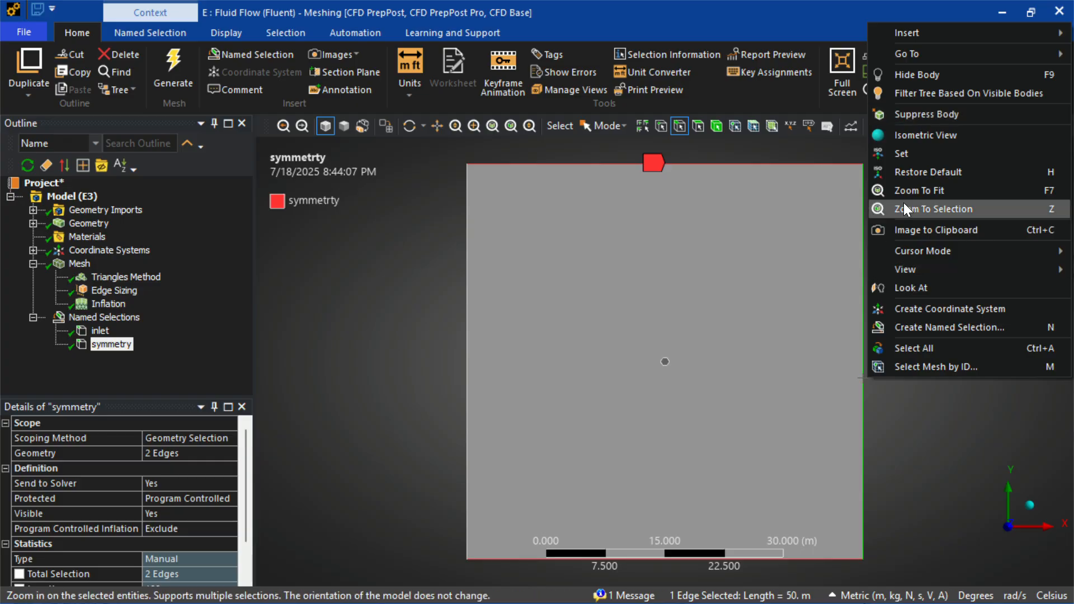
left_click(905, 327)
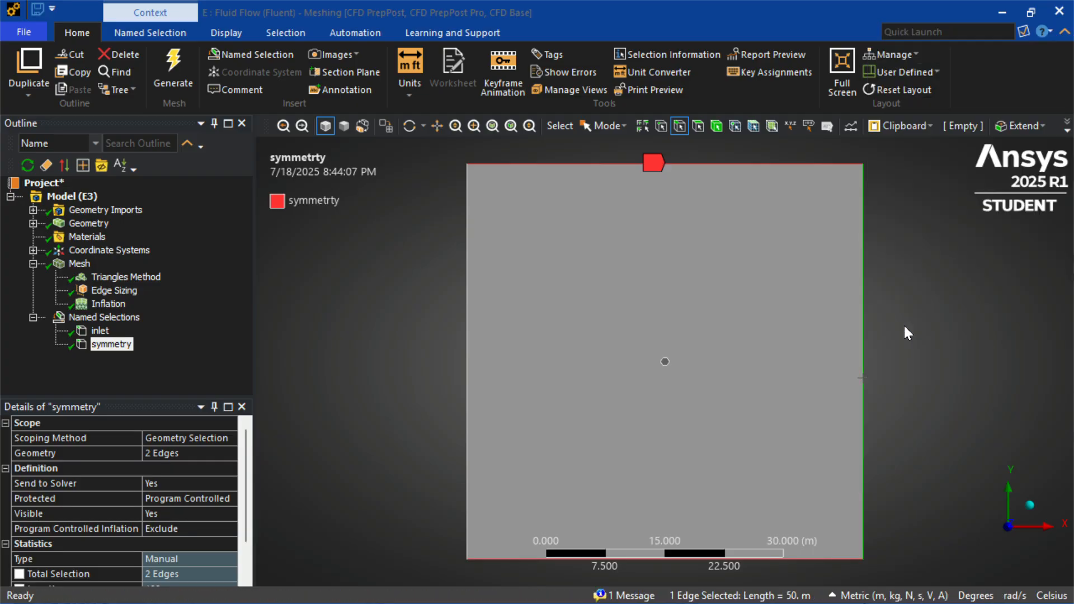
type("outlet")
key("Return")
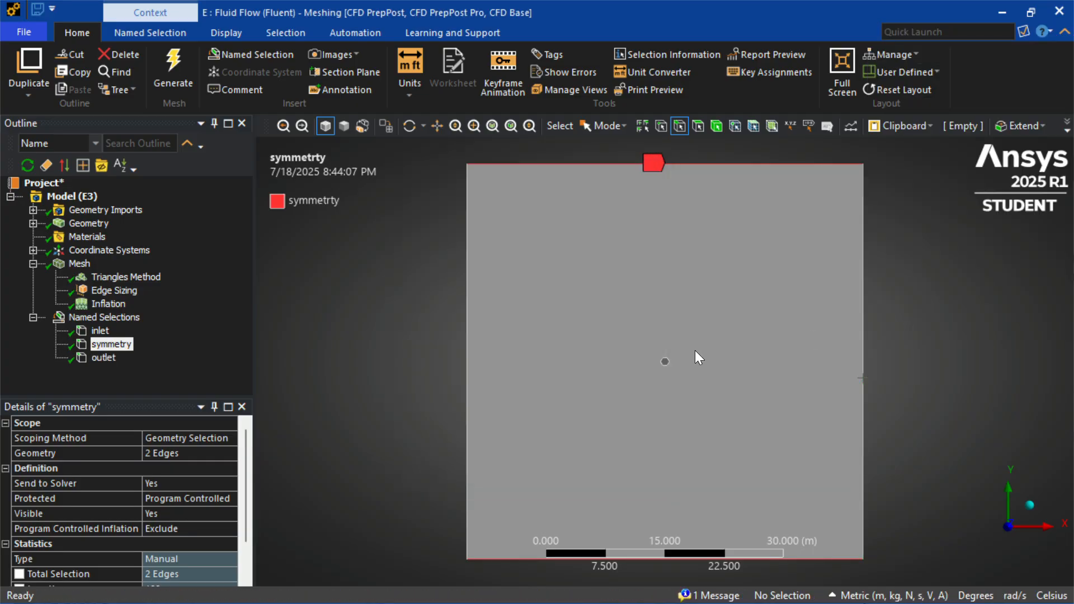
Create a named selection called "wall" from the circular hole's edge and display the mesh again.
left_click(664, 359)
right_click(663, 357)
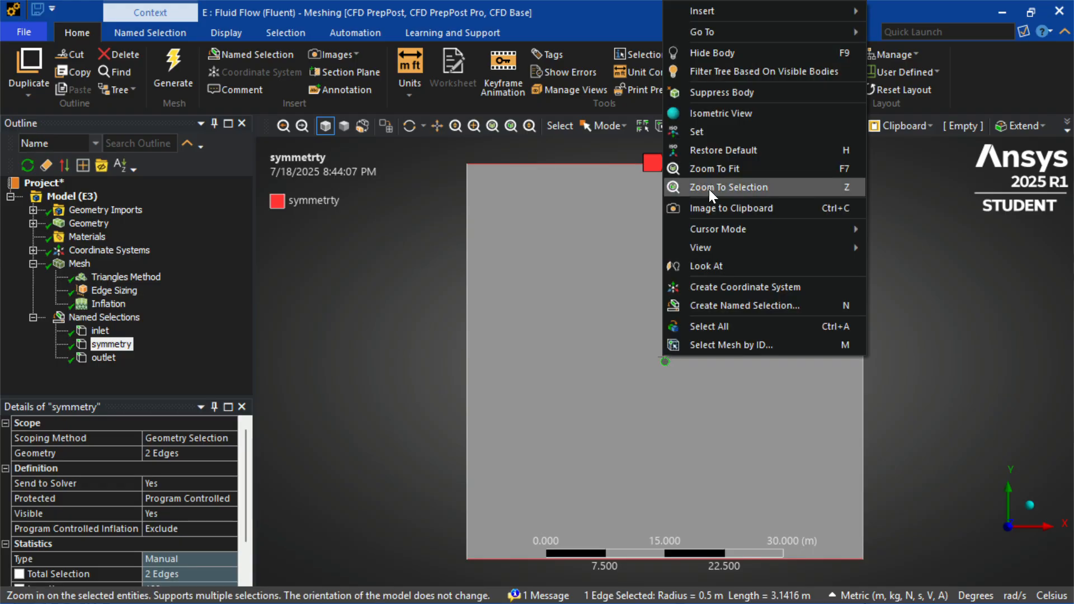
left_click(711, 305)
type("wall")
key("Return")
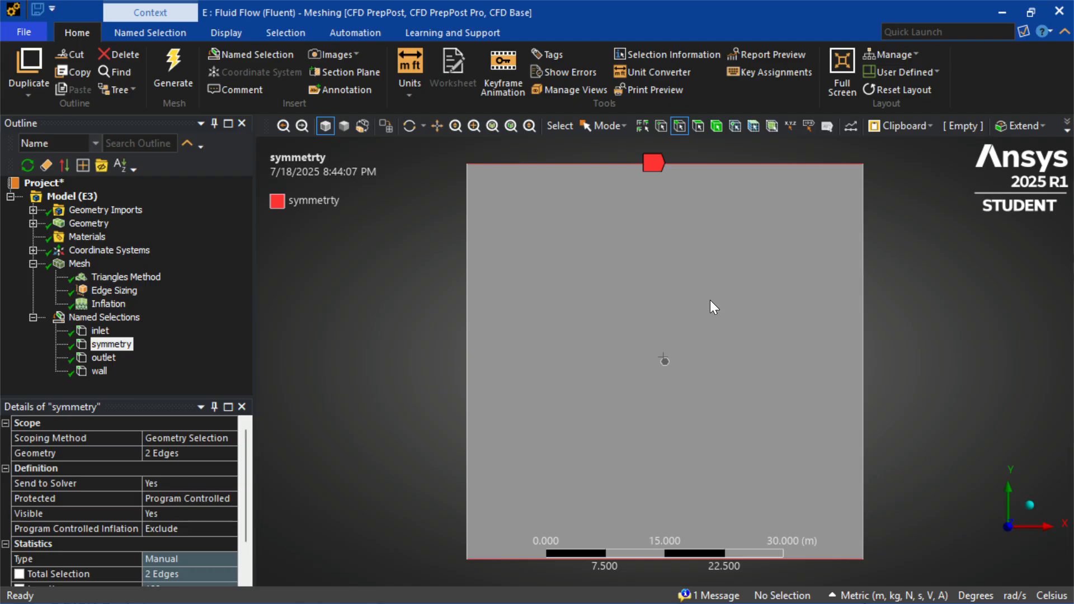
left_click(73, 264)
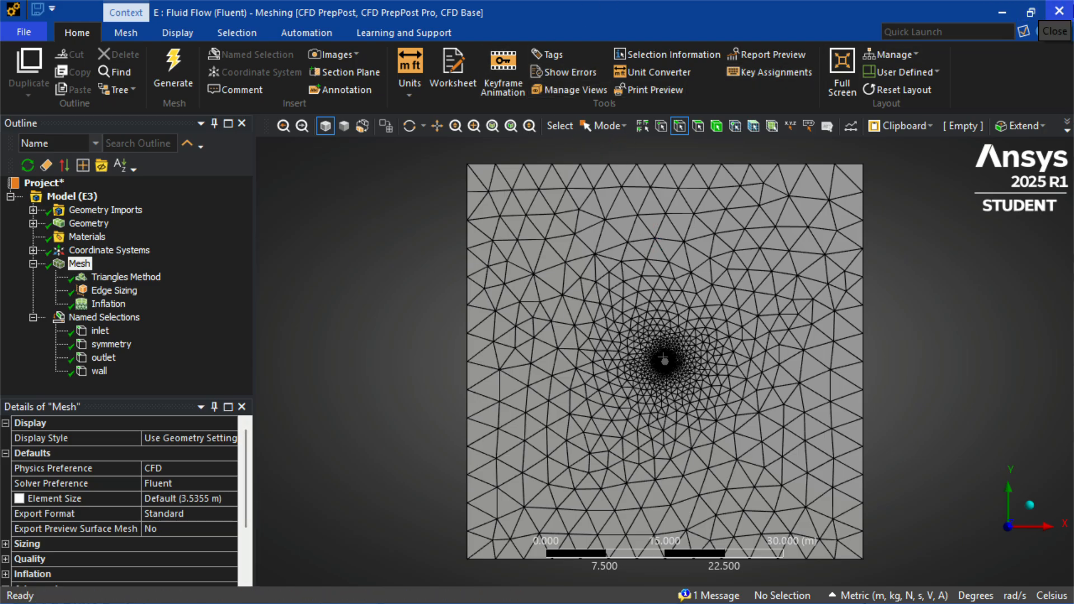
Close the meshing editor and update the Mesh component of system E in Workbench.
left_click(1057, 13)
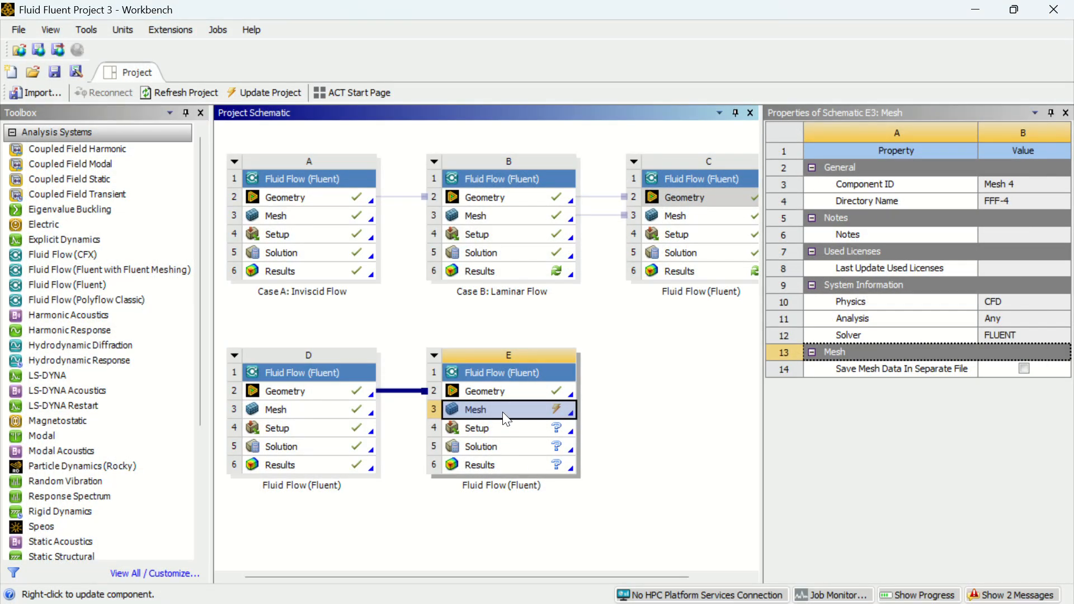
right_click(501, 410)
left_click(533, 439)
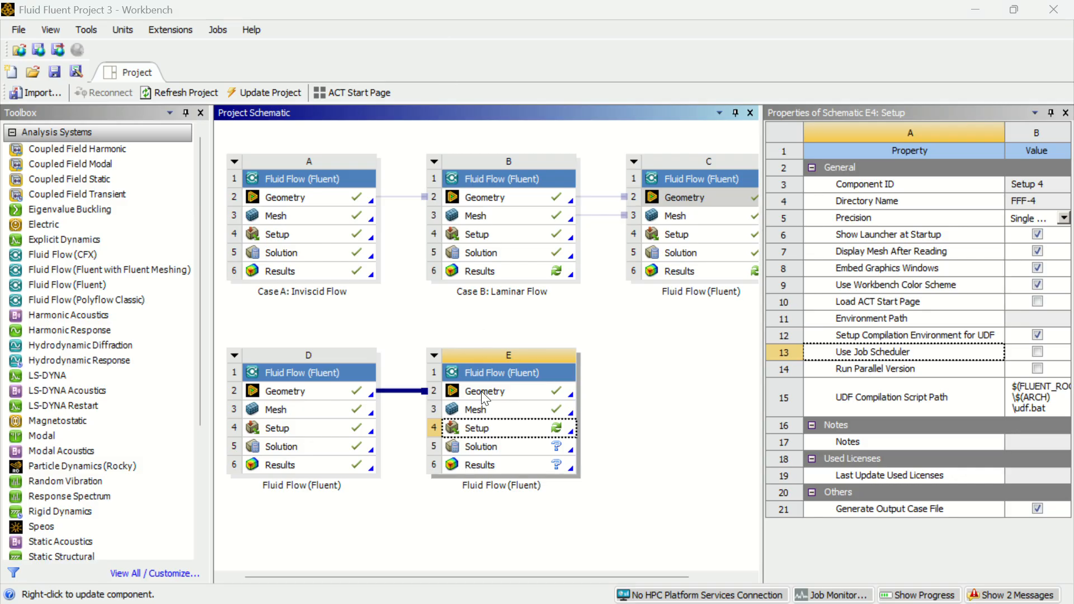
Open the Setup of system E in Fluent with 4 solver processes and dismiss the behavioral changes notice.
double_click(486, 426)
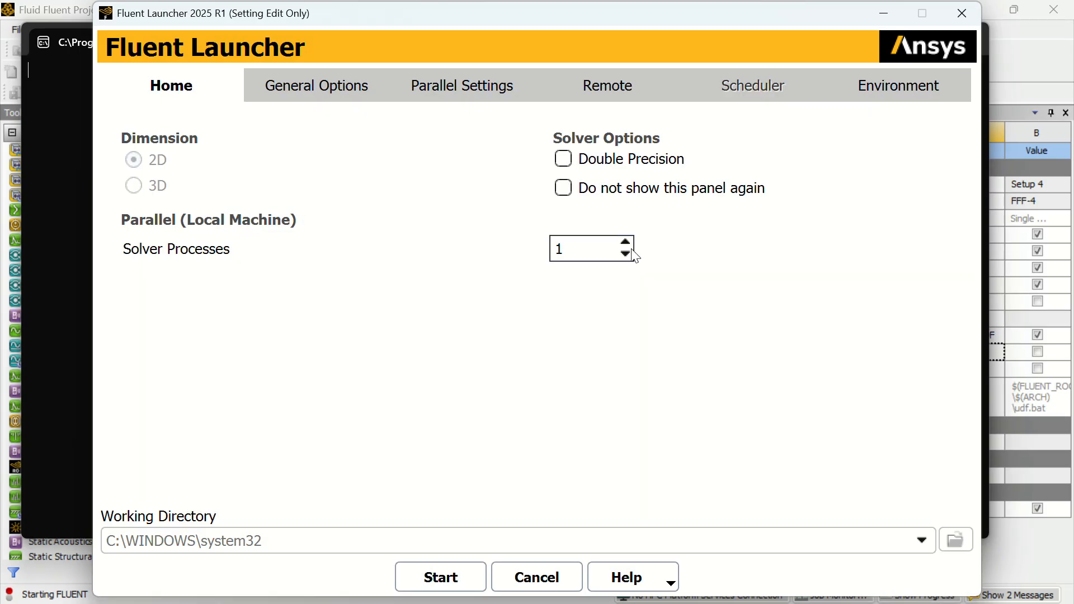
scroll(630, 249, "up", 3)
left_click(425, 576)
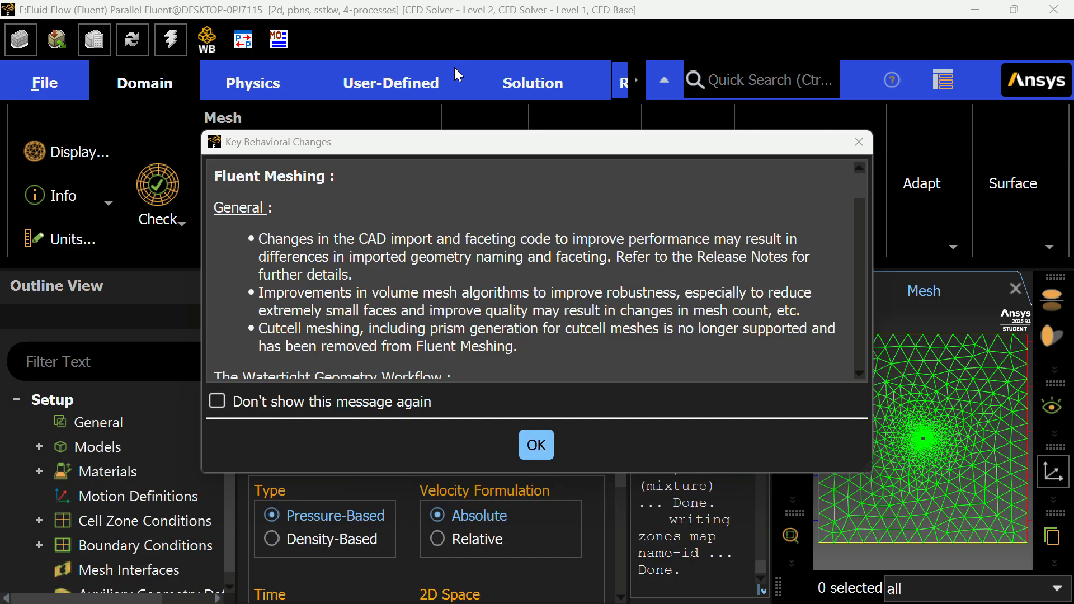
left_click(538, 439)
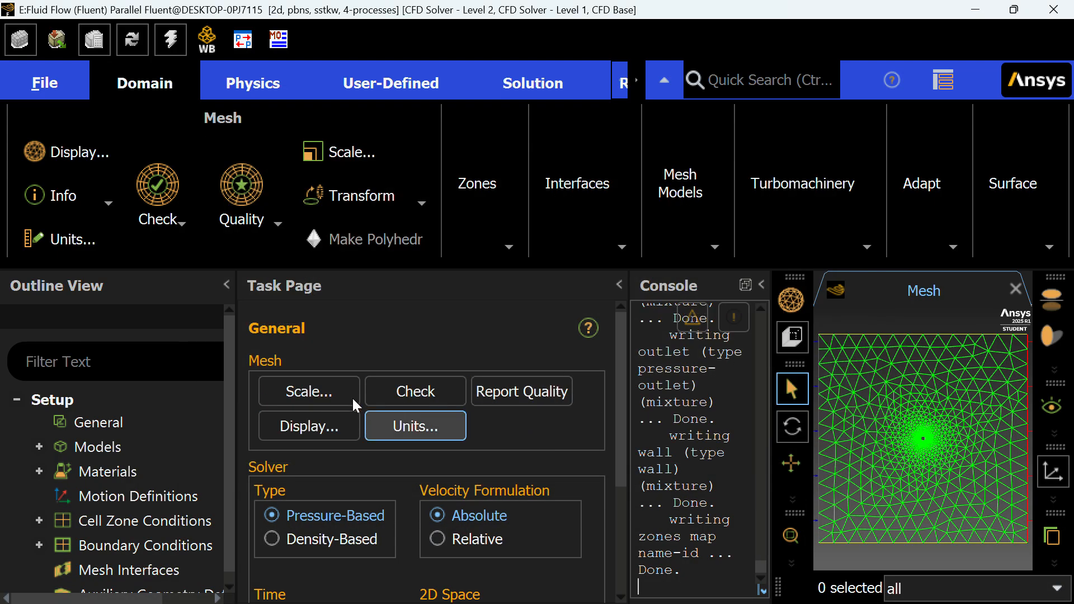
Set the viscous model to Laminar.
left_click(40, 471)
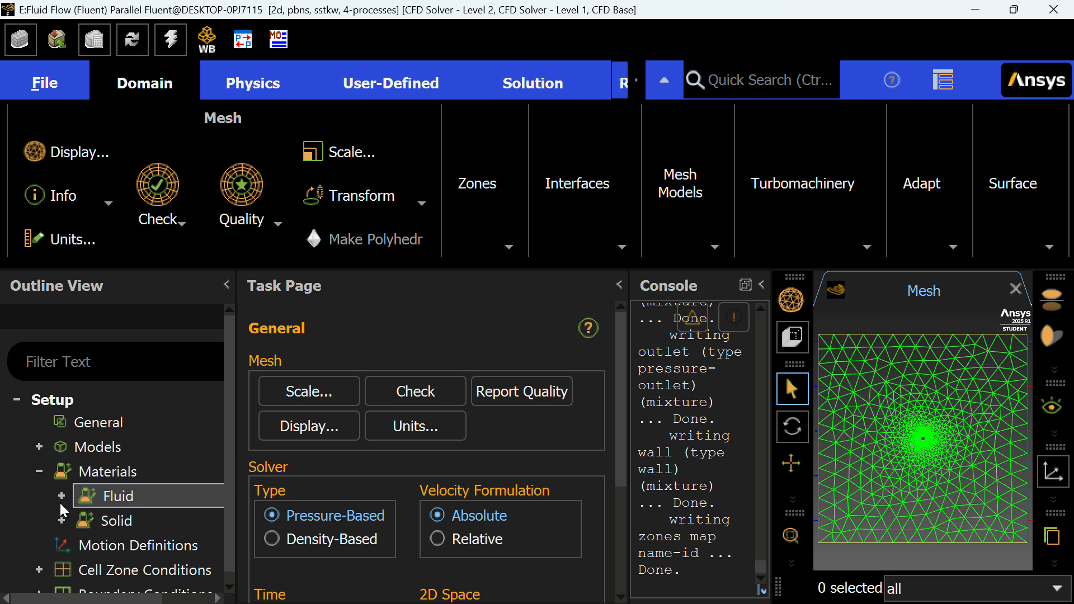
left_click(59, 497)
left_click(39, 447)
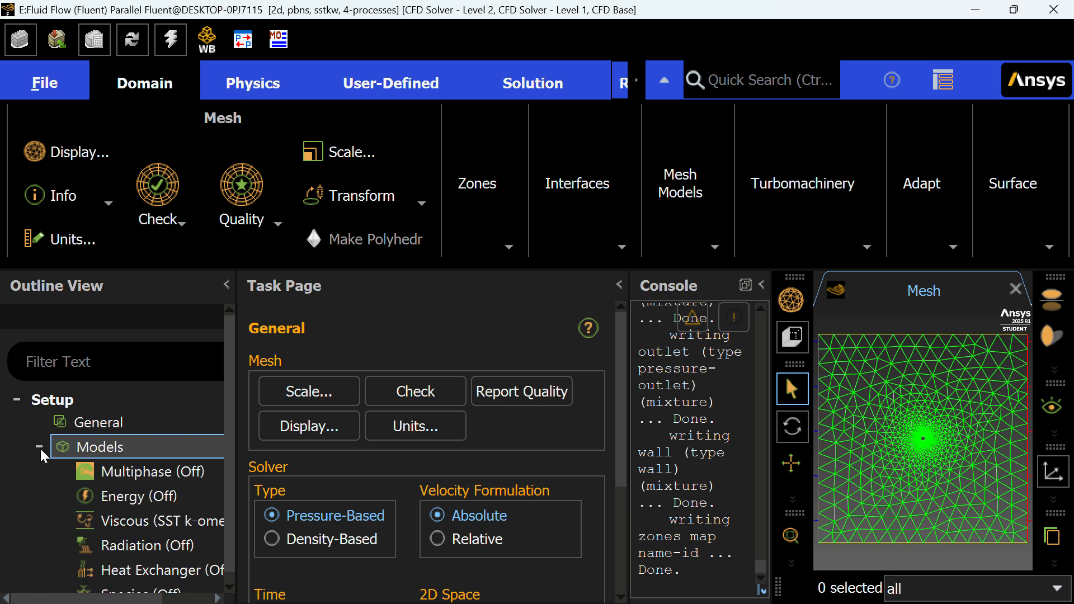
right_click(134, 519)
mouse_move(185, 563)
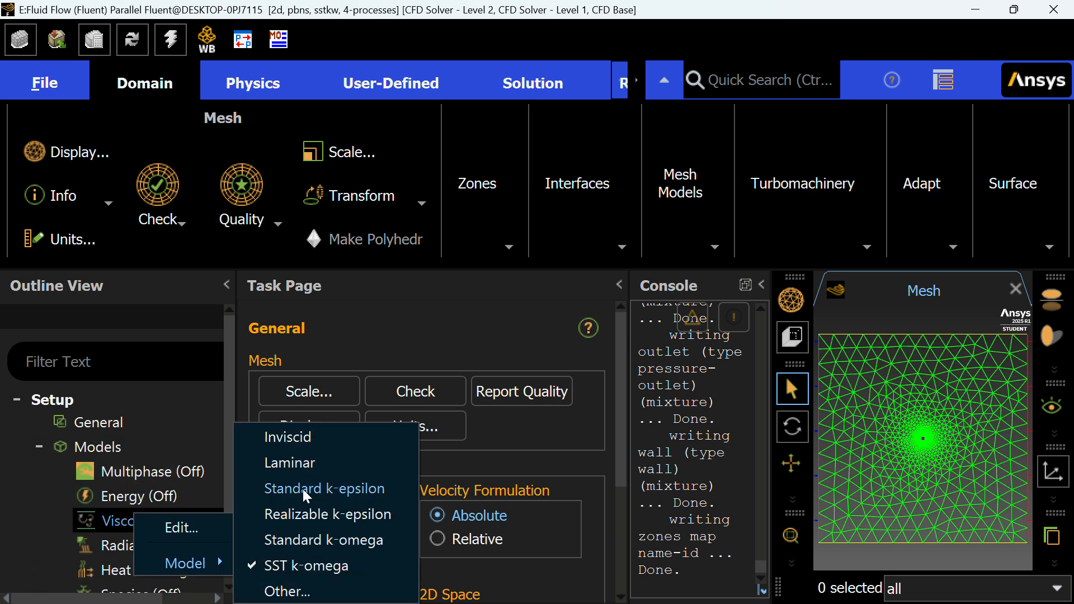
left_click(279, 462)
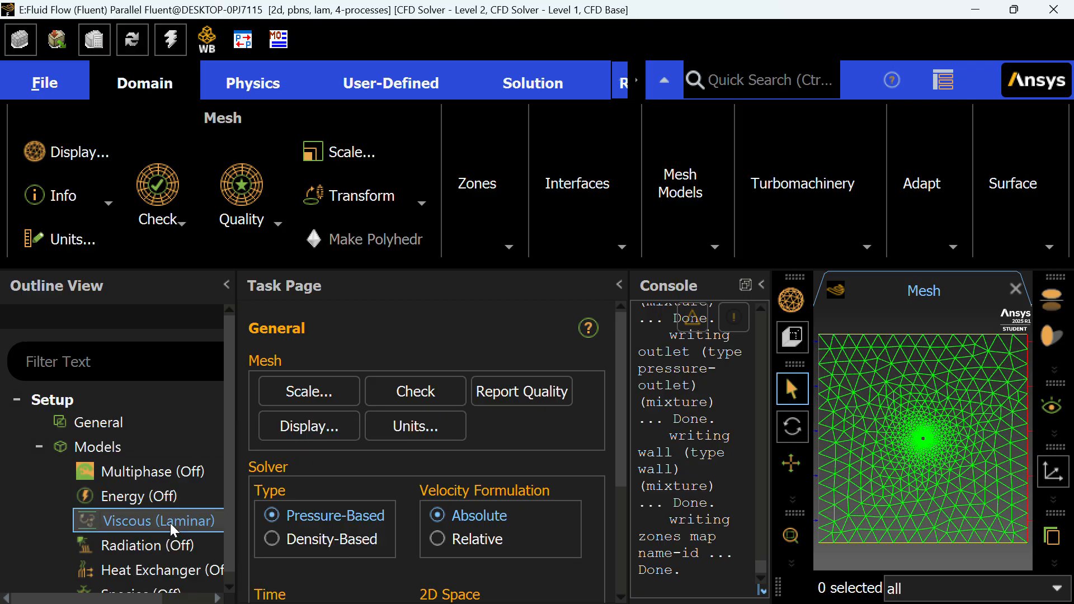
Open the fluid material air for editing and set its constant density to 1 kg/m³.
scroll(143, 508, "down", 5)
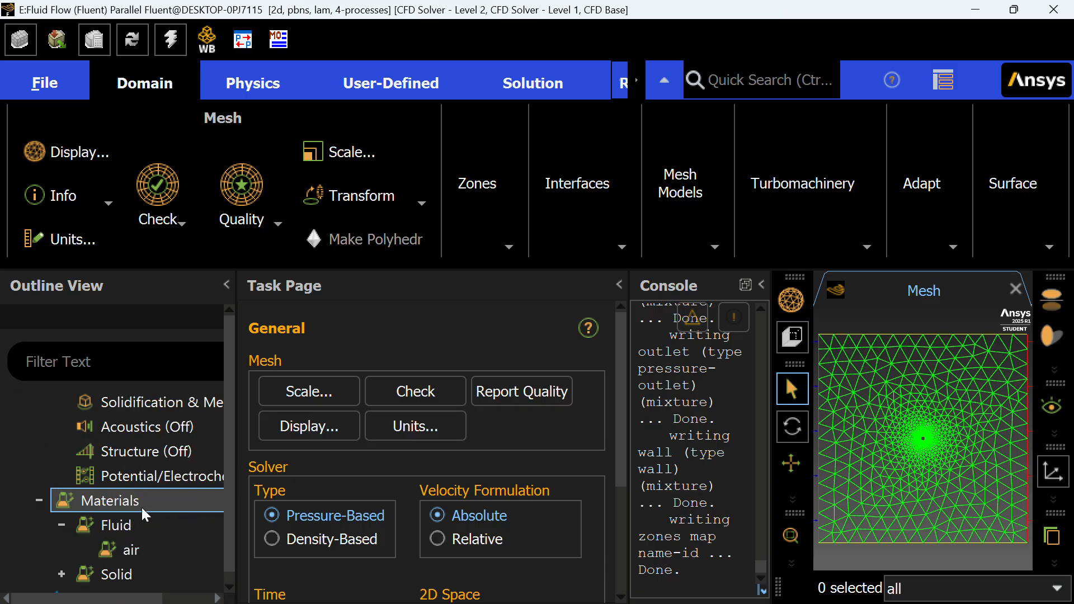
scroll(142, 508, "up", 5)
left_click(38, 446)
double_click(107, 519)
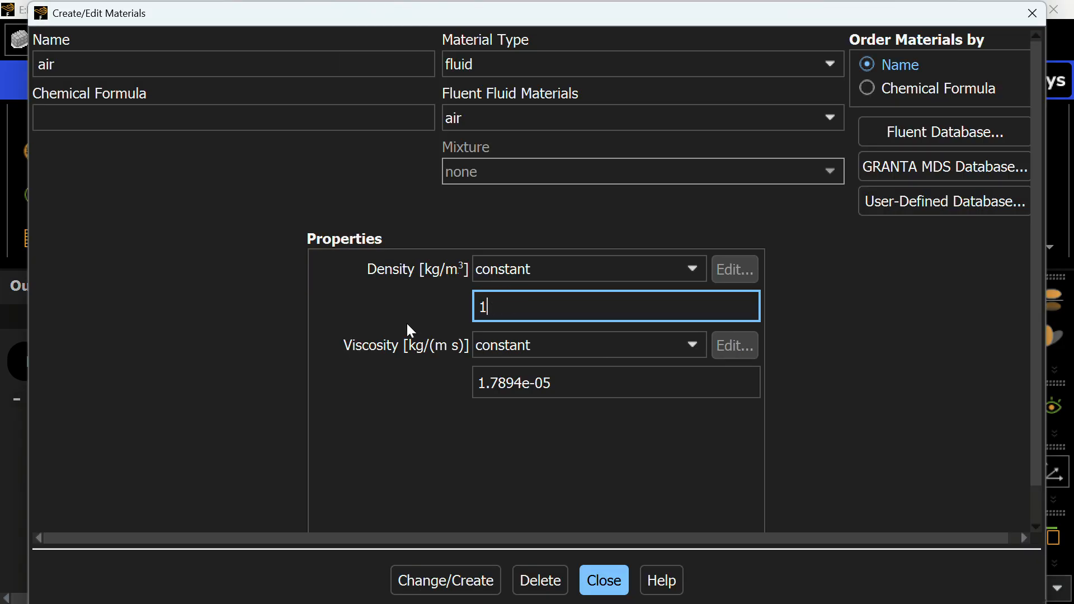
key("Return")
Set air's constant viscosity to 0.01 kg/(m s), apply the material change and close the material editor.
left_click(611, 392)
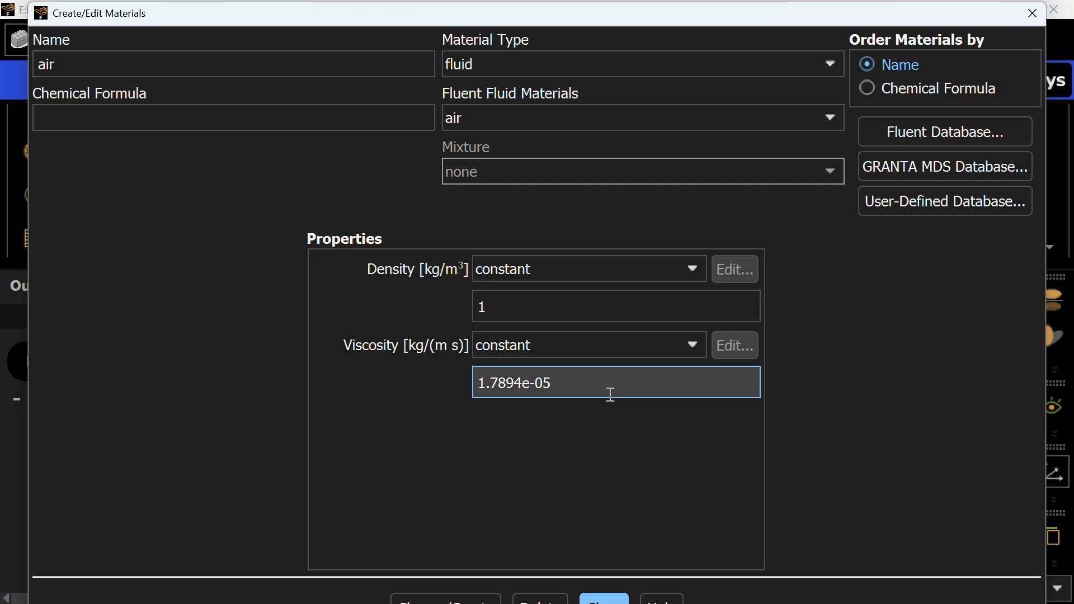
key("BackSpace")
key("BackSpace")
key("BackSpace")
key("BackSpace")
key("BackSpace")
key("BackSpace")
key("BackSpace")
key("BackSpace")
key("BackSpace")
key("BackSpace")
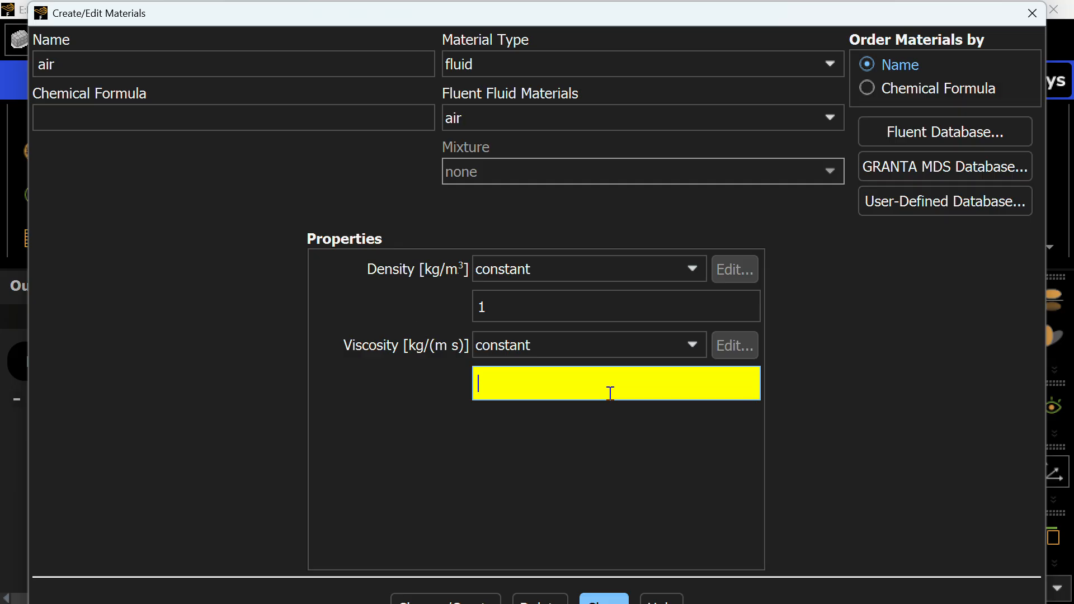
type("0.01")
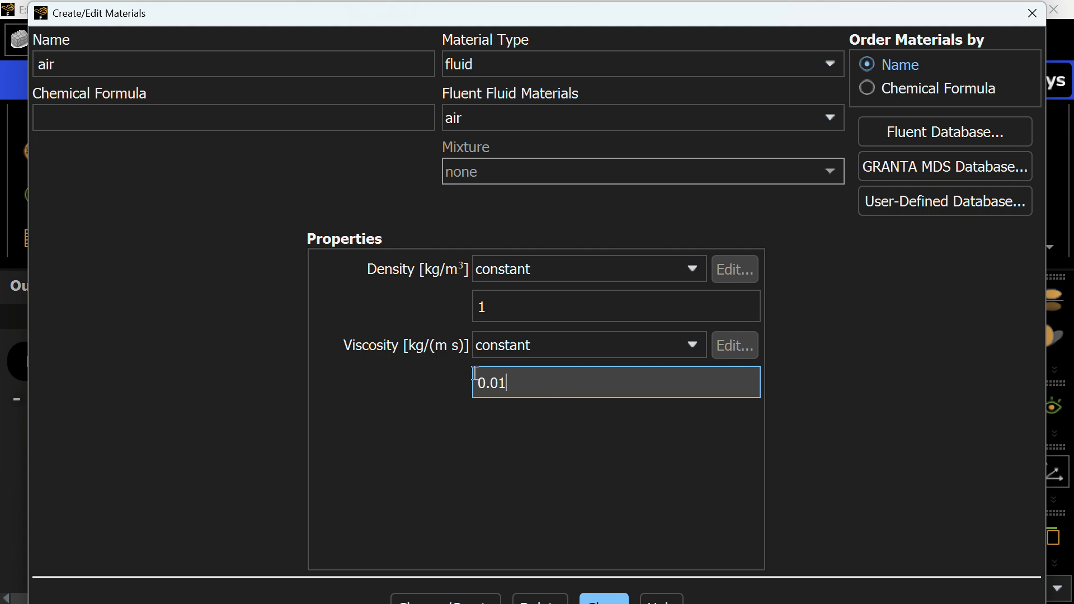
left_click(516, 453)
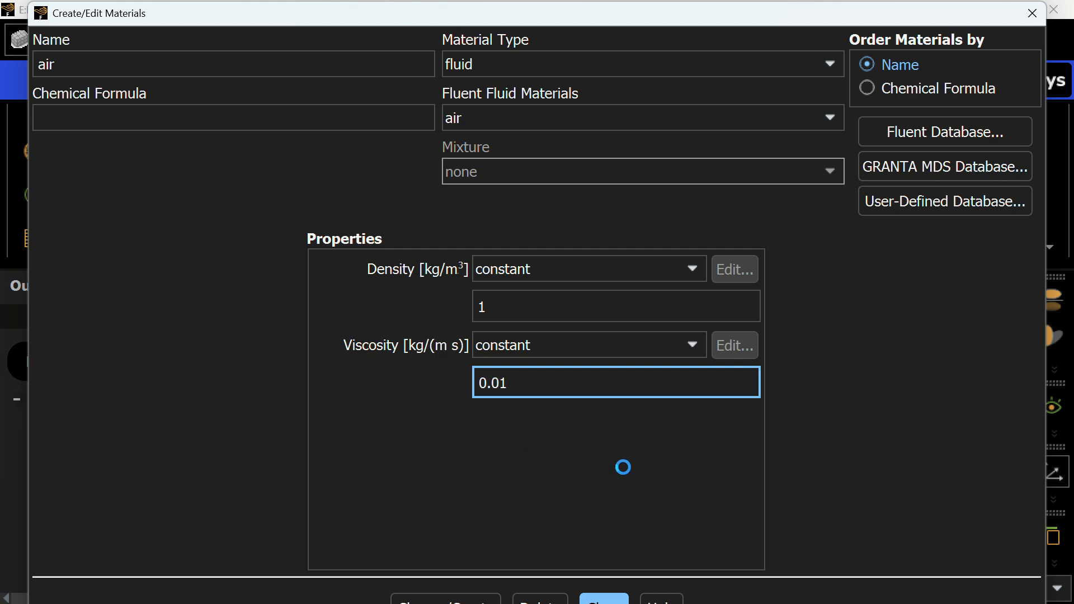
left_click(490, 598)
left_click(604, 598)
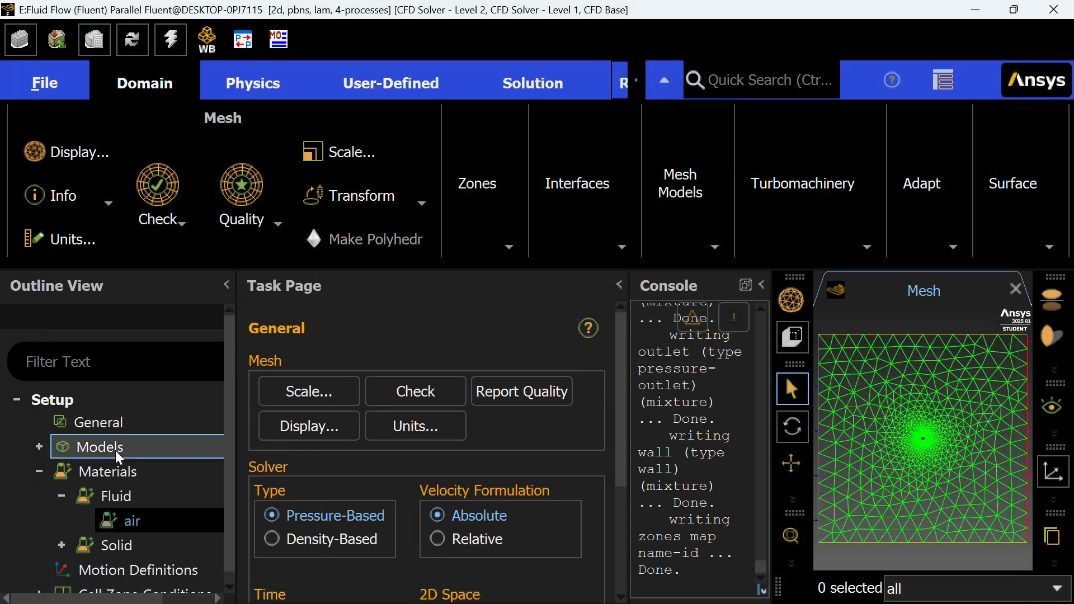
Set the velocity magnitude of the inlet boundary condition to 3 m/s, apply it and close the boundary editor.
scroll(115, 451, "down", 3)
left_click(39, 450)
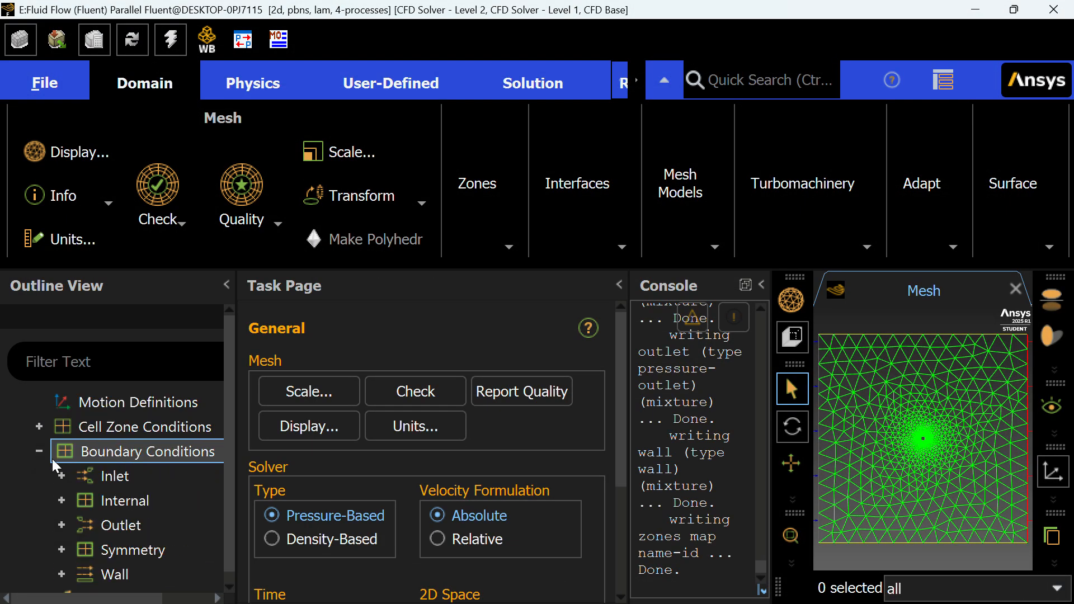
left_click(96, 478)
left_click(61, 476)
left_click(154, 502)
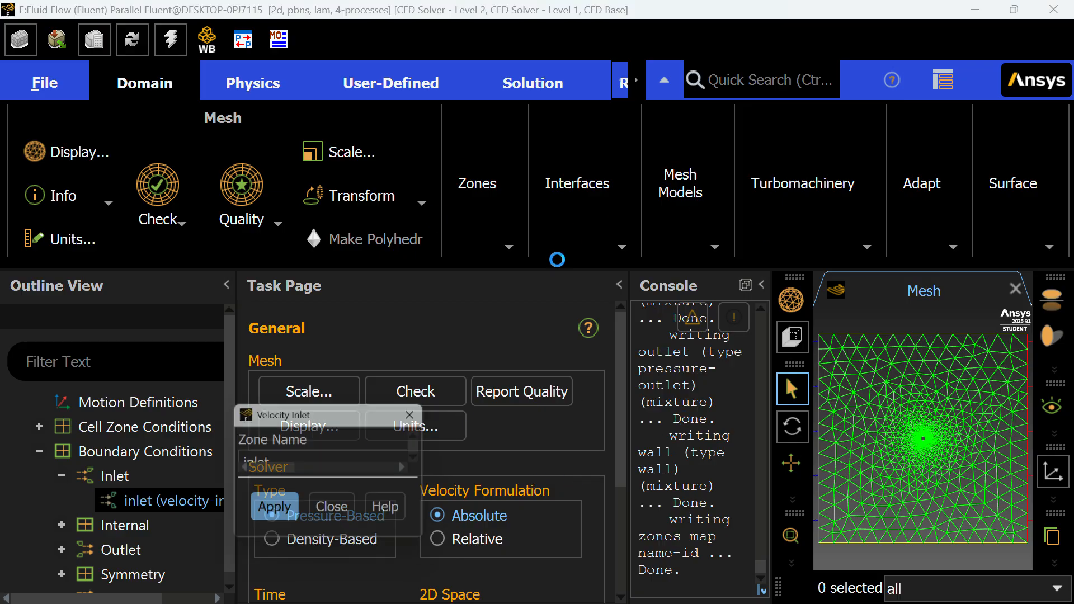
left_click(715, 344)
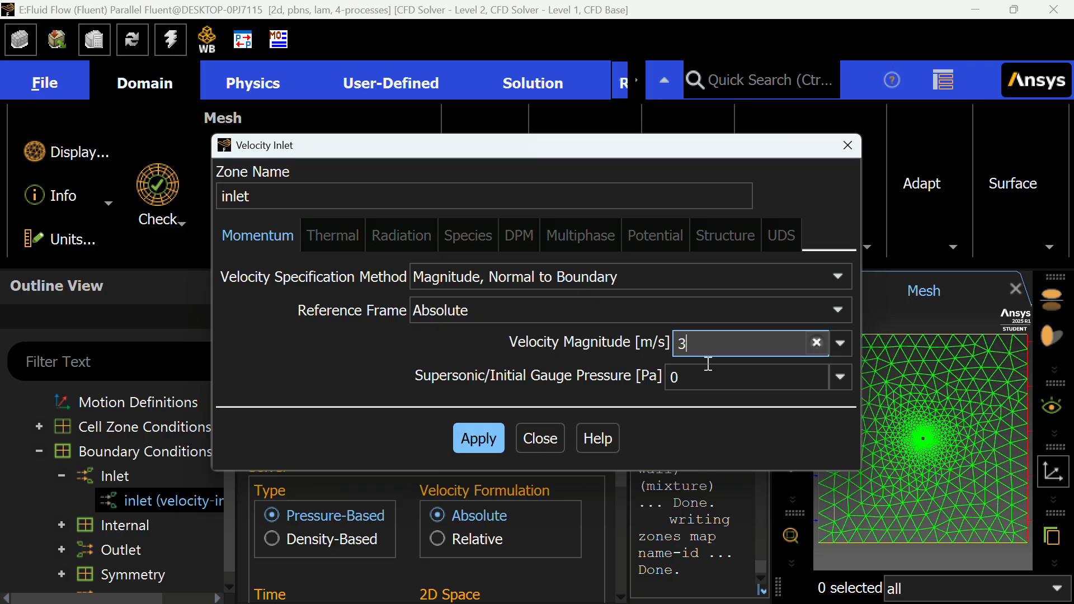
type("3")
left_click(478, 438)
left_click(540, 438)
Open the reference values and compute them from the inlet boundary.
scroll(98, 497, "down", 1)
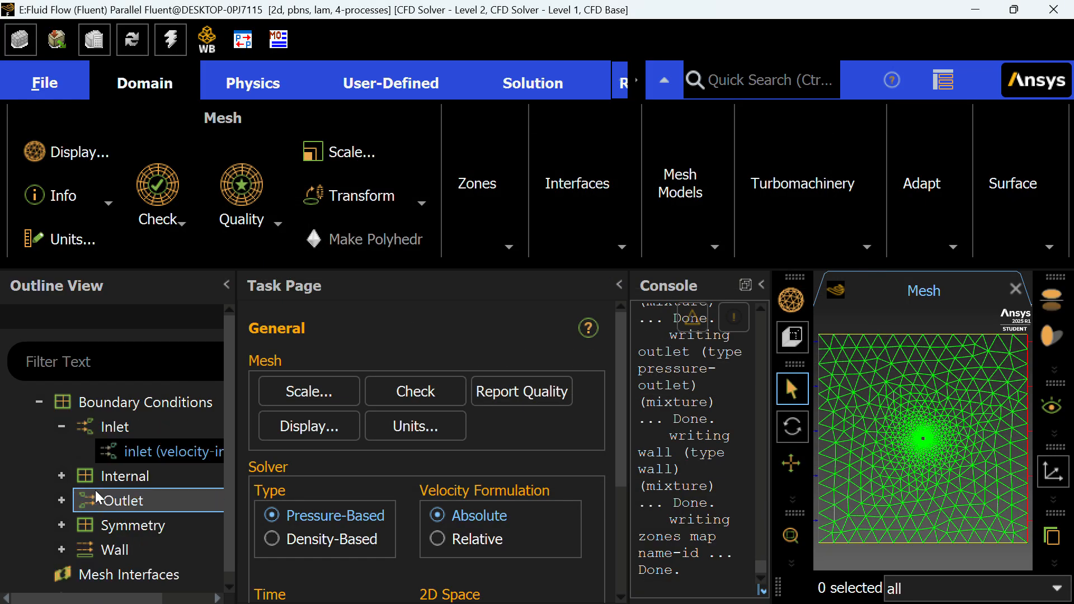
scroll(98, 497, "down", 1)
key("Up")
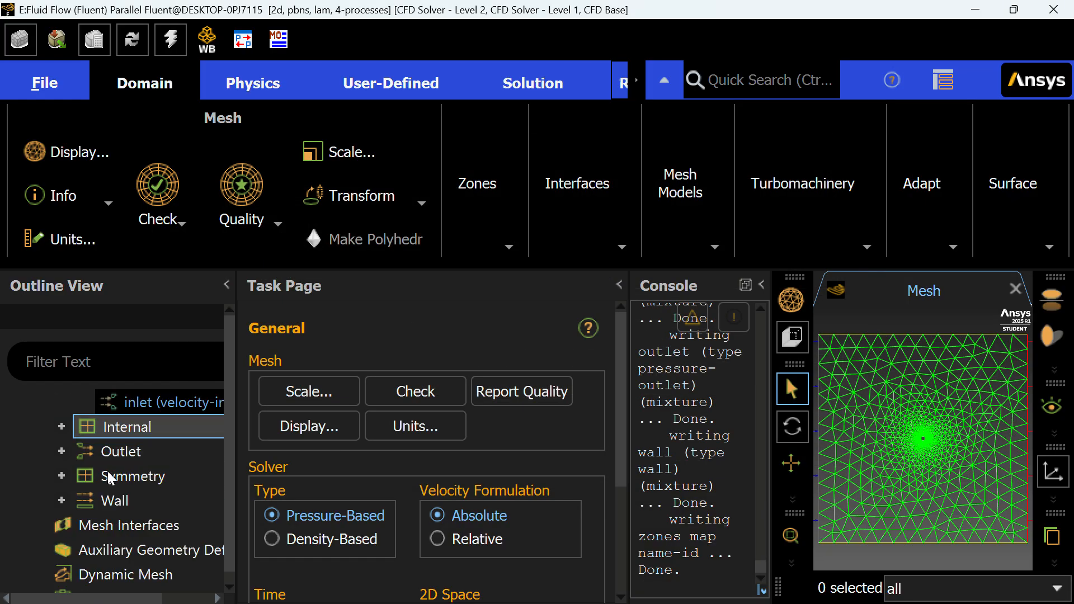
scroll(112, 475, "down", 2)
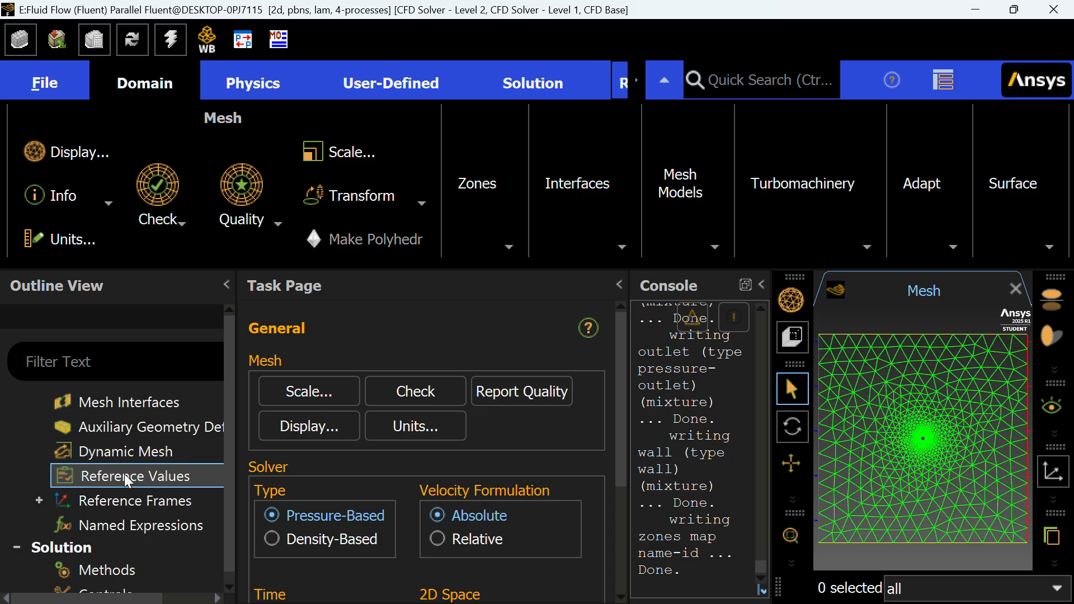
left_click(134, 477)
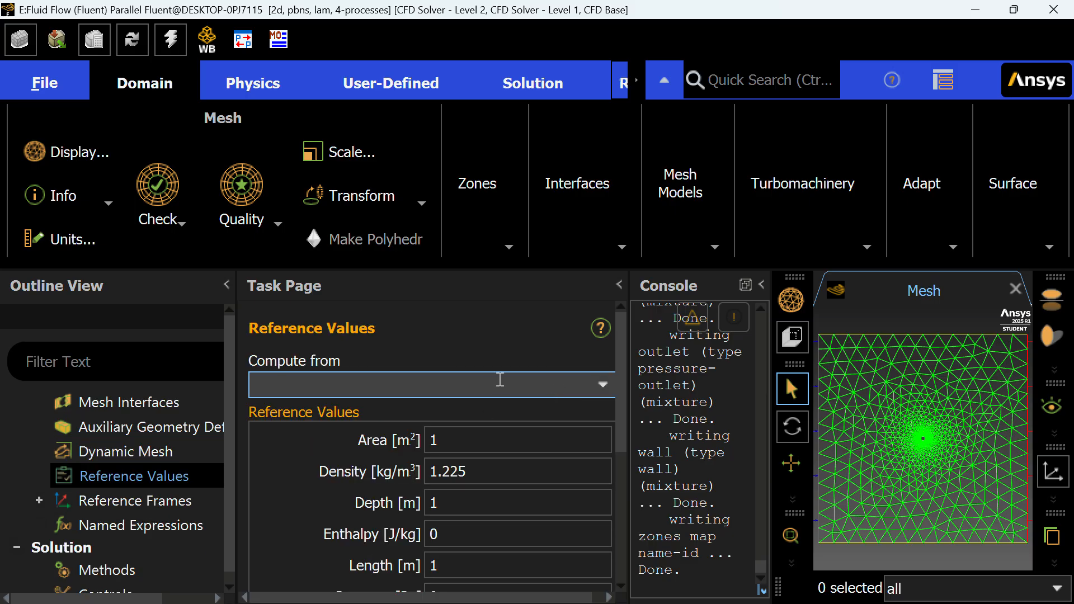
left_click(604, 392)
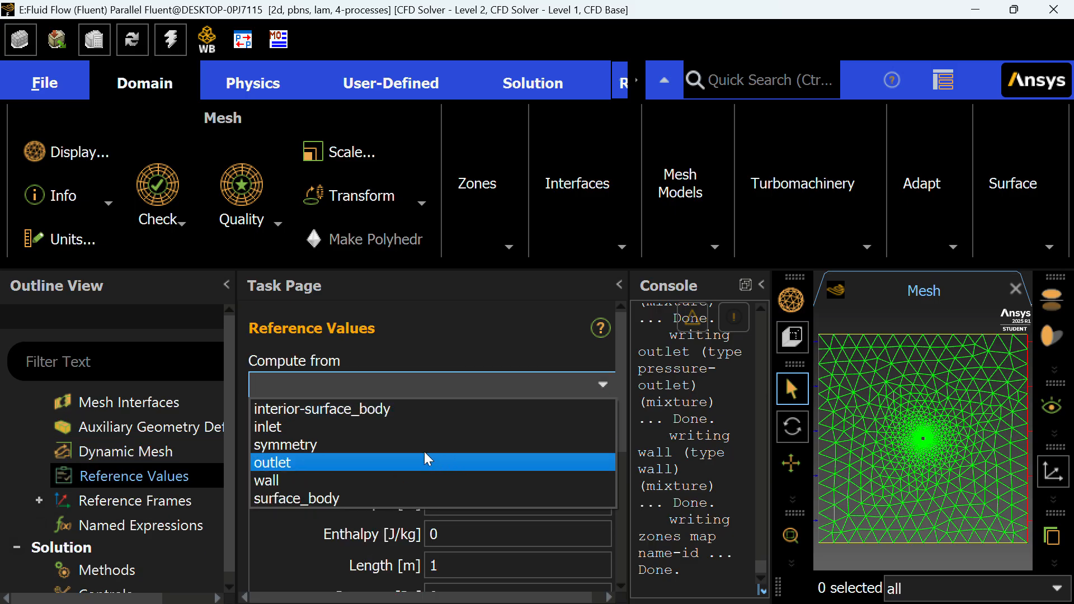
left_click(427, 427)
Set the reference velocity to 3 m/s and the reference viscosity to 0.01 kg/(m s).
scroll(381, 538, "down", 1)
scroll(380, 538, "down", 2)
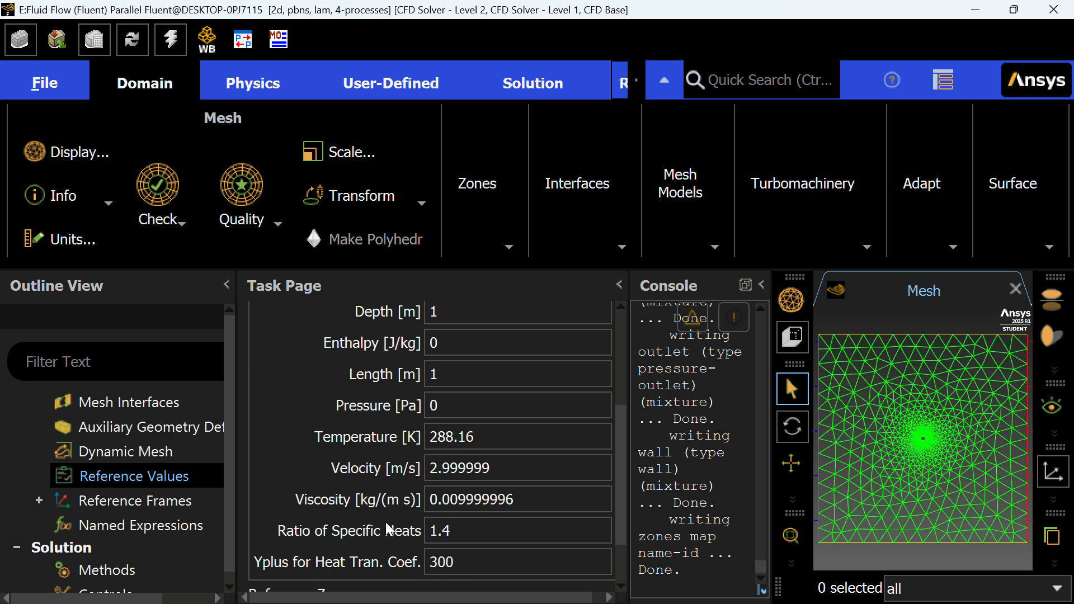
left_click(524, 474)
double_click(525, 474)
type("3")
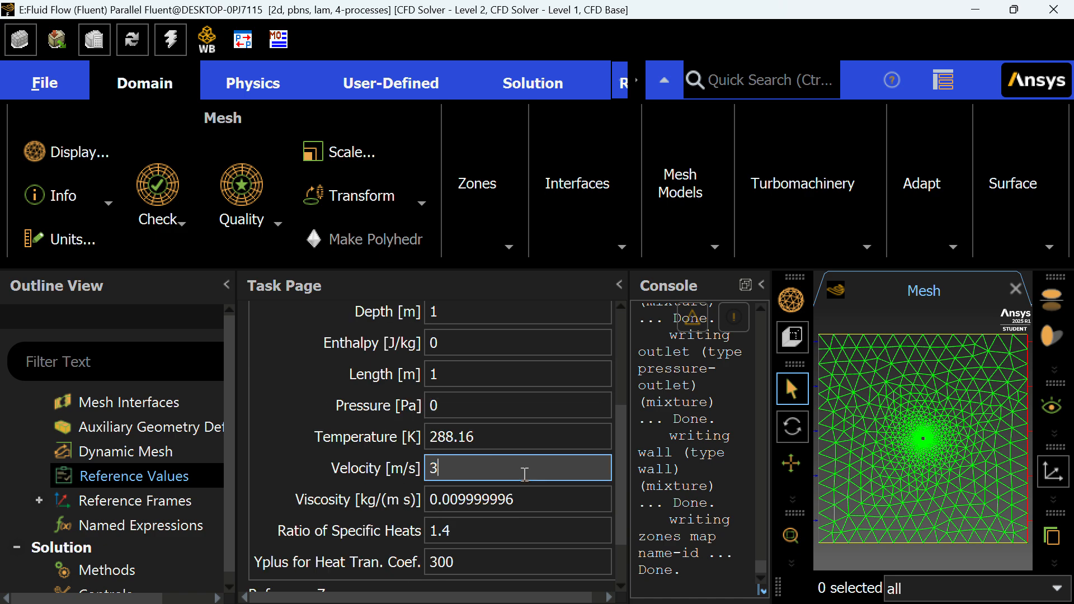
left_click(530, 496)
double_click(530, 497)
type("0.01")
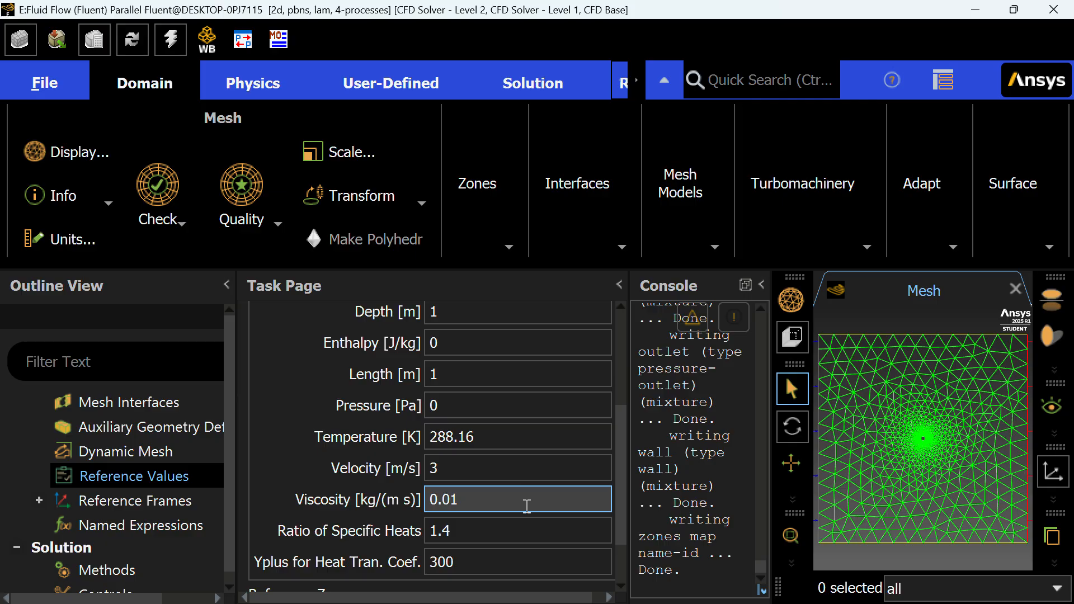
Choose surface_body as the reference zone for the reference values.
scroll(323, 473, "down", 2)
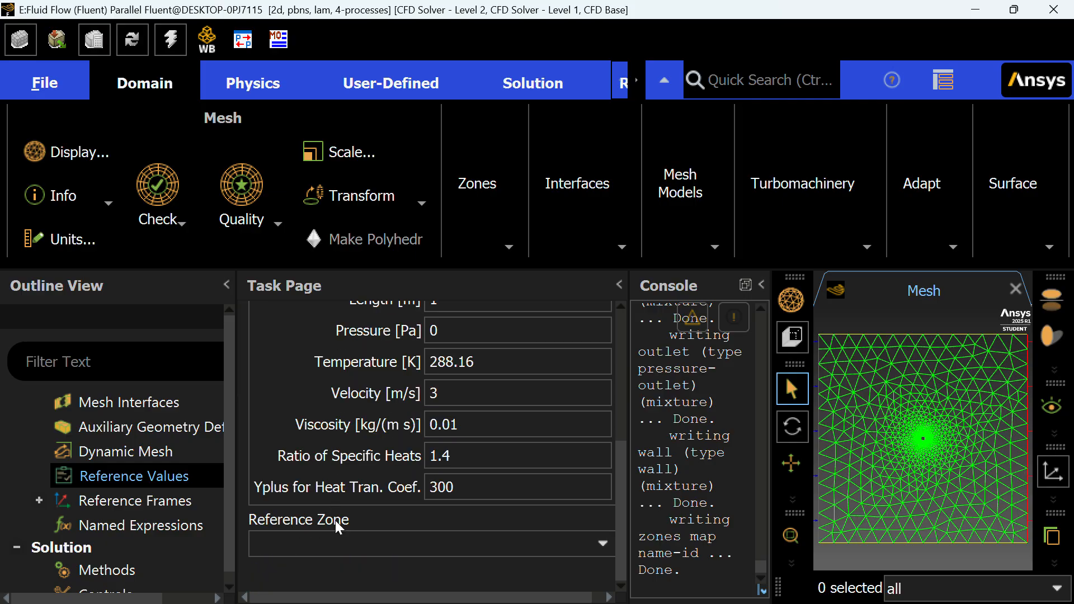
left_click(391, 544)
left_click(492, 582)
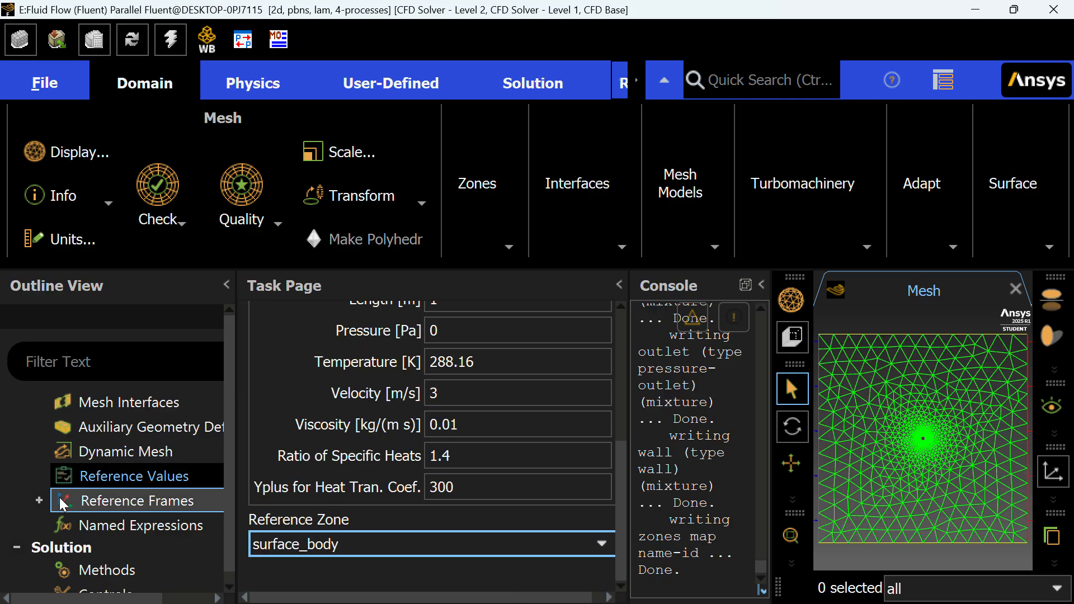
Set the hybrid initialization to 25 iterations, apply the setting and close its dialog.
scroll(63, 505, "down", 3)
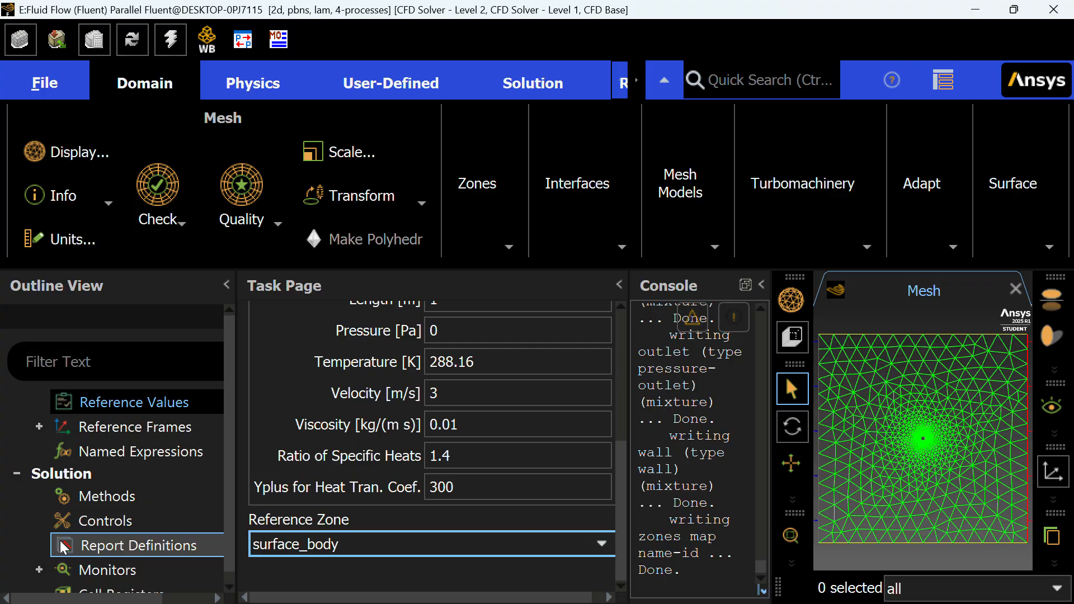
scroll(63, 546, "down", 5)
left_click(85, 526)
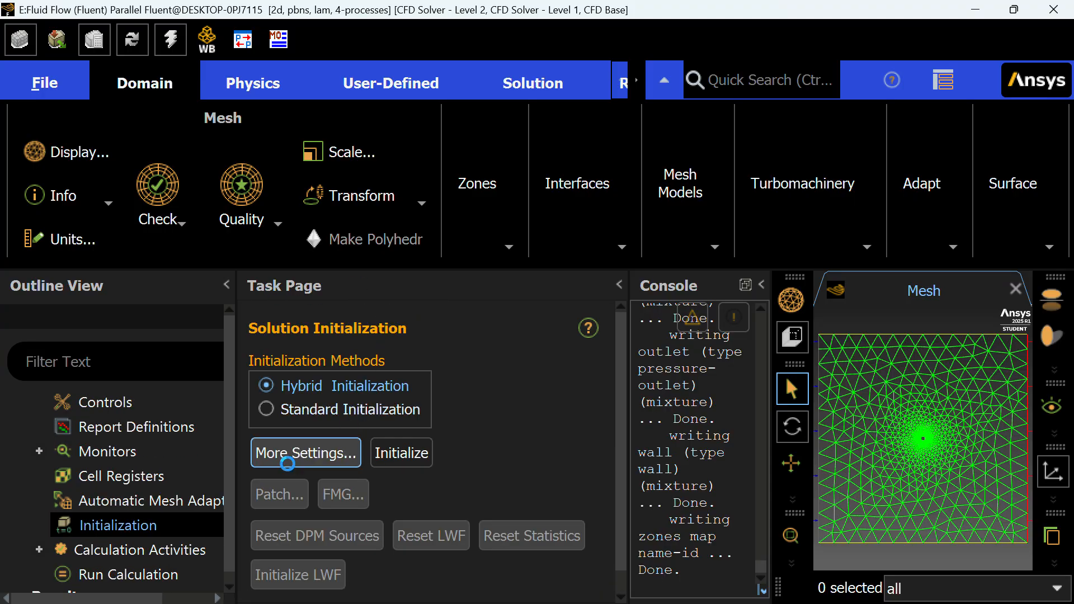
left_click(287, 463)
left_click(564, 158)
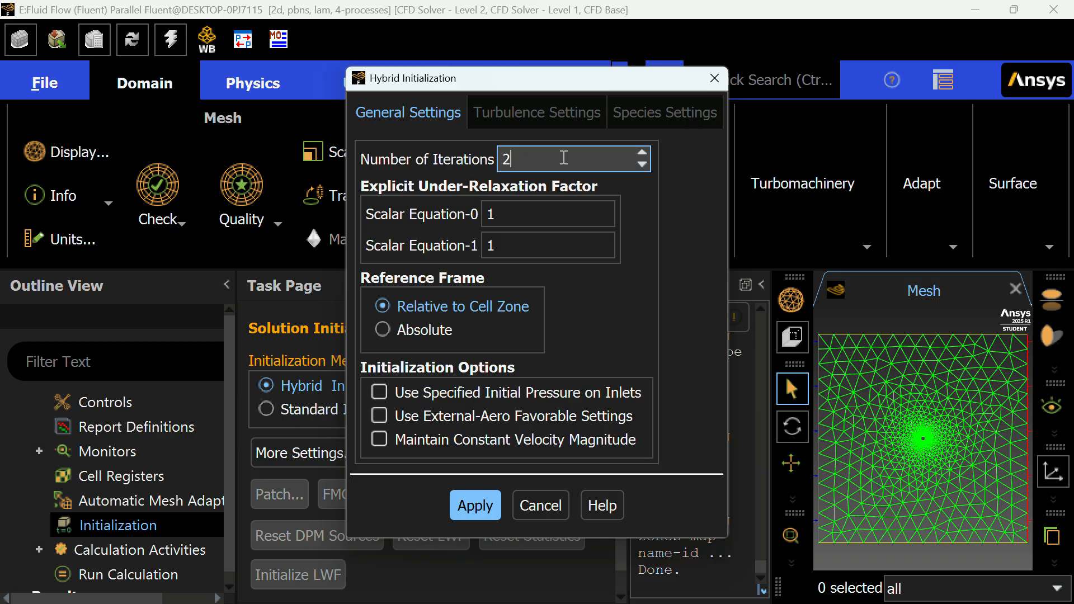
left_click(474, 505)
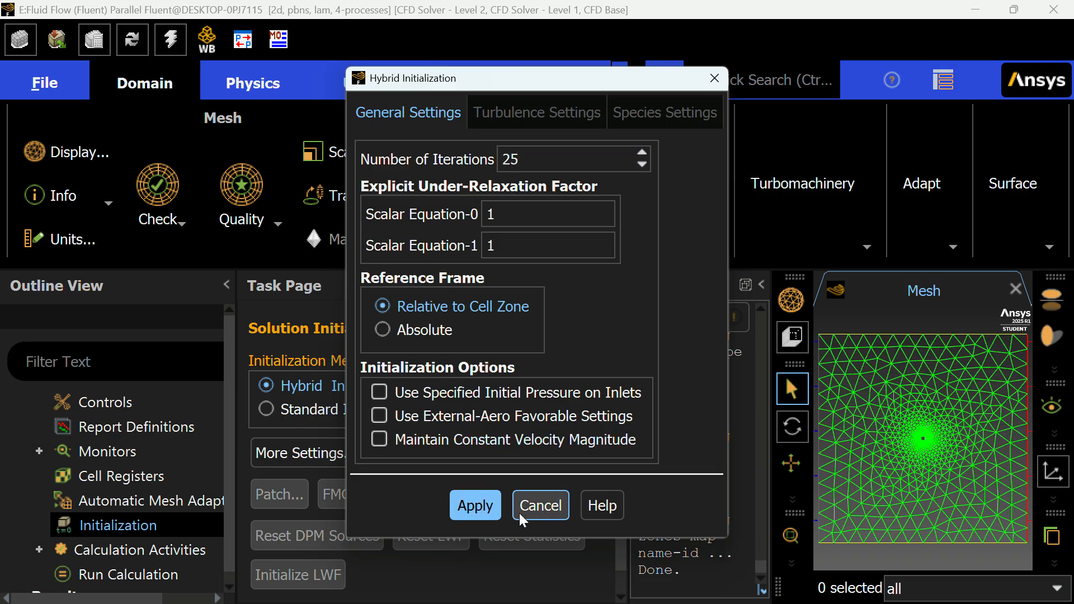
left_click(715, 79)
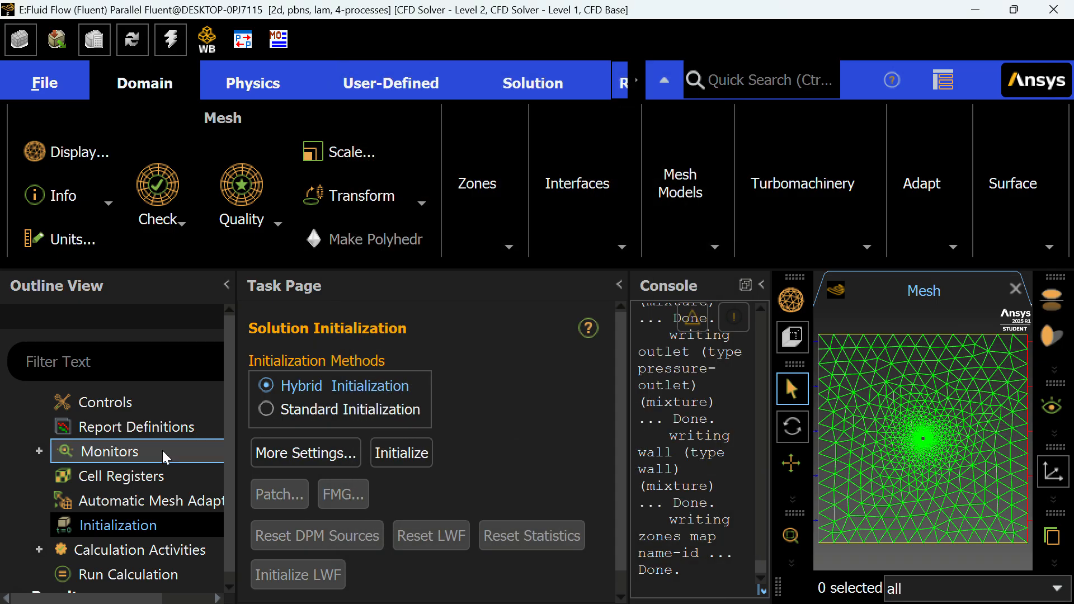
Set the number of iterations for the calculation run to 200.
left_click(128, 576)
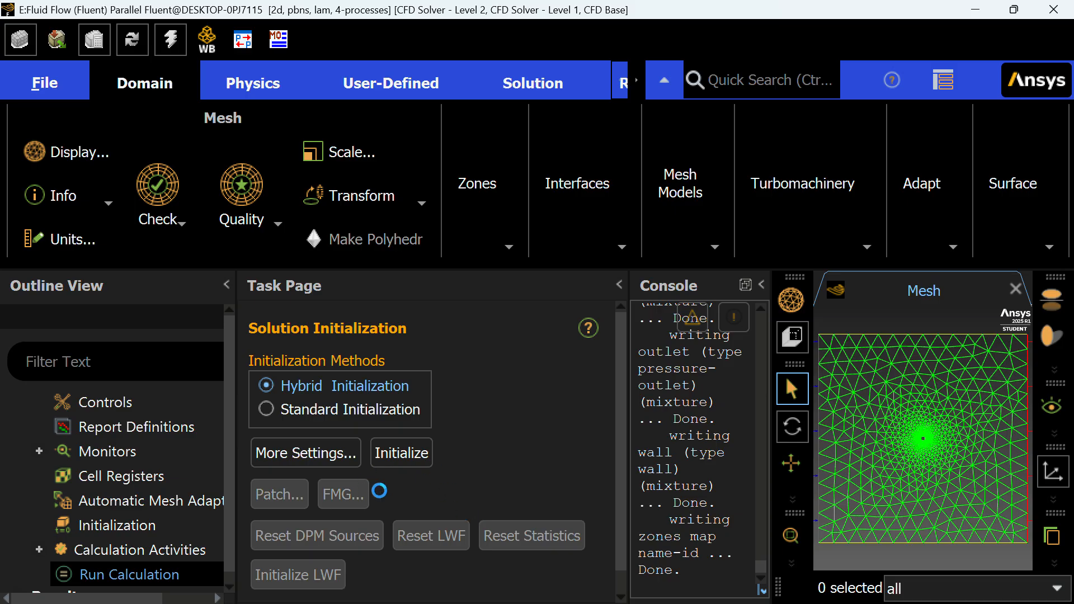
scroll(408, 400, "down", 3)
left_click(375, 398)
key("BackSpace")
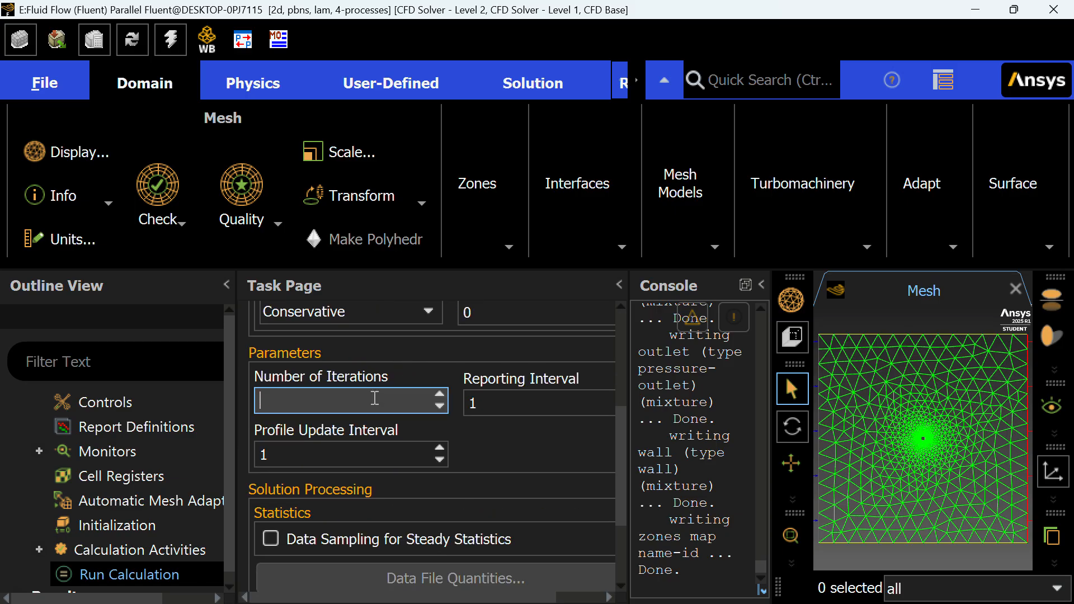
type("200")
key("Return")
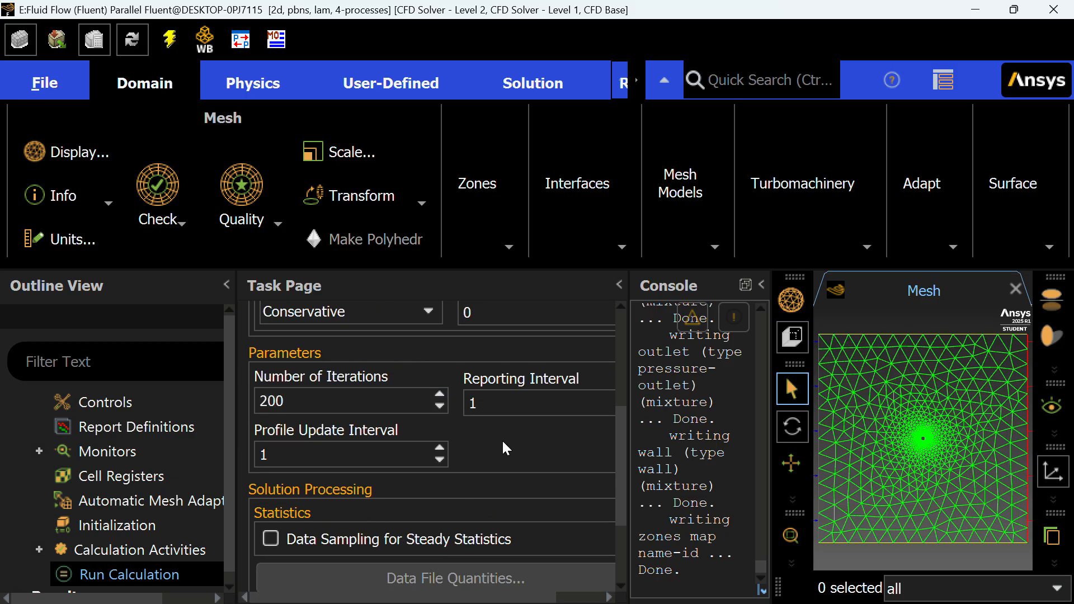
Open the solution methods to review the pressure-velocity coupling and spatial discretization settings.
scroll(92, 492, "down", 2)
scroll(92, 492, "up", 2)
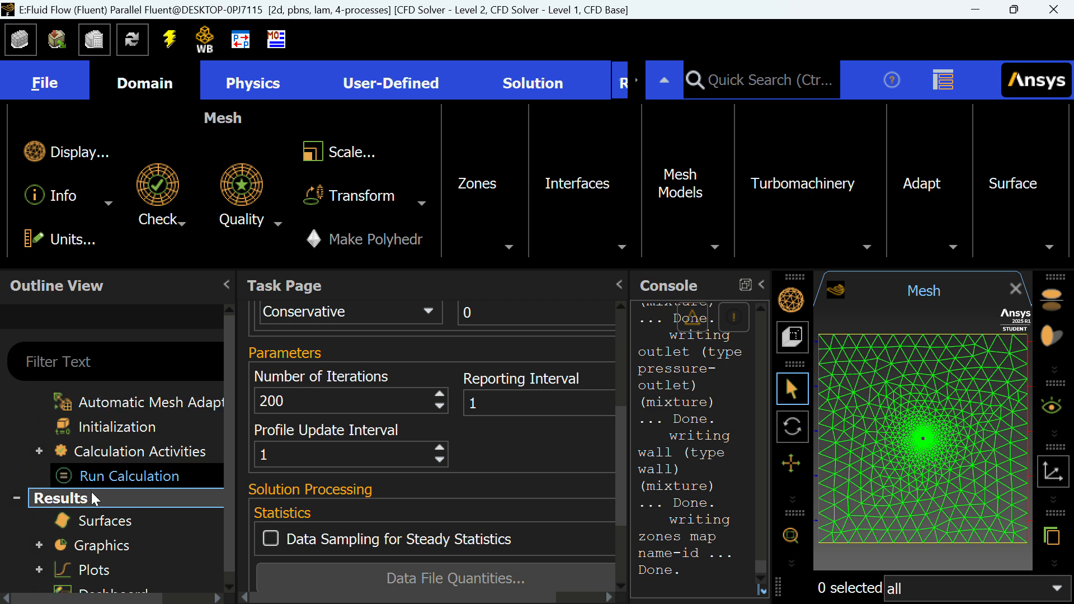
left_click(104, 522)
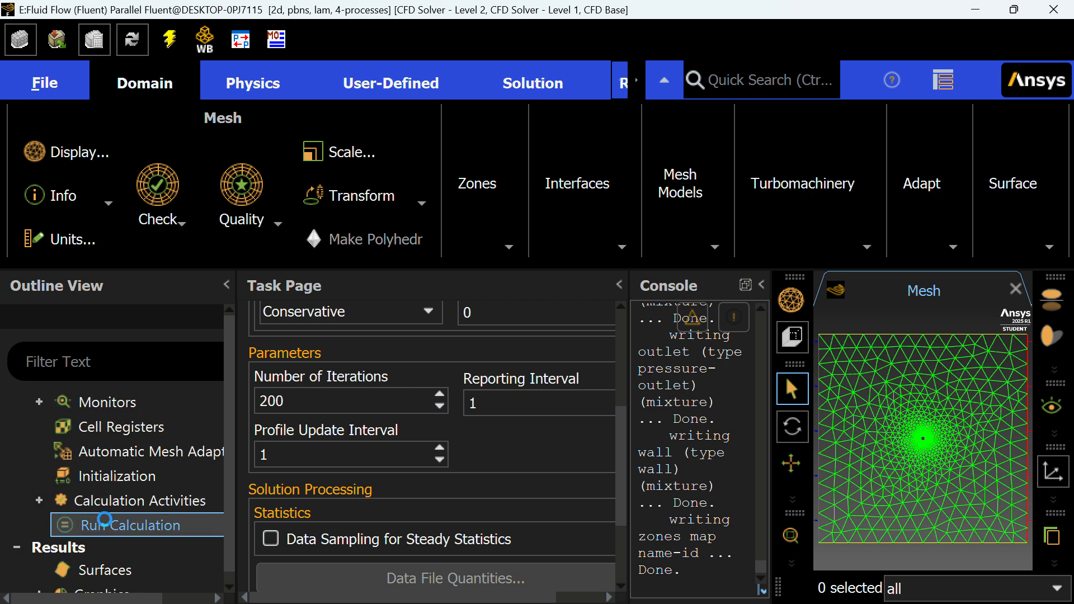
scroll(86, 458, "up", 3)
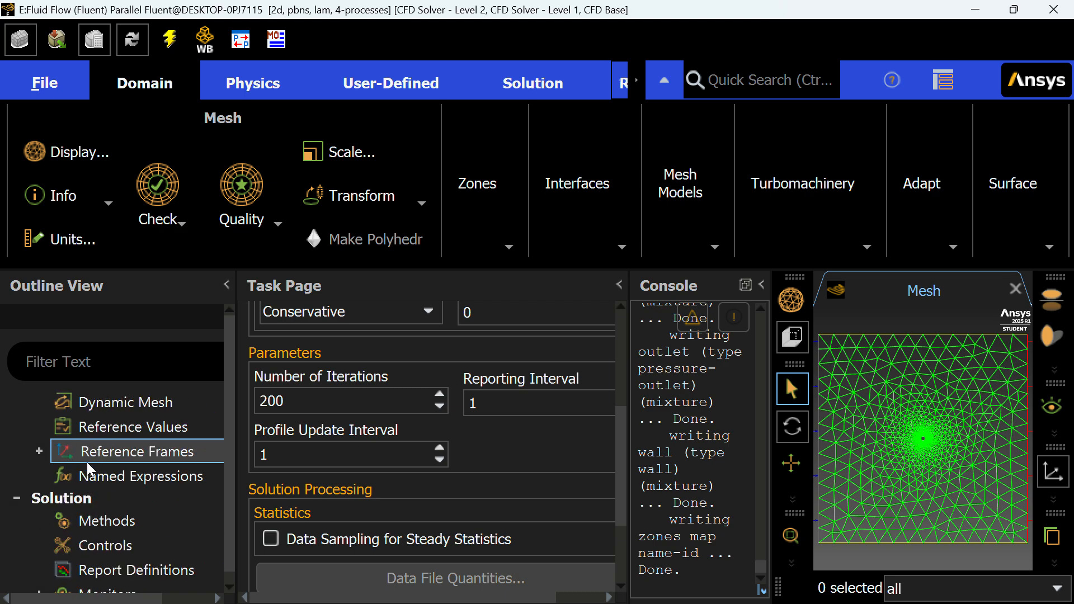
left_click(76, 525)
Initialize the solution and run the calculation.
scroll(168, 497, "down", 2)
scroll(189, 491, "down", 12)
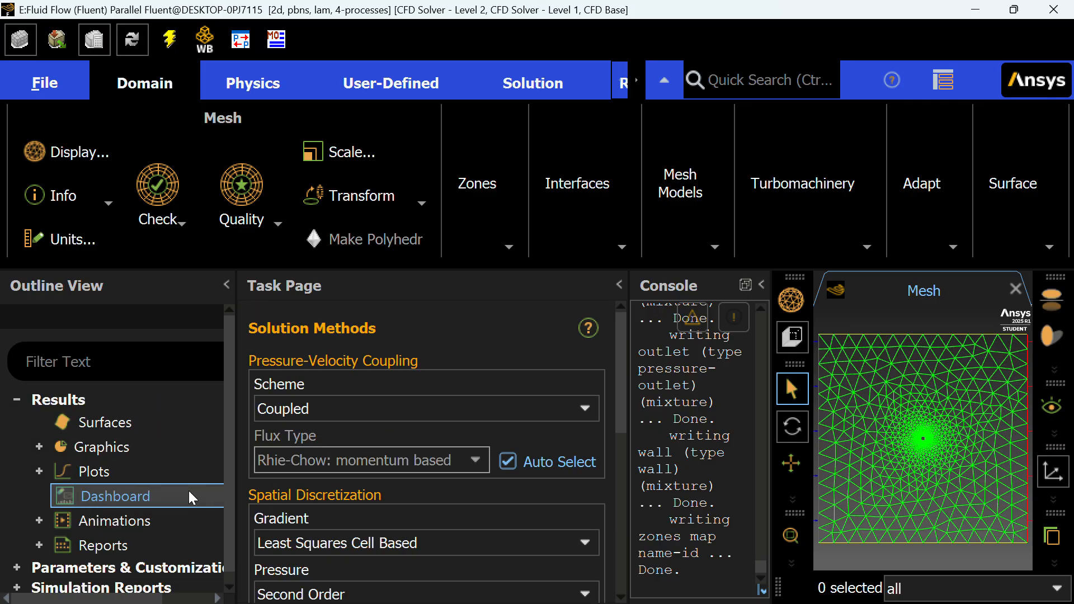
right_click(186, 469)
scroll(186, 469, "up", 2)
scroll(185, 478, "up", 5)
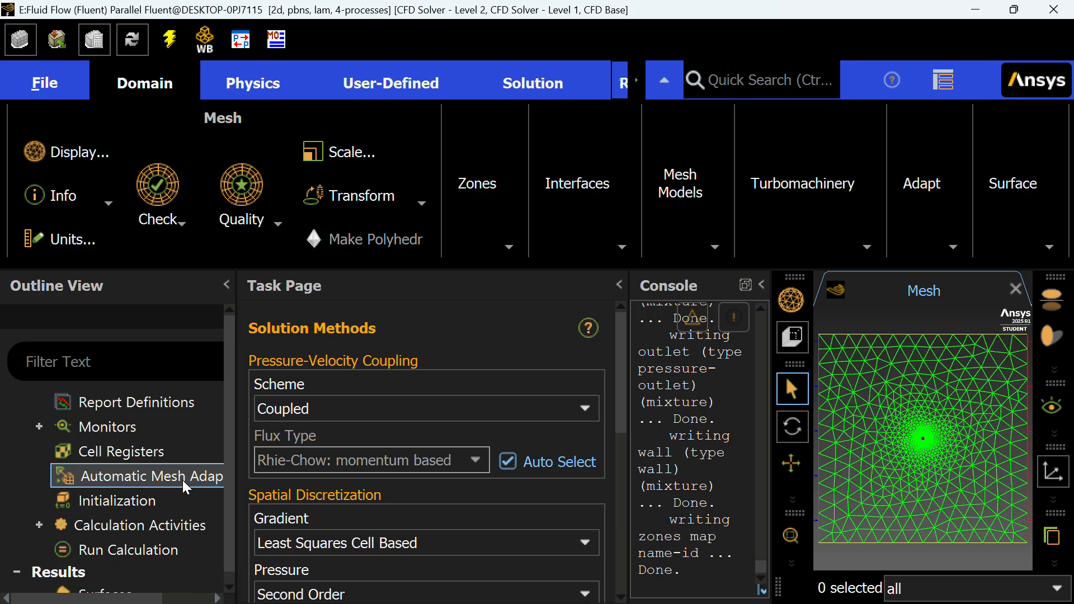
right_click(175, 544)
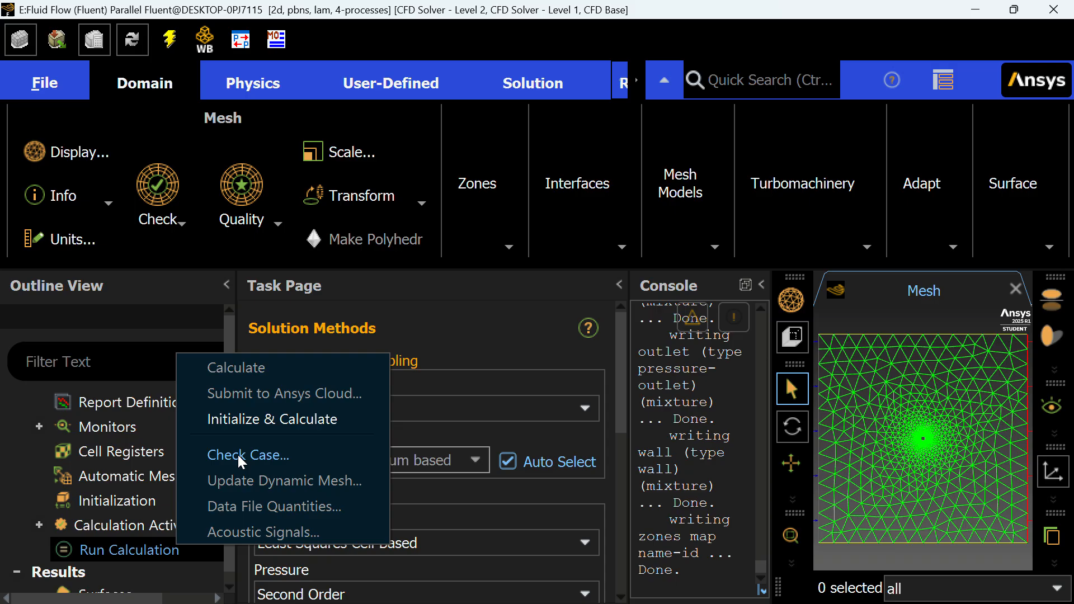
left_click(264, 419)
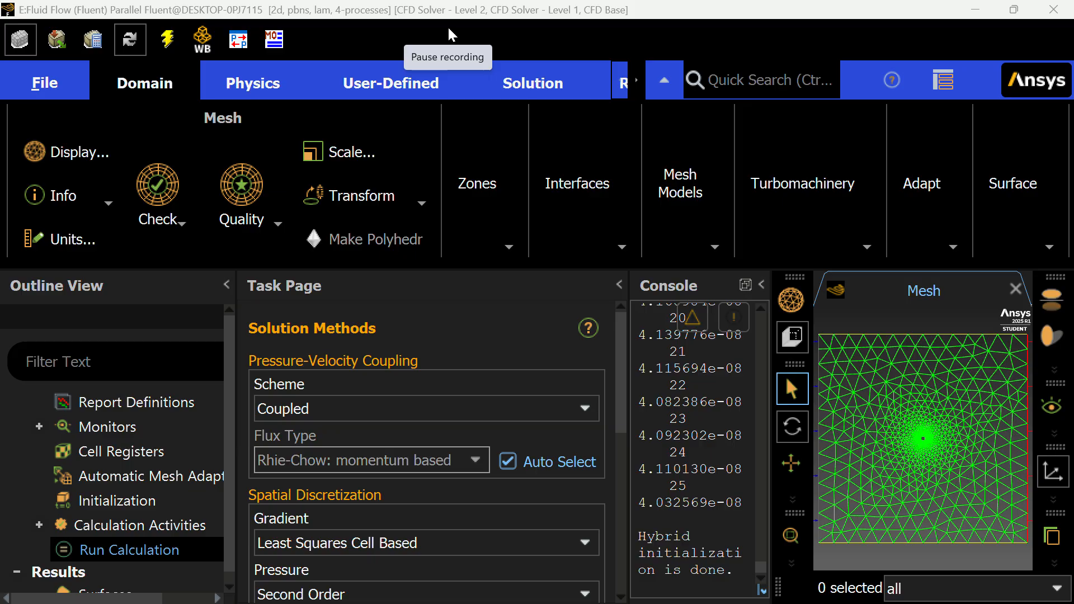
Start a new drag force report in the solution's report definitions.
scroll(20, 435, "up", 4)
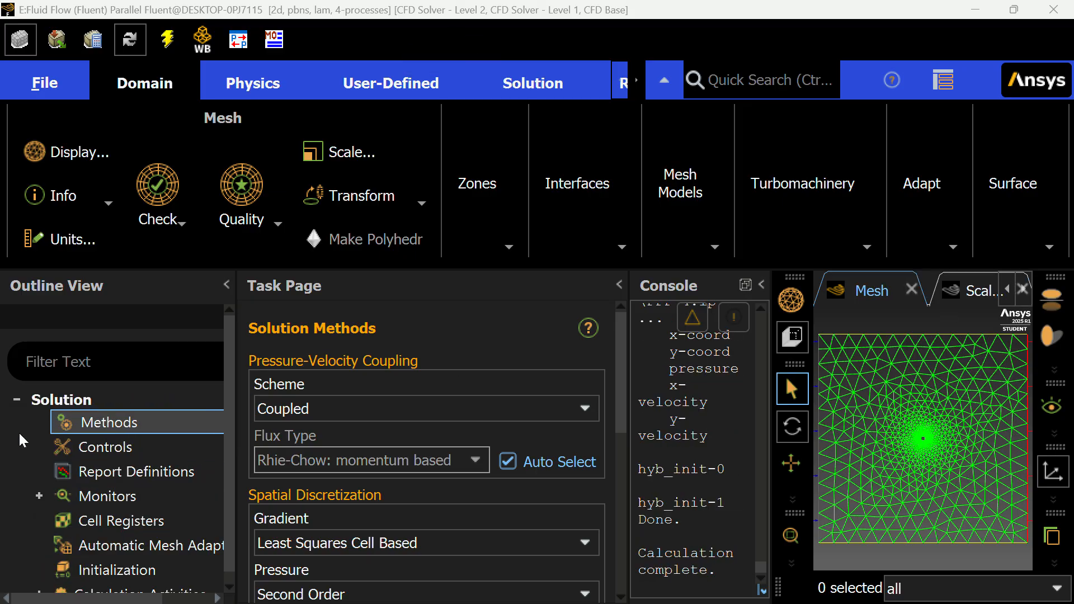
scroll(18, 431, "up", 4)
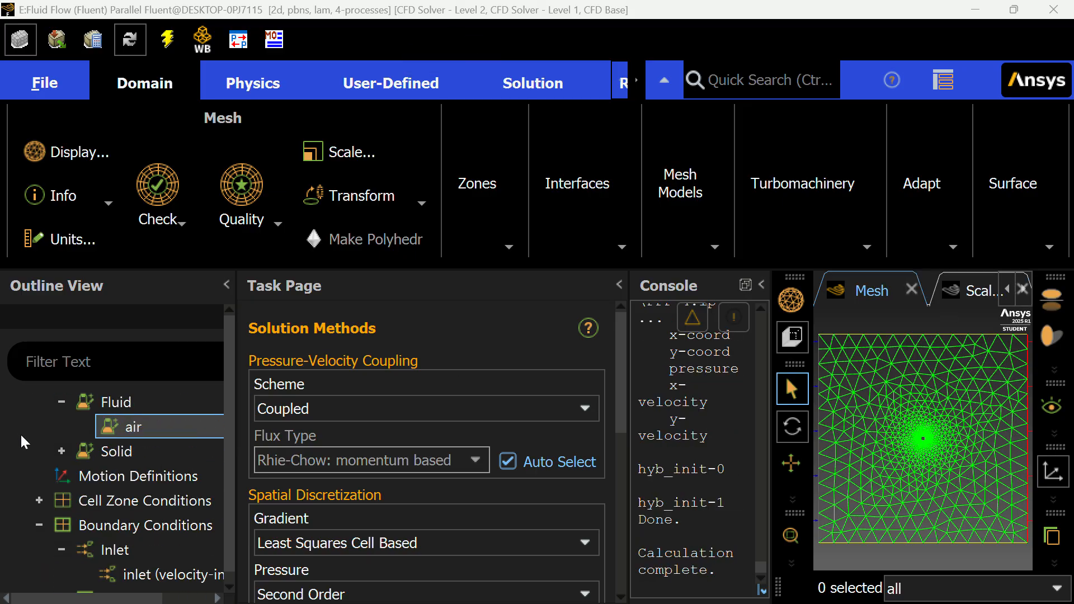
scroll(84, 525, "down", 6)
scroll(106, 497, "up", 2)
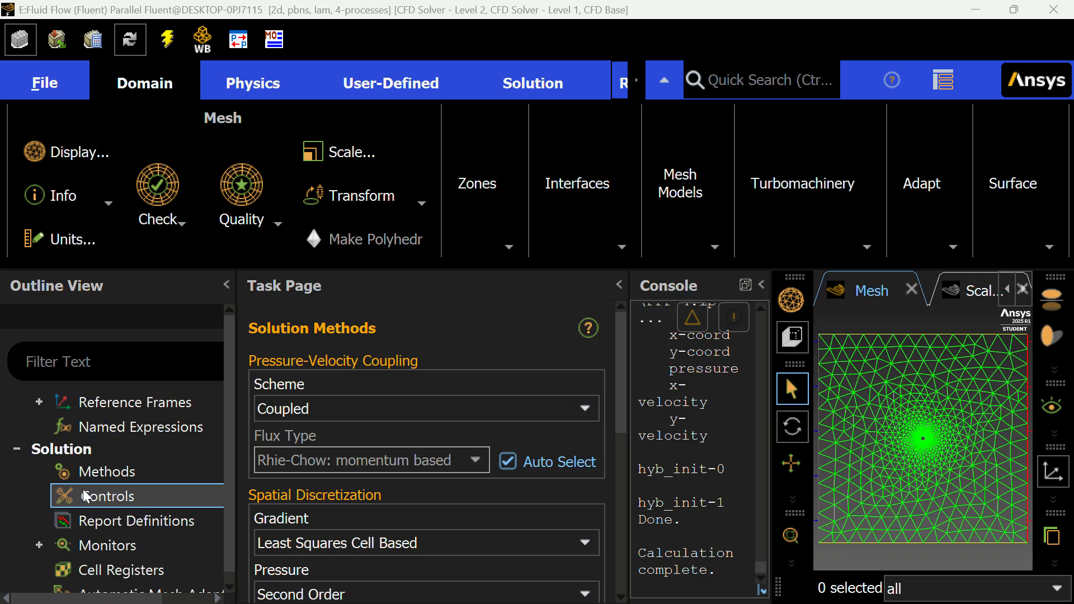
left_click(79, 517)
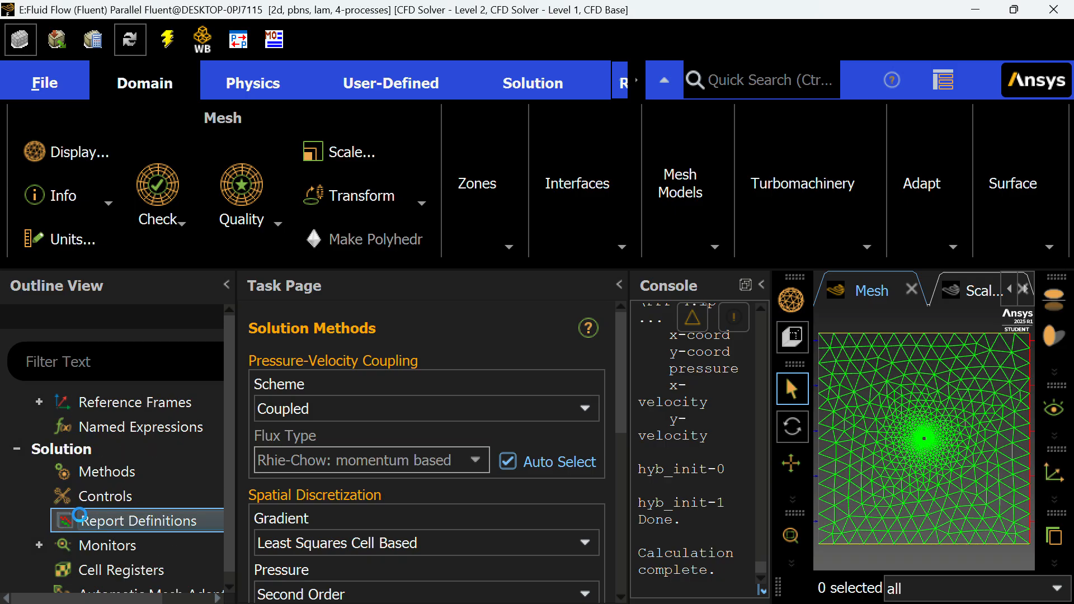
double_click(195, 513)
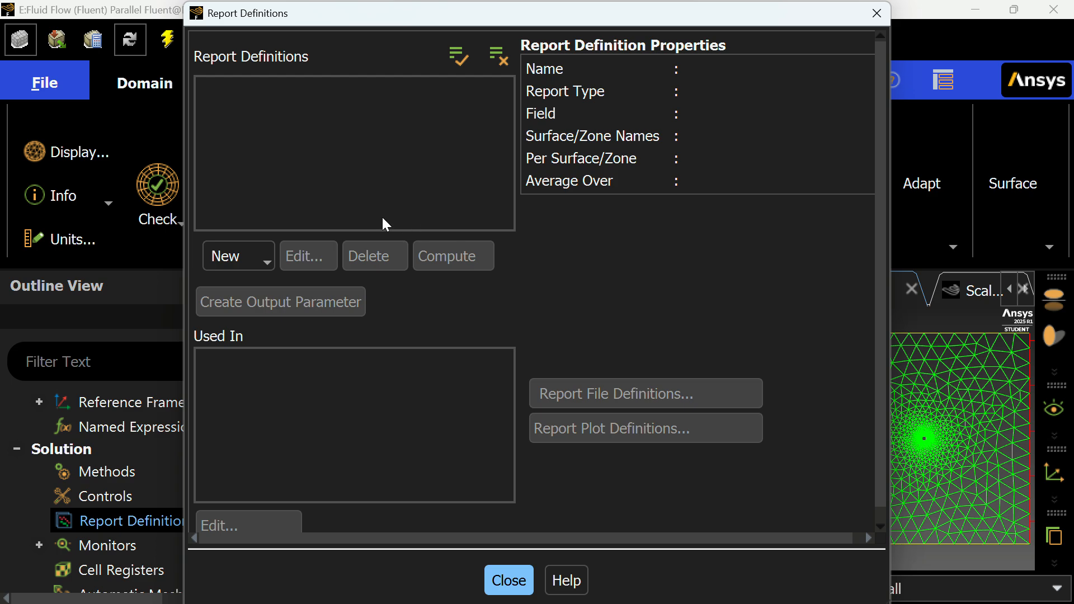
left_click(262, 259)
mouse_move(343, 351)
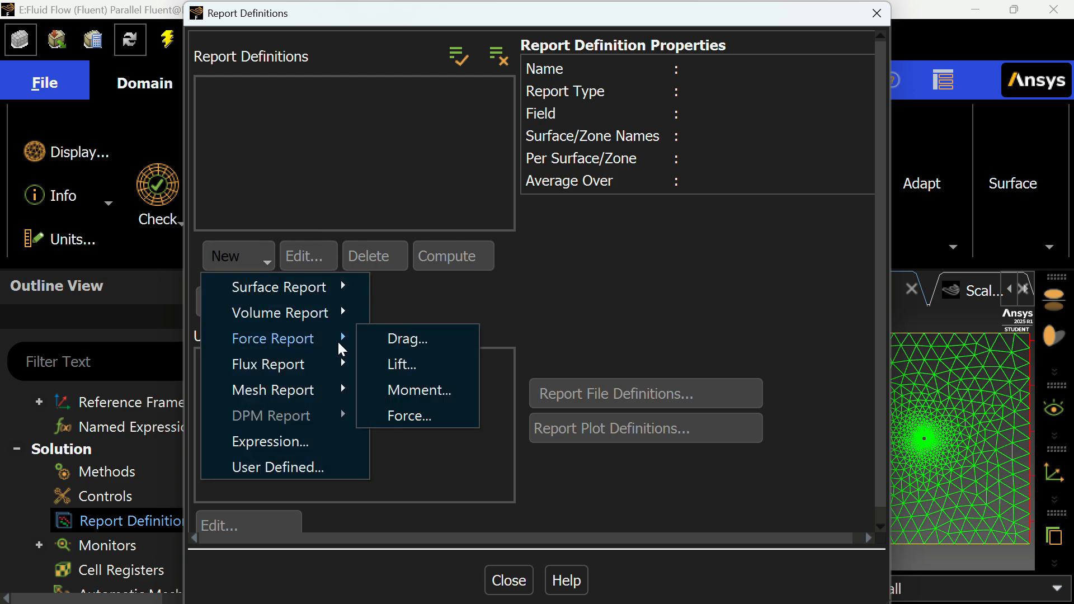
left_click(401, 339)
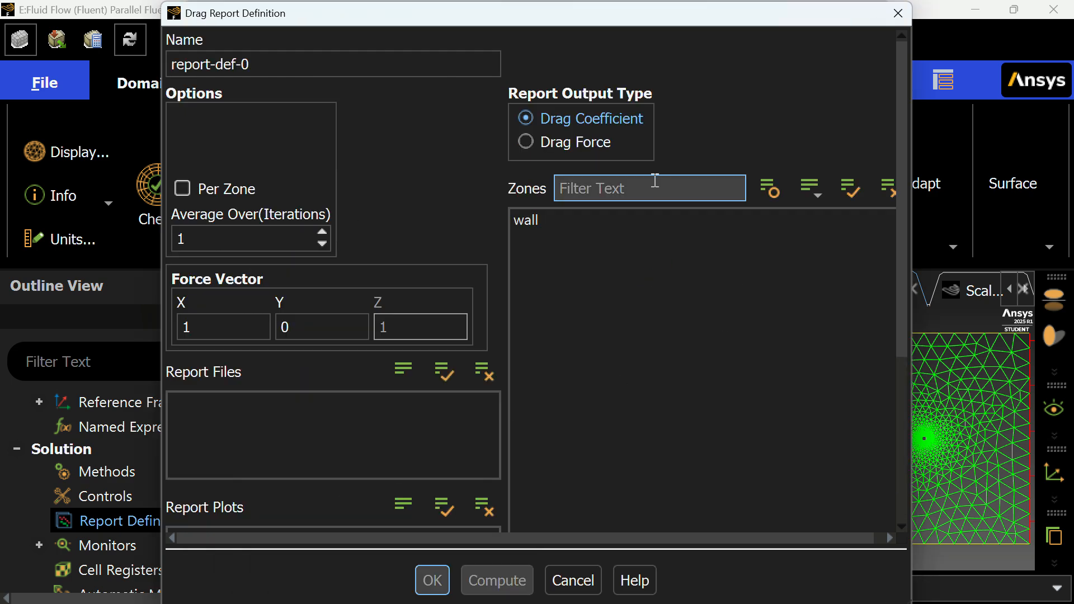
Select the wall as the zone for the drag coefficient report.
scroll(396, 341, "down", 3)
scroll(392, 332, "down", 5)
scroll(393, 330, "up", 8)
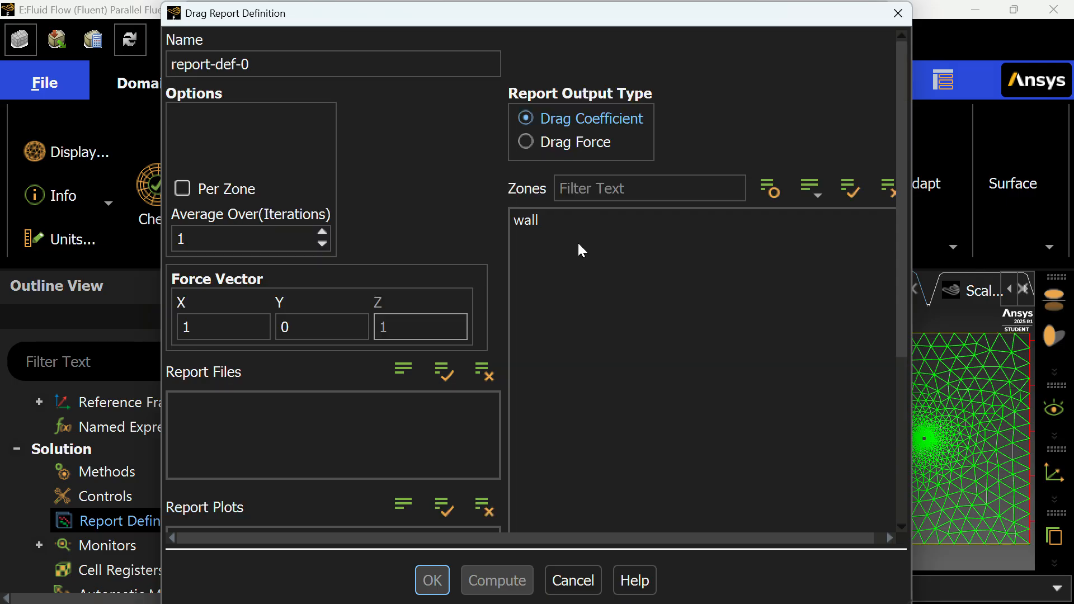
left_click(564, 223)
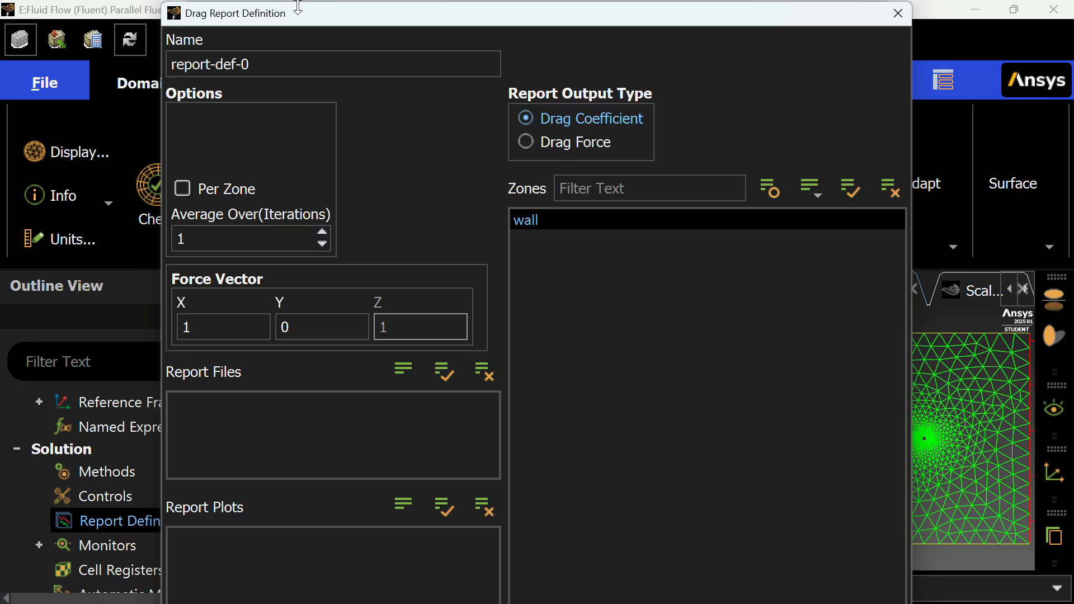
Enable printing to the console for the drag report, compute the coefficient, save the definition and close its dialogs.
left_click_drag(298, 4, 297, 51)
scroll(350, 383, "down", 8)
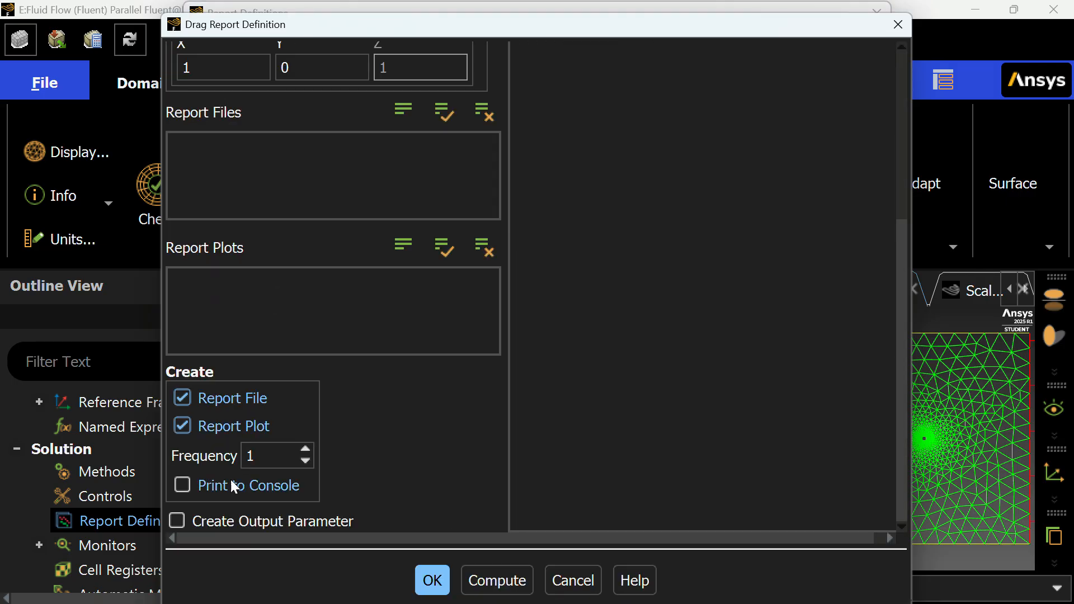
left_click(230, 482)
left_click(532, 586)
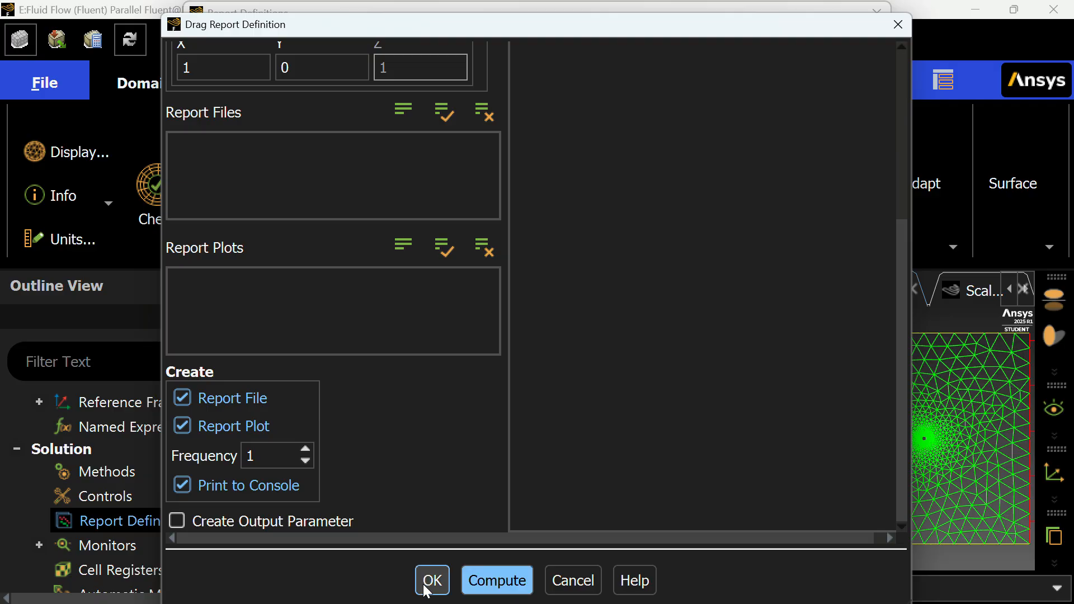
left_click(428, 588)
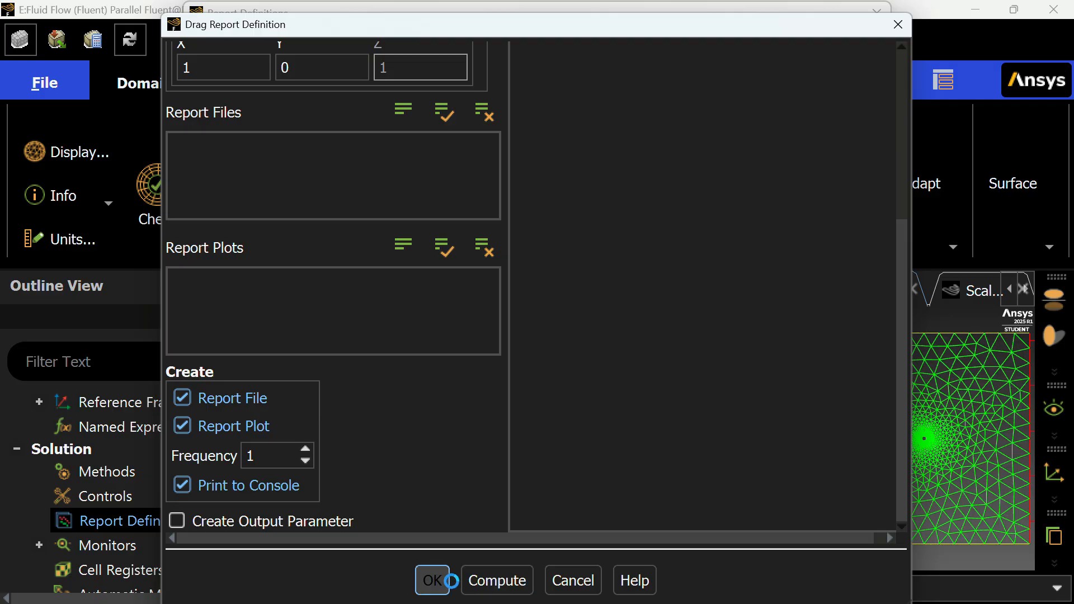
left_click(514, 580)
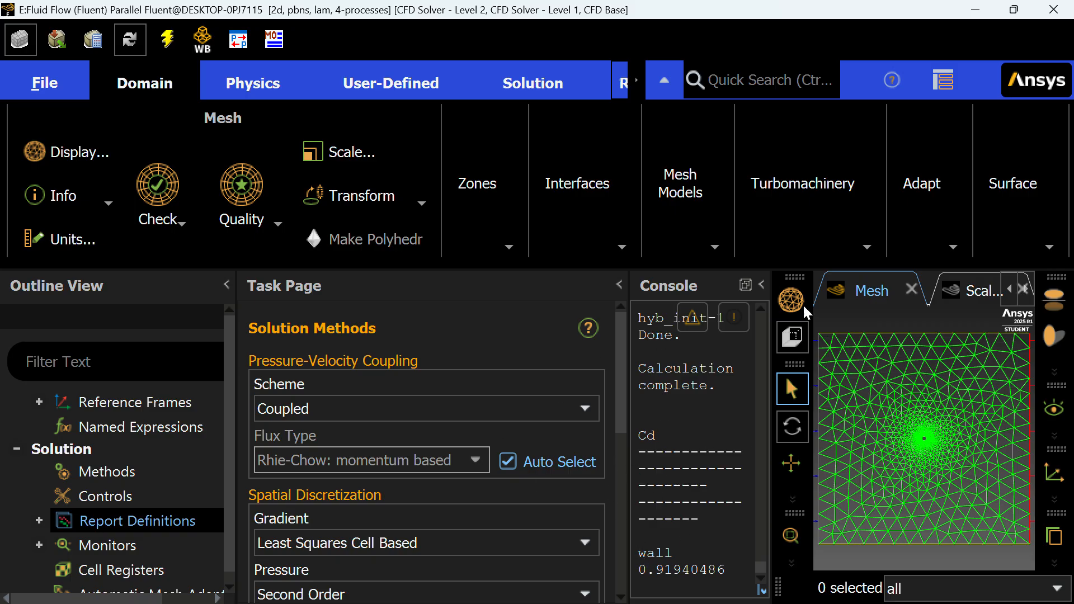
Start a new XY plot in the results with Pressure Coefficient as its Y axis function.
scroll(147, 514, "down", 3)
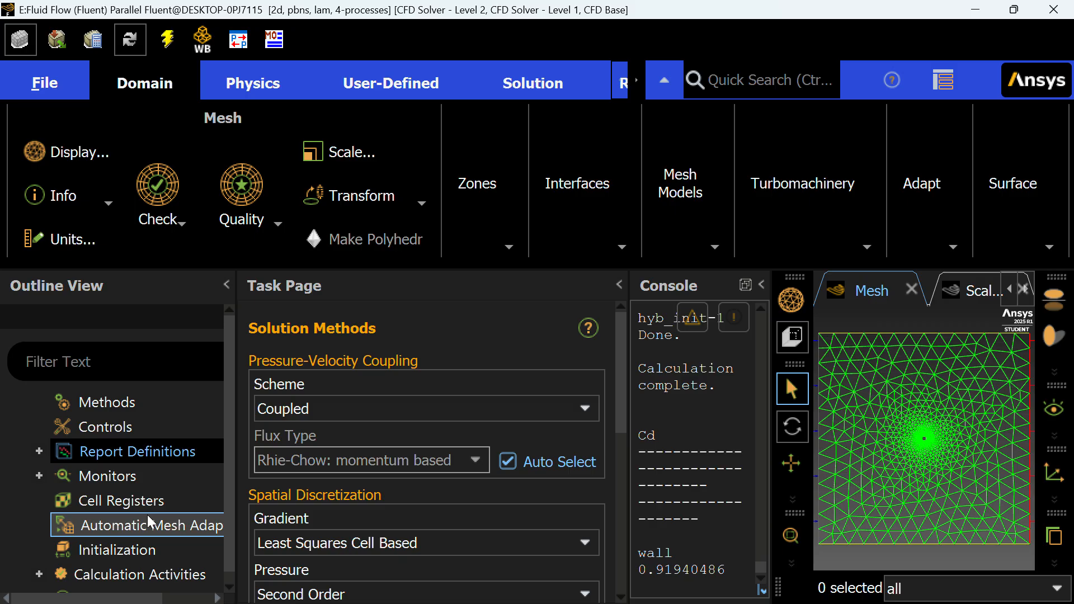
scroll(146, 514, "down", 9)
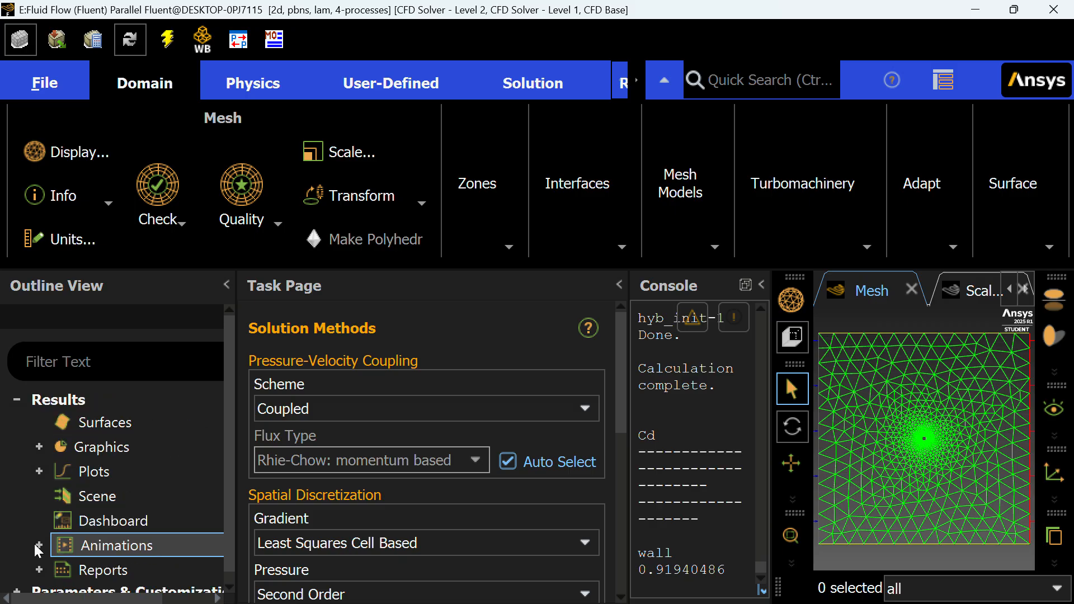
scroll(70, 479, "up", 3)
scroll(70, 479, "down", 2)
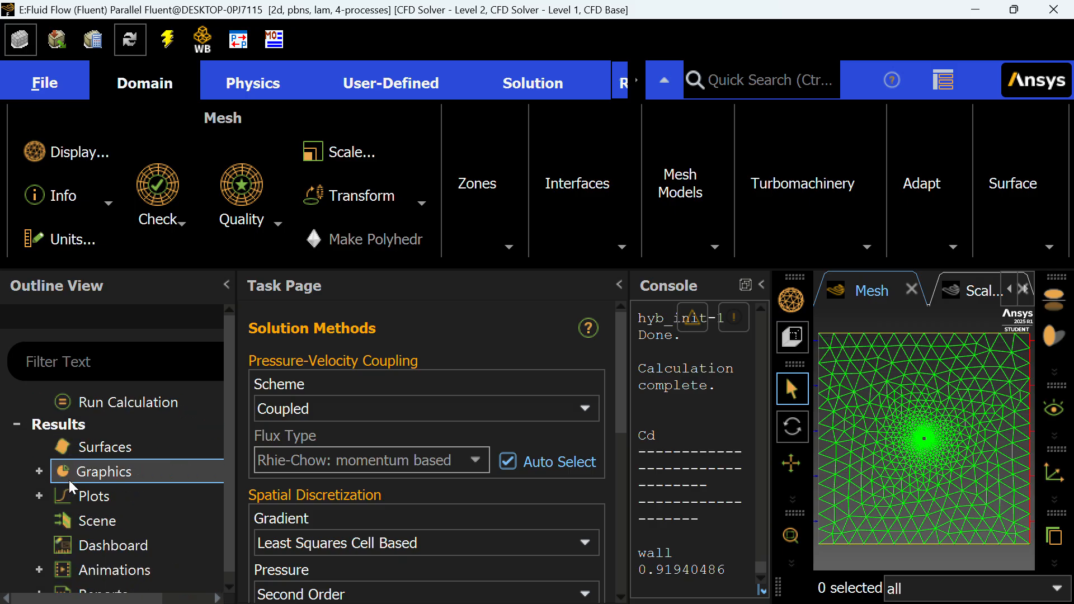
left_click(48, 496)
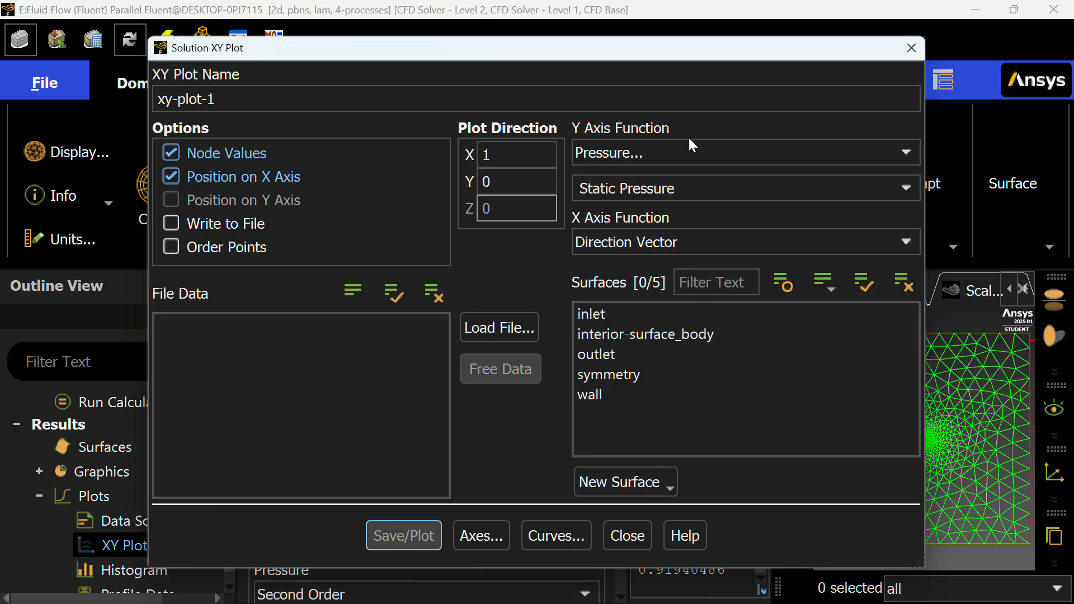
left_click(691, 150)
left_click(693, 152)
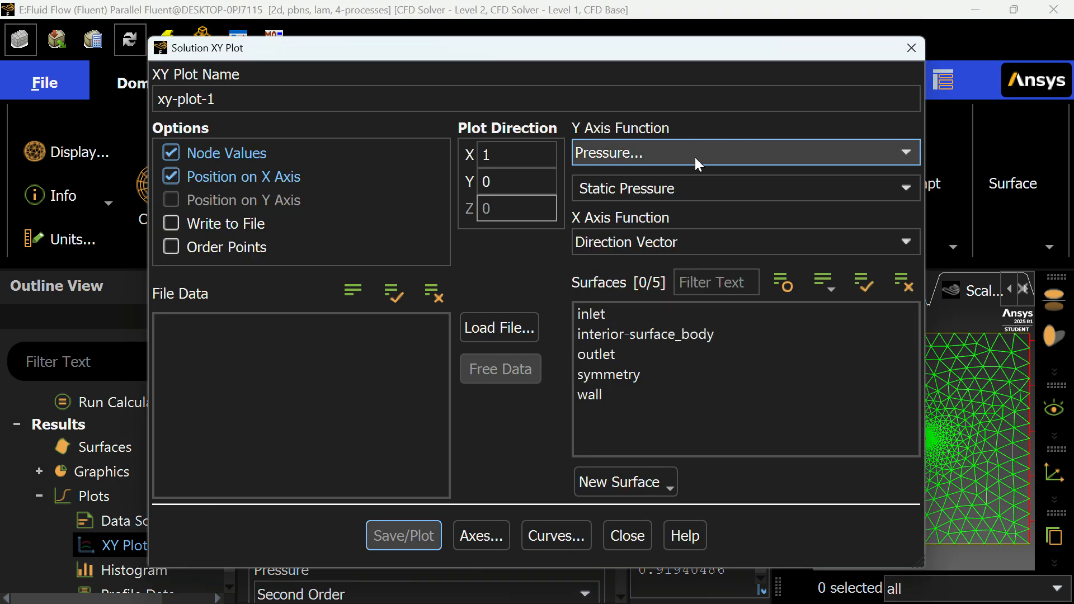
left_click(703, 190)
left_click(897, 189)
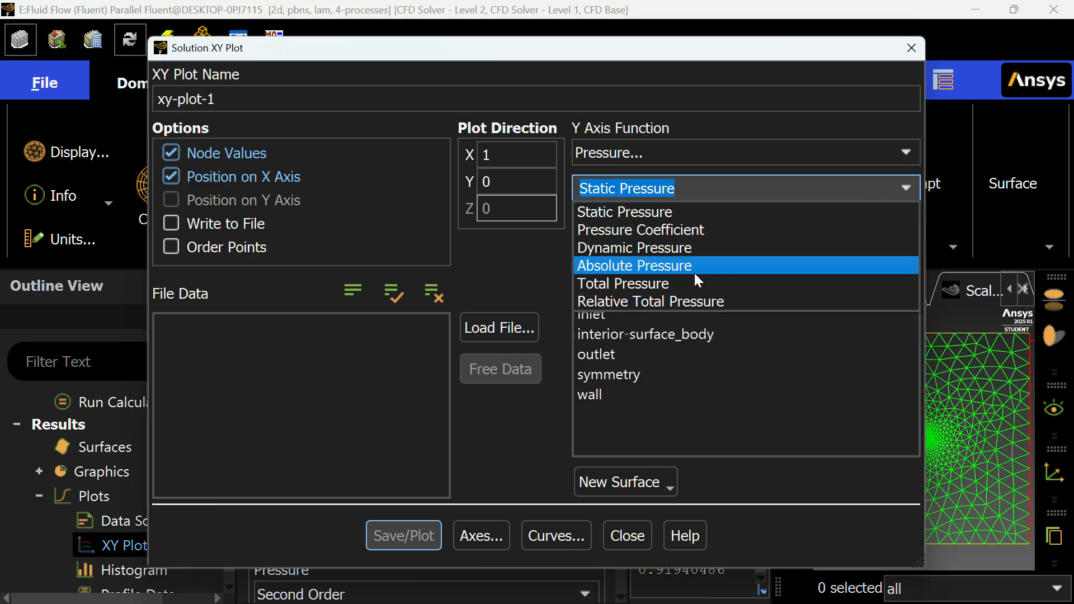
left_click(674, 228)
Plot the pressure coefficient on the wall surface and close the XY plot dialog.
left_click(591, 395)
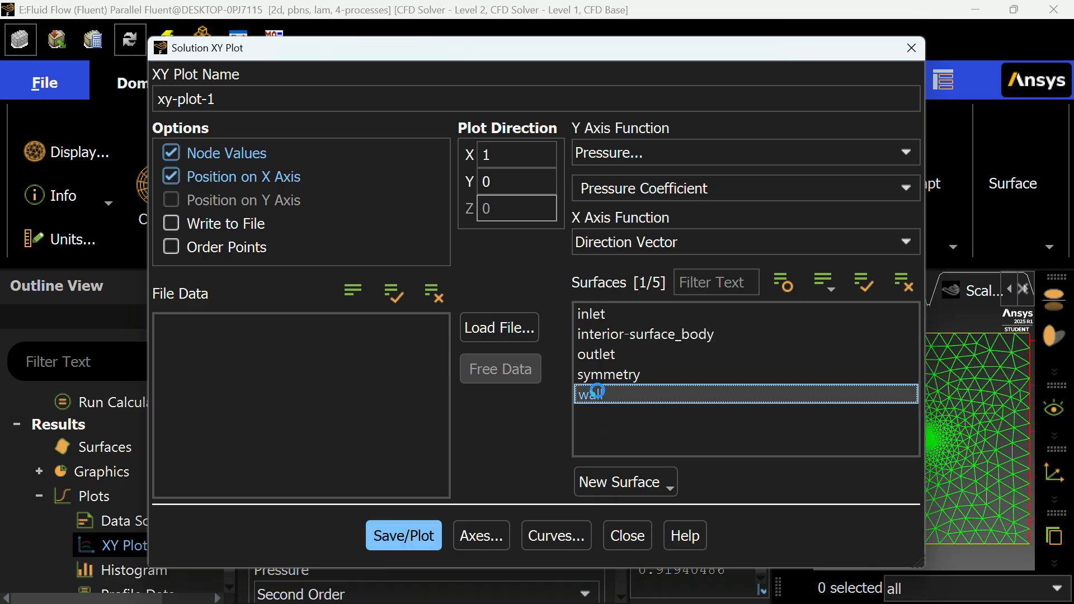
left_click(430, 537)
left_click(626, 535)
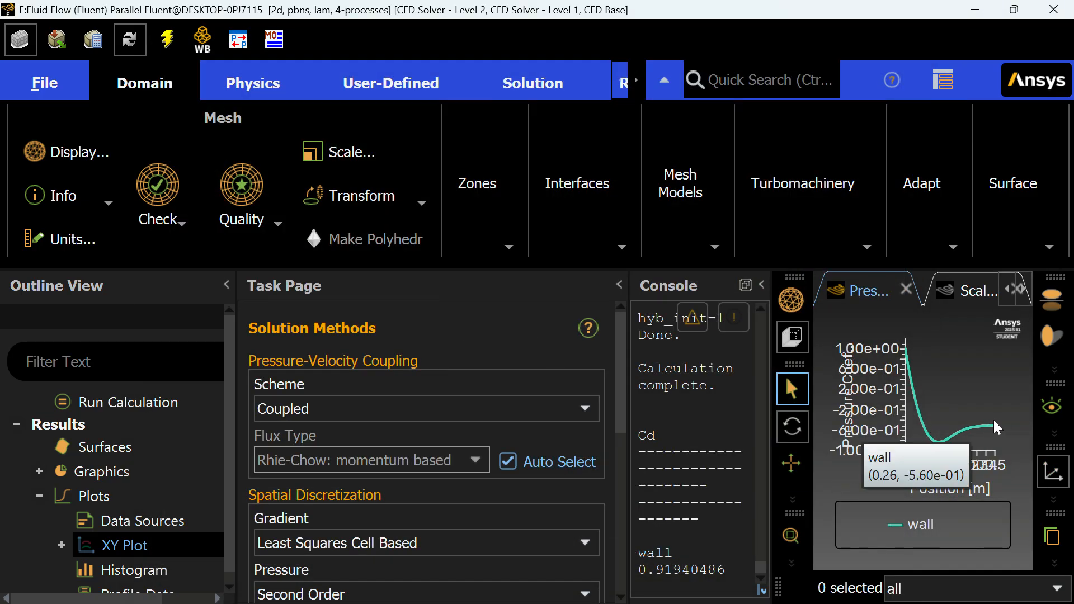
Create and display a second XY plot of Velocity Magnitude on the wall surface, closing the dialog when done.
double_click(156, 546)
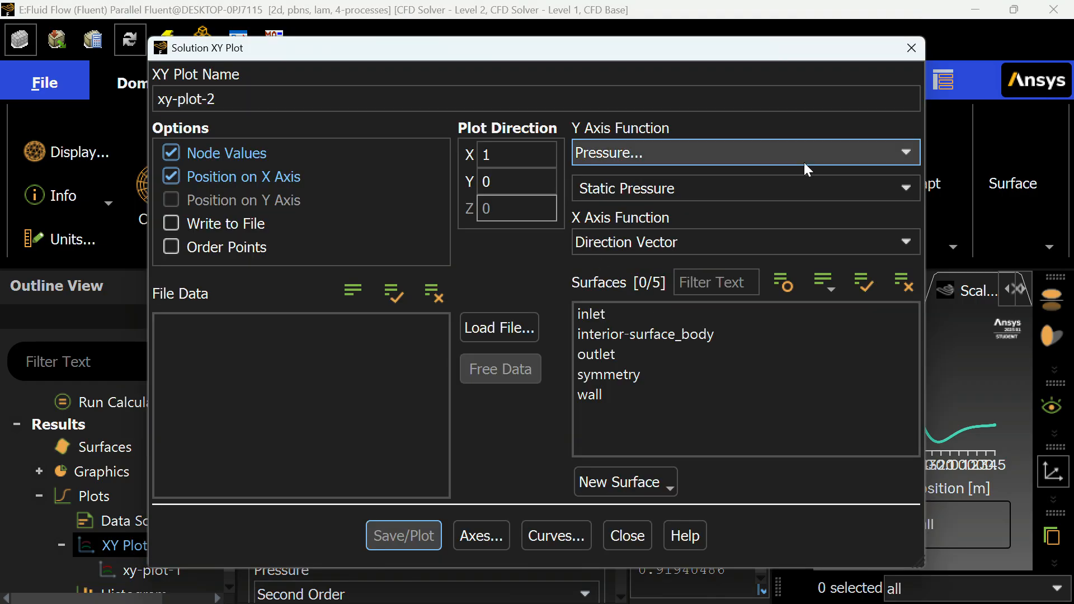
left_click(870, 155)
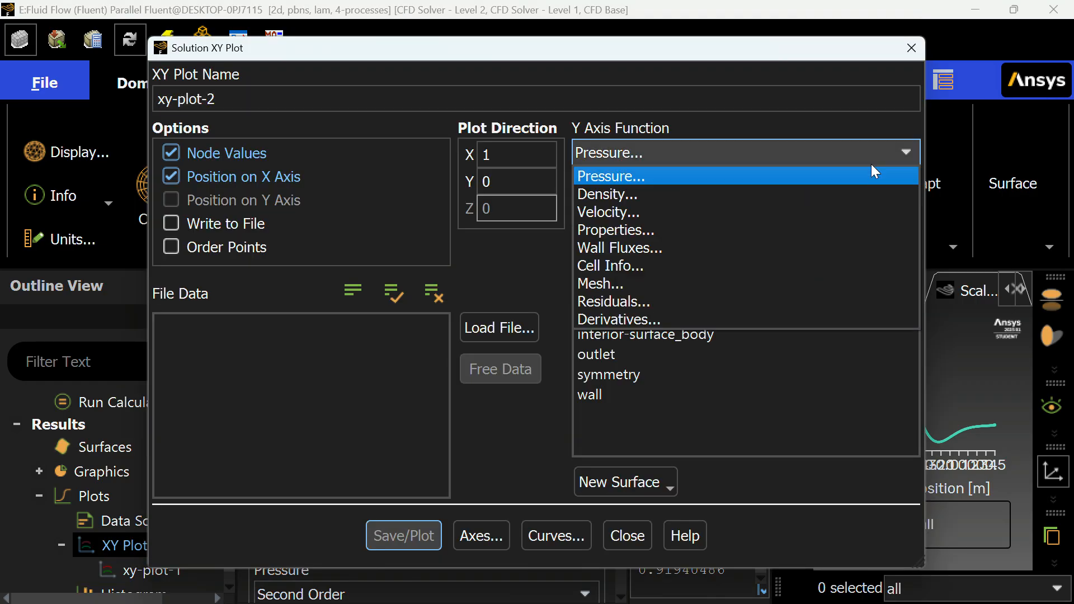
left_click(676, 235)
left_click(704, 151)
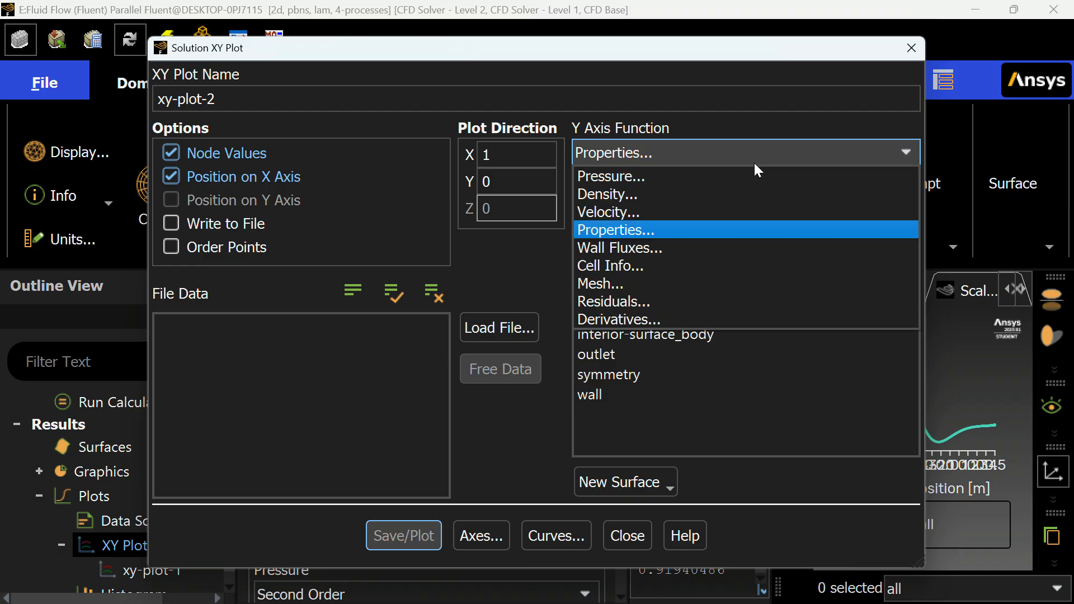
left_click(713, 213)
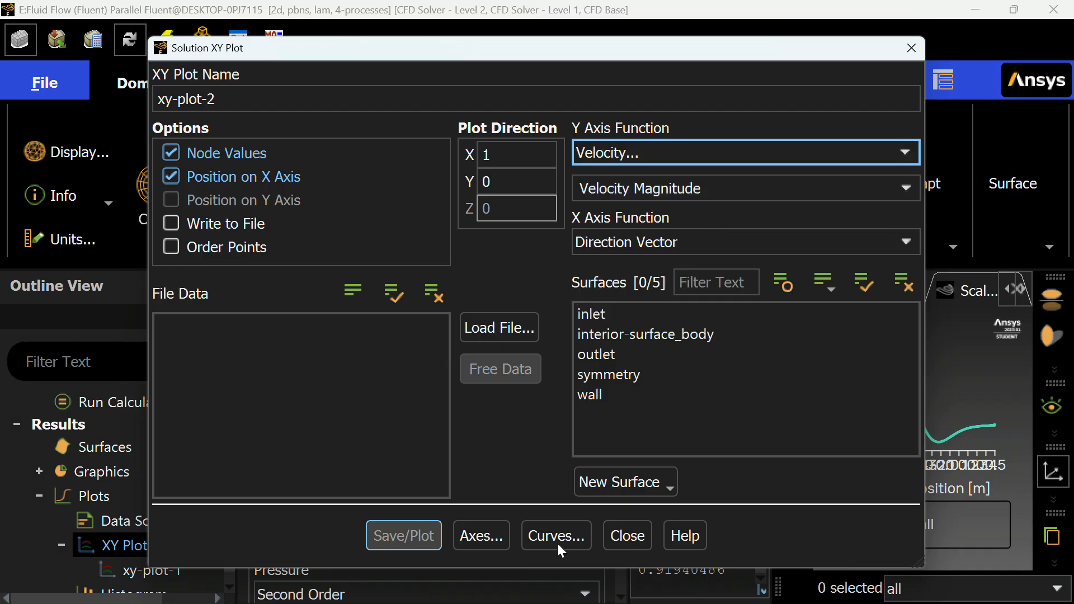
left_click(610, 400)
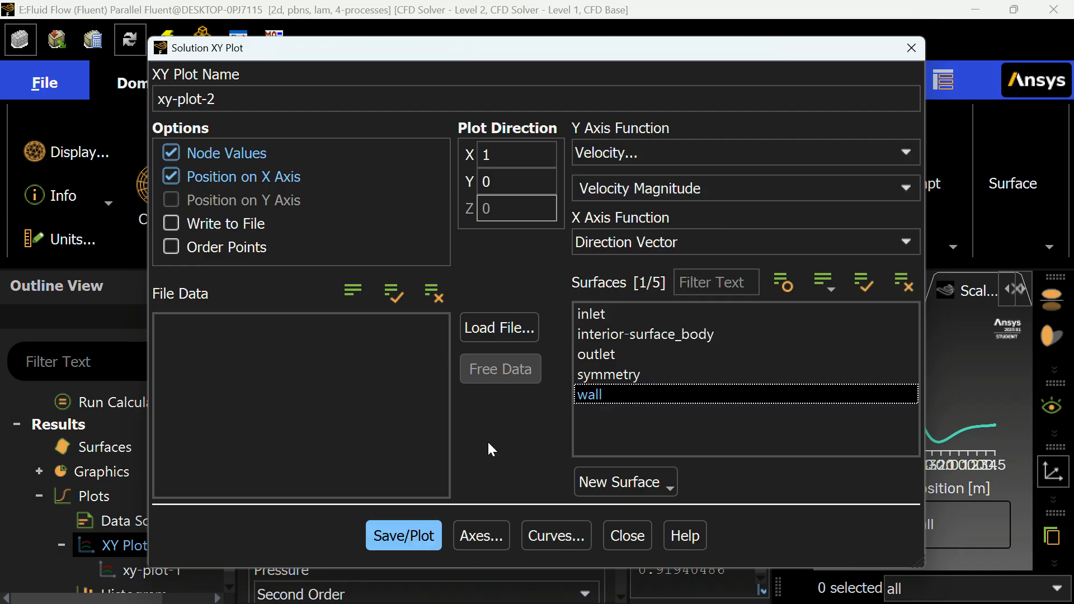
left_click(427, 532)
left_click(648, 537)
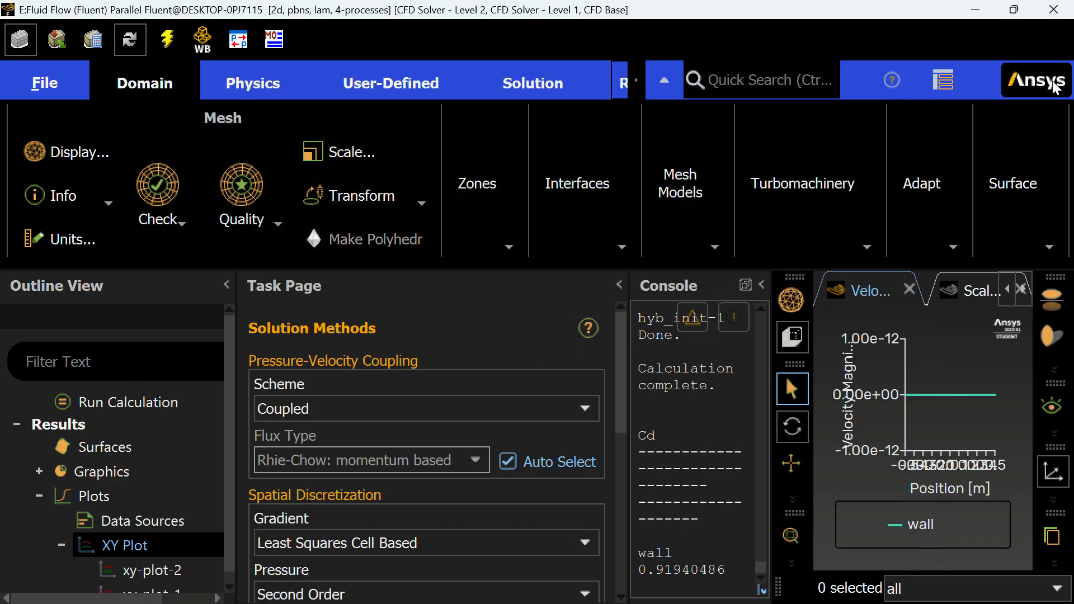
Close Fluent, accept the changed settings and open the flow results in CFD-Post.
left_click(1053, 10)
left_click(571, 342)
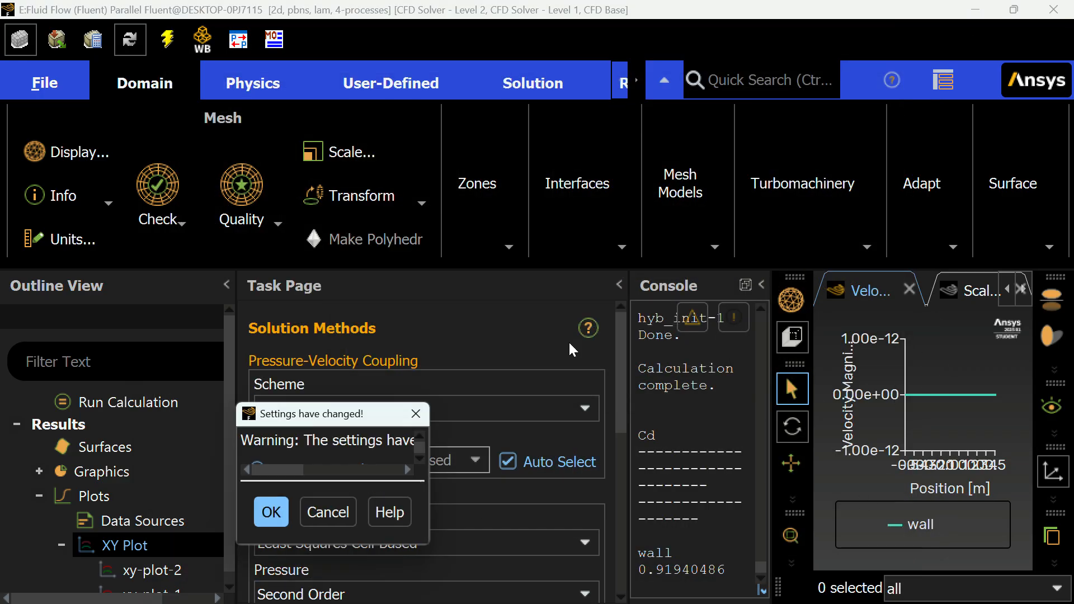
left_click(474, 370)
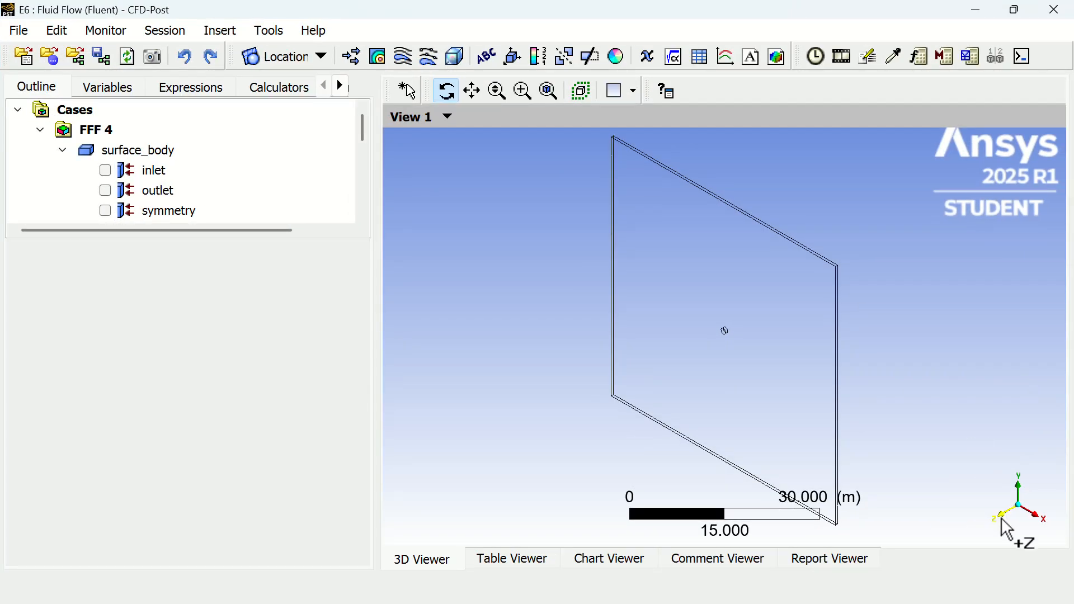
Insert a contour plot named Velocity Contours.
left_click(1007, 529)
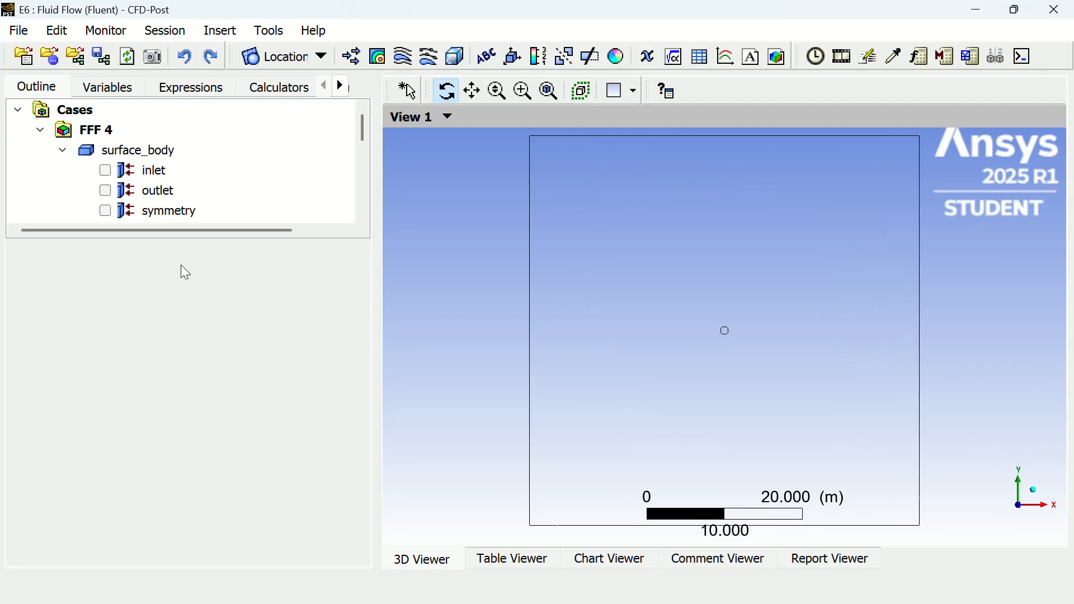
left_click(378, 56)
type("C")
type("Vel")
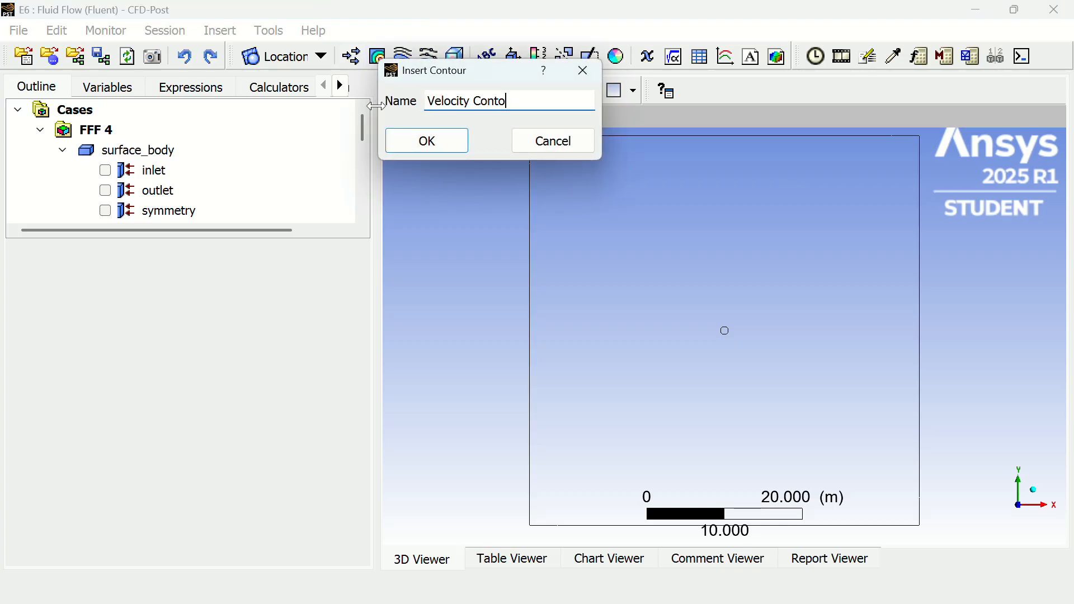
key("Return")
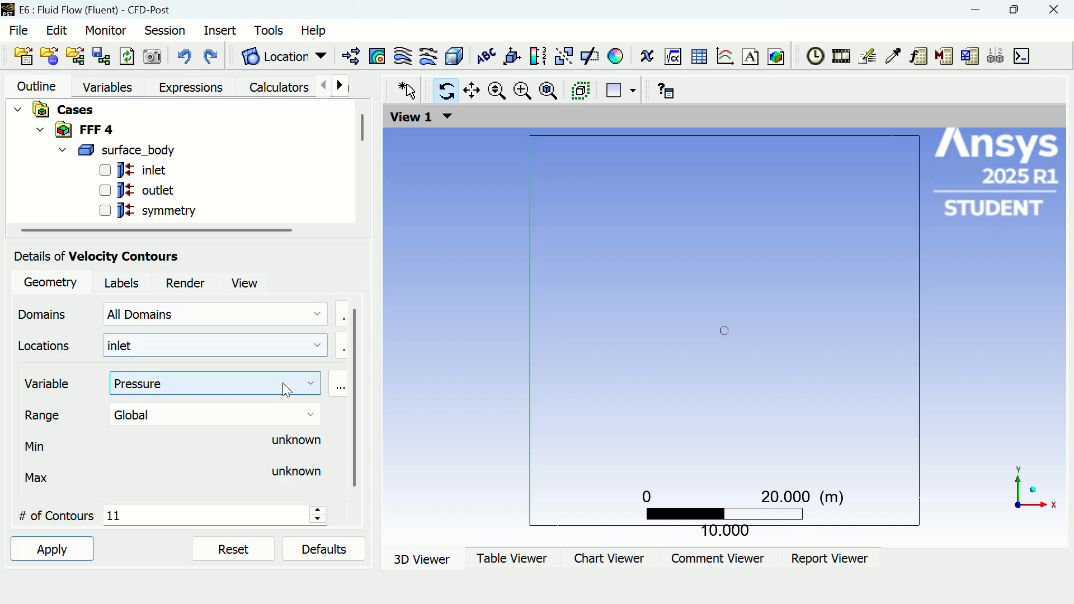
Display the Velocity Contours on symmetry 1 with the Velocity variable and 110 contours.
left_click(283, 383)
left_click(235, 450)
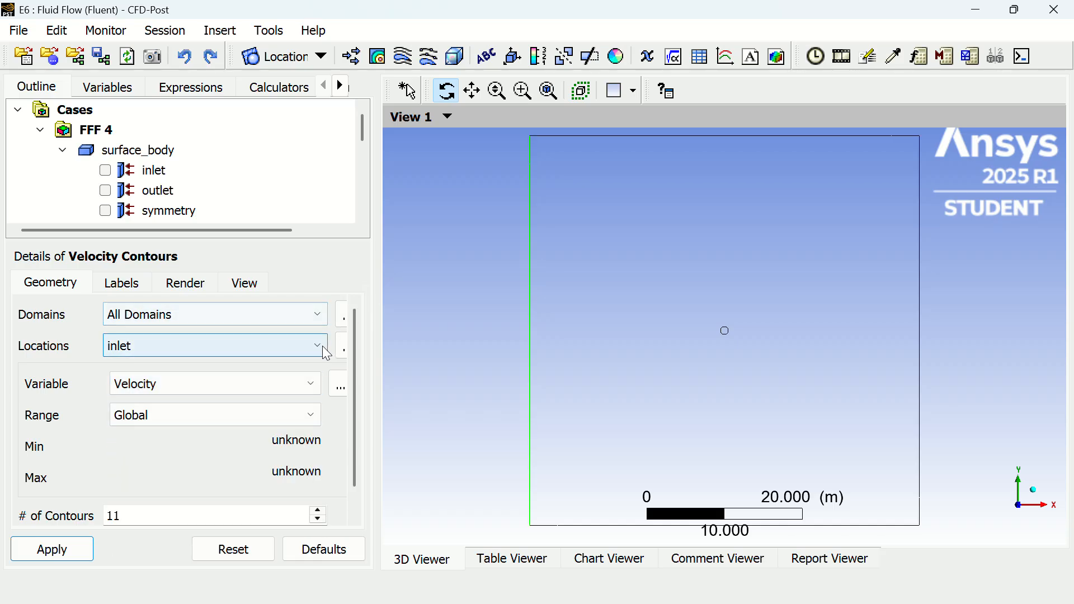
left_click(320, 346)
left_click(195, 412)
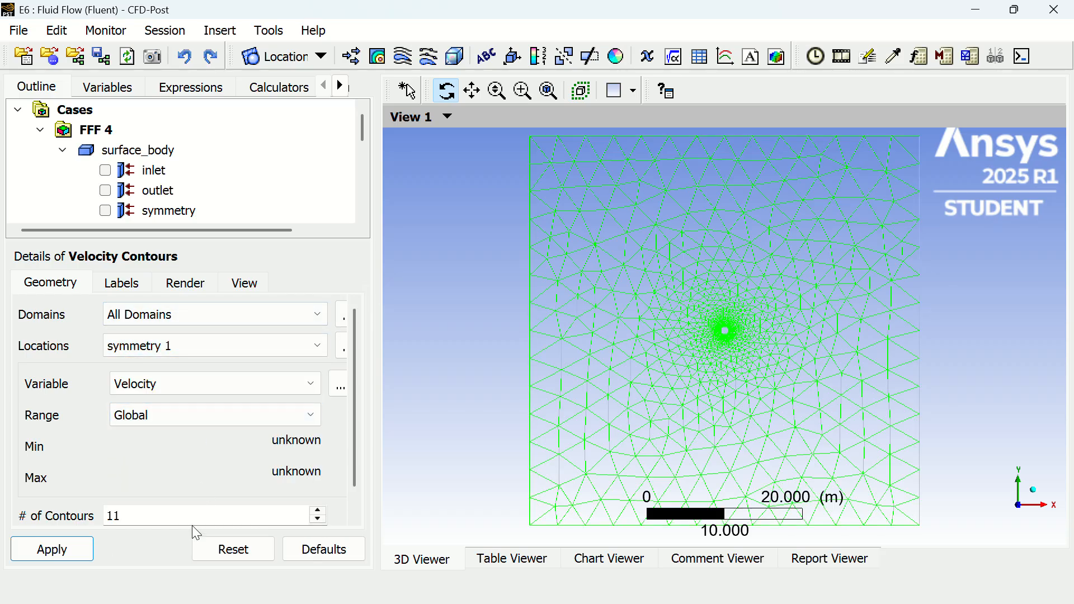
left_click(192, 522)
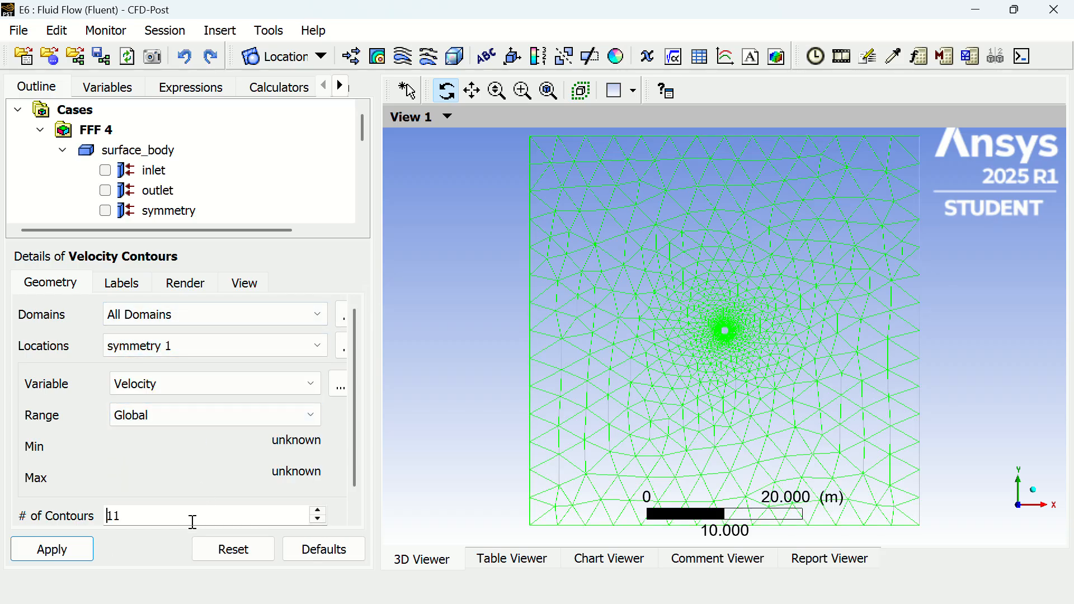
left_click(49, 549)
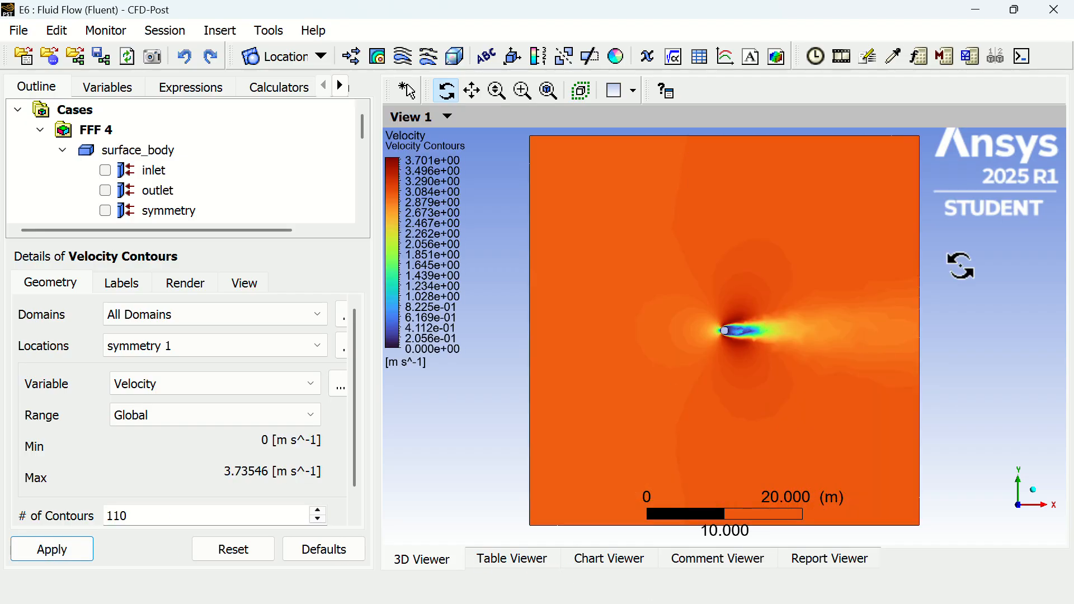
left_click(497, 91)
left_click_drag(642, 228, 636, 167)
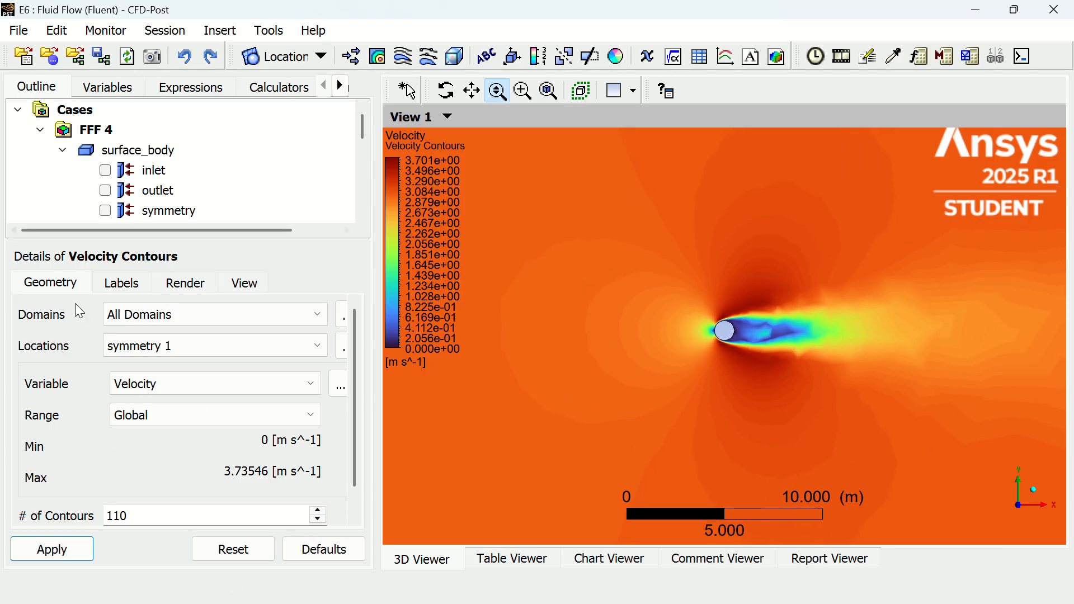
Hide the velocity contour plot and insert a new contour plot named Pressure Contours.
scroll(103, 167, "down", 5)
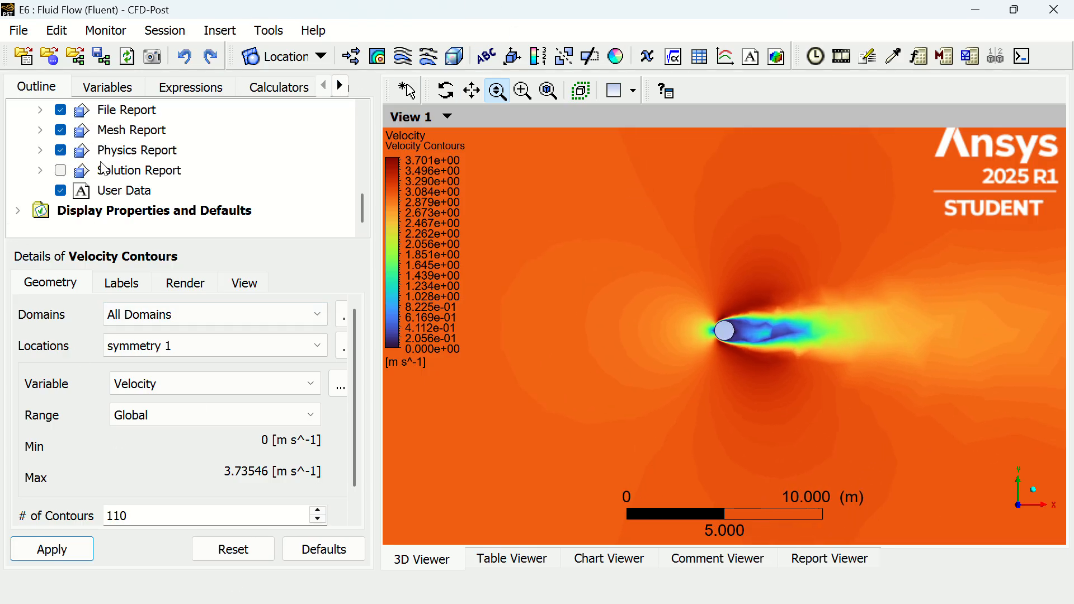
scroll(104, 168, "up", 4)
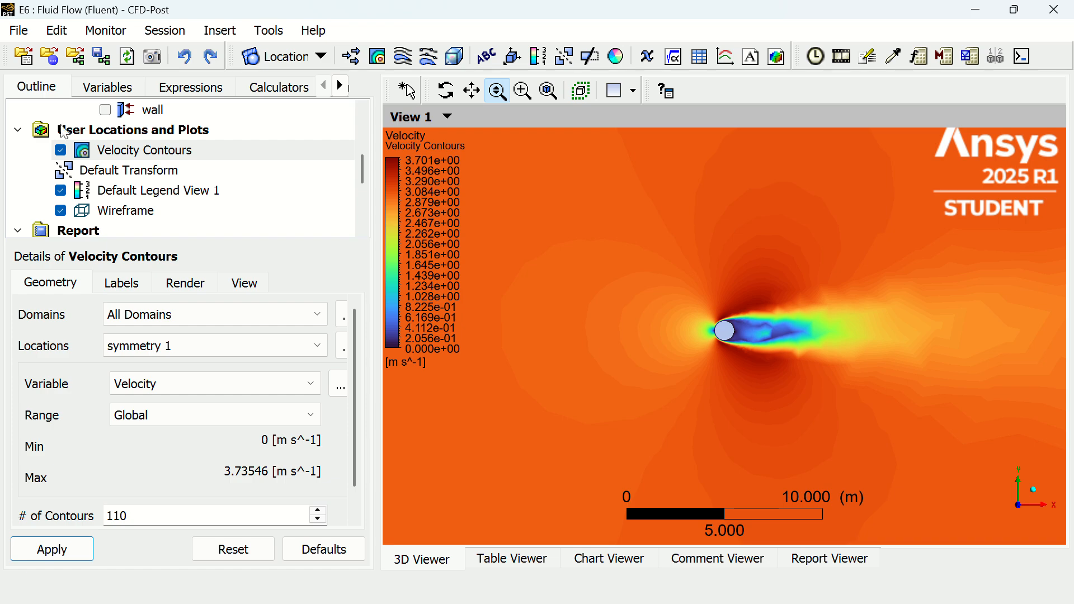
left_click(60, 149)
left_click(378, 57)
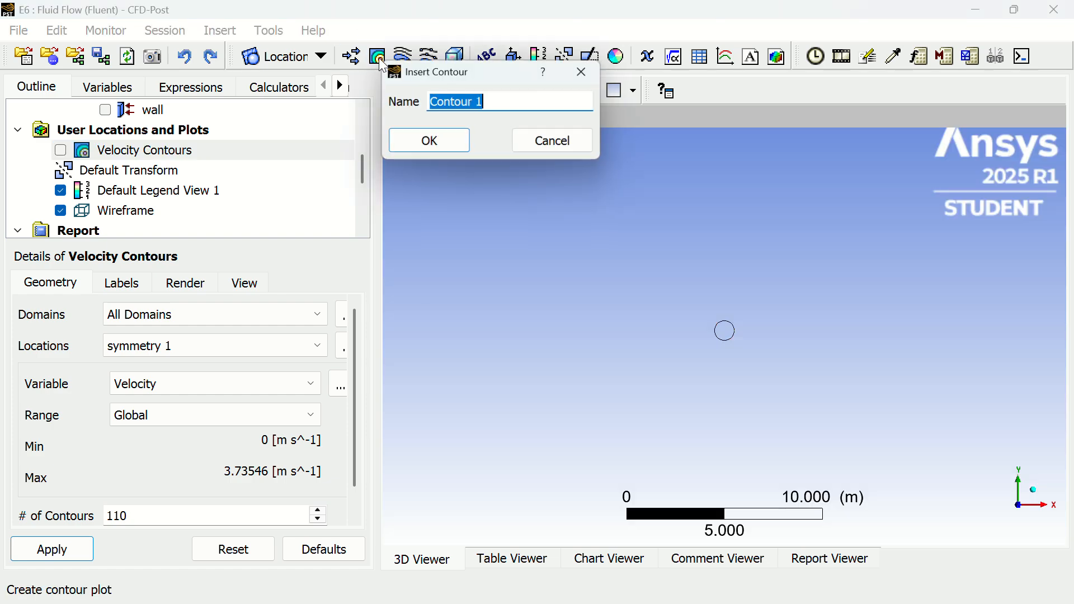
type("Pressure COnto")
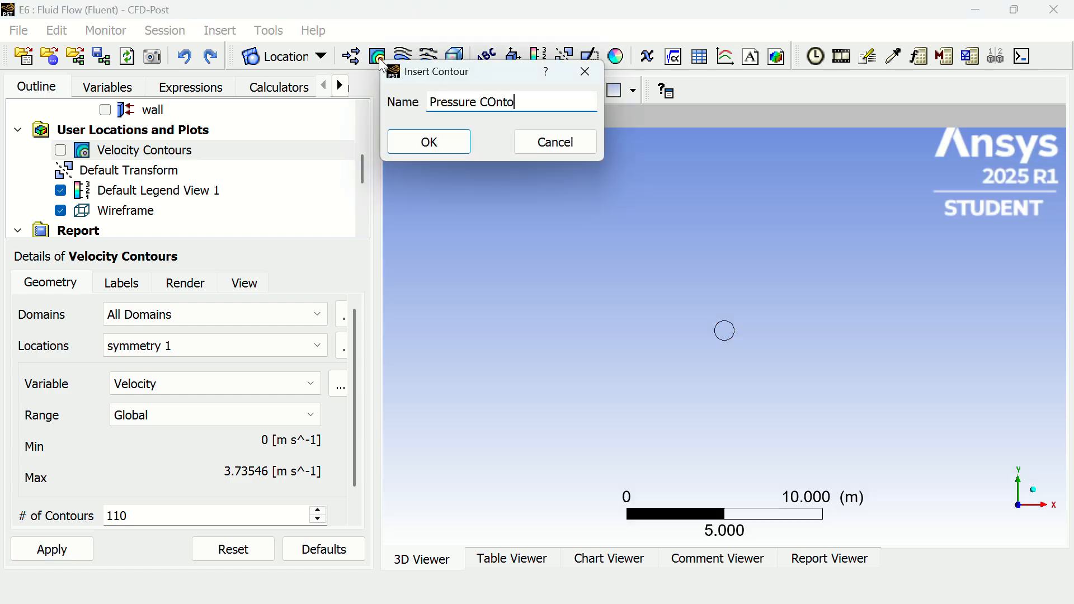
key("BackSpace")
key("BackSpace")
key("BackSpace")
key("BackSpace")
type("ontours")
key("Return")
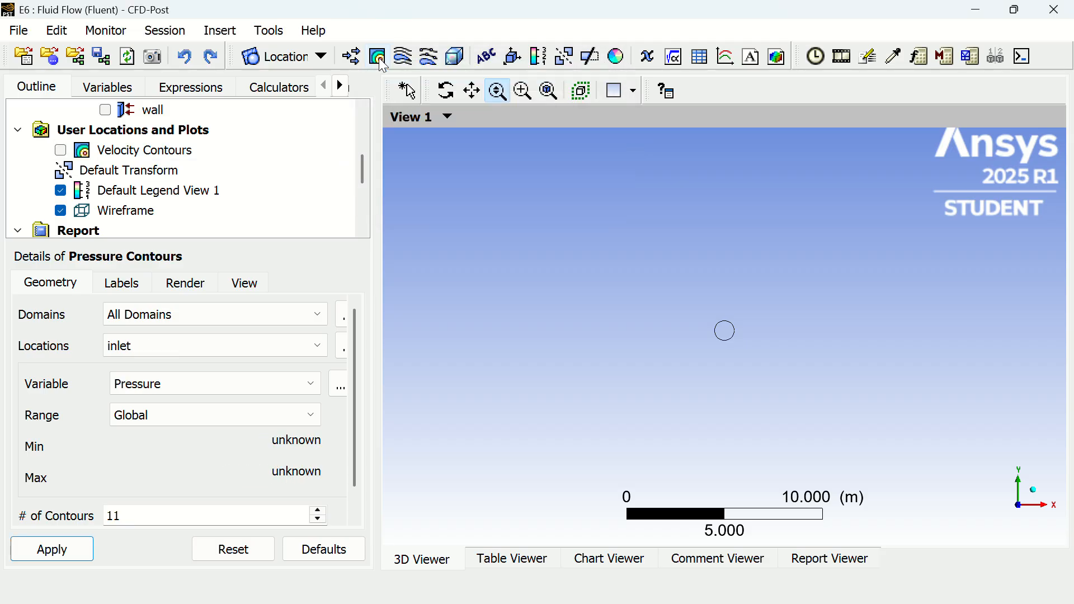
Display the Pressure Contours on symmetry 1 with the Pressure variable and 110 contours.
left_click(219, 345)
left_click(195, 398)
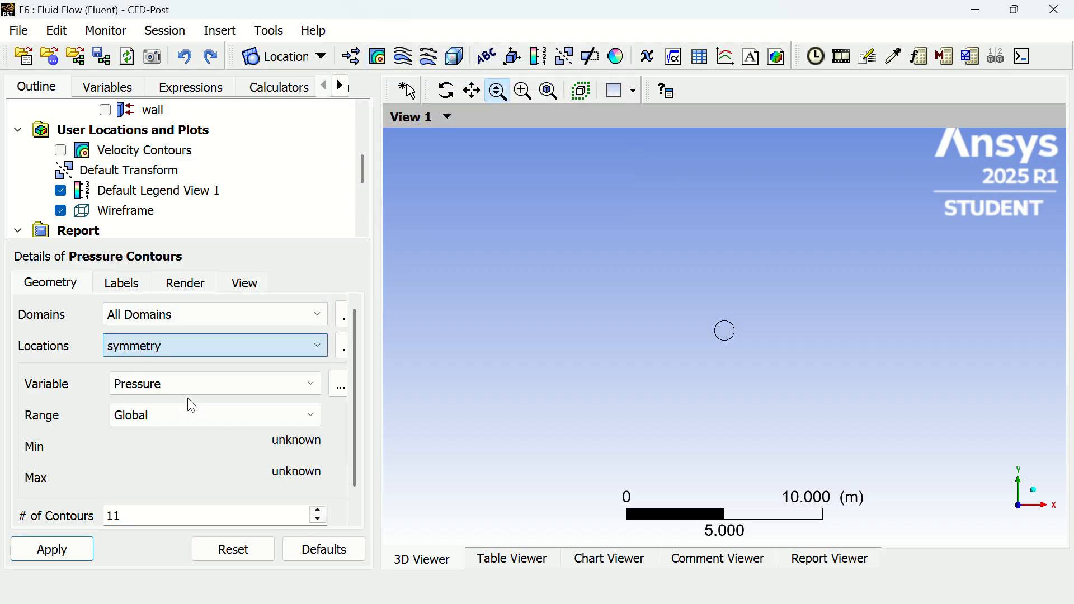
left_click(187, 353)
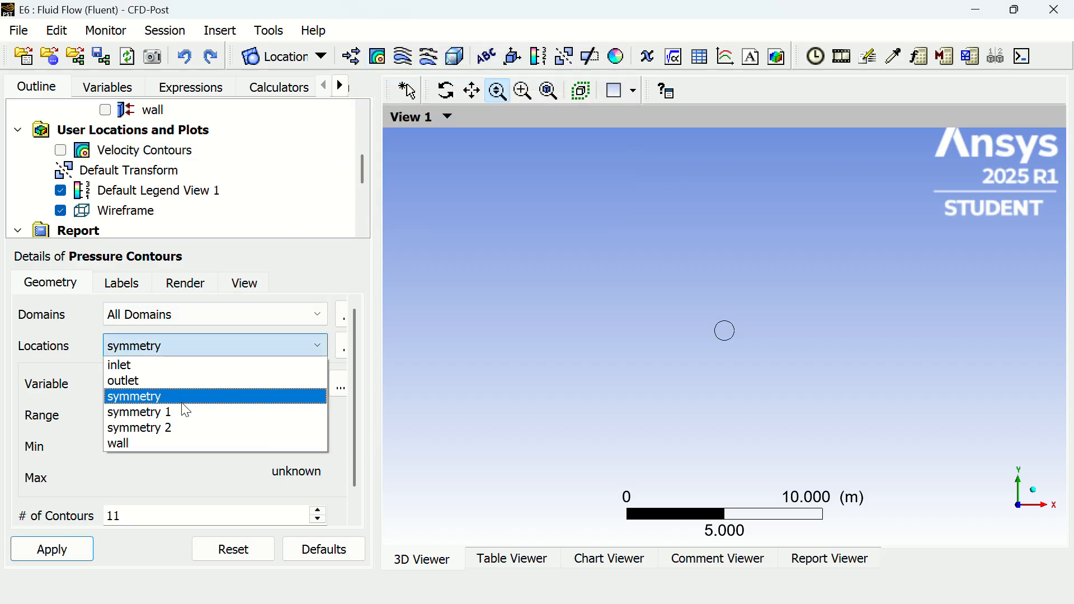
left_click(183, 410)
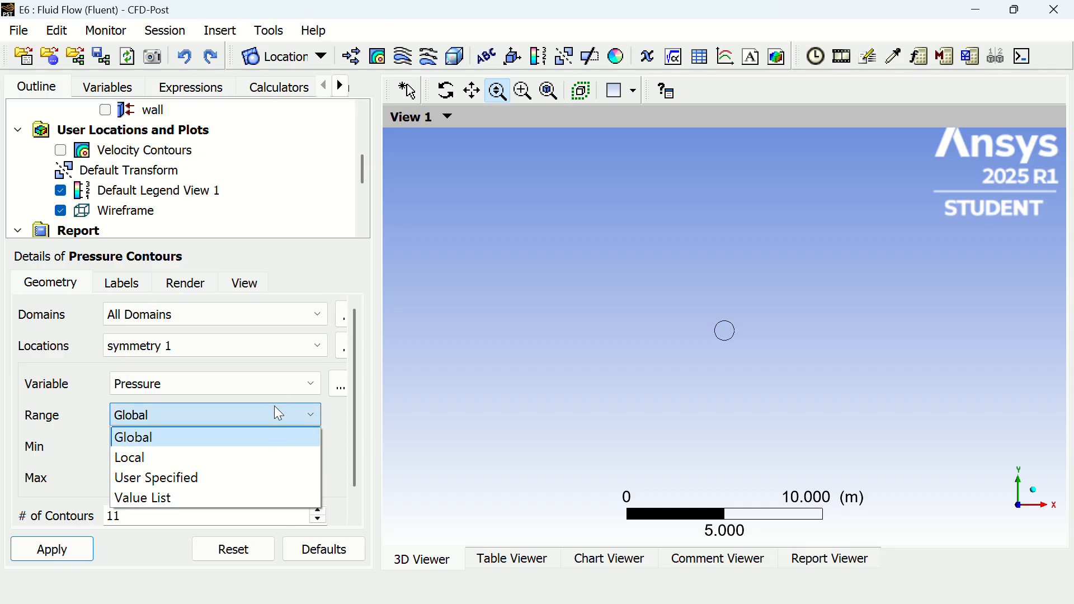
left_click(278, 385)
left_click(276, 383)
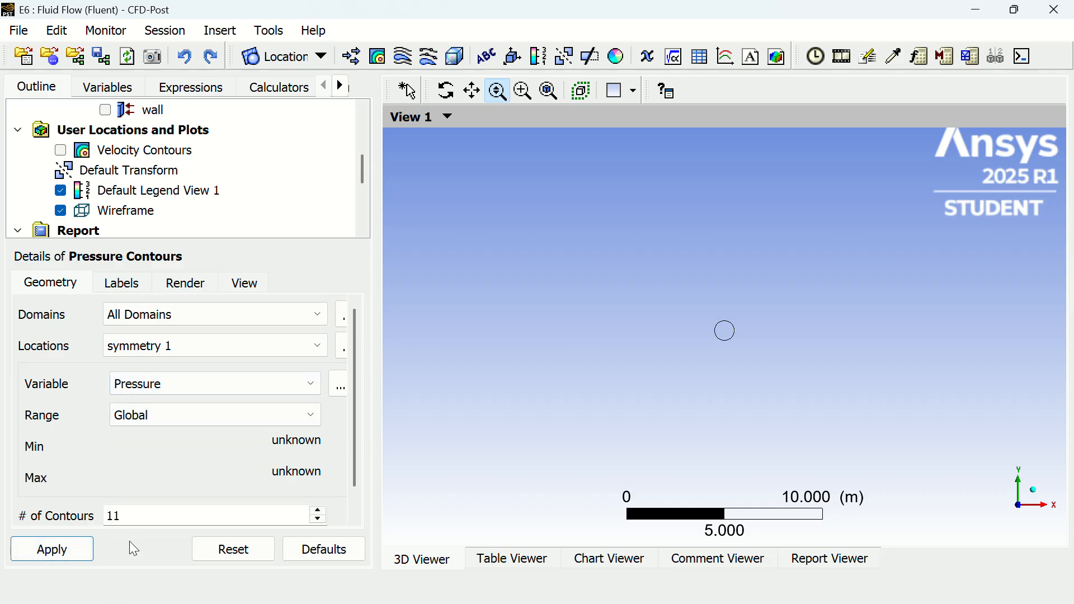
left_click(53, 551)
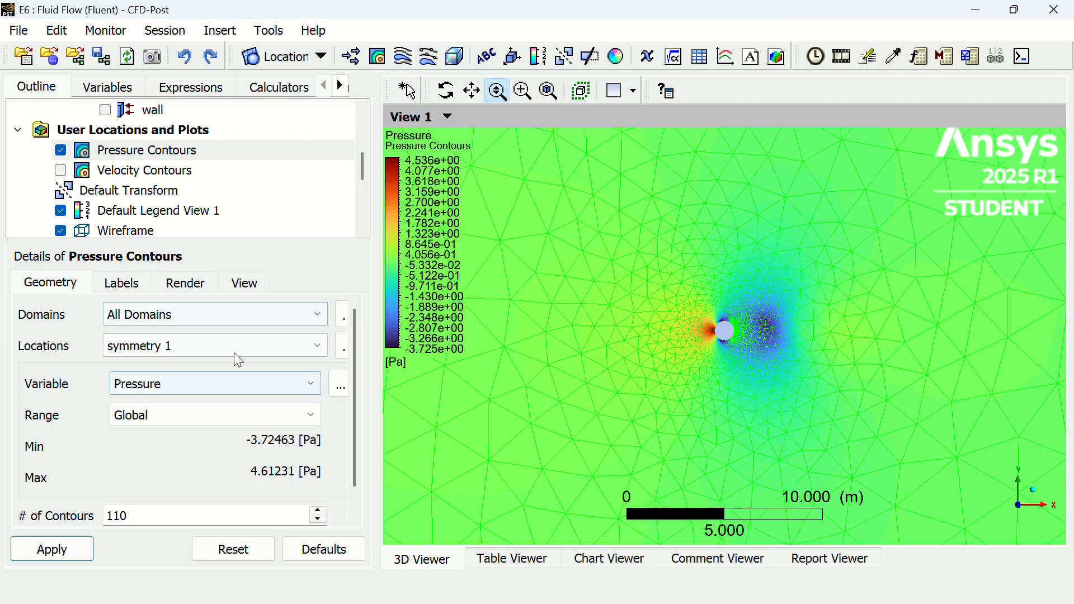
Hide the pressure contour plot and insert a streamline plot under its default name.
left_click(61, 150)
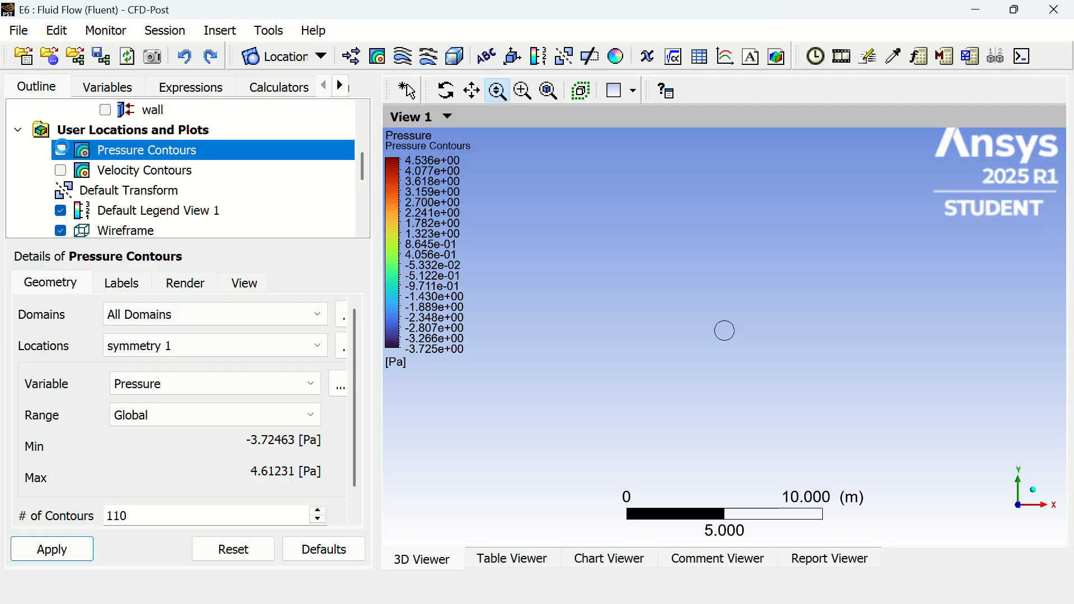
left_click(403, 56)
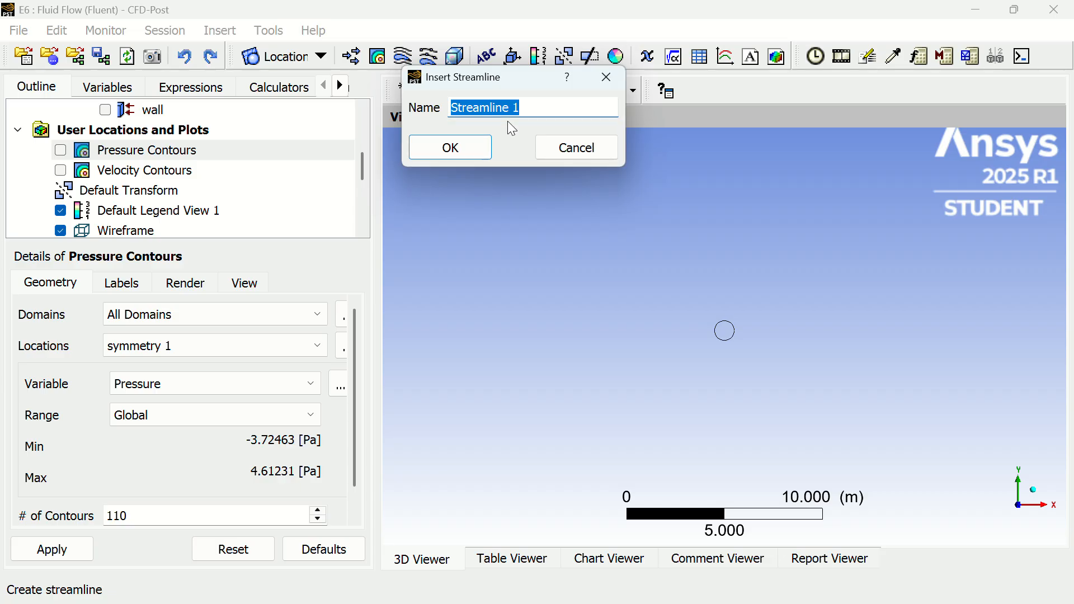
left_click(470, 148)
Display the 3D streamlines starting from the inlet with 1000 sampling points.
double_click(177, 454)
key("BackSpace")
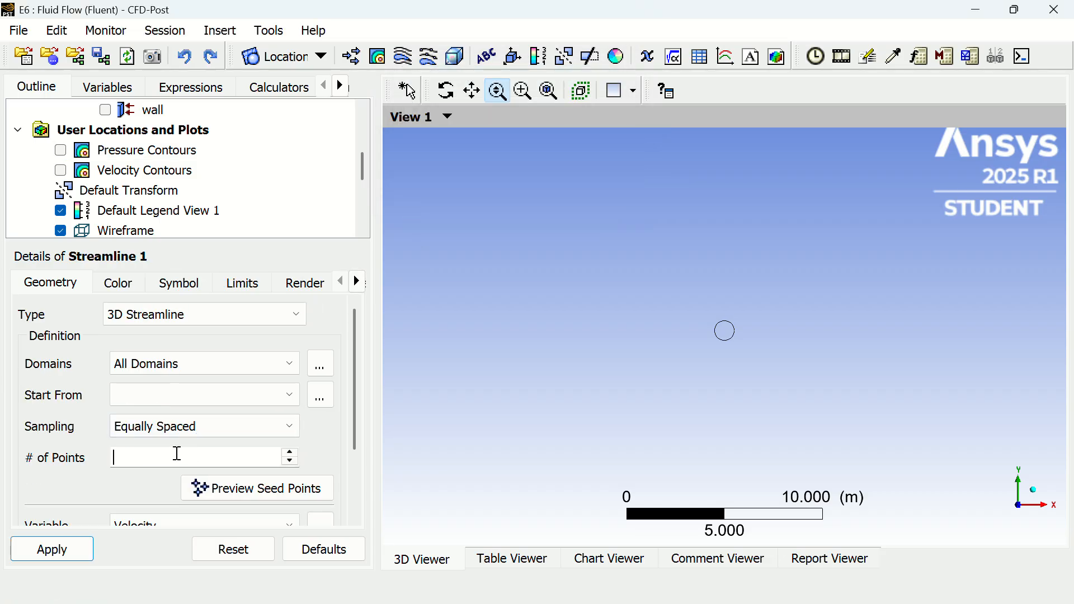
type("1000")
key("Return")
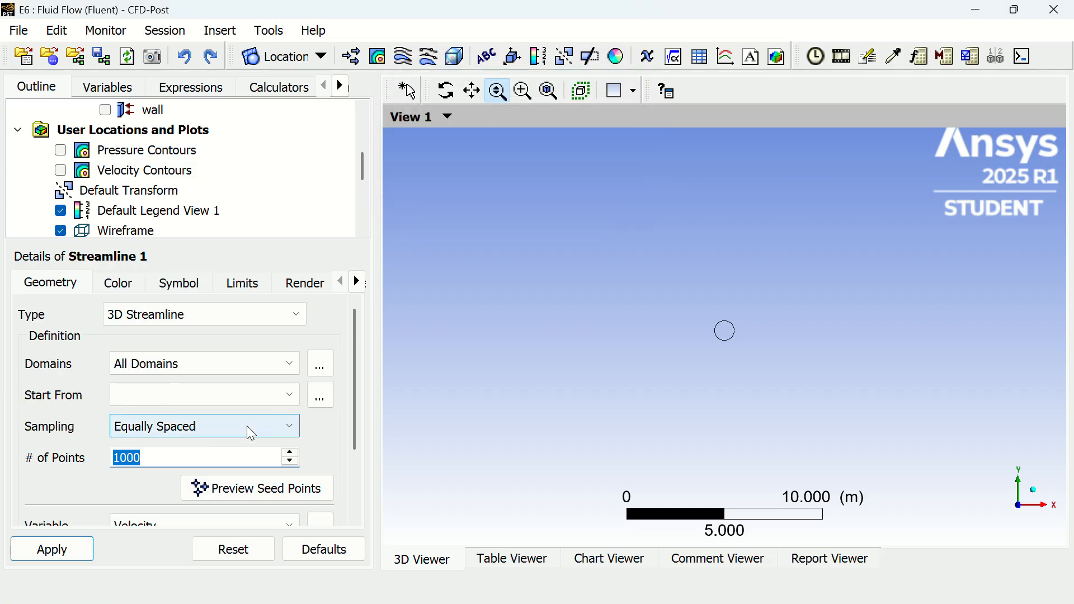
left_click(261, 407)
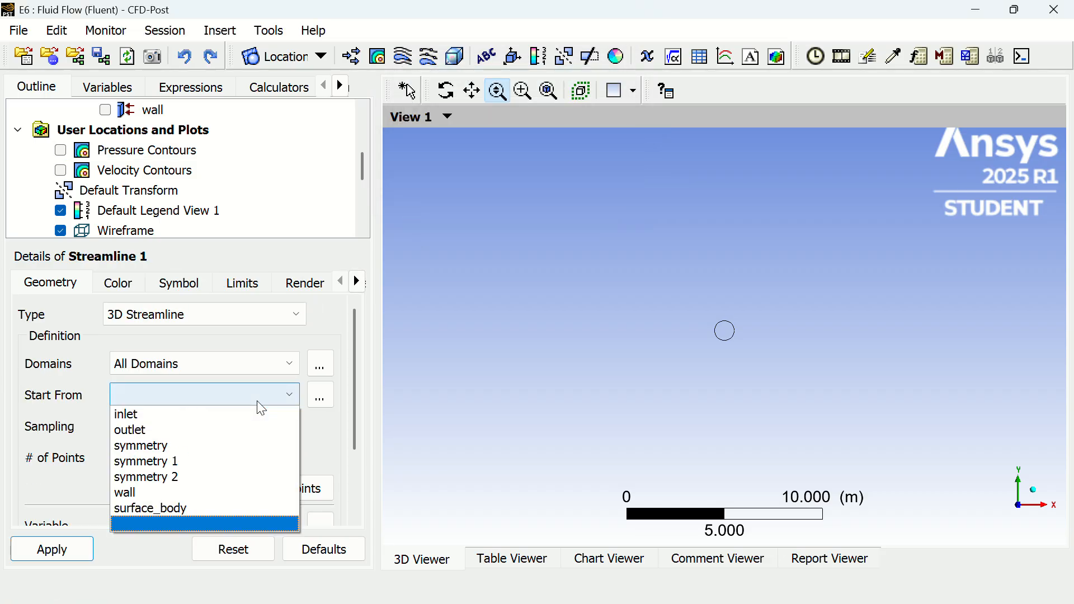
left_click(194, 417)
left_click(49, 549)
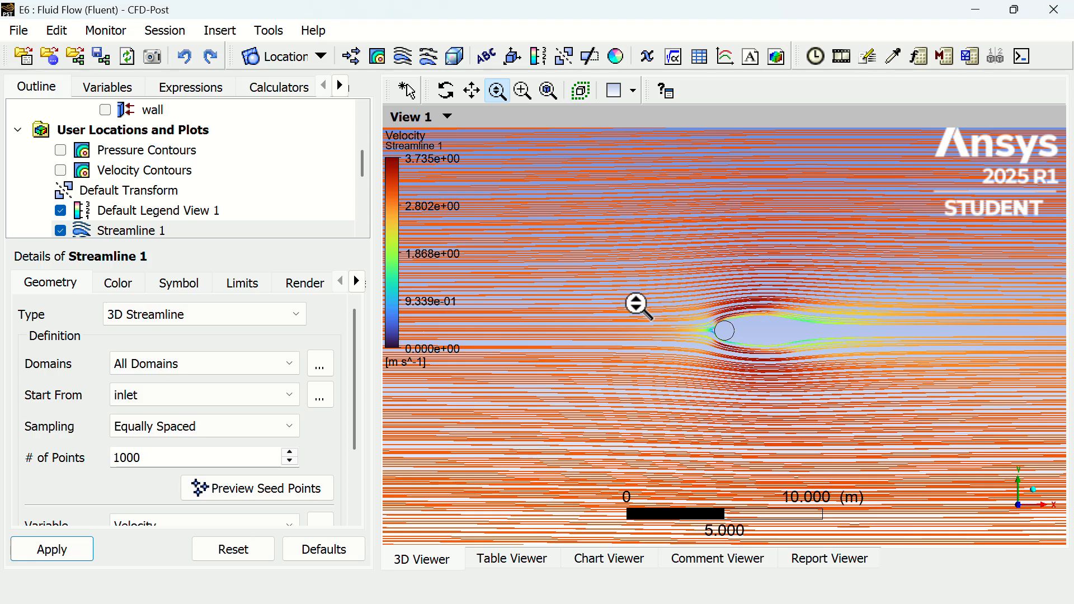
In Workbench, add a new Fluid Flow (Fluent) system beside system E and share system E's geometry and mesh with it.
key("super+d")
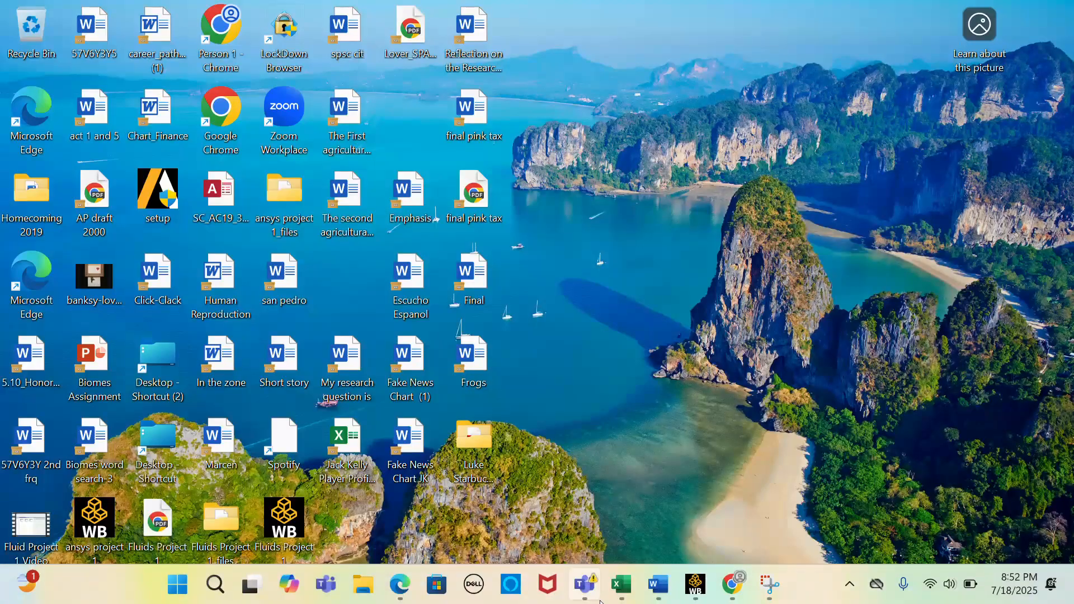
left_click(696, 586)
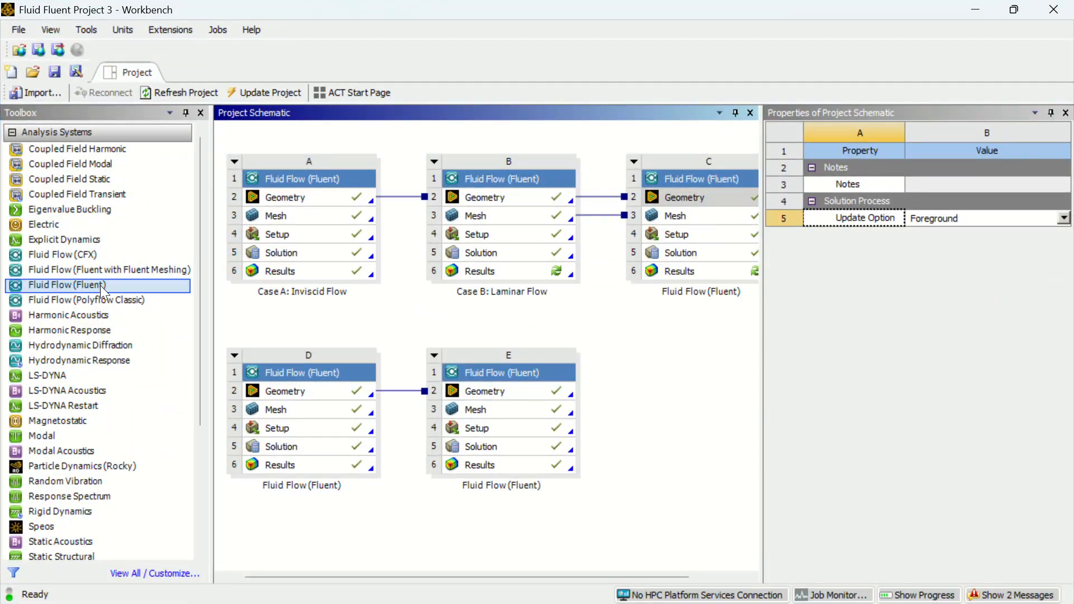
left_click_drag(51, 285, 662, 406)
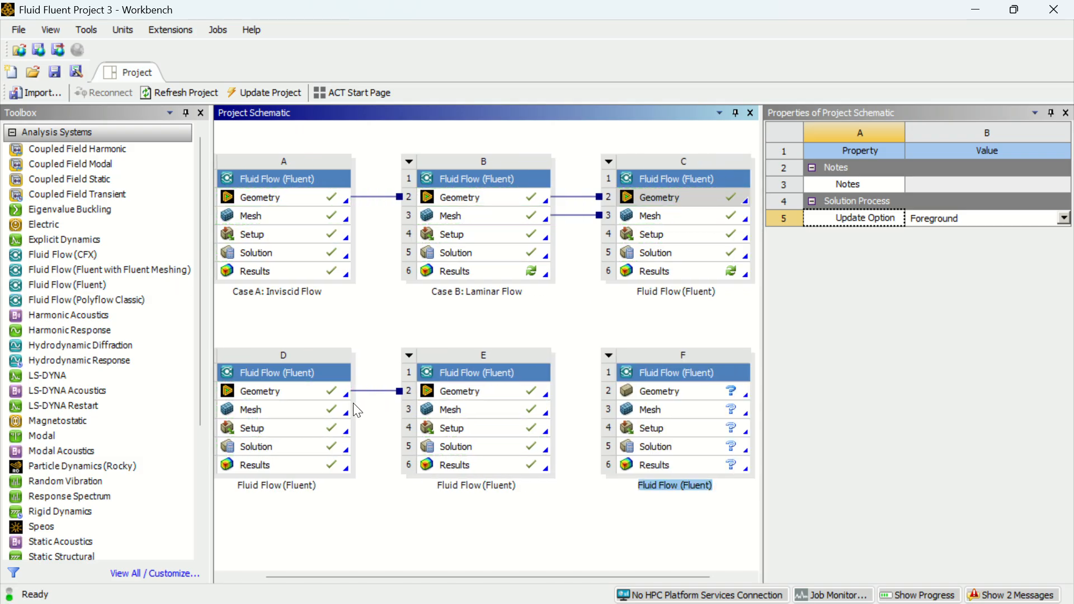
left_click_drag(457, 393, 640, 397)
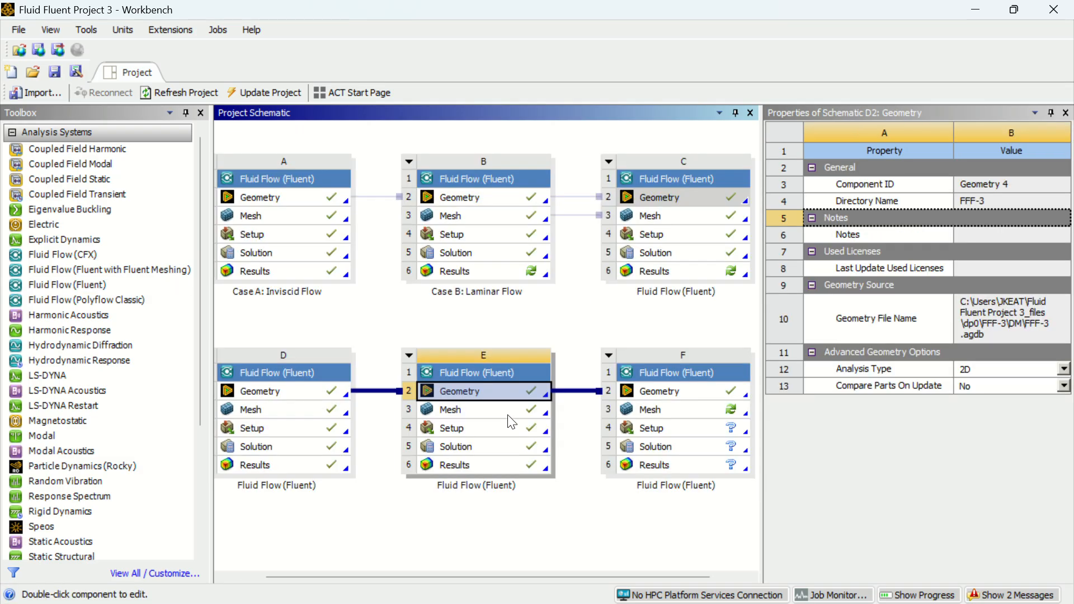
left_click_drag(512, 411, 637, 414)
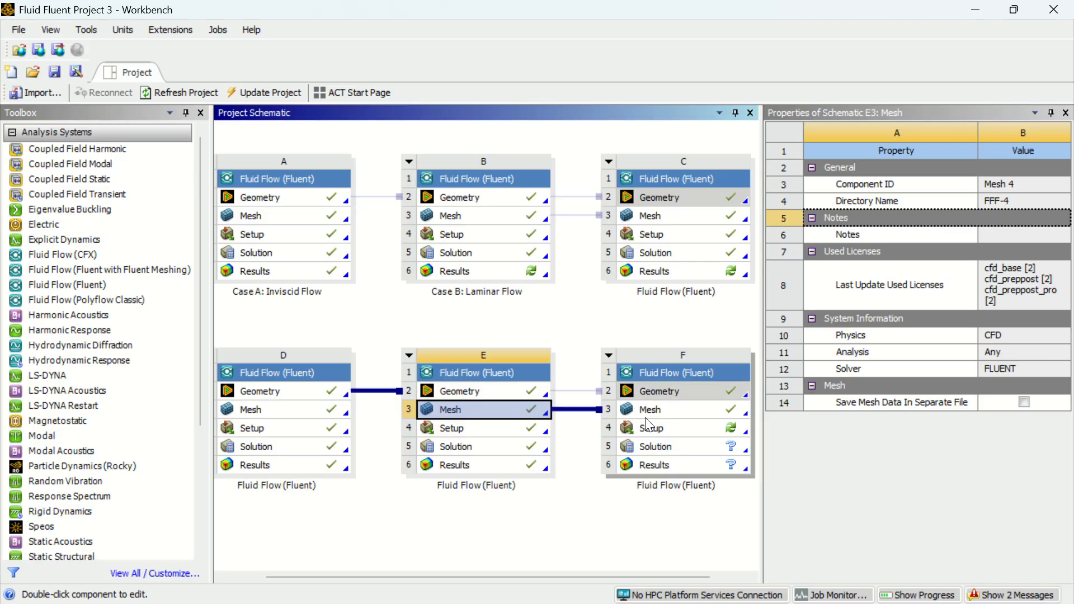
Open system F's Setup in Fluent and dismiss the Key Behavioral Changes message.
double_click(649, 428)
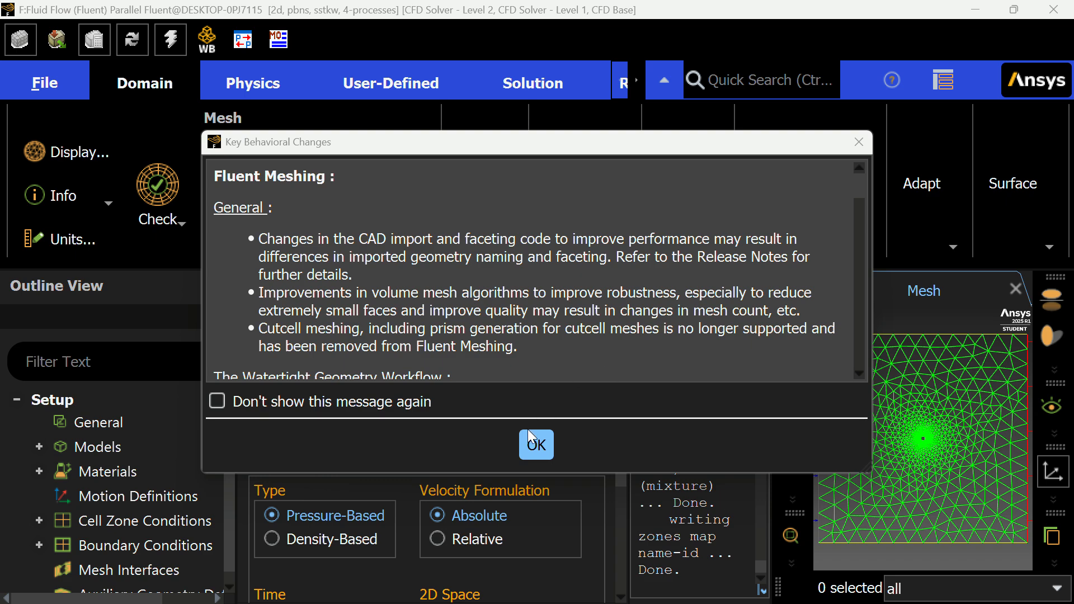
left_click(537, 451)
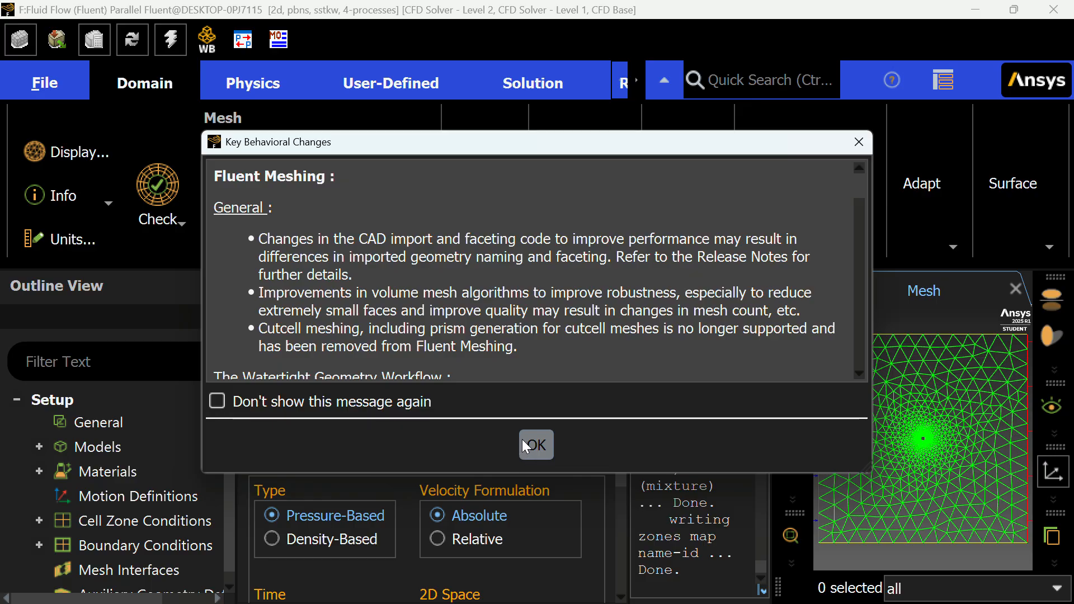
left_click(536, 444)
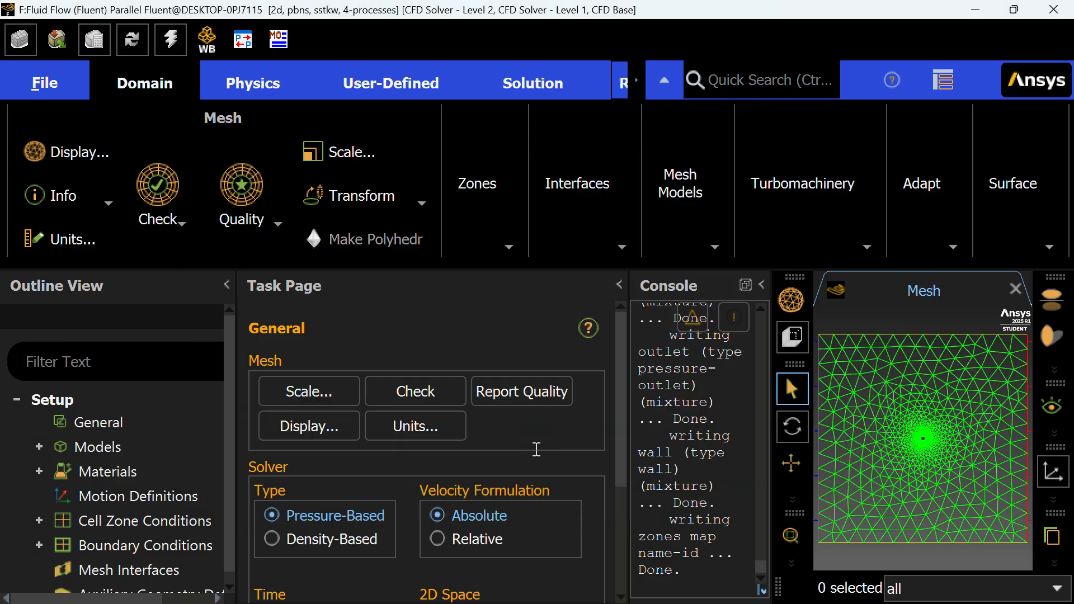
Set the viscous model to Spalart-Allmaras (1 eqn) with Vorticity-Based production.
left_click(38, 446)
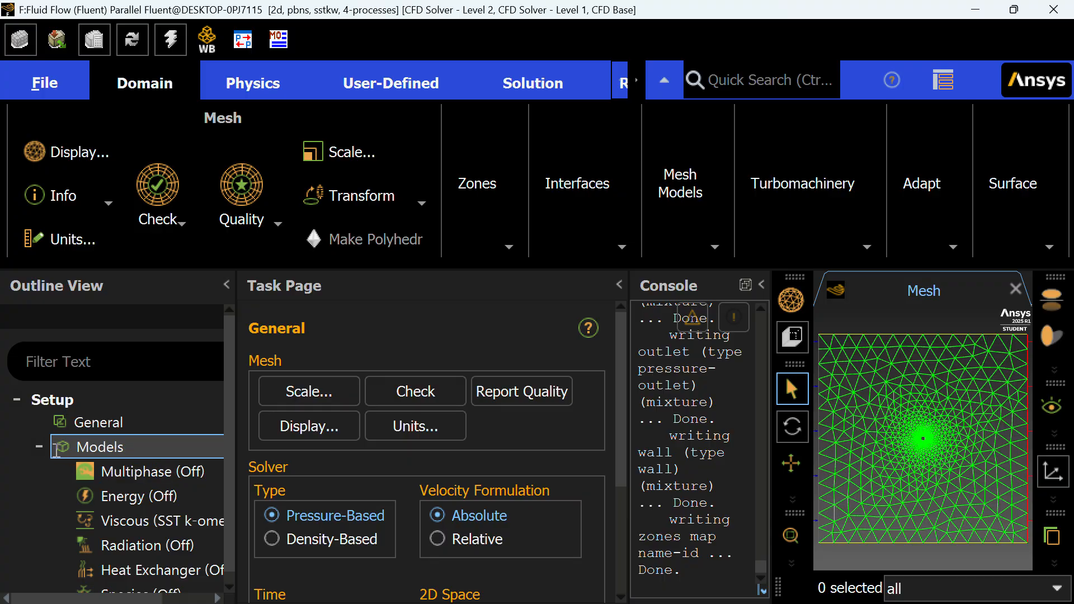
left_click(147, 522)
double_click(147, 525)
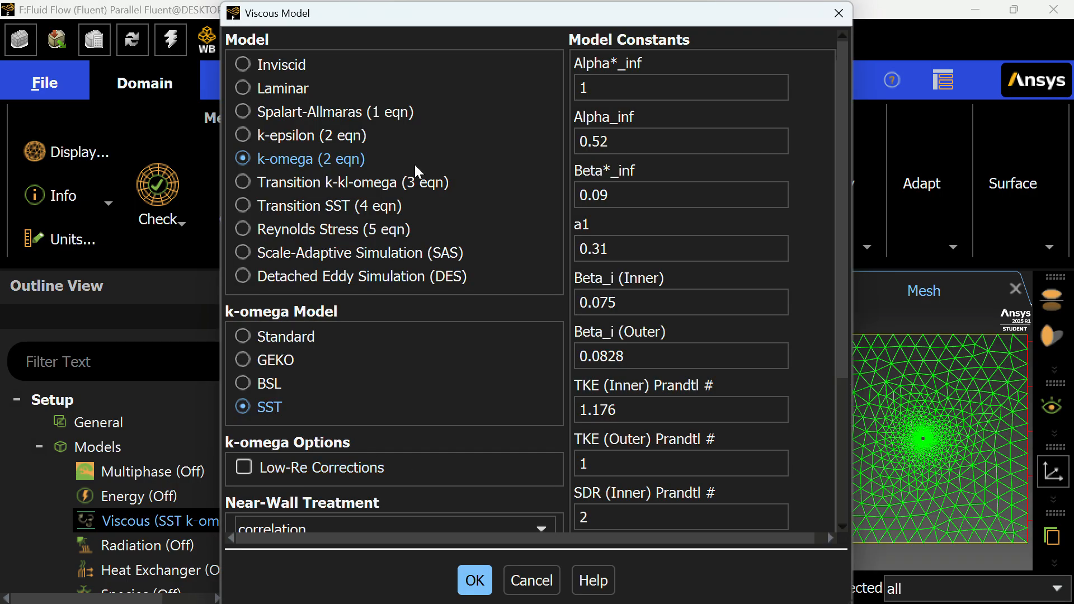
left_click(268, 116)
left_click(431, 498)
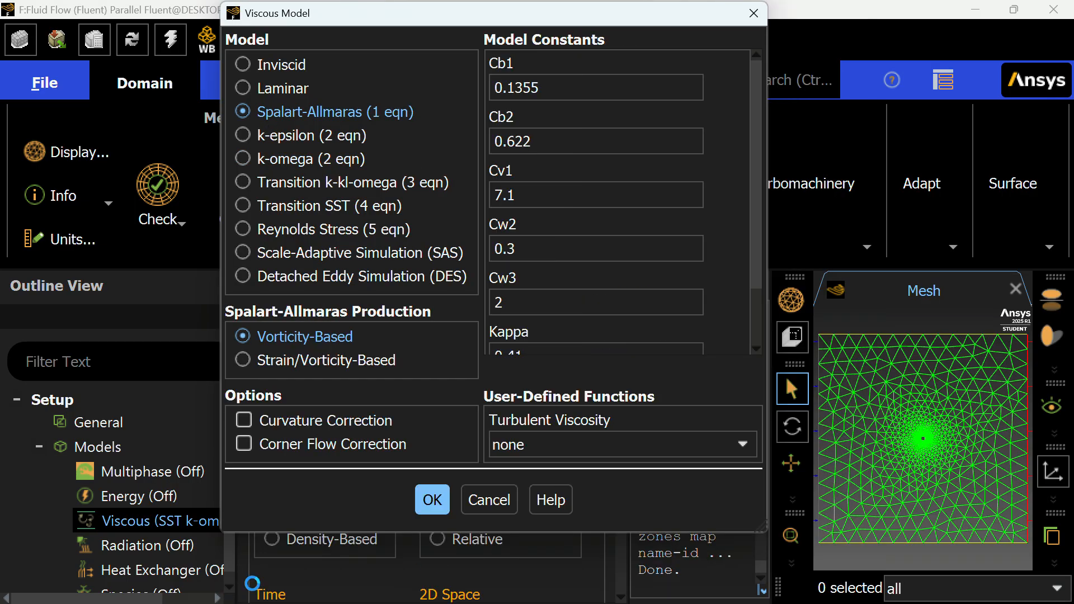
Open the fluid material air for editing and set its constant density to 1 kg/m³.
scroll(116, 542, "down", 5)
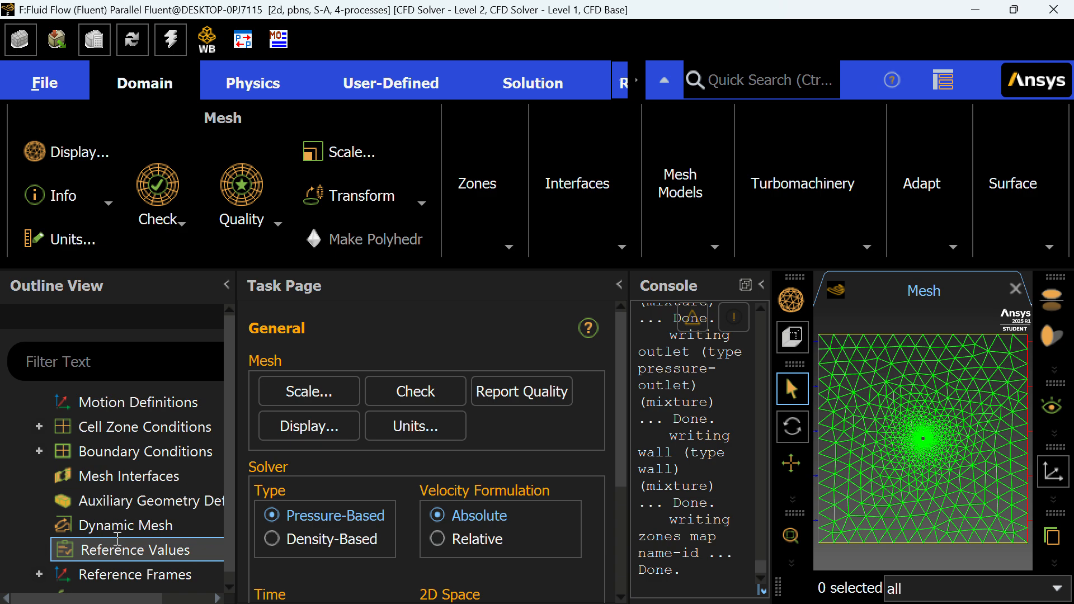
scroll(118, 538, "up", 4)
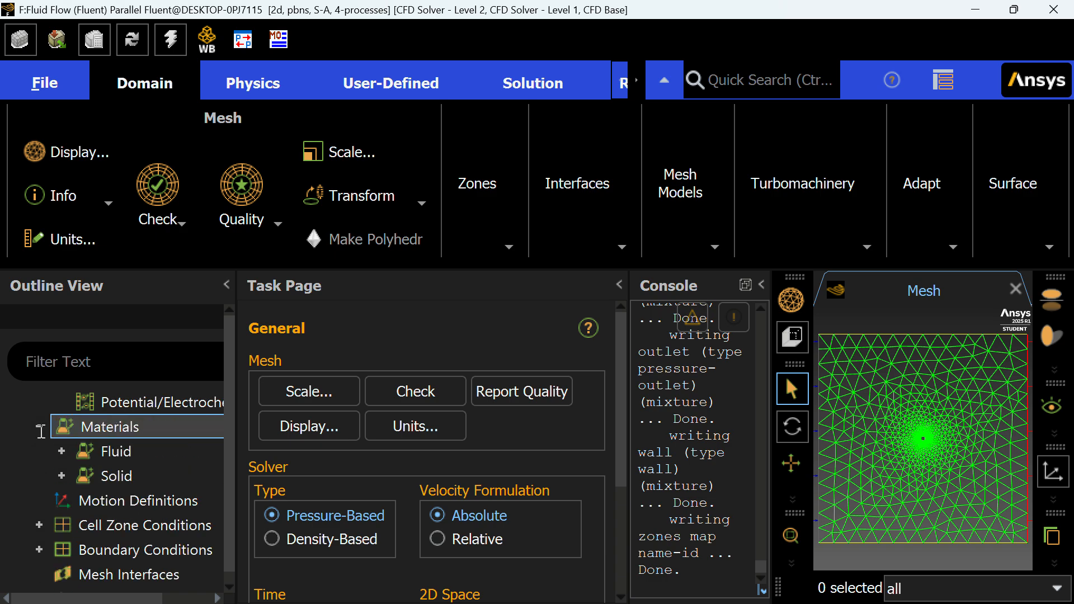
left_click(61, 451)
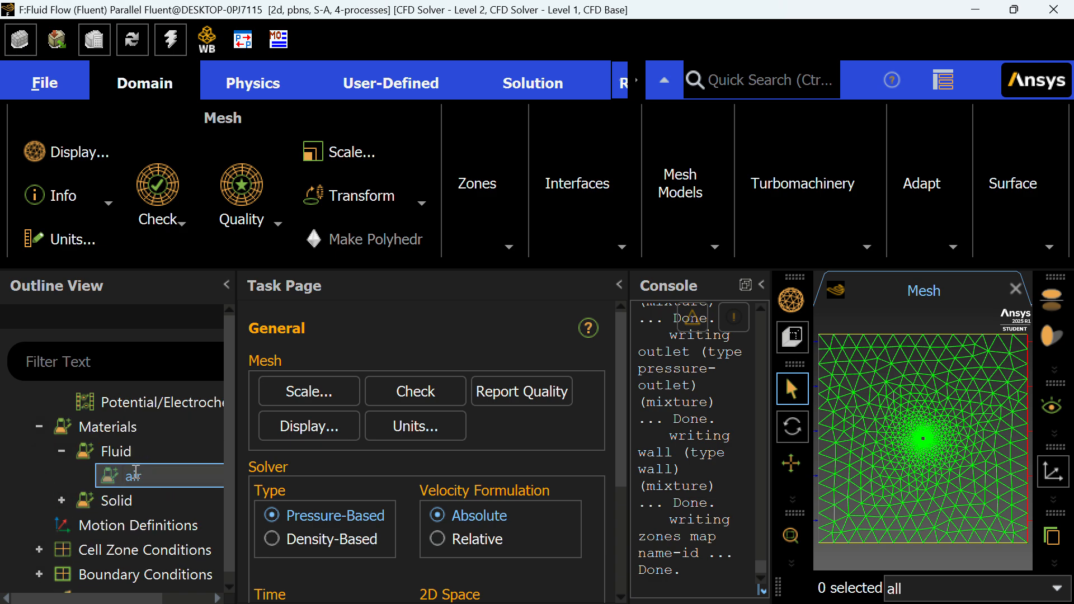
double_click(135, 474)
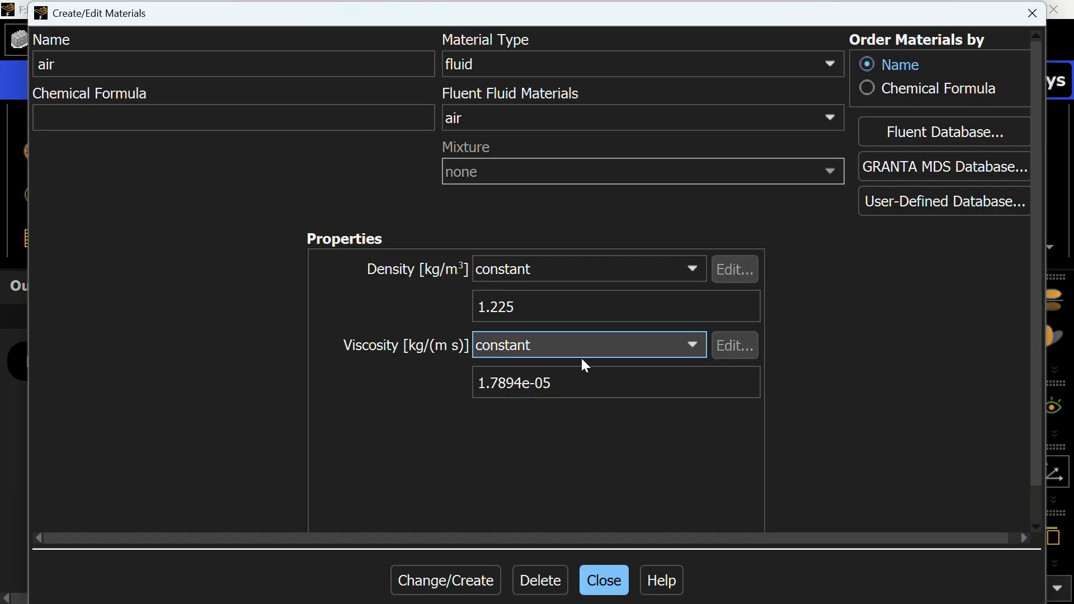
left_click(558, 306)
double_click(558, 305)
type("1")
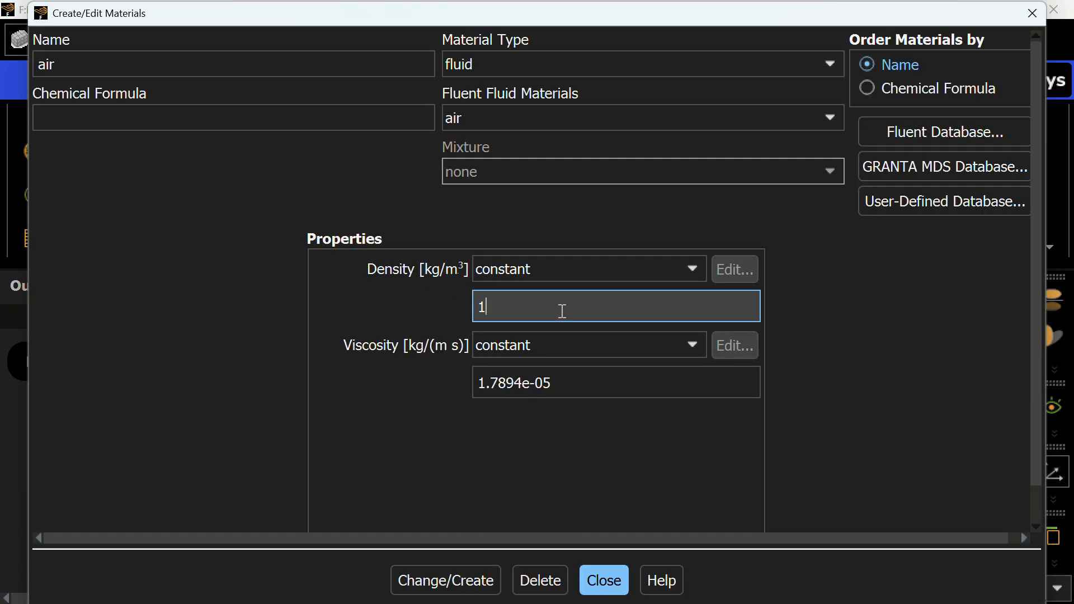
Set air's constant viscosity to 1e-05 kg/(m s), then save the material change and close the editor.
left_click(593, 382)
double_click(593, 382)
key("BackSpace")
type("1")
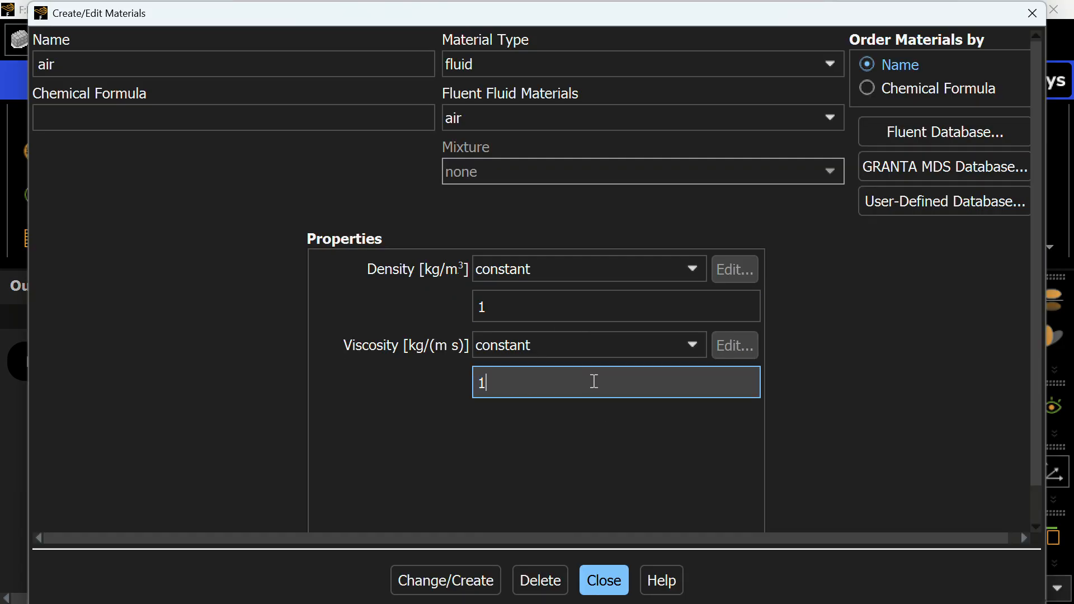
type("e-05")
key("Return")
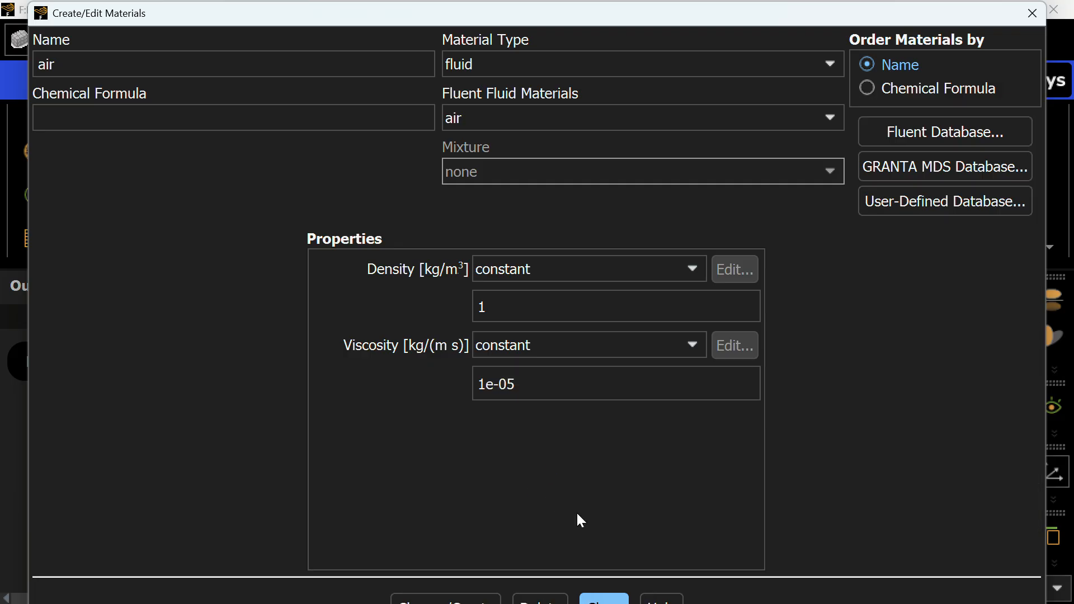
left_click(487, 598)
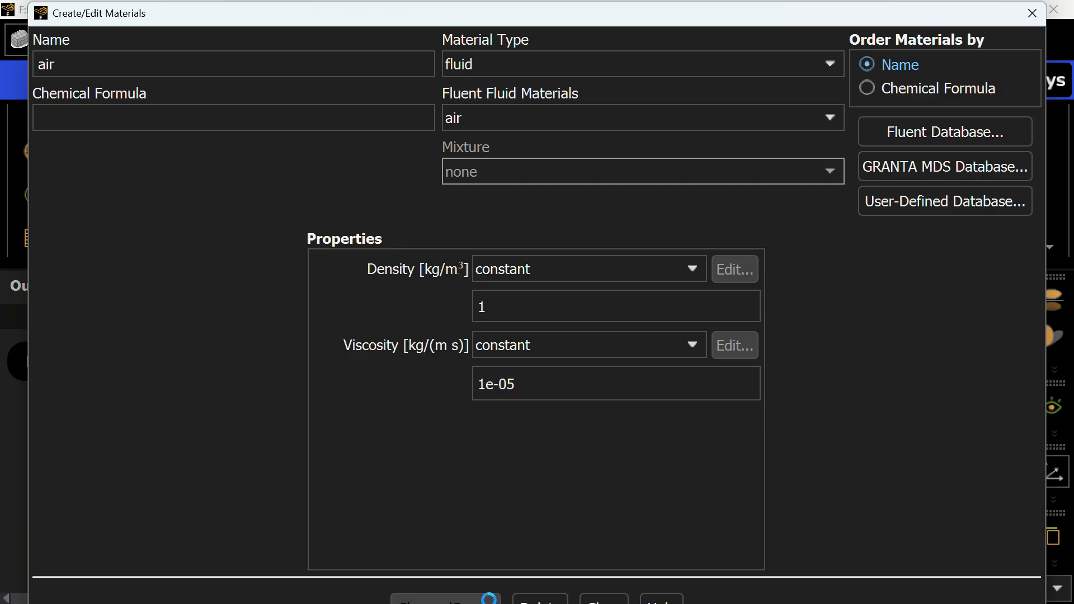
left_click(598, 599)
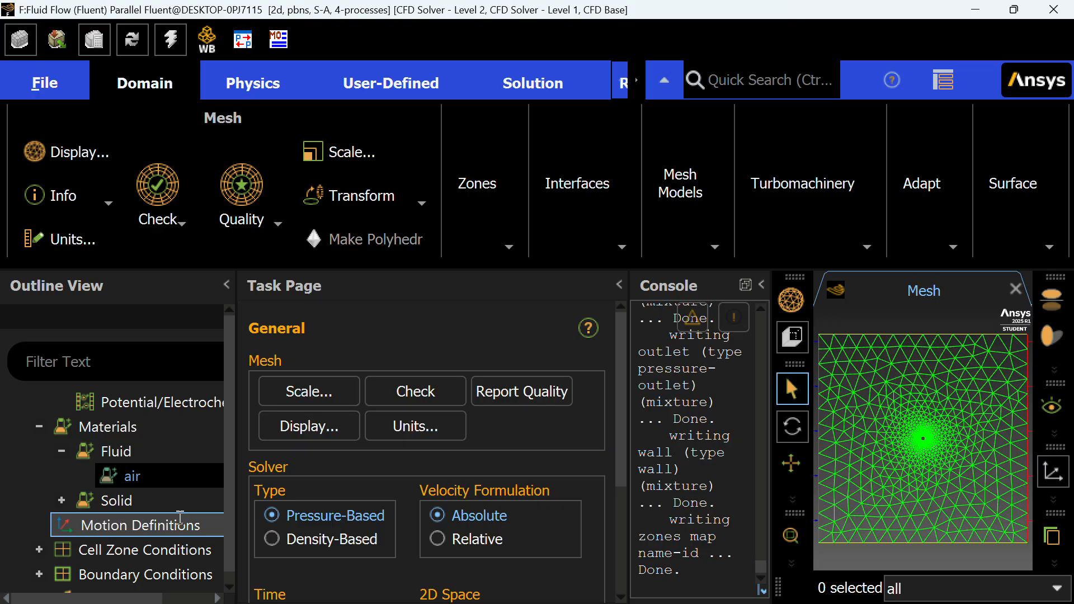
Reopen the air material to check its saved density and viscosity, then close it.
scroll(179, 509, "down", 1)
double_click(156, 442)
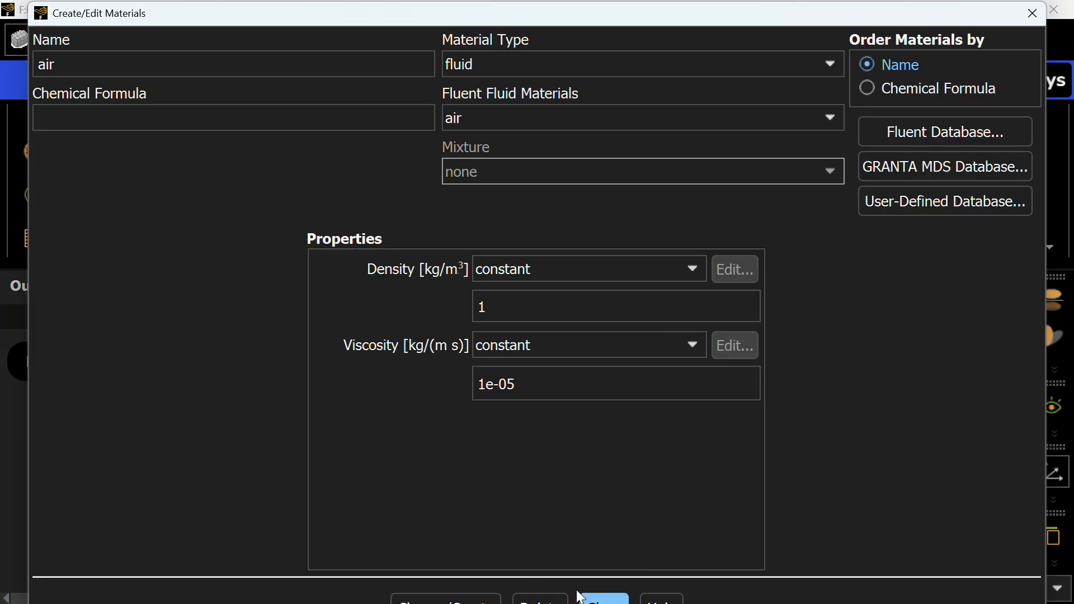
left_click(585, 597)
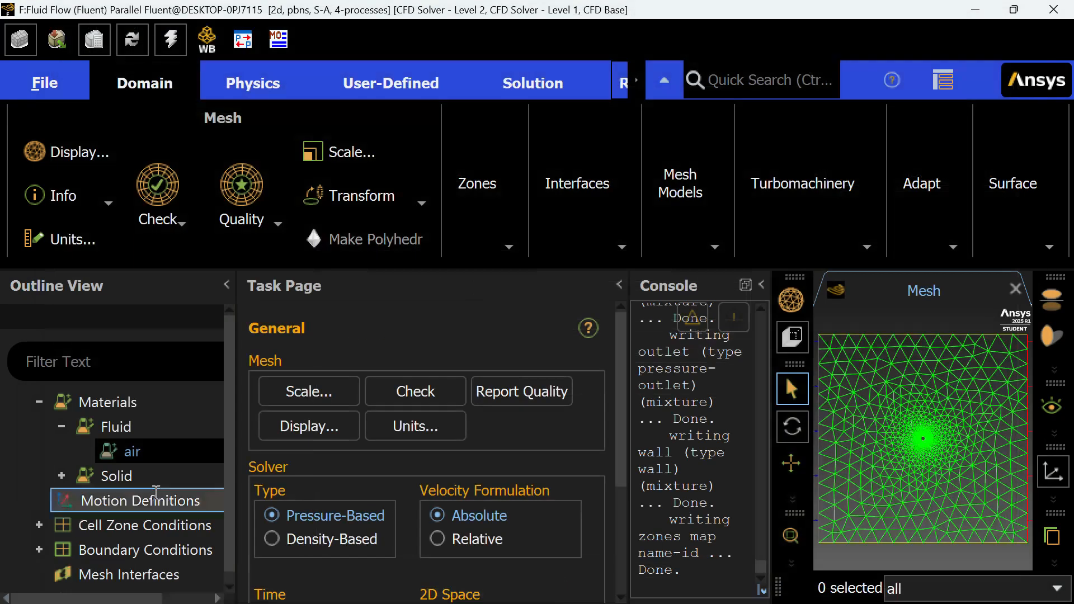
Set the velocity magnitude of the inlet boundary condition to 10 m/s and apply it.
left_click(38, 549)
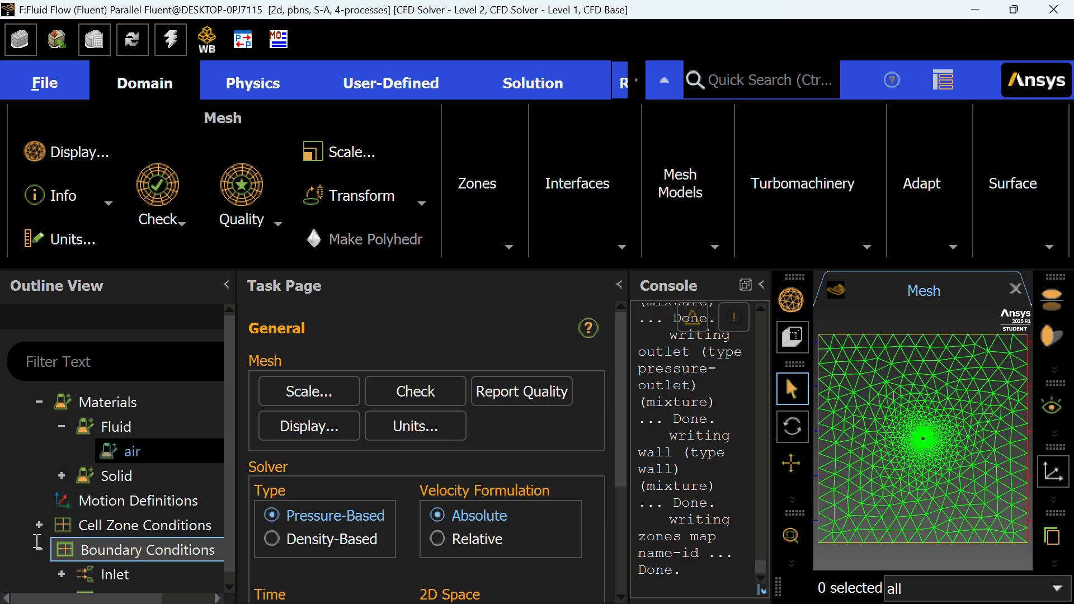
scroll(51, 504, "down", 3)
left_click(62, 427)
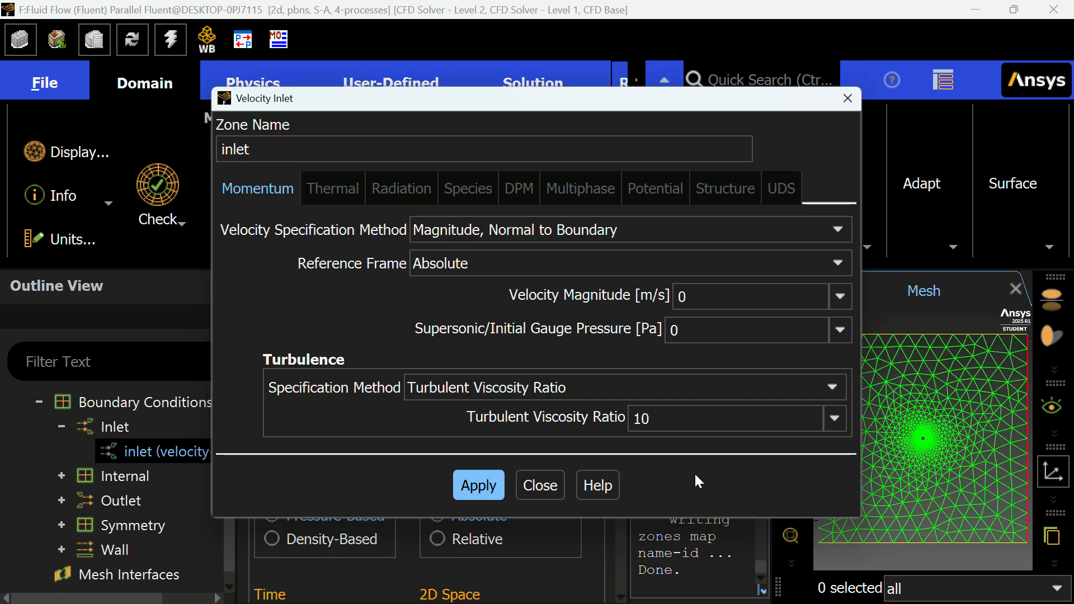
left_click(682, 294)
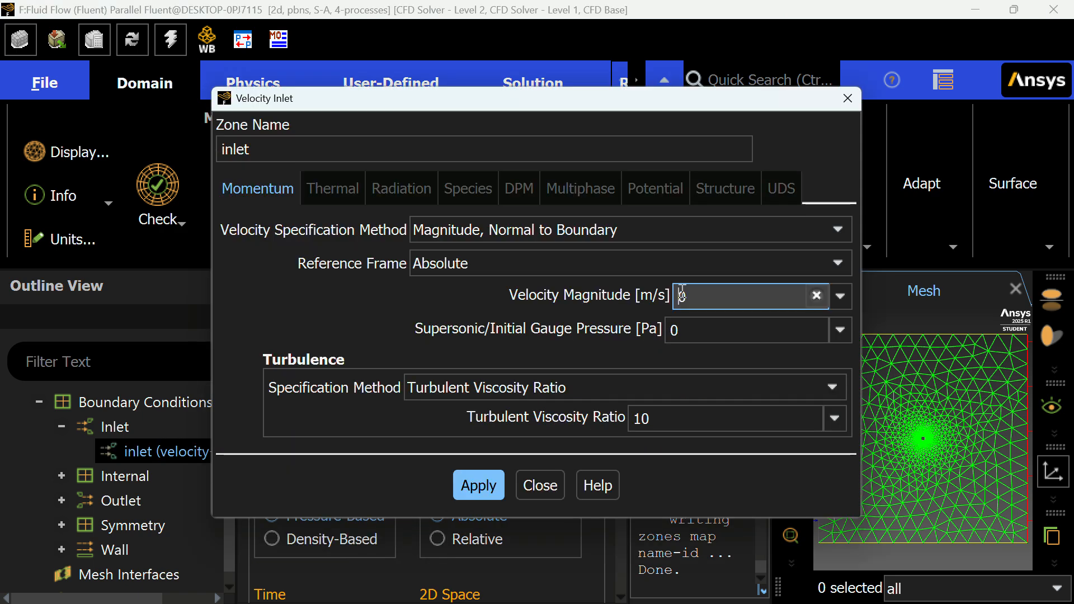
left_click(475, 486)
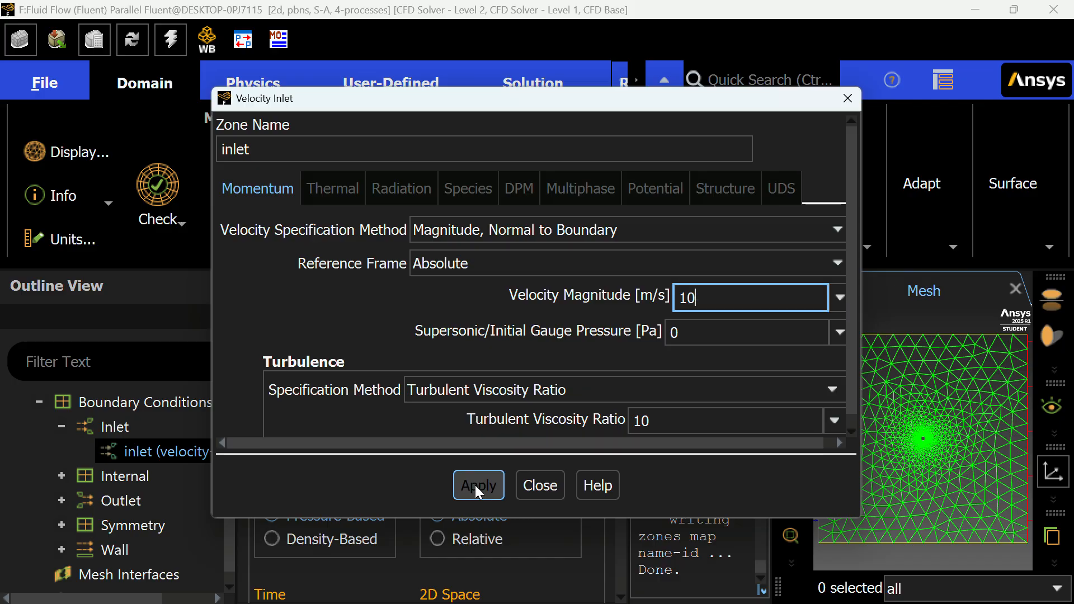
left_click(561, 487)
Compute the reference values from the inlet and choose surface_body as the reference zone.
scroll(53, 506, "down", 3)
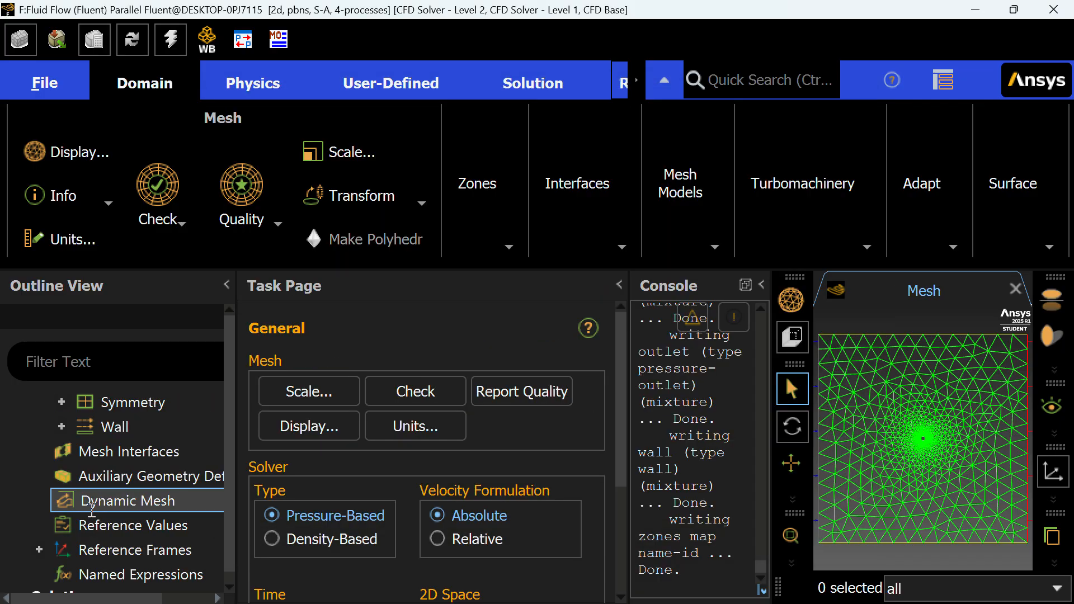
left_click(95, 498)
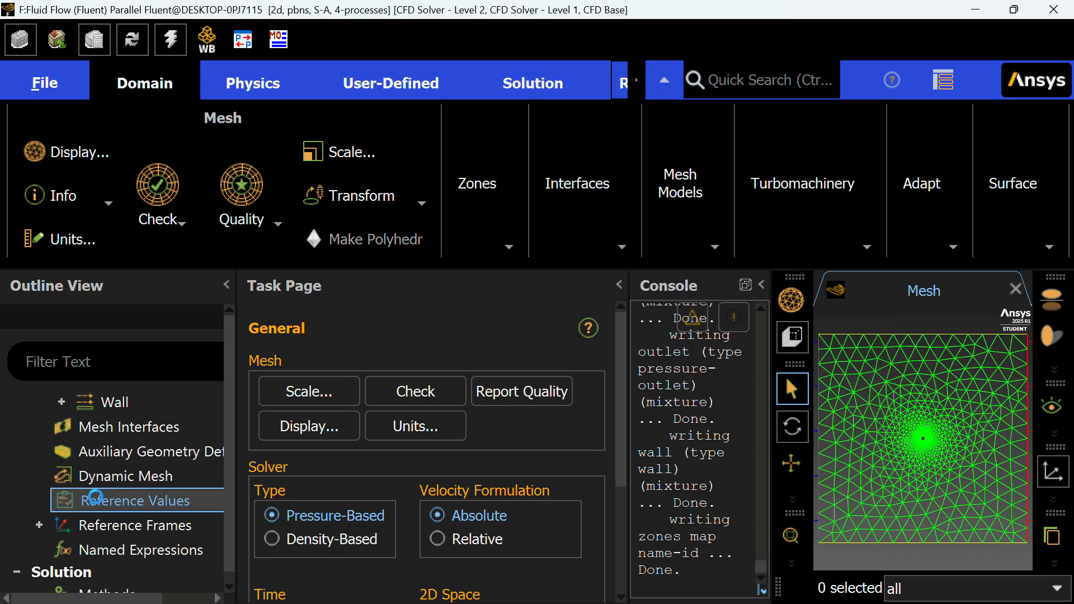
left_click(571, 385)
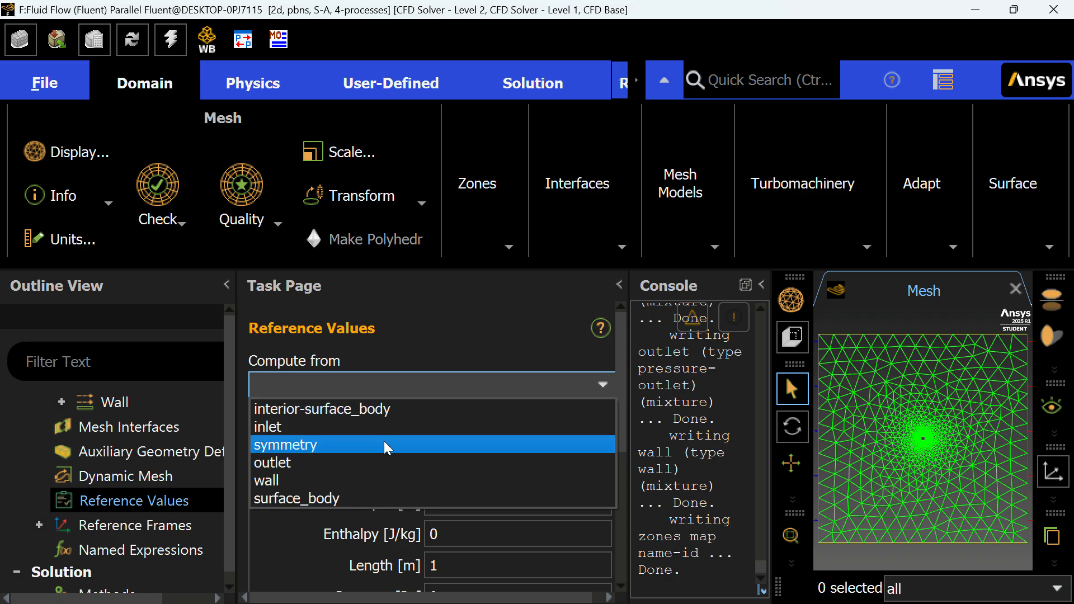
left_click(379, 426)
scroll(465, 498, "down", 2)
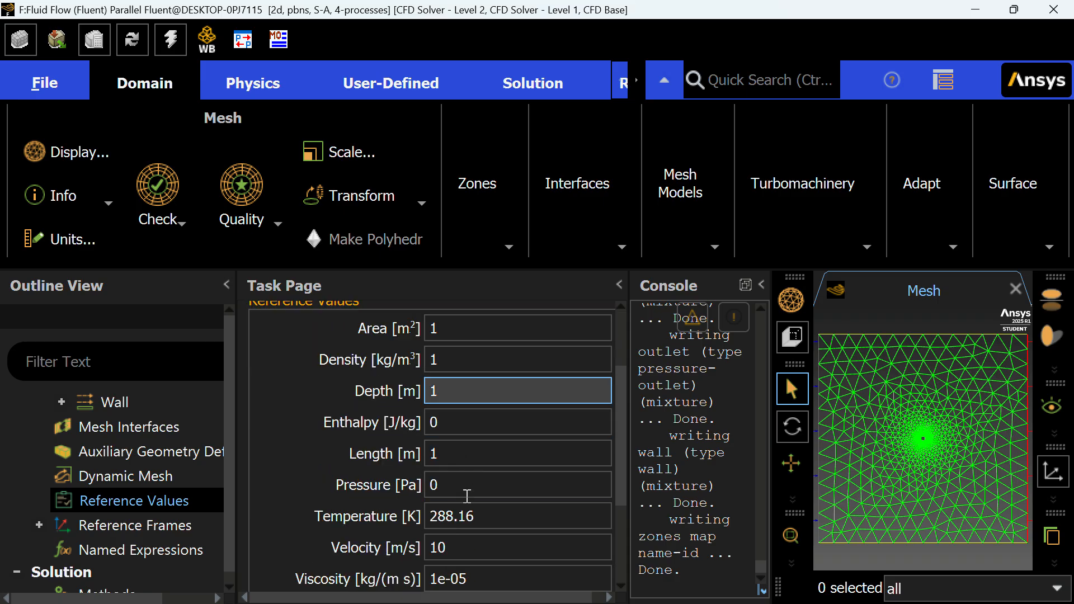
scroll(467, 496, "down", 5)
left_click(472, 544)
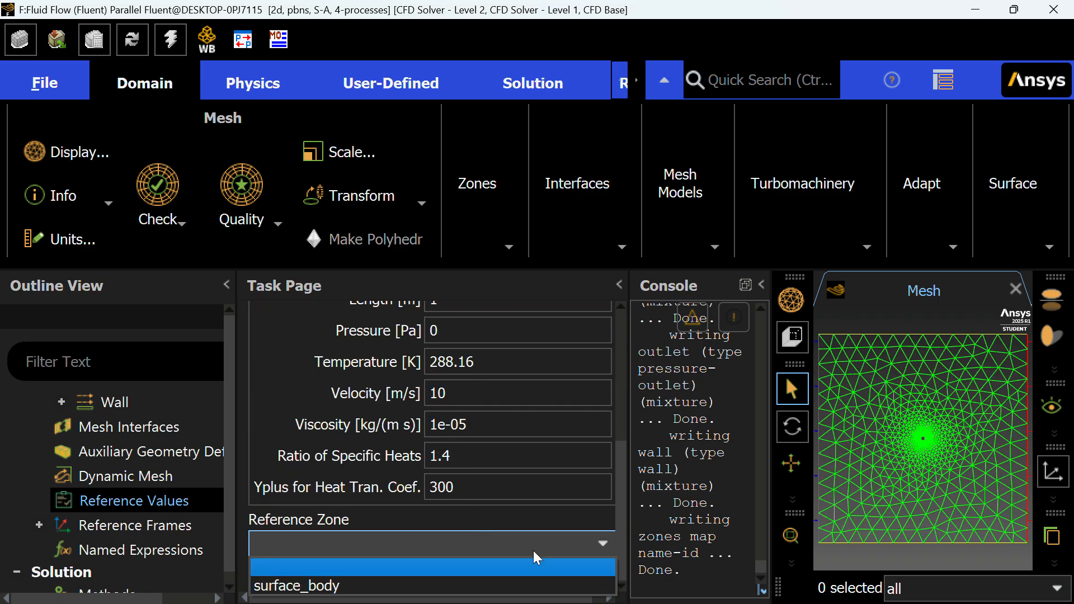
left_click(439, 582)
Set the number of iterations for the Hybrid Initialization to 25 and apply the settings.
scroll(109, 496, "down", 2)
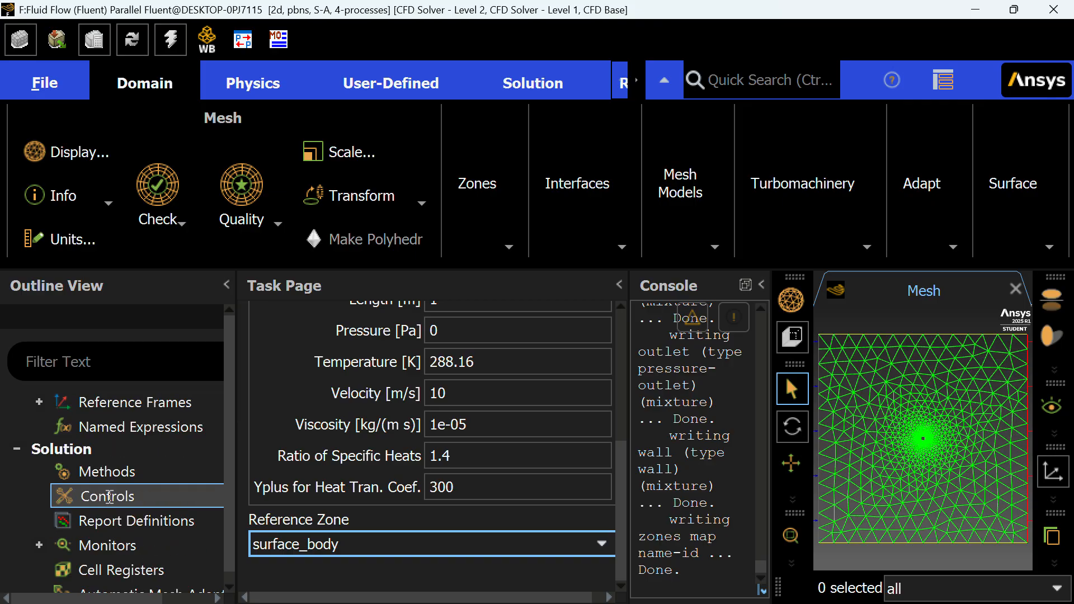
scroll(107, 496, "down", 3)
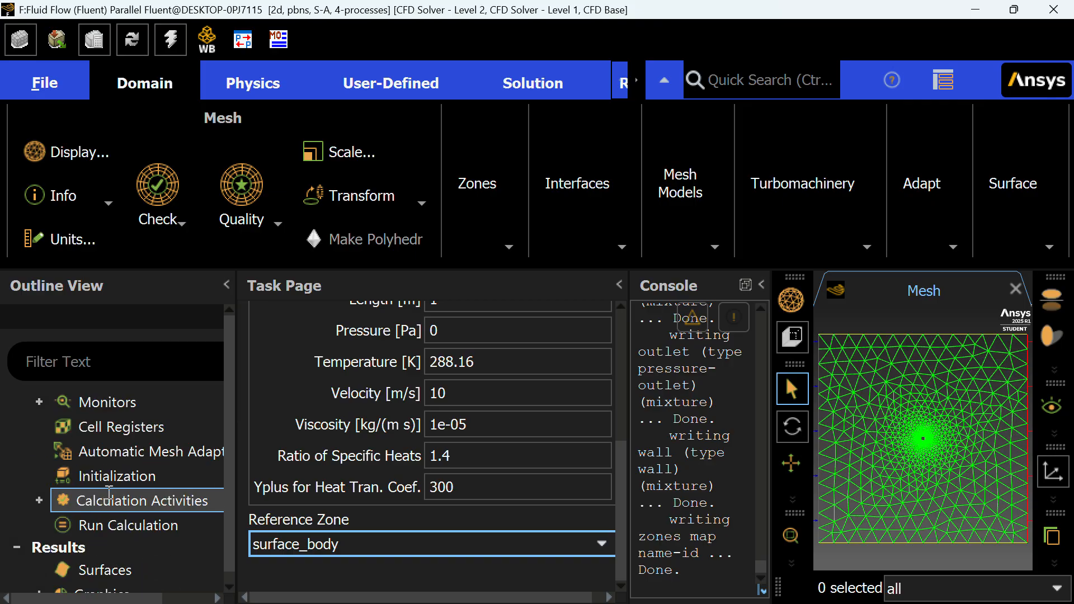
left_click(122, 474)
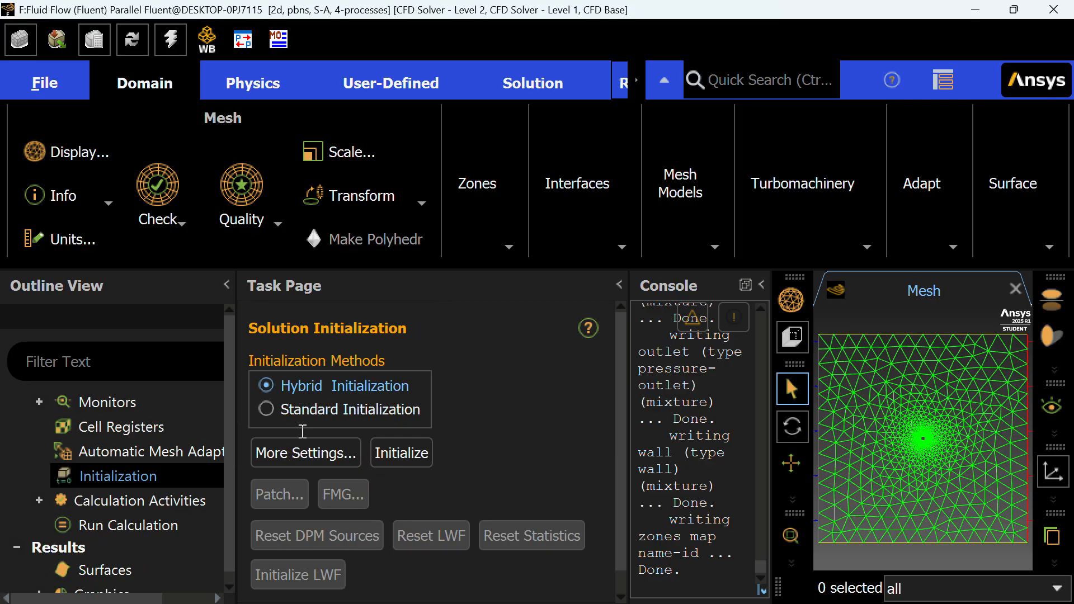
left_click(305, 452)
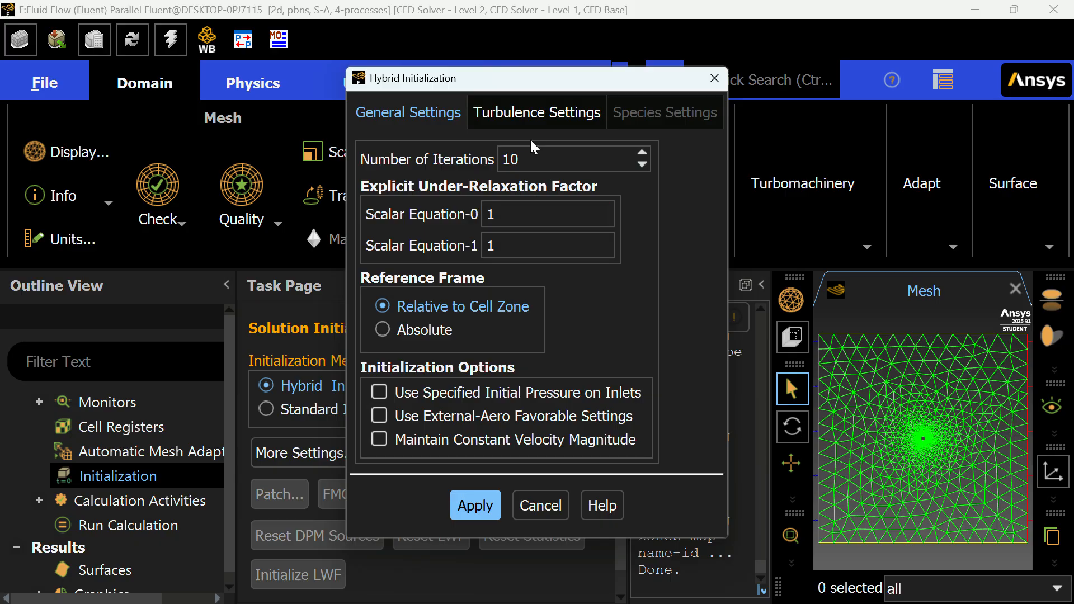
left_click(532, 153)
double_click(532, 153)
type("25")
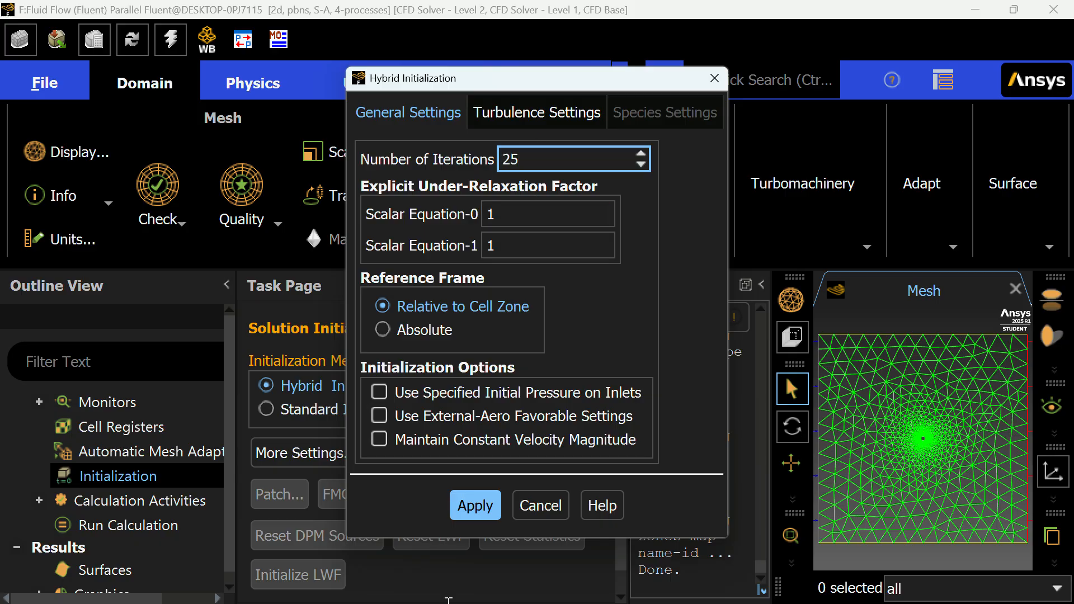
left_click(476, 505)
Run the calculation with 200 iterations and dismiss the completion message.
left_click(140, 523)
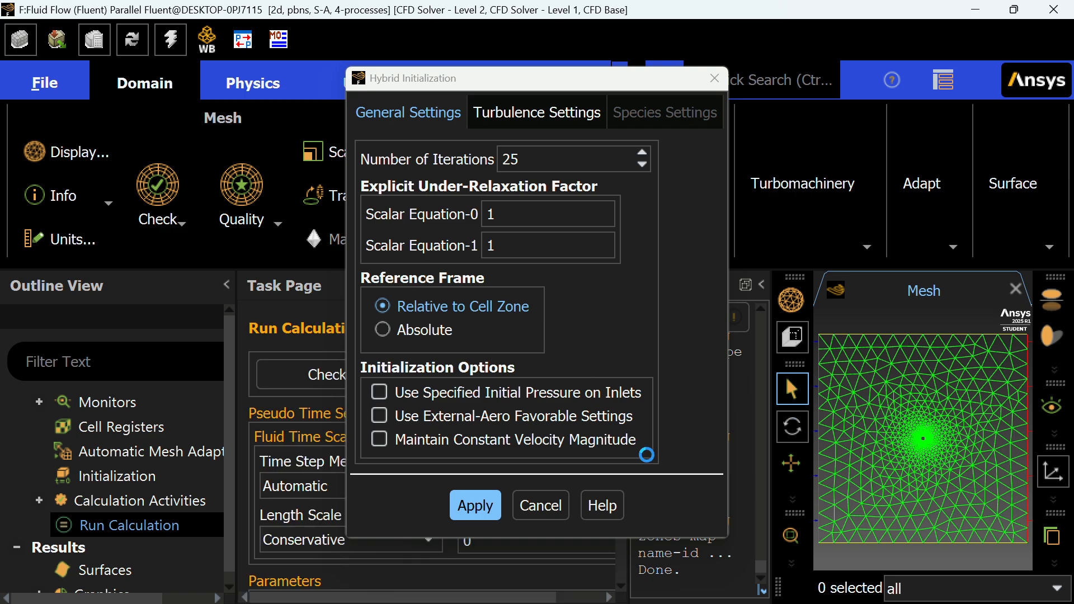
left_click(715, 80)
scroll(379, 411, "down", 3)
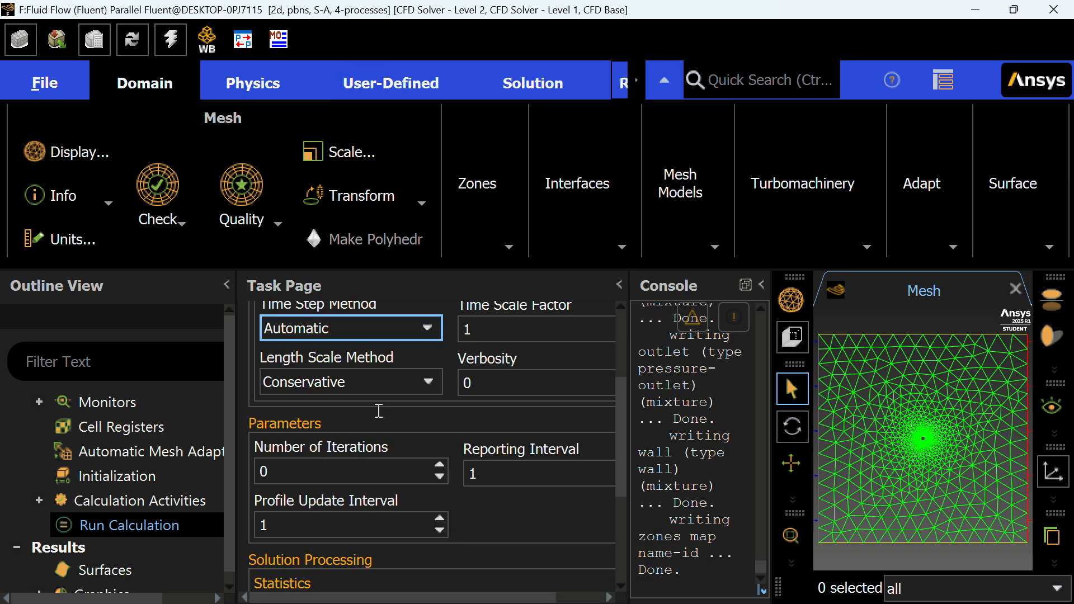
scroll(378, 411, "down", 3)
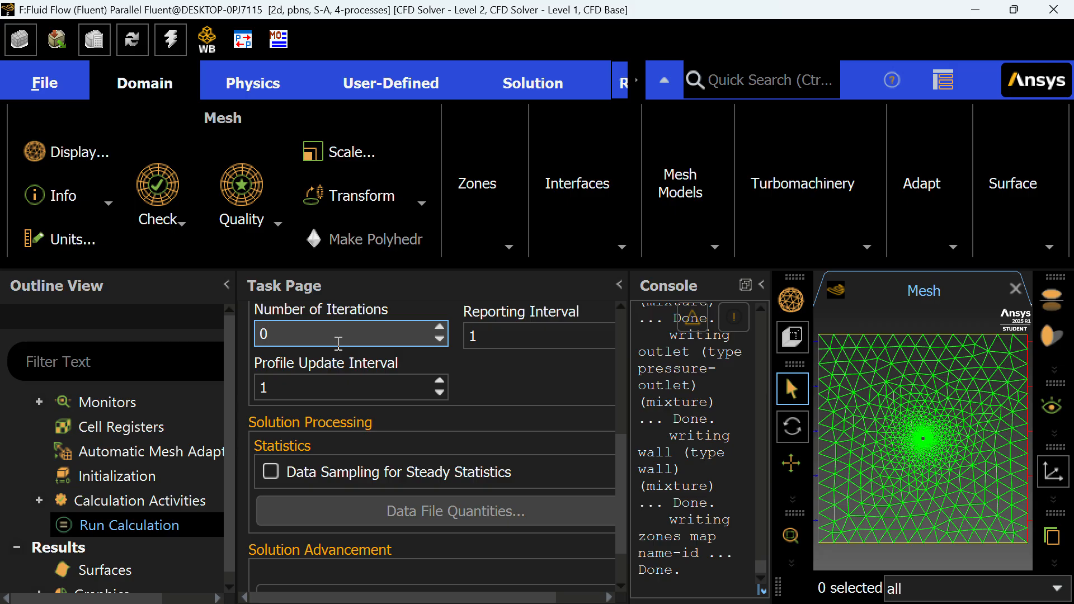
type("200")
left_click(190, 526)
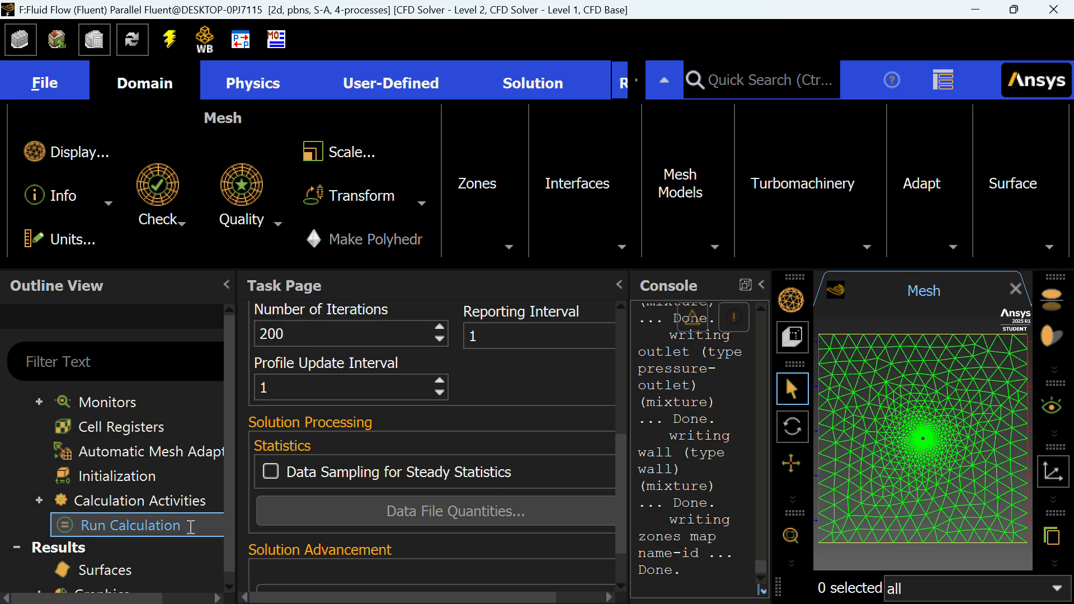
right_click(190, 526)
left_click(282, 407)
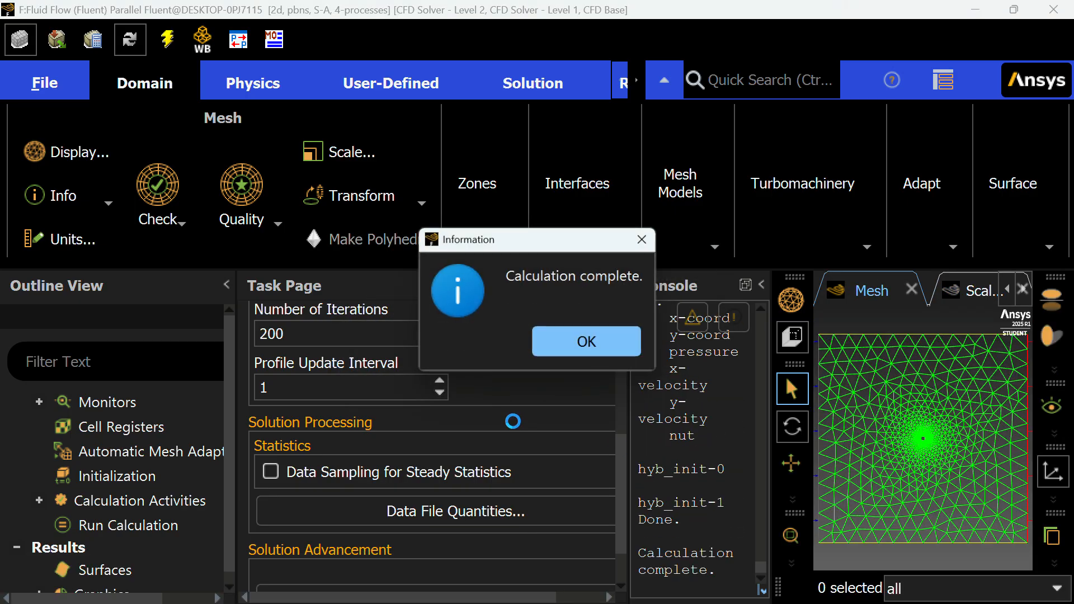
left_click(568, 354)
Create a drag report definition that outputs the drag coefficient for the wall zone.
scroll(130, 536, "up", 3)
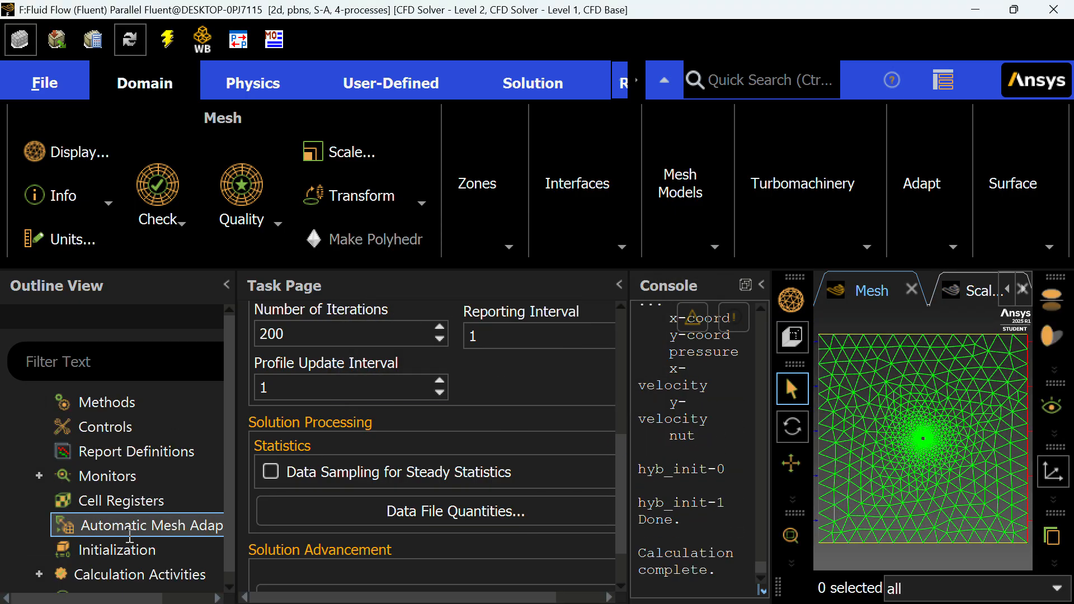
scroll(129, 536, "up", 8)
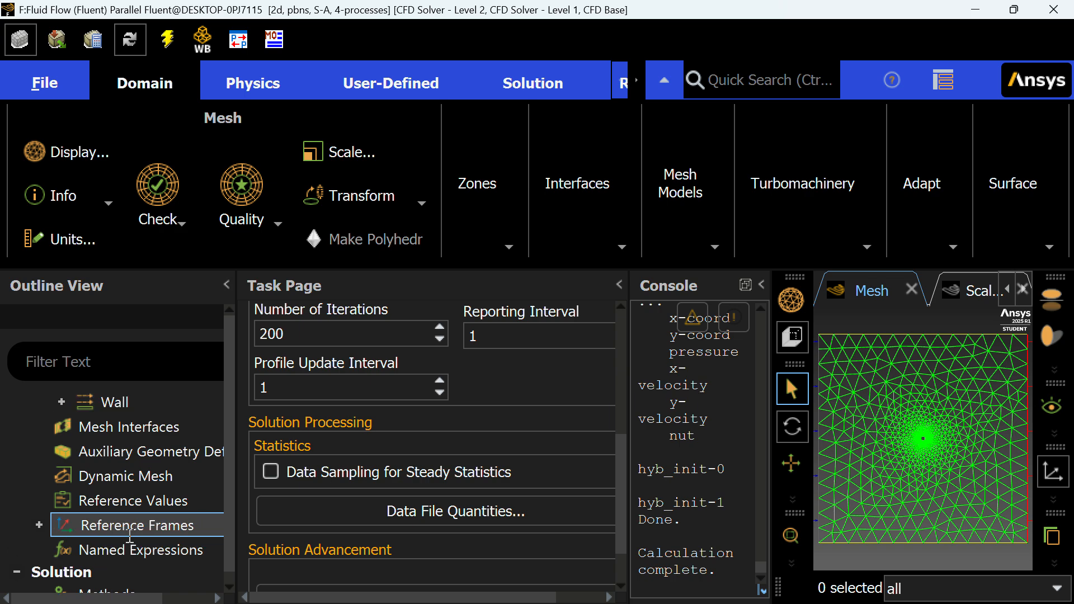
scroll(123, 492, "up", 3)
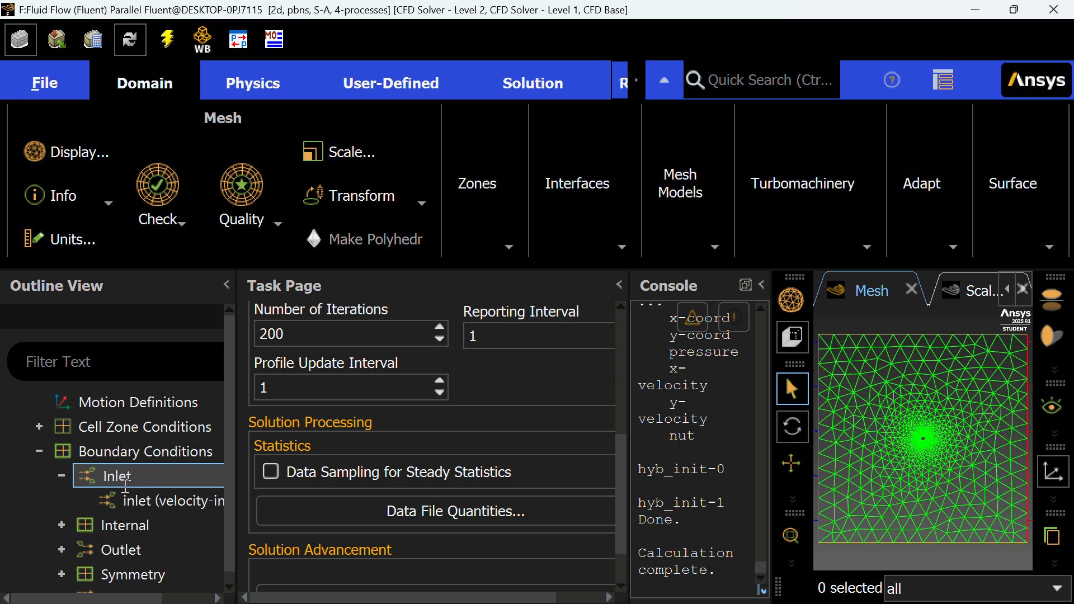
scroll(126, 496, "down", 8)
scroll(125, 485, "down", 1)
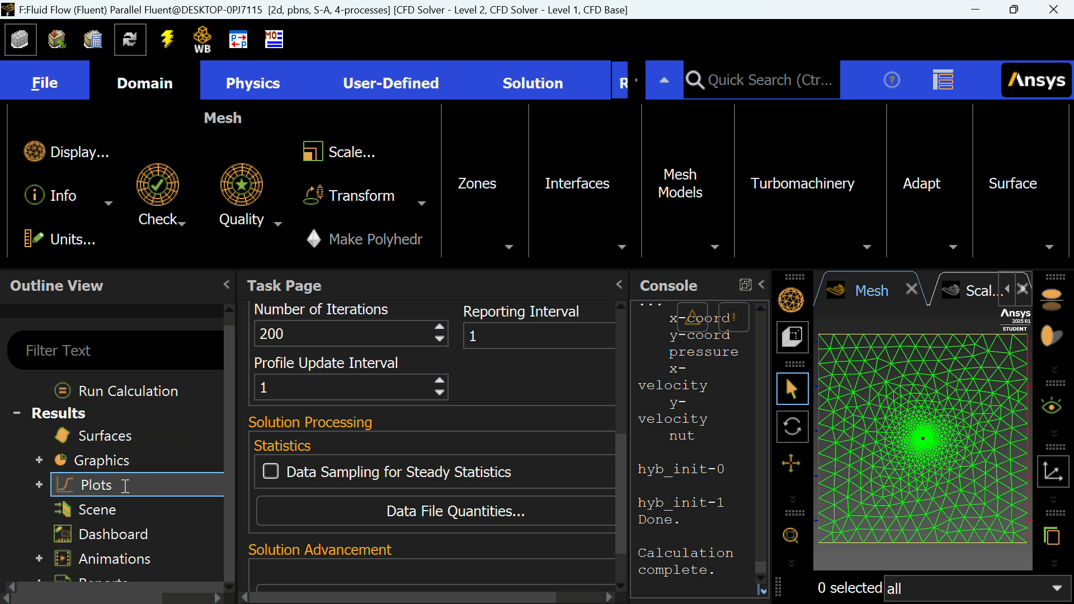
scroll(125, 485, "up", 5)
double_click(137, 510)
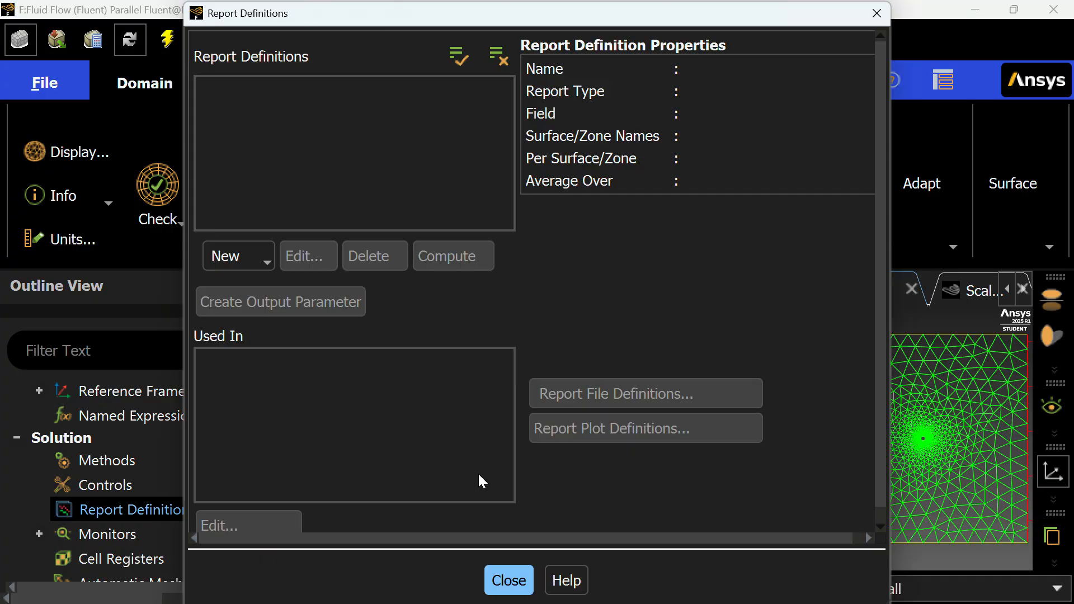
left_click(245, 261)
mouse_move(271, 337)
left_click(407, 338)
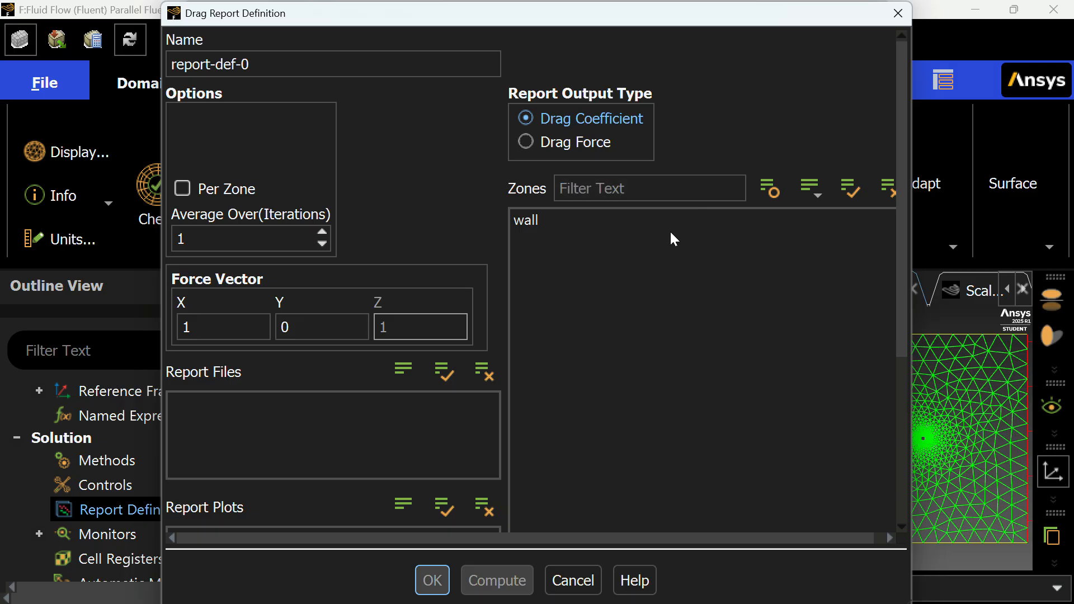
left_click(660, 219)
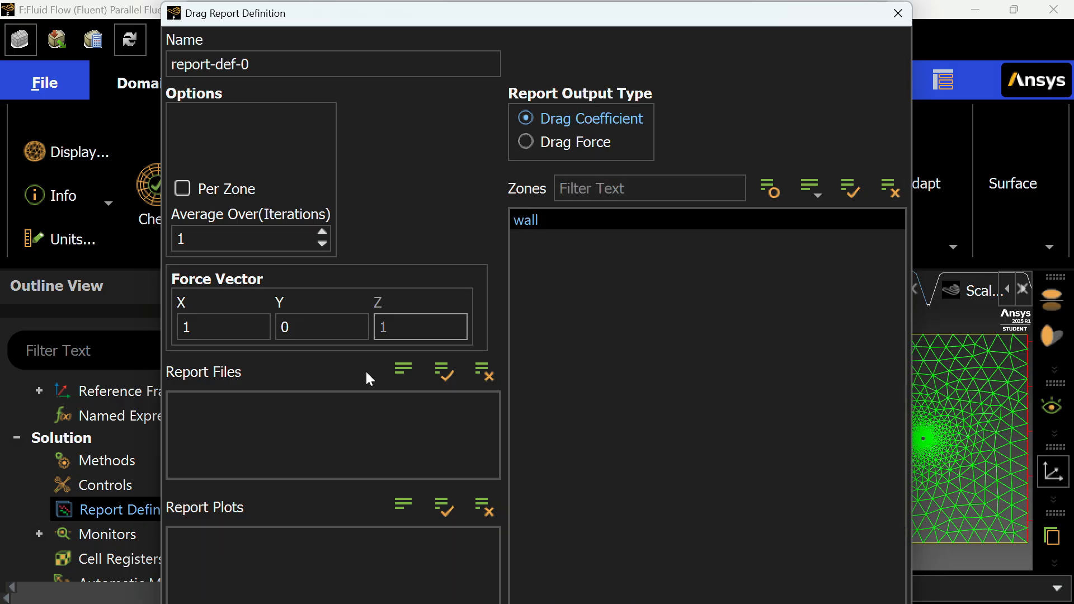
Enable the report file, report plot and console printing for the drag report, compute it and close the report definitions.
left_click_drag(373, 8, 373, 12)
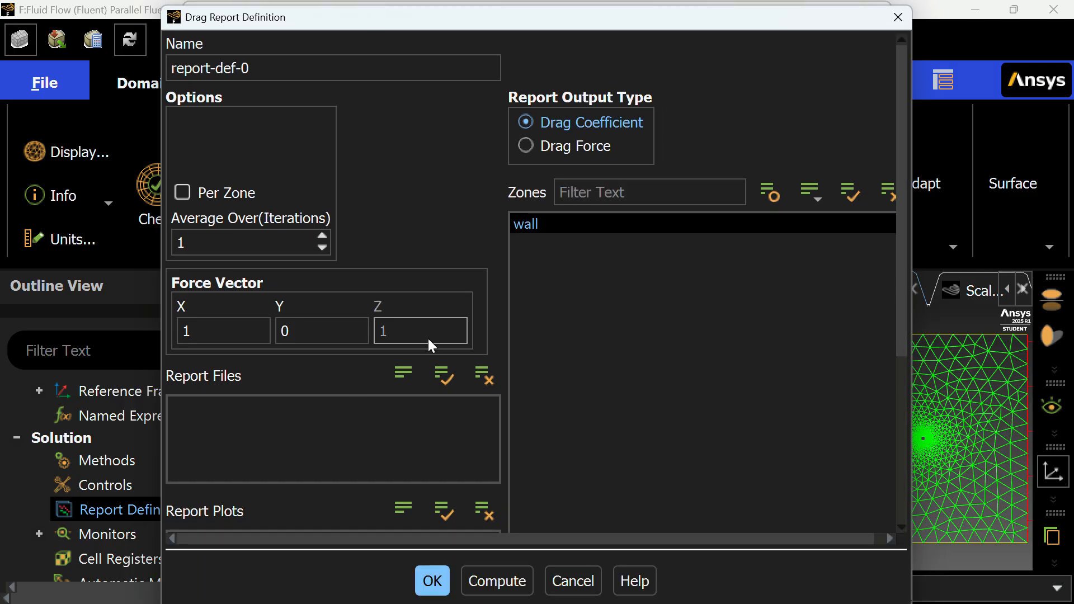
scroll(428, 337, "down", 5)
left_click(223, 485)
left_click(496, 581)
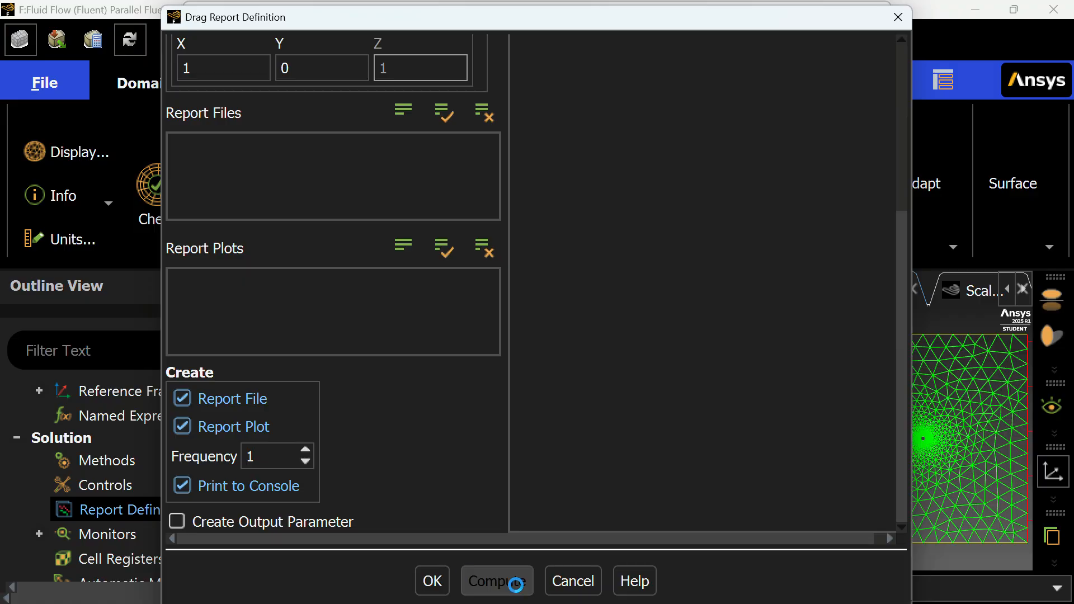
left_click(432, 580)
left_click(523, 587)
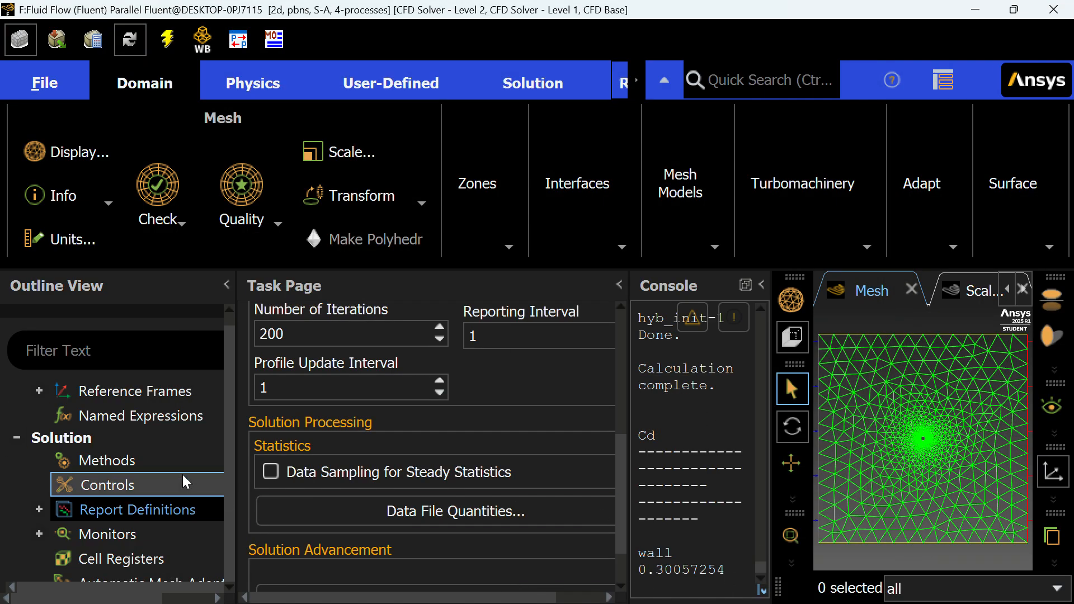
Create and save an XY plot of Pressure Coefficient against the direction vector for the wall surface.
scroll(184, 480, "down", 3)
scroll(168, 459, "up", 1)
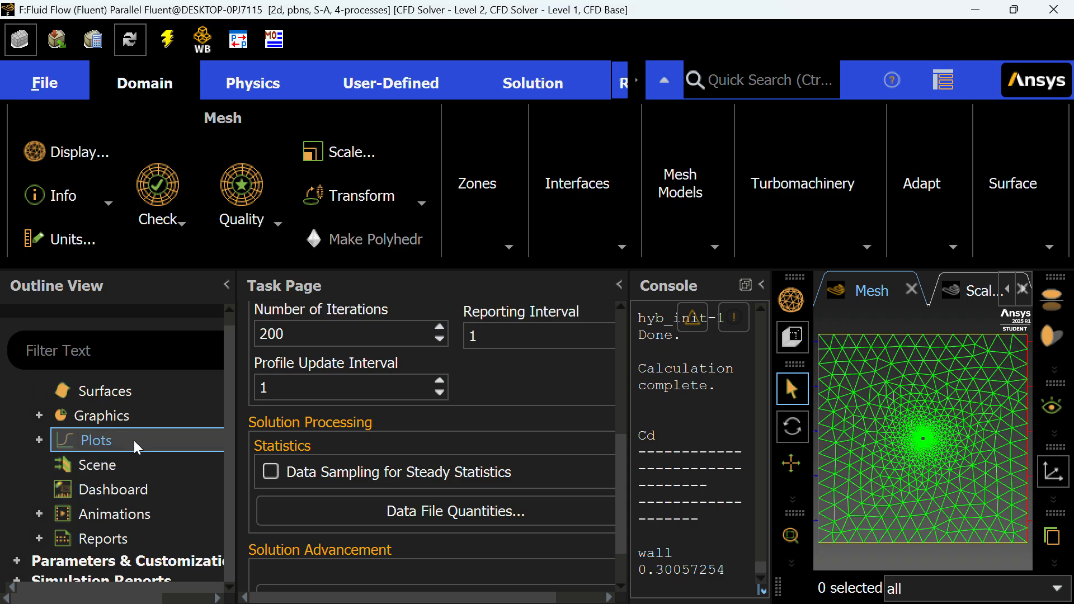
double_click(133, 441)
double_click(128, 488)
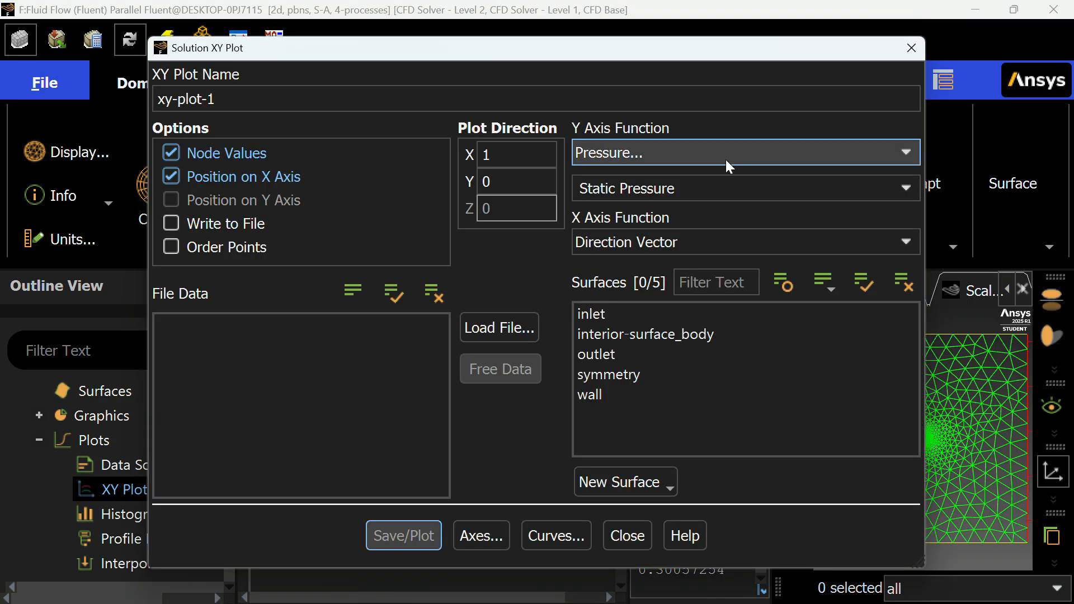
left_click(916, 182)
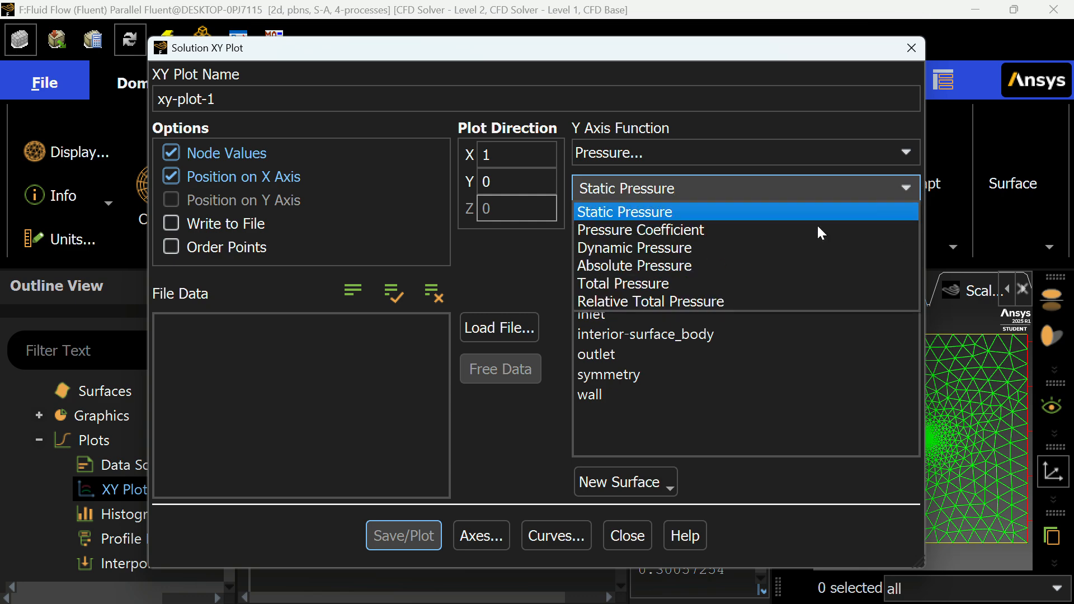
left_click(799, 229)
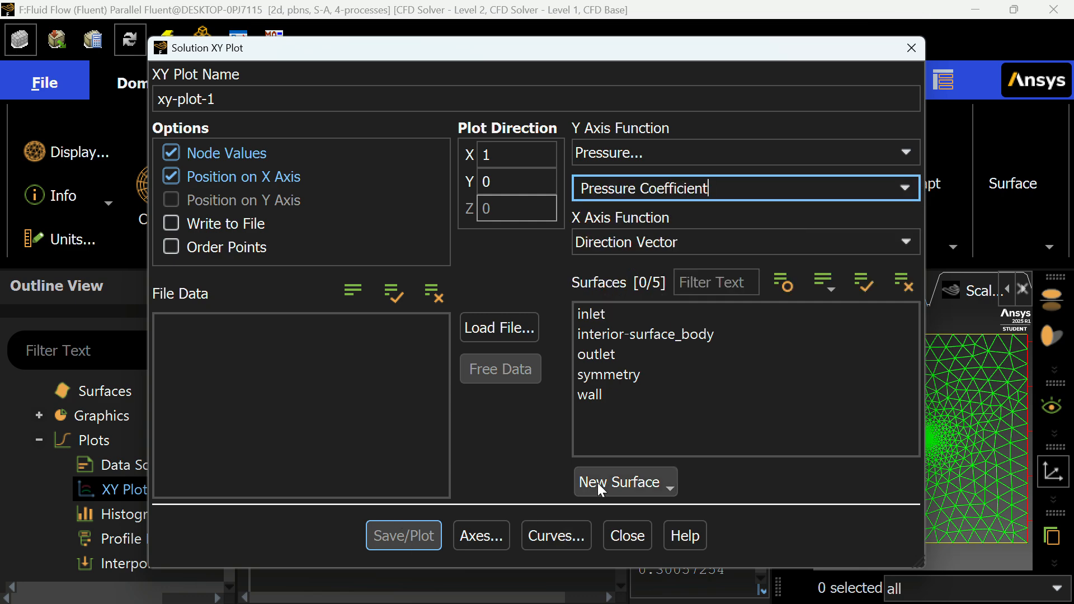
left_click(589, 394)
left_click(394, 528)
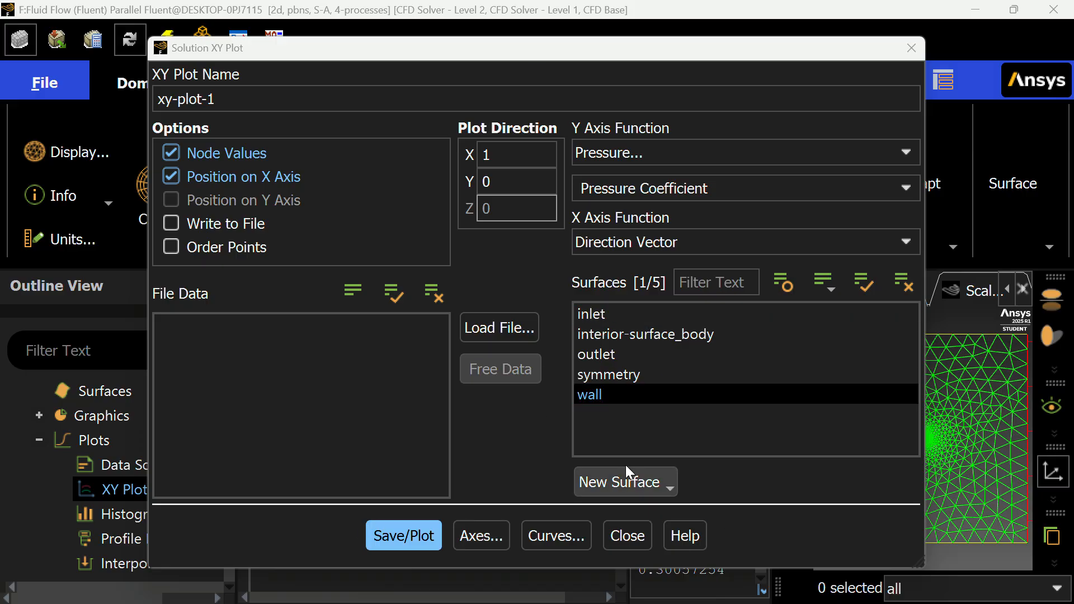
left_click(382, 538)
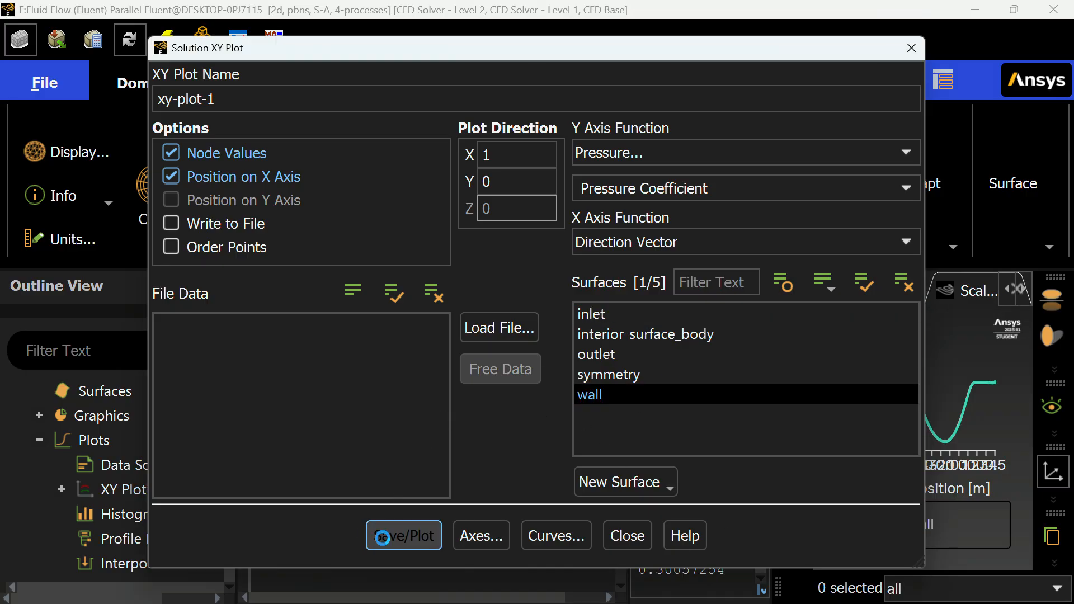
left_click(627, 536)
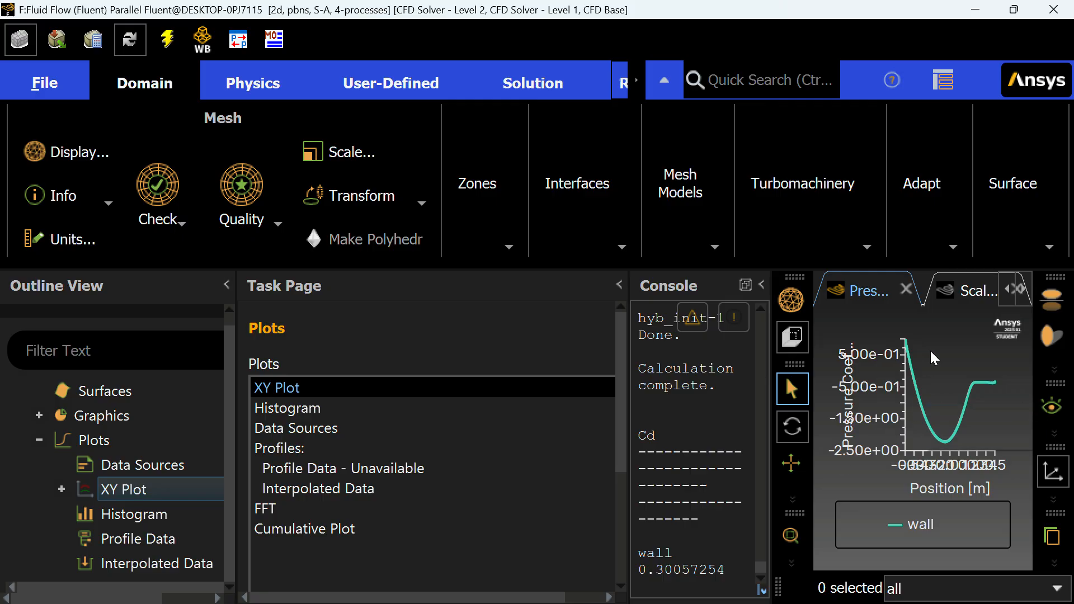
mouse_move(986, 413)
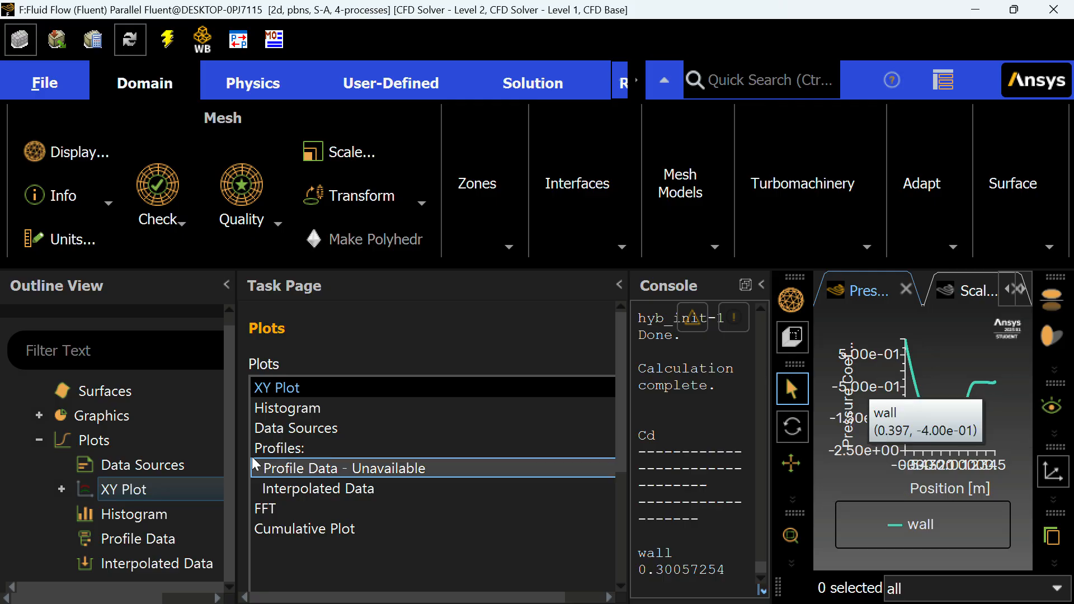
Create and save a second XY plot showing Velocity Magnitude along the wall surface.
double_click(158, 487)
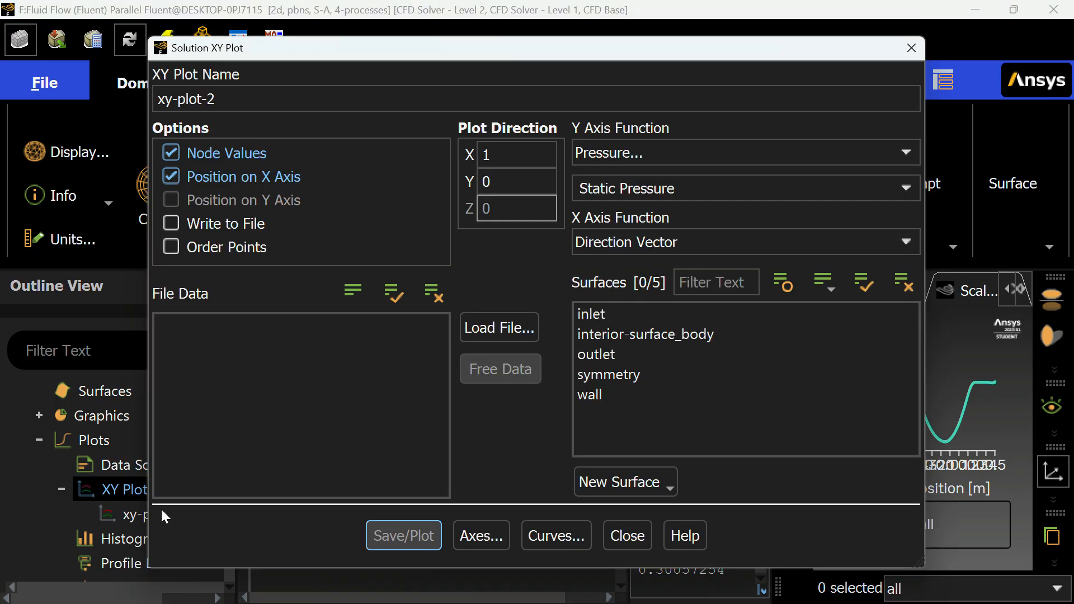
left_click(676, 159)
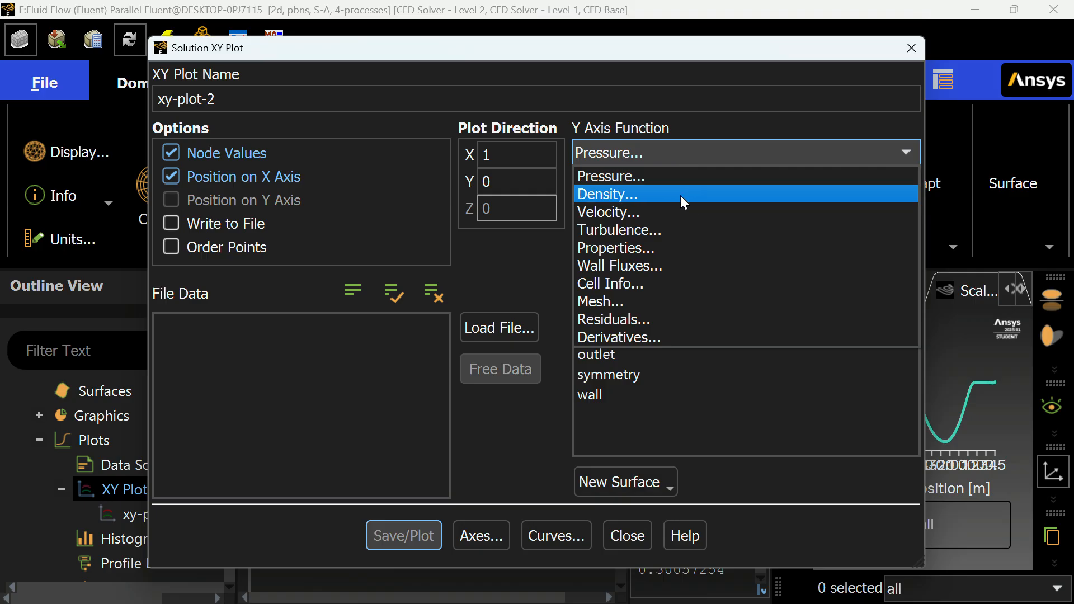
left_click(683, 212)
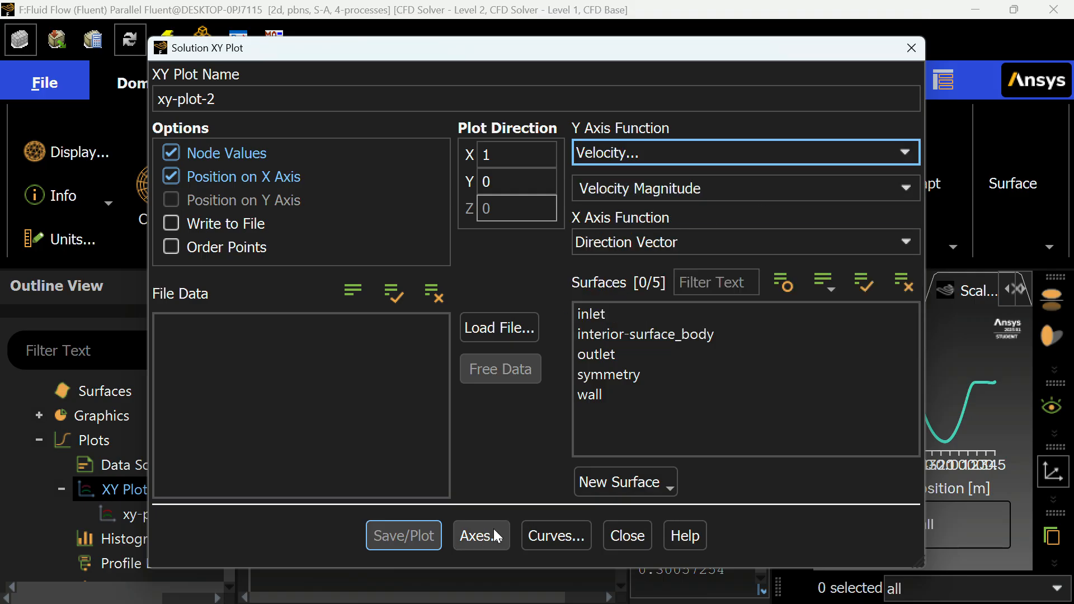
left_click(597, 398)
left_click(404, 535)
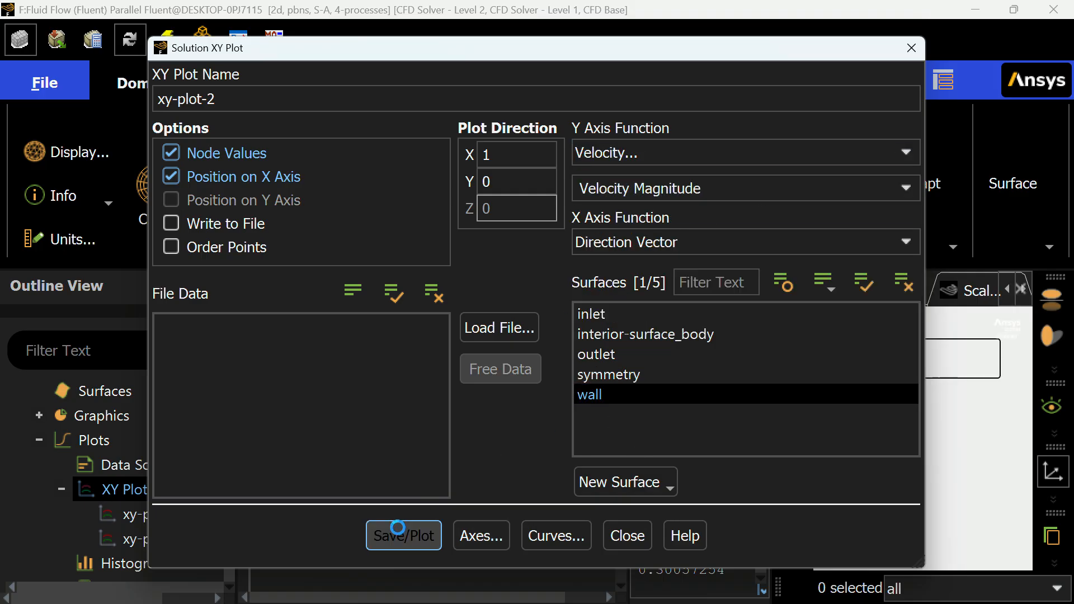
left_click(619, 530)
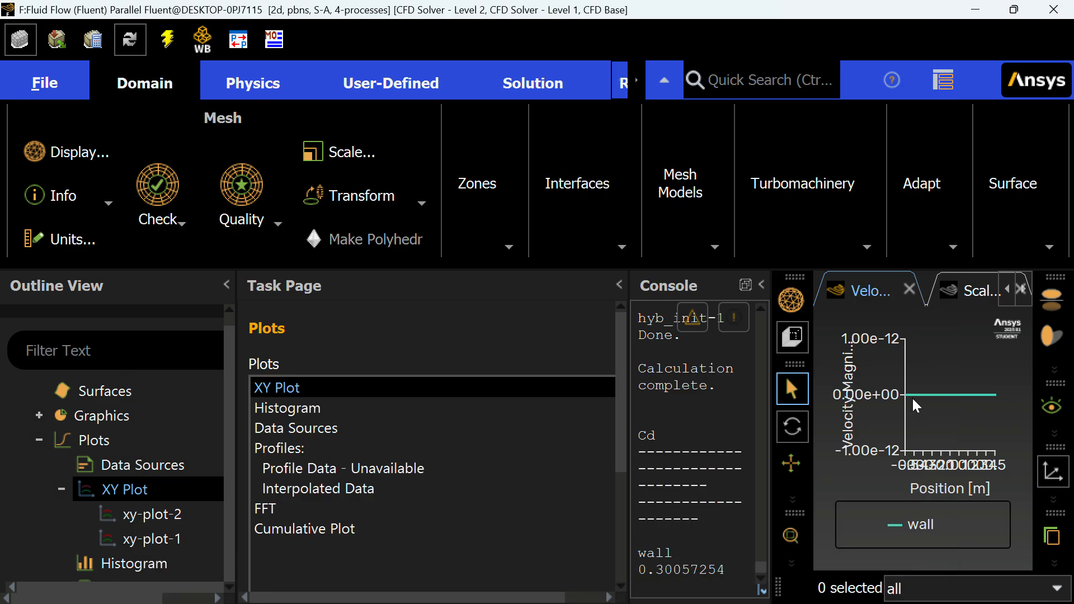
Quit Fluent, using the settings changes for the current calculation only.
left_click(1054, 10)
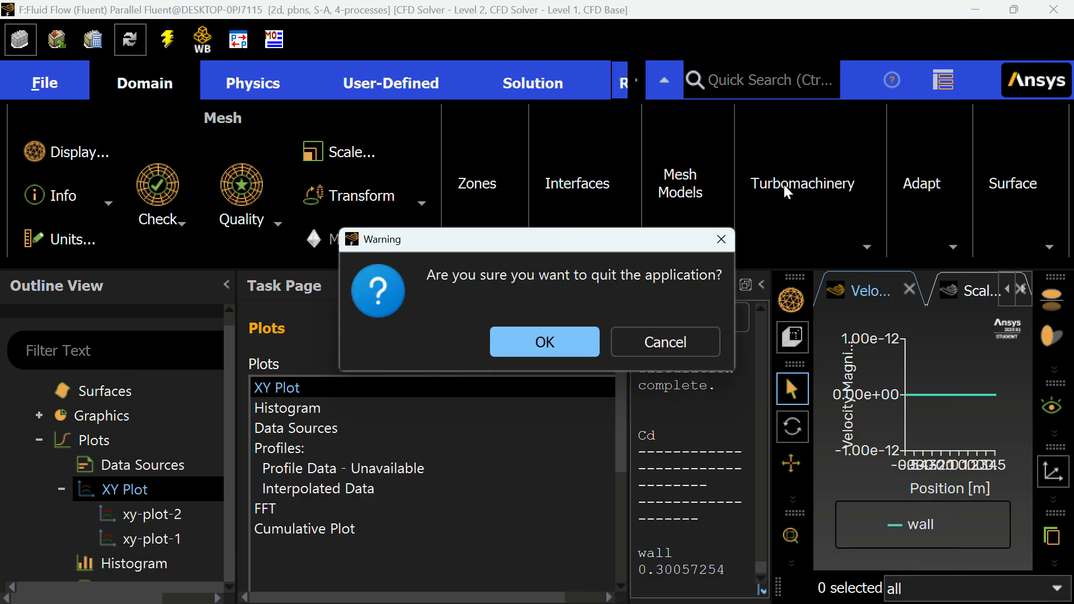
left_click(568, 345)
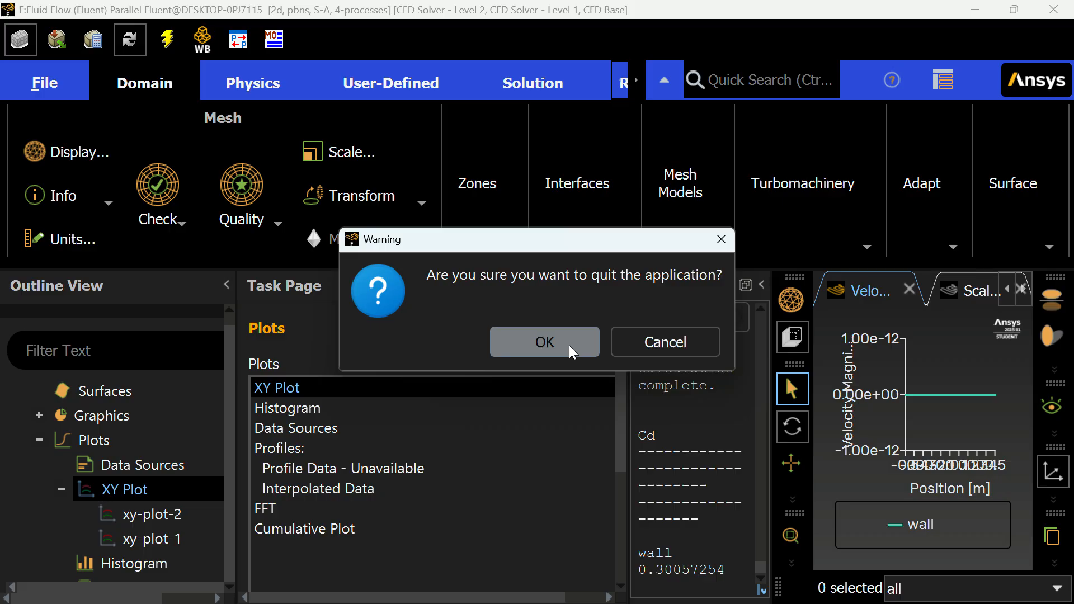
left_click(568, 345)
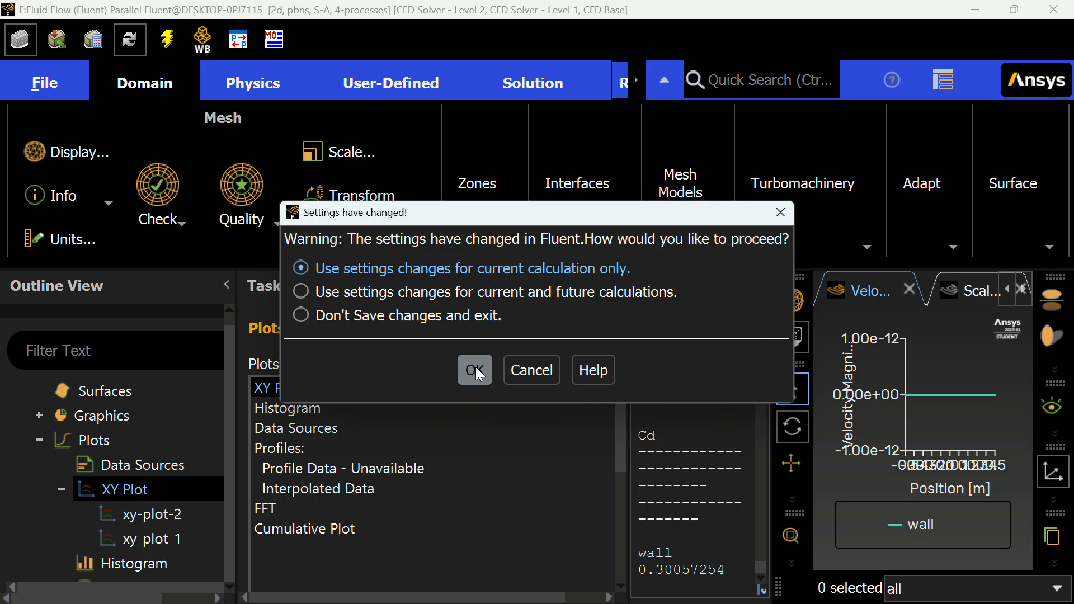
left_click(475, 369)
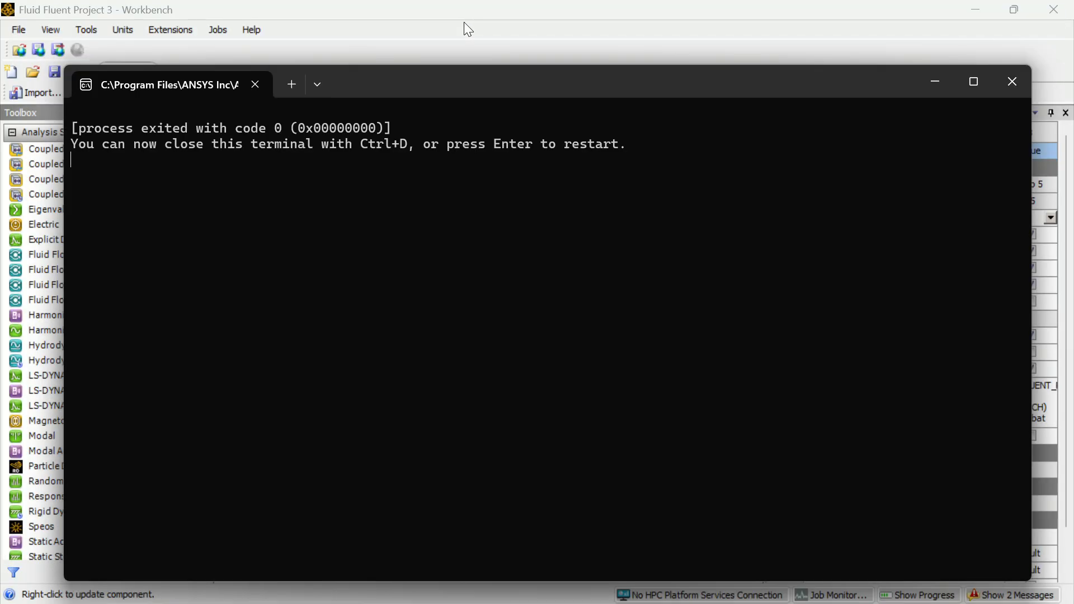
Switch to Workbench and reset the Results cell of system F, accepting deletion of its generated data.
left_click(465, 24)
left_click(656, 464)
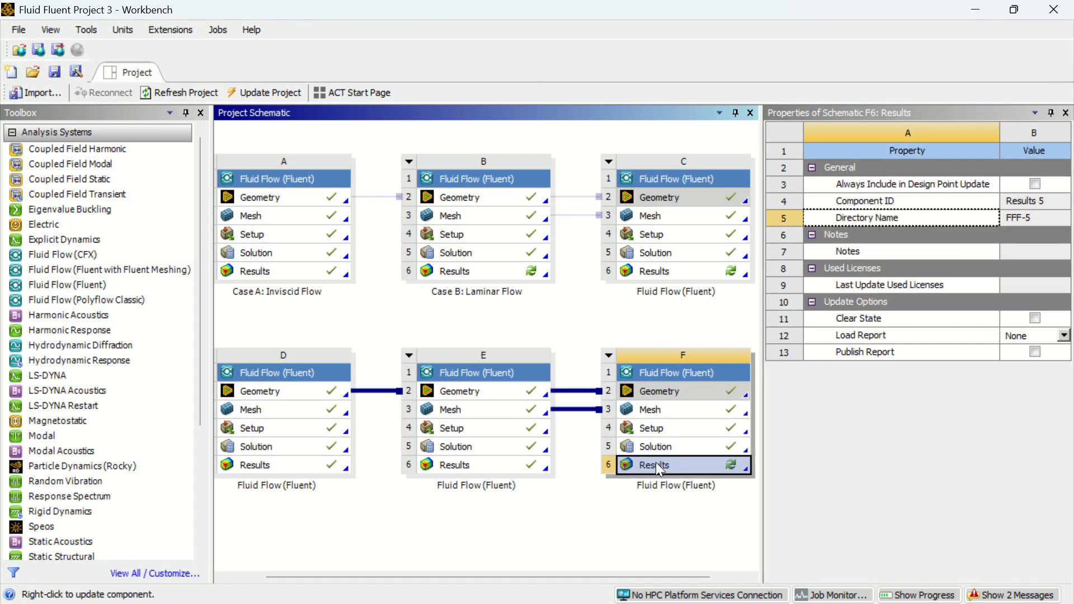
left_click(656, 463)
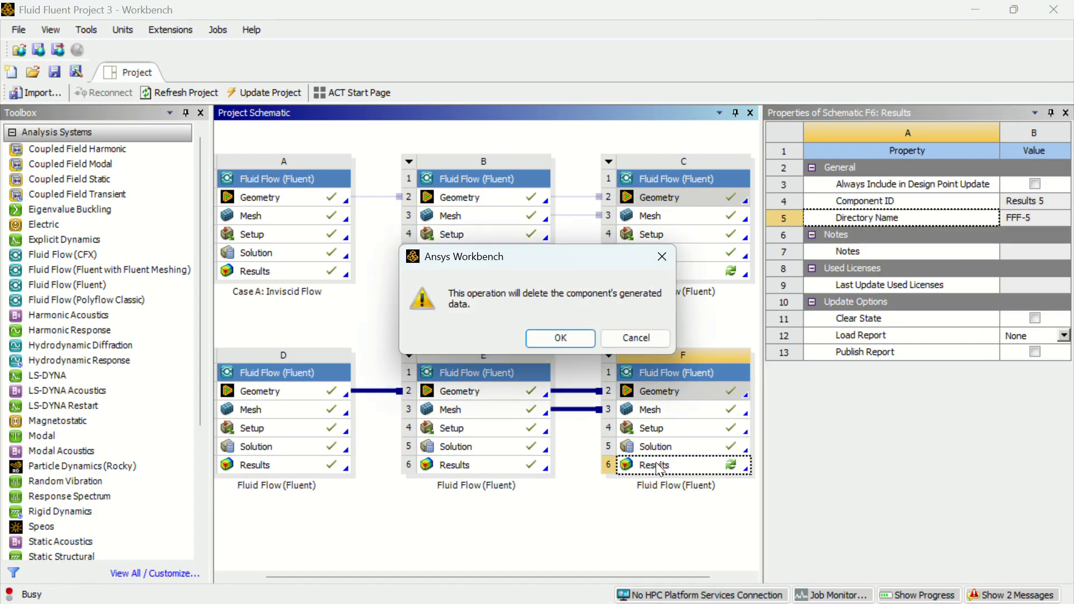
left_click(586, 340)
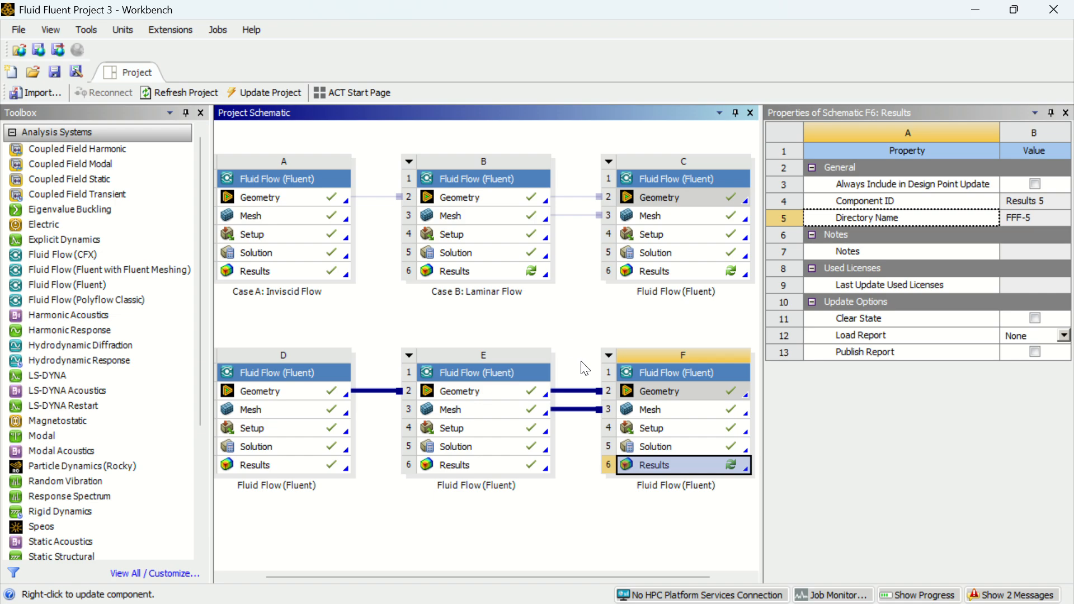
Open the results of system F in CFD-Post in a maximized window, viewing the domain straight along the Z axis.
double_click(657, 468)
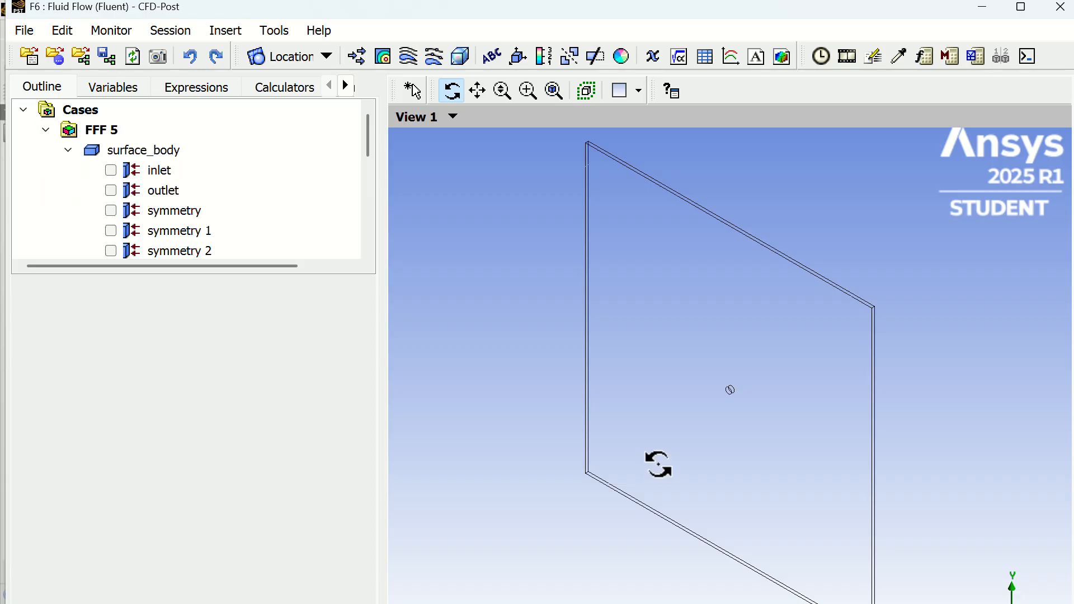
left_click(1021, 7)
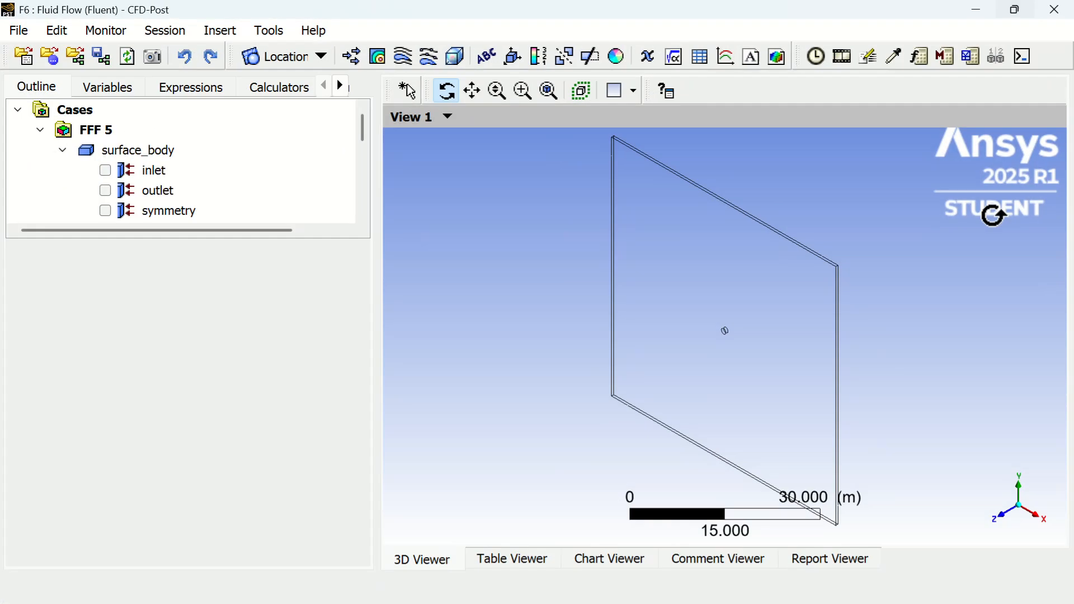
left_click(1004, 515)
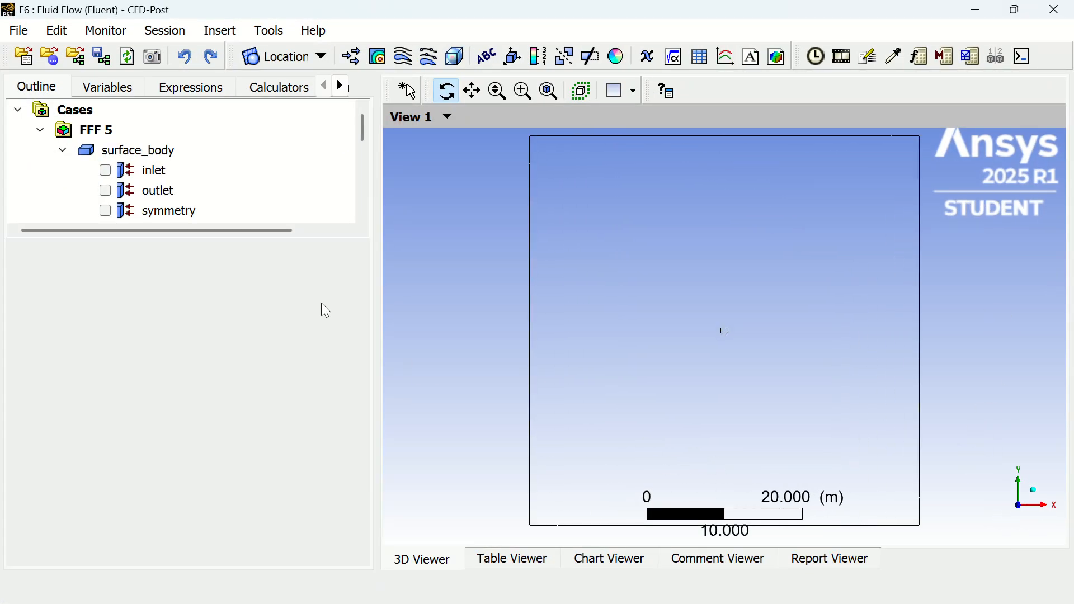
Create a contour plot named Velocity Contours on symmetry 1, showing Velocity with 110 contours around the cylinder.
left_click(403, 57)
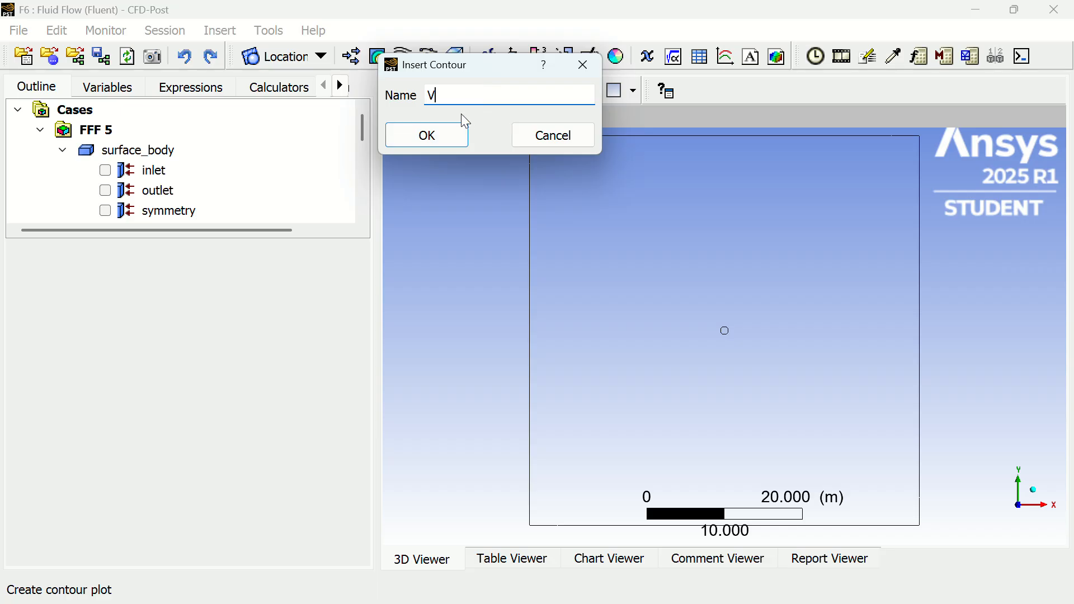
type("Velocity Contours")
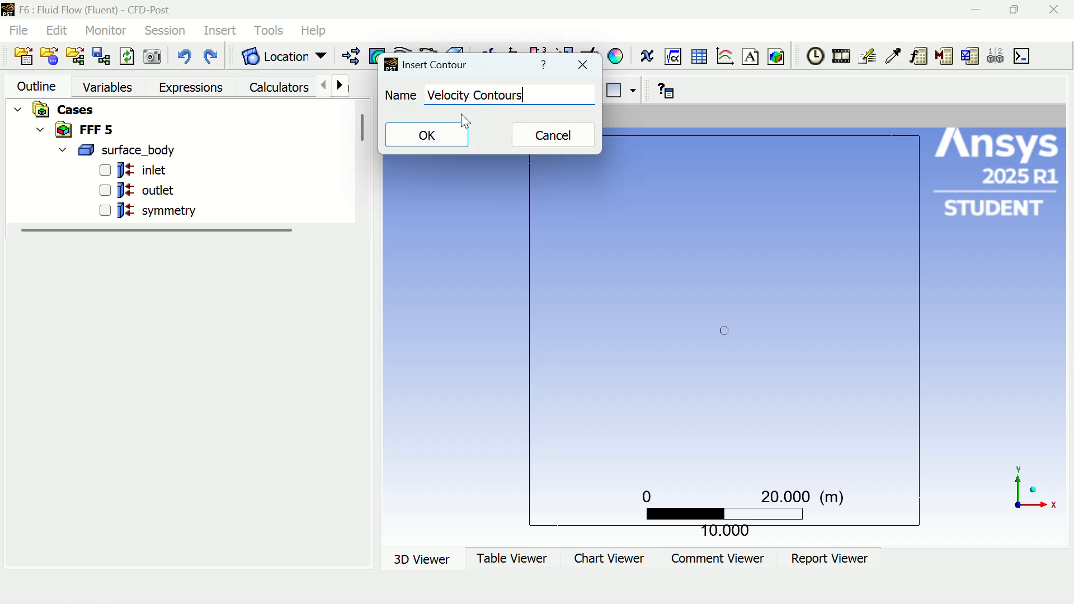
key("Return")
left_click(184, 347)
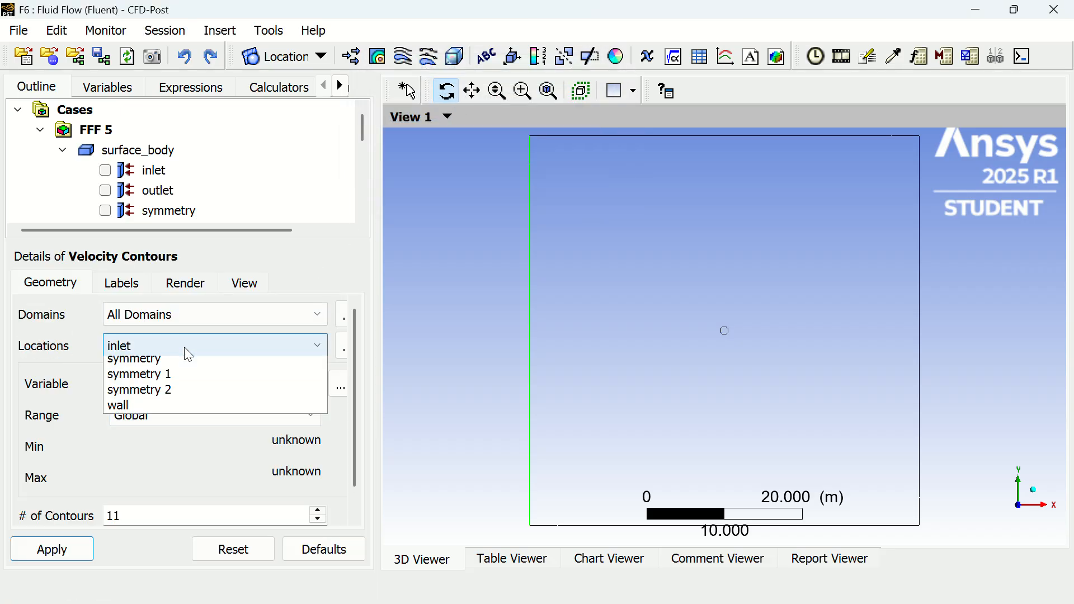
left_click(193, 413)
left_click(222, 384)
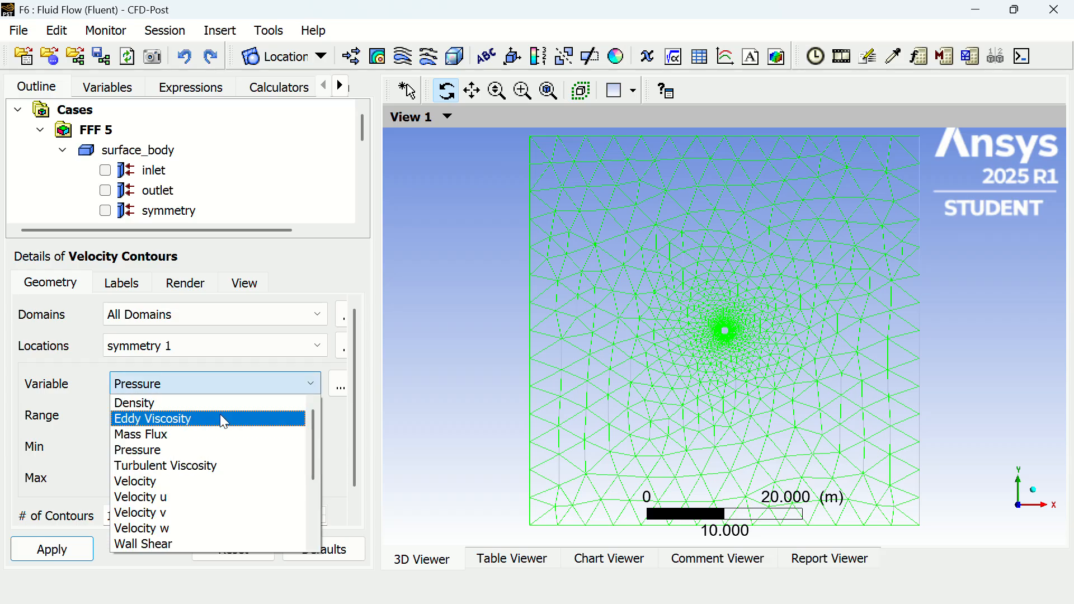
left_click(210, 482)
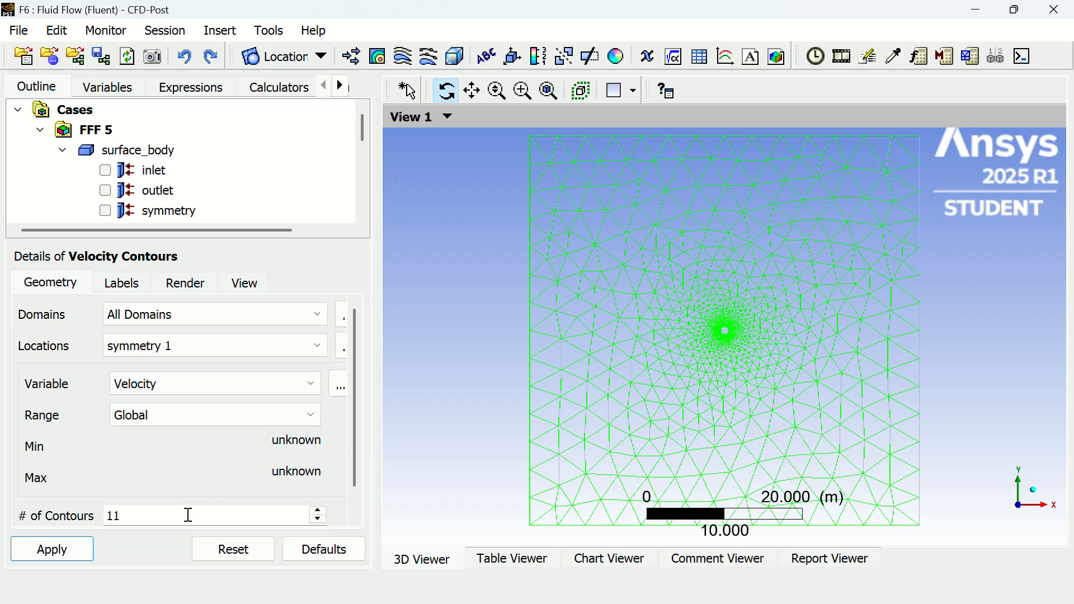
type("0")
left_click(52, 549)
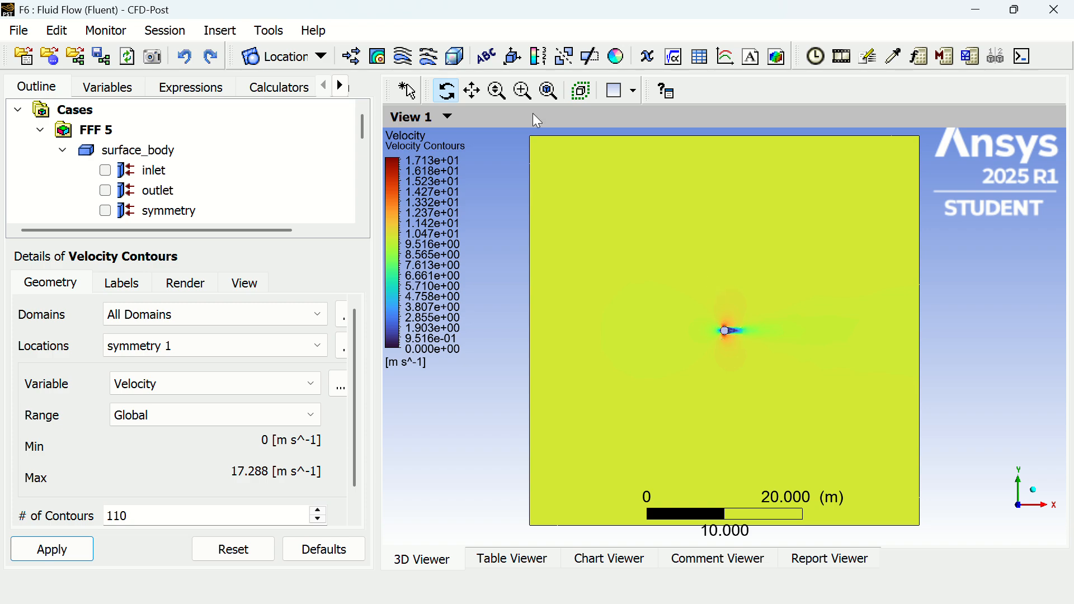
left_click(497, 90)
left_click_drag(697, 312, 726, 254)
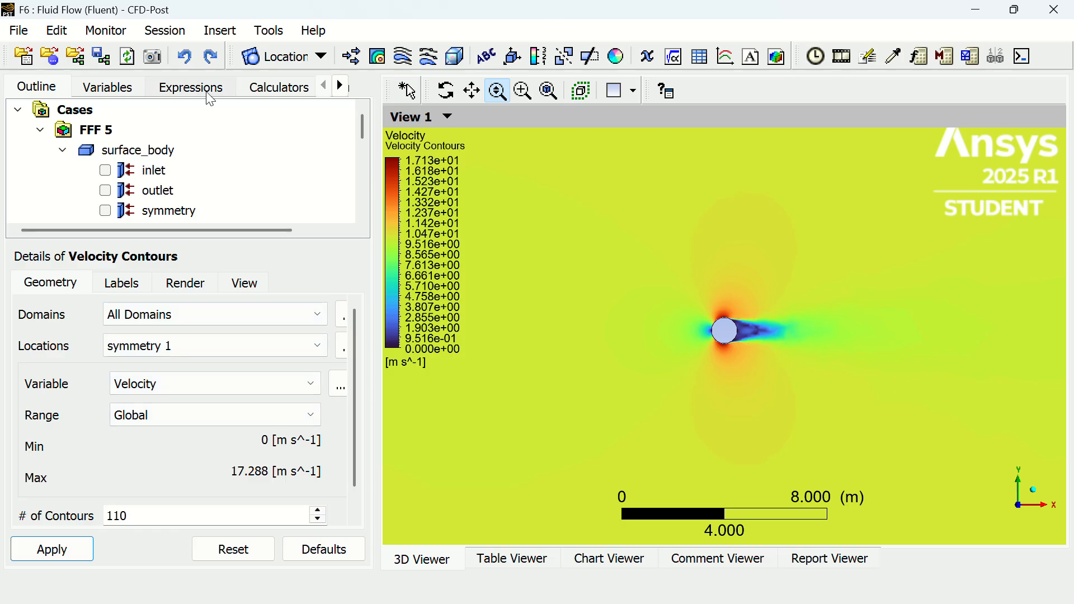
Hide the Velocity Contours plot.
scroll(175, 193, "down", 5)
scroll(171, 187, "up", 3)
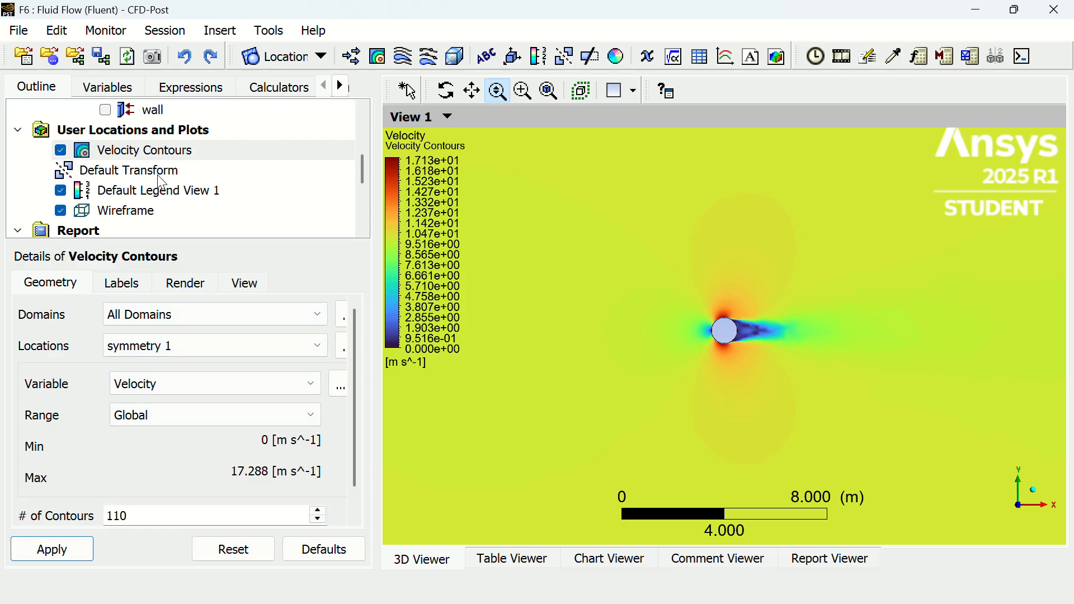
left_click(60, 150)
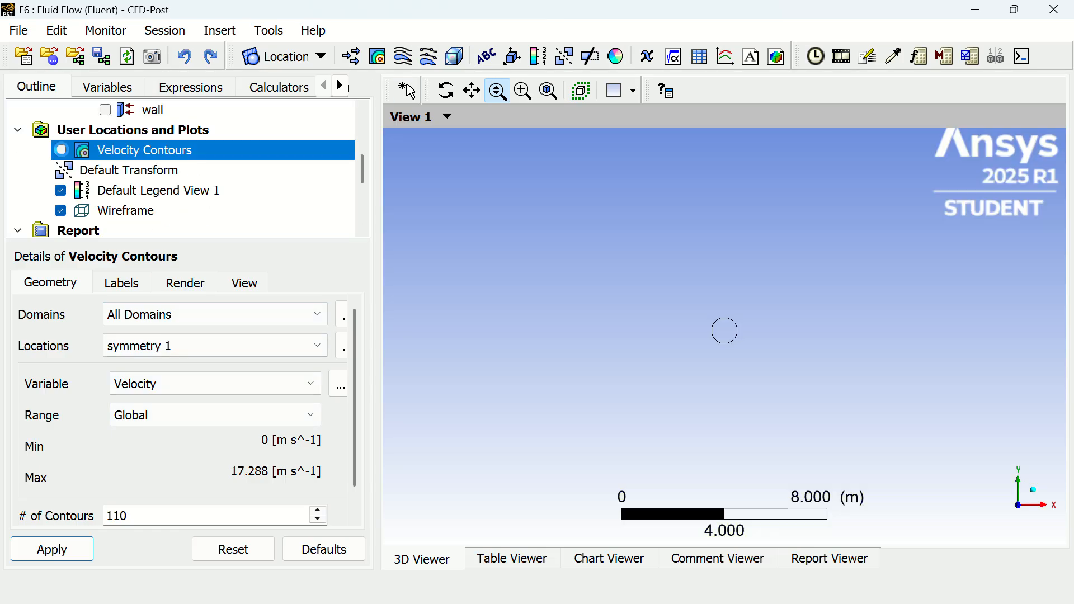
Create a contour plot named Pressure Contours on symmetry 1, showing Pressure with 110 contours.
left_click(377, 56)
type("Pressure ")
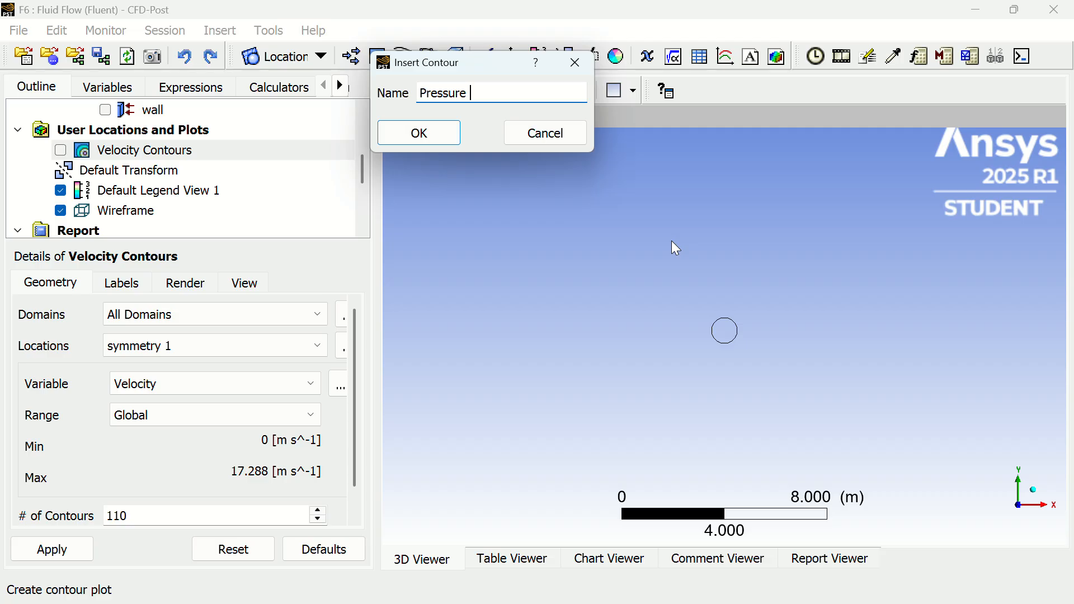
type("Contours")
key("Return")
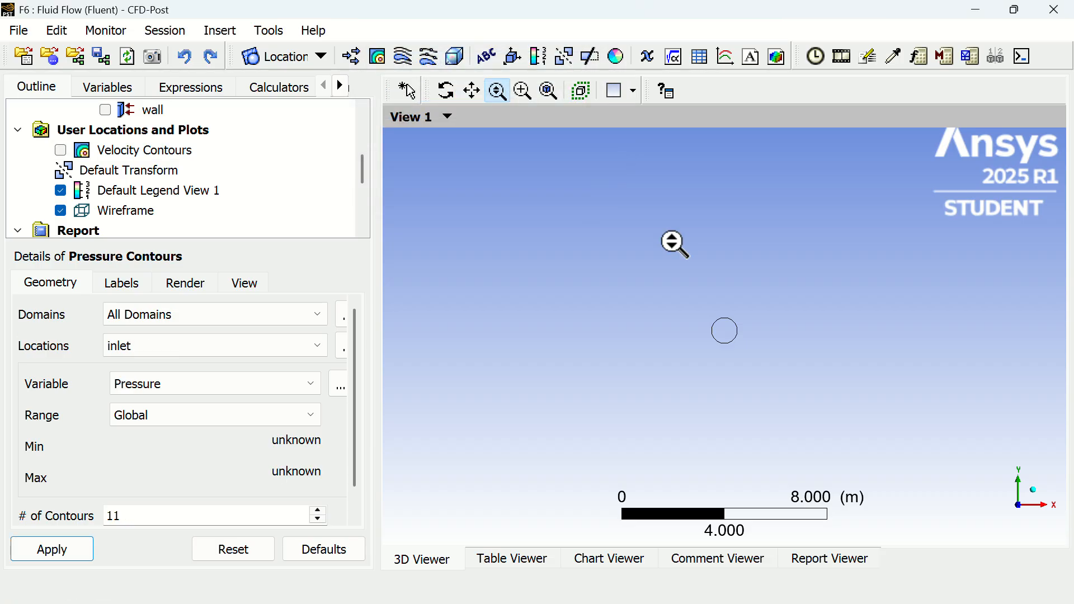
left_click(170, 345)
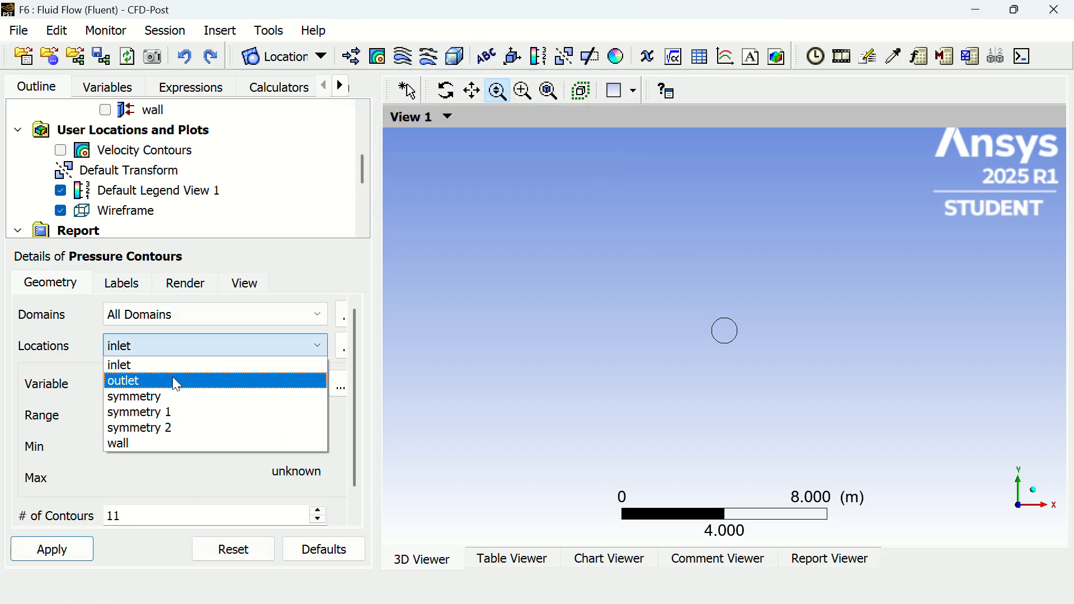
left_click(146, 412)
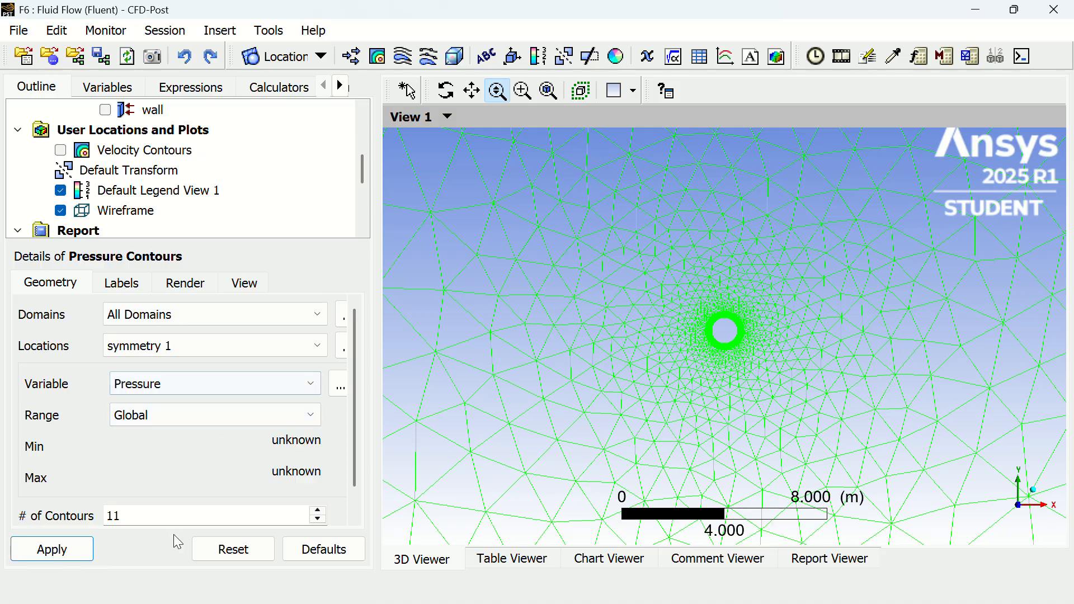
left_click(170, 512)
type("0")
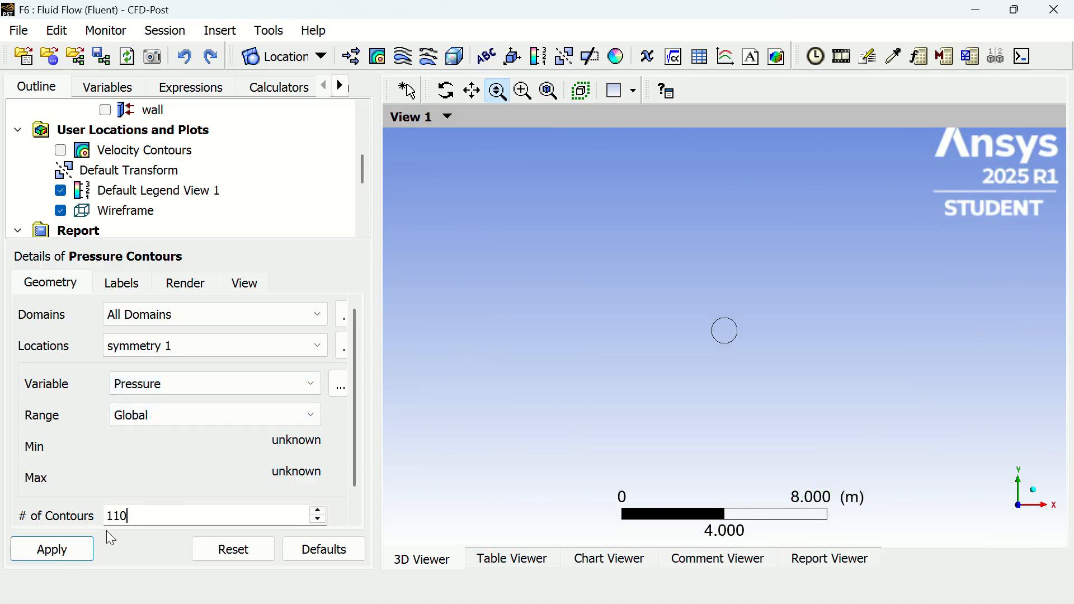
left_click(69, 555)
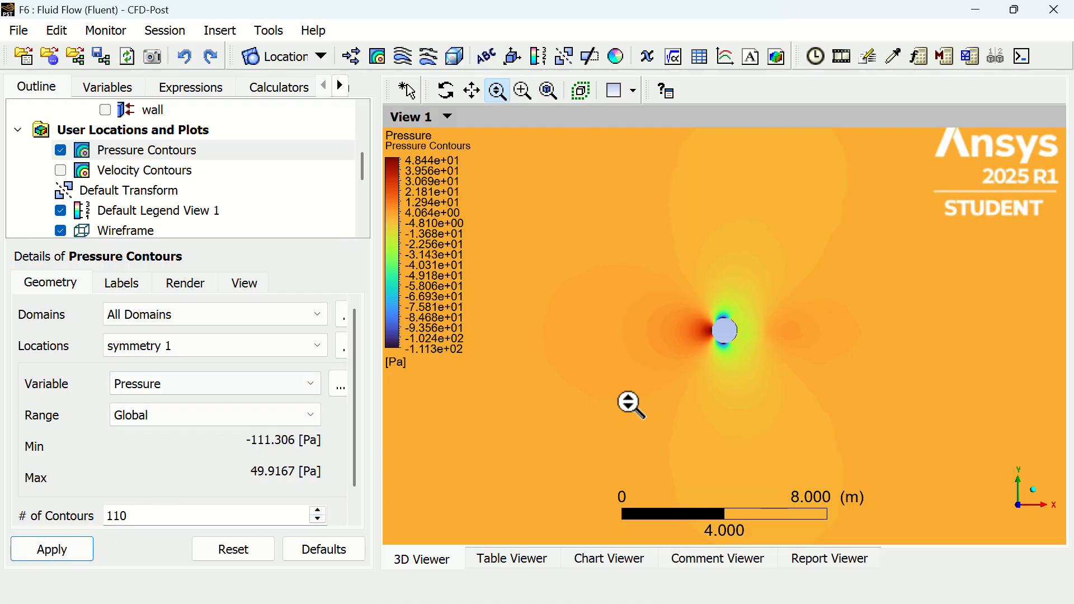
Hide the Pressure Contours plot.
left_click(61, 150)
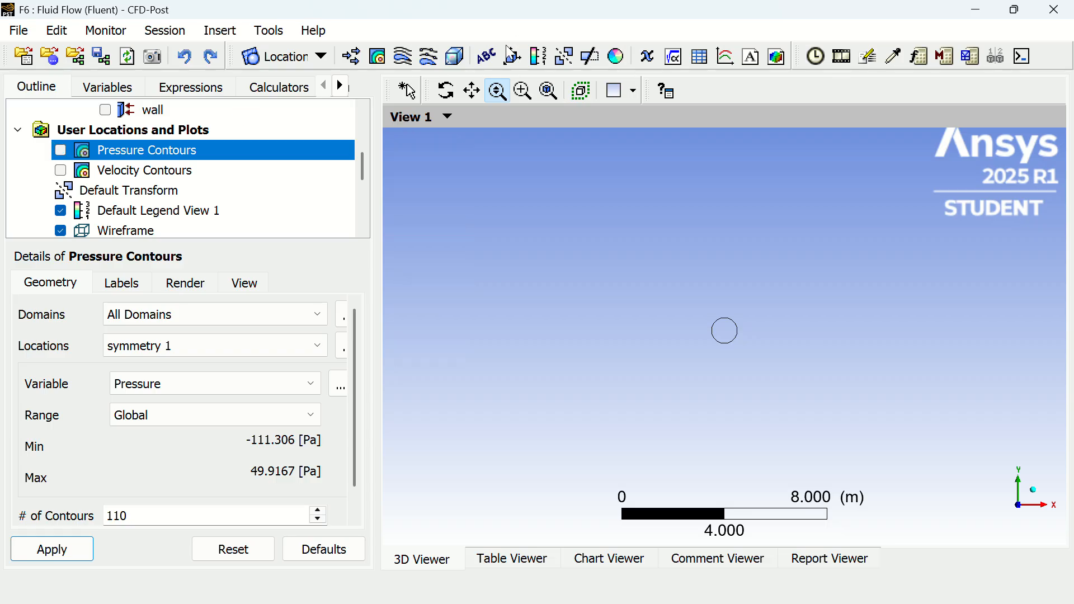
left_click(380, 58)
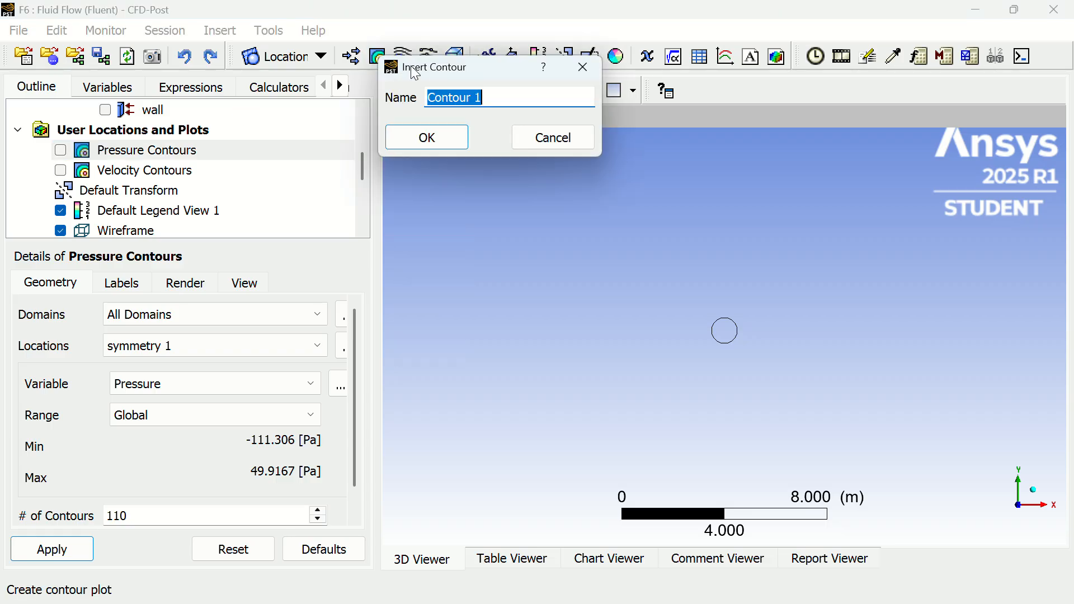
left_click(582, 67)
Create a 3D streamline plot with the default name, starting from the inlet with 1000 equally spaced points.
left_click(404, 57)
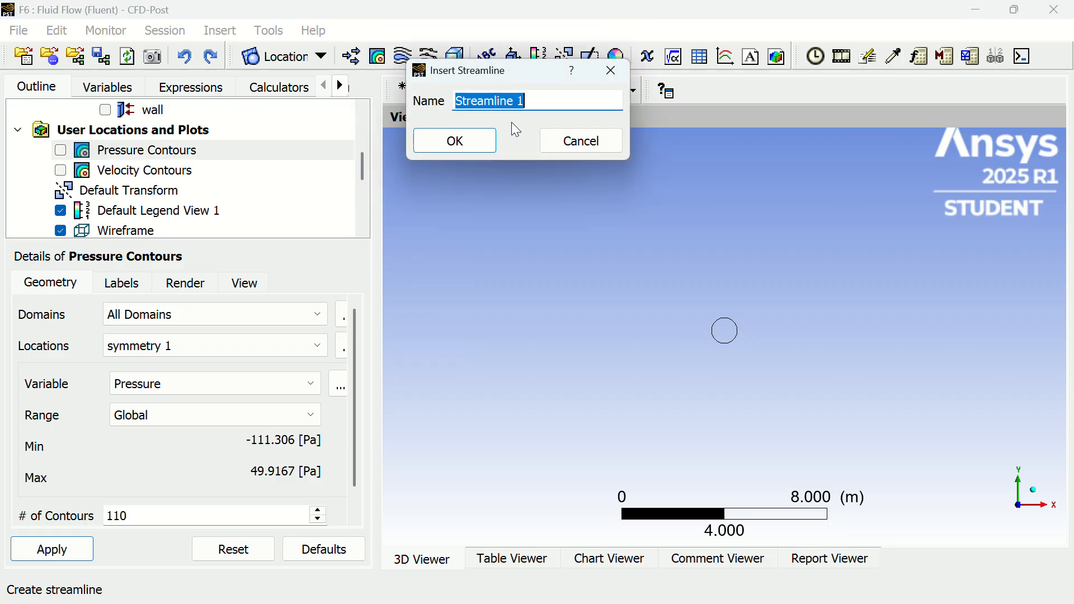
left_click(454, 140)
left_click(155, 390)
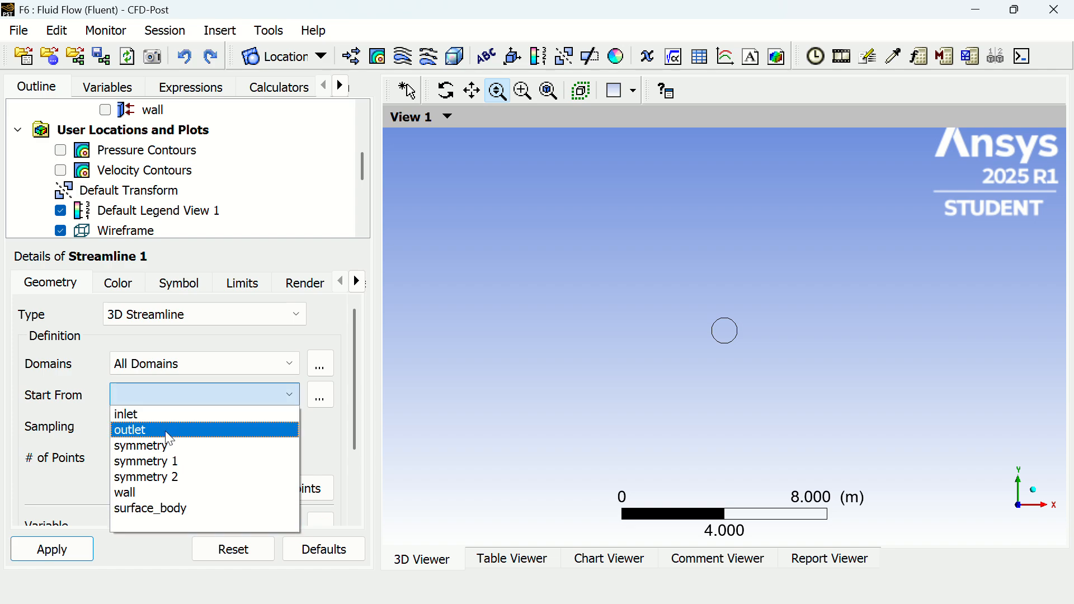
left_click(162, 412)
left_click(187, 458)
key("BackSpace")
key("BackSpace")
type("1000")
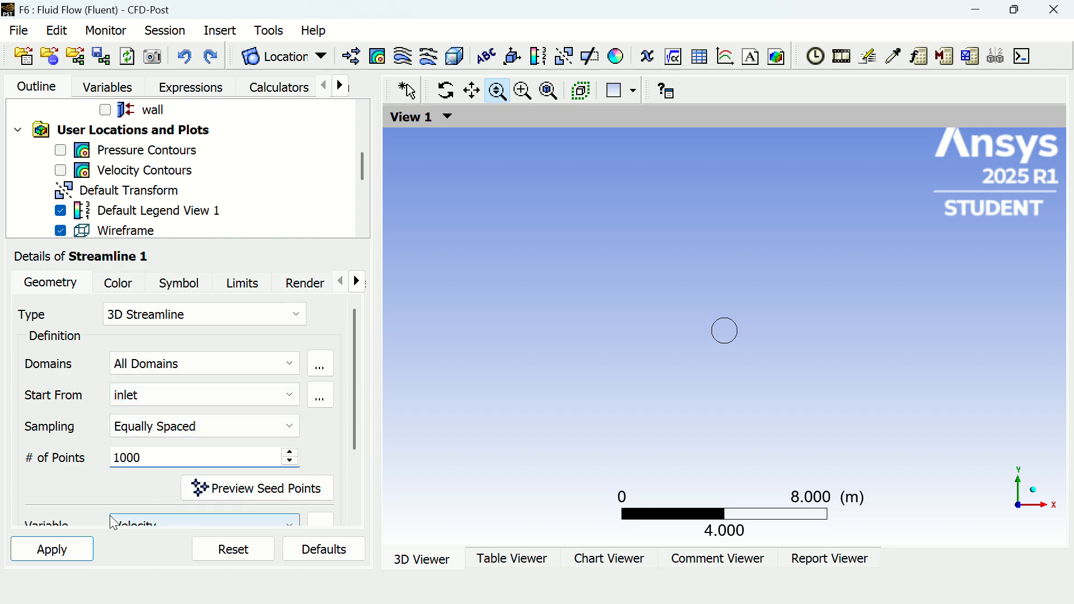
left_click(56, 547)
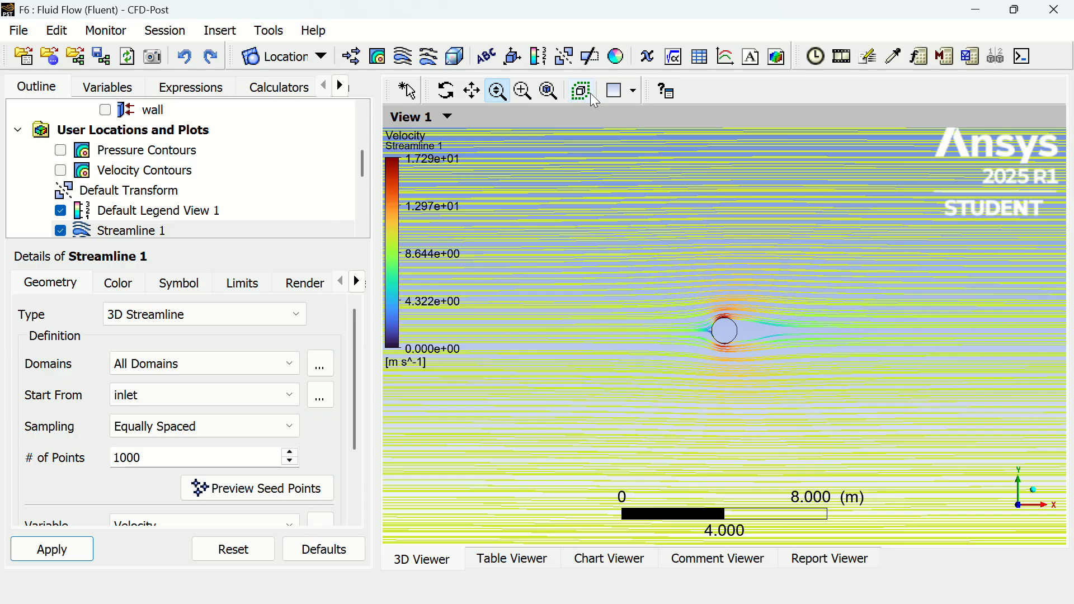
left_click_drag(630, 211, 646, 248)
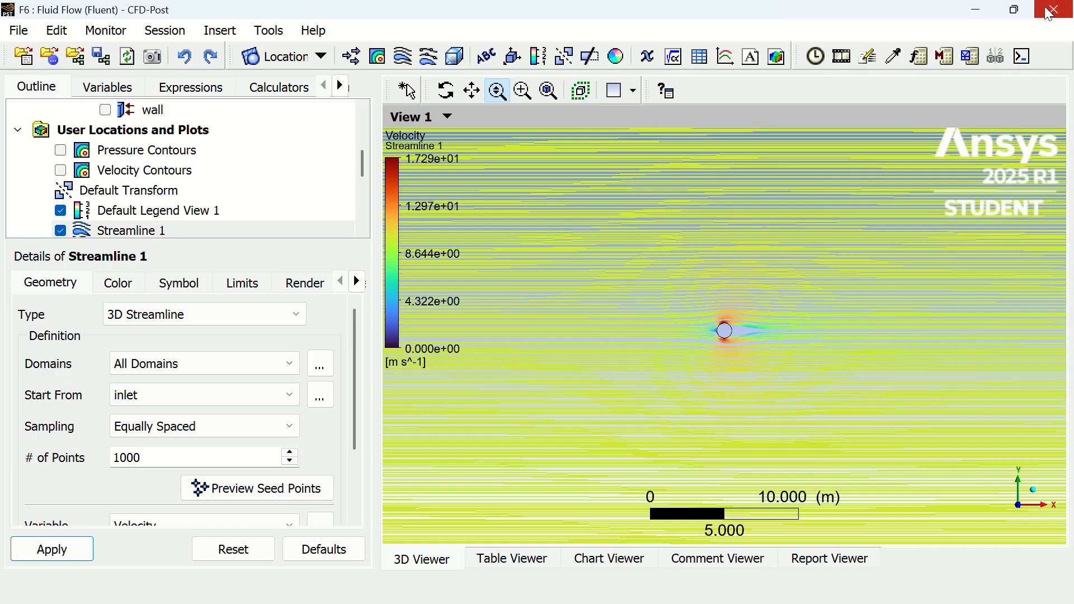